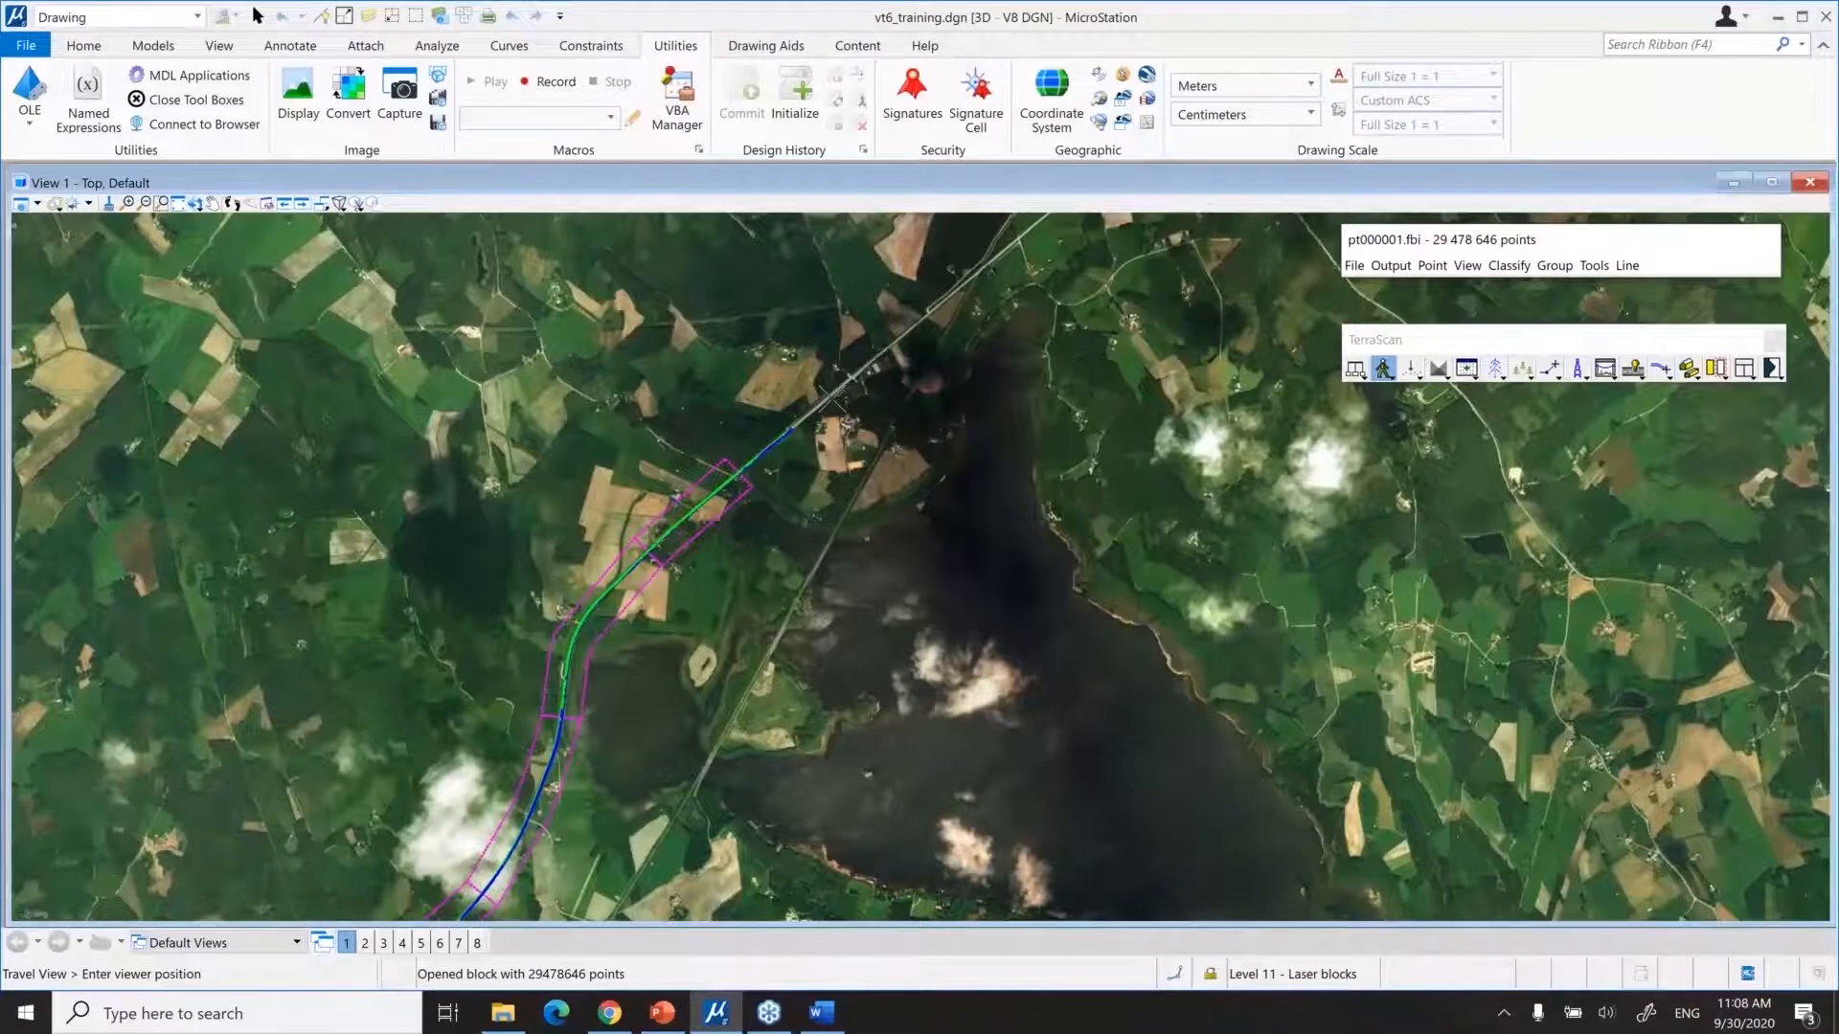
Check the drawing's current geographic coordinate system and the UTM35-->GK30 projection change among the TerraScan coordinate transformations
left_click(1054, 113)
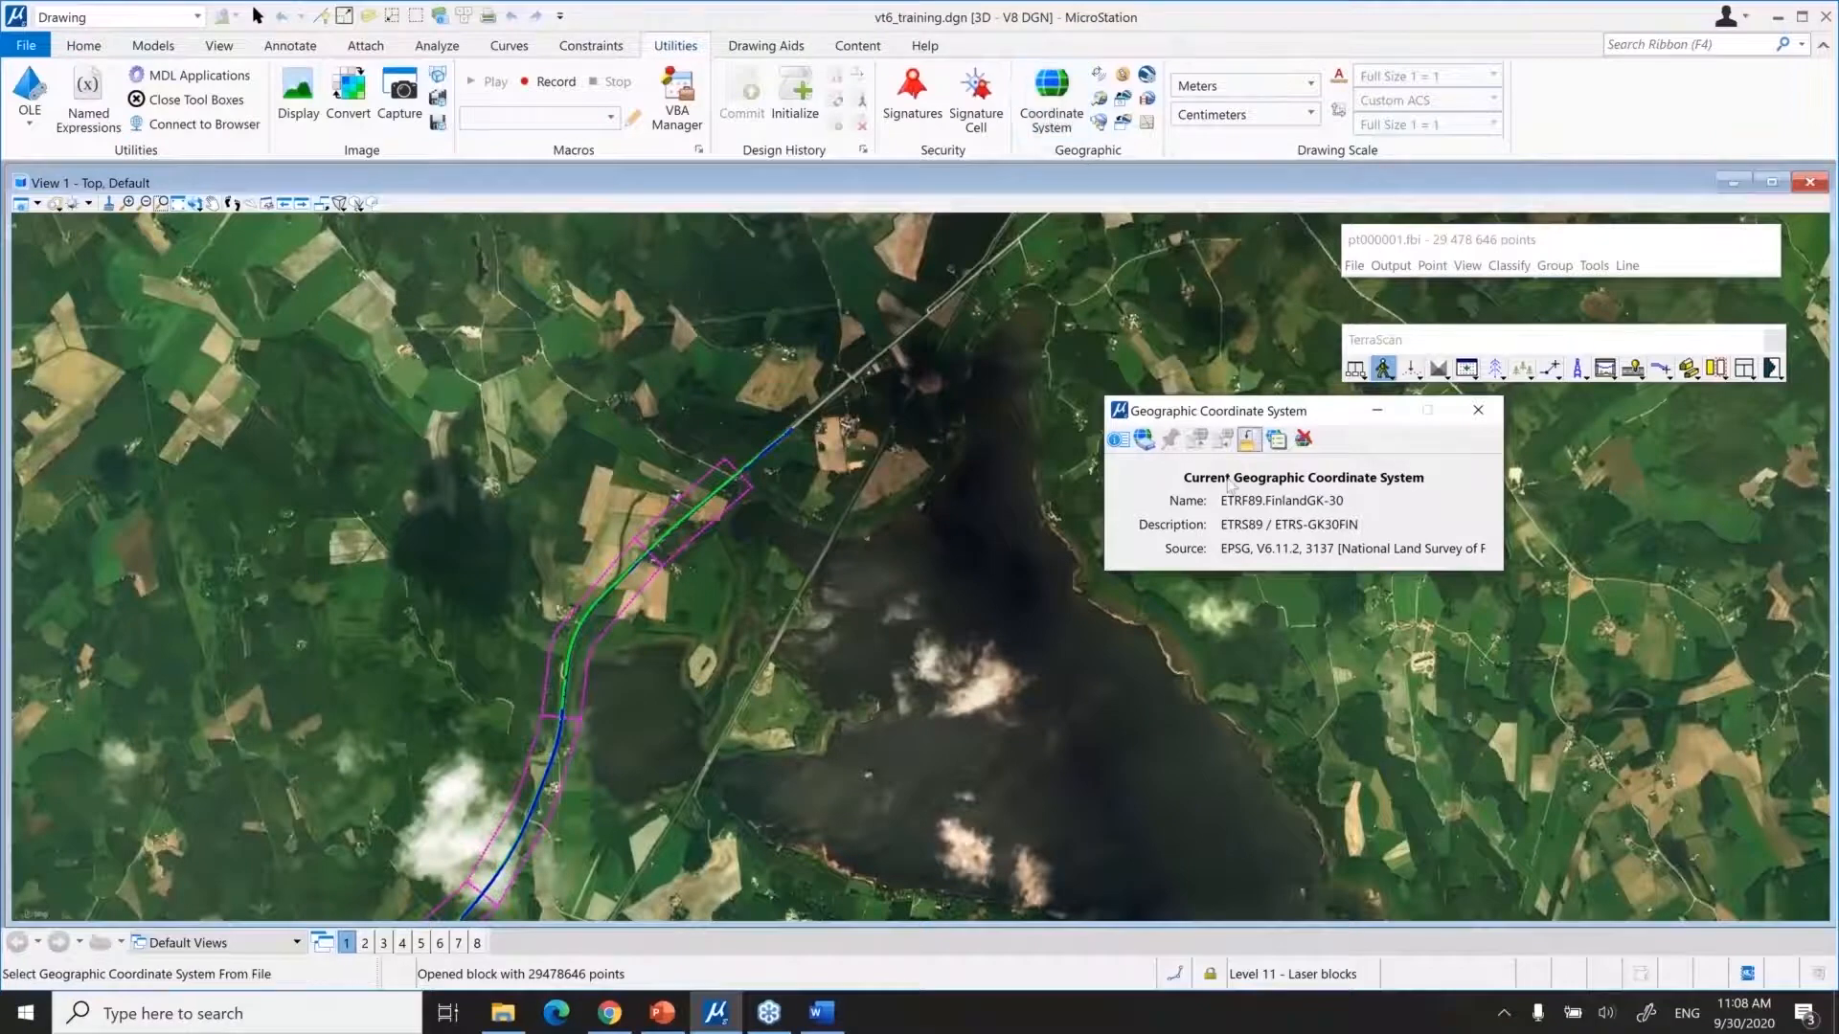
left_click_drag(1262, 412, 1092, 444)
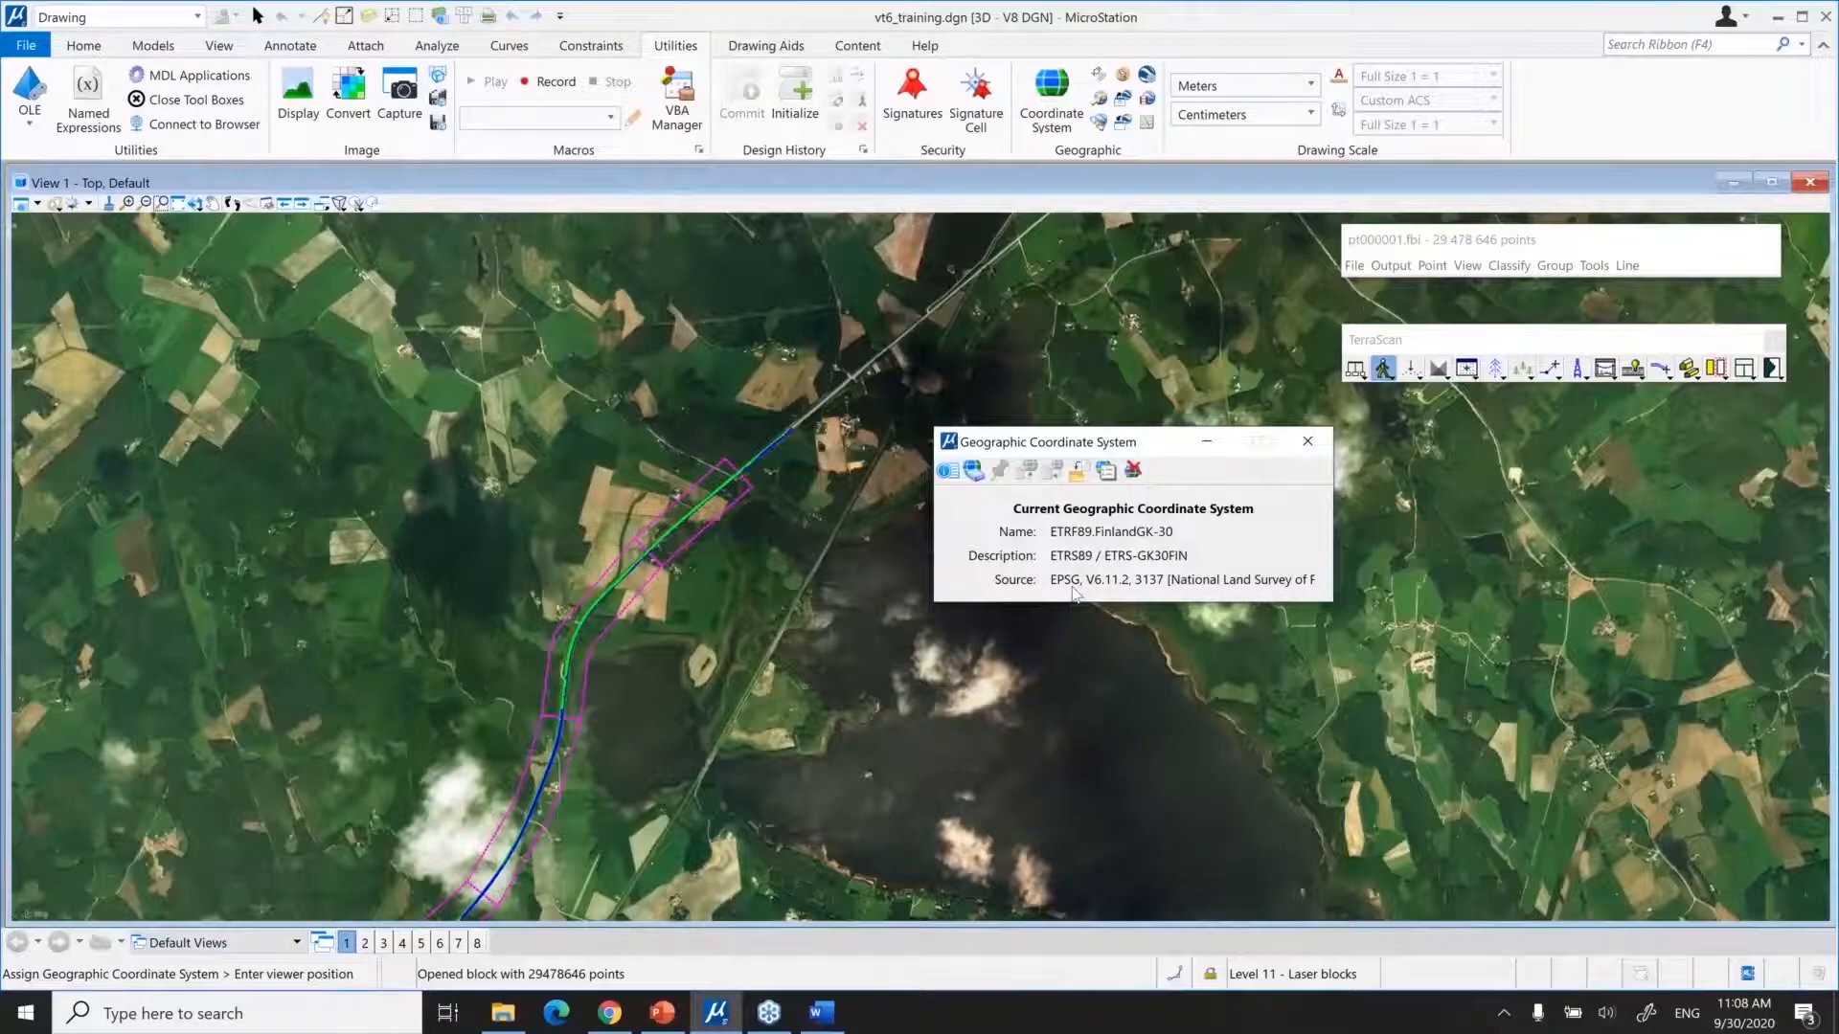
left_click(1357, 370)
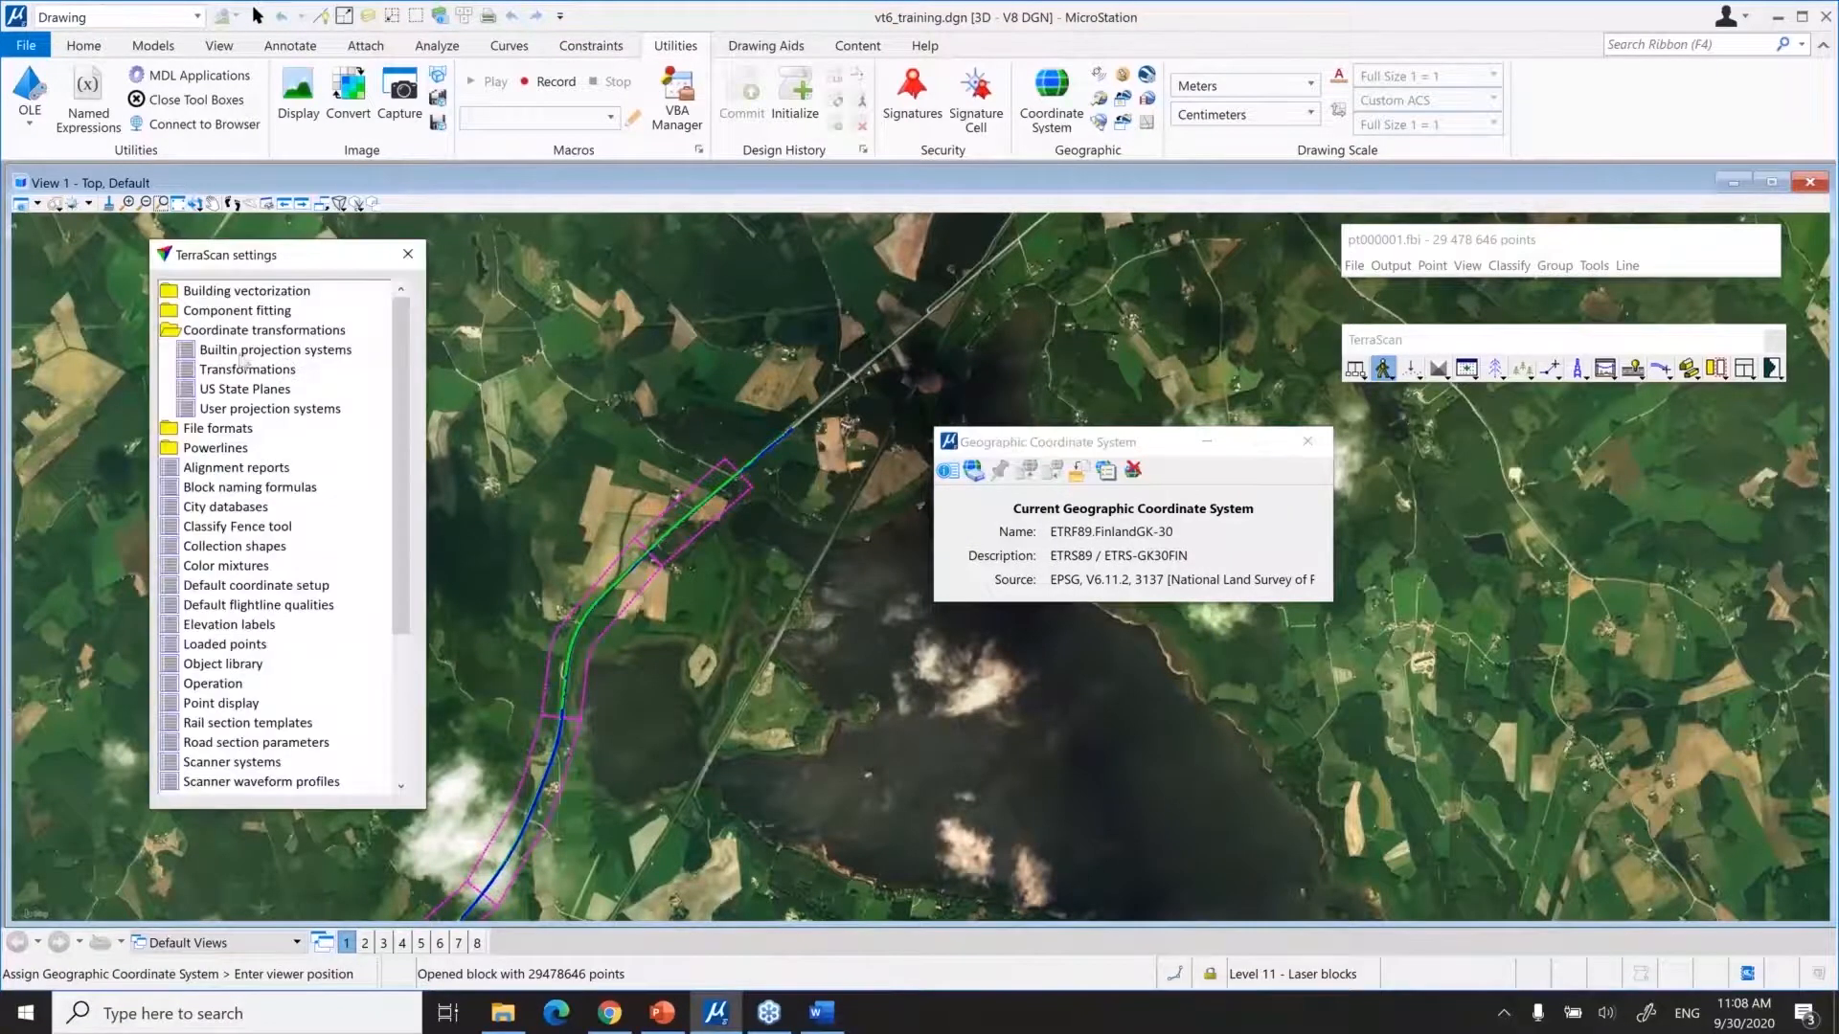
left_click(244, 369)
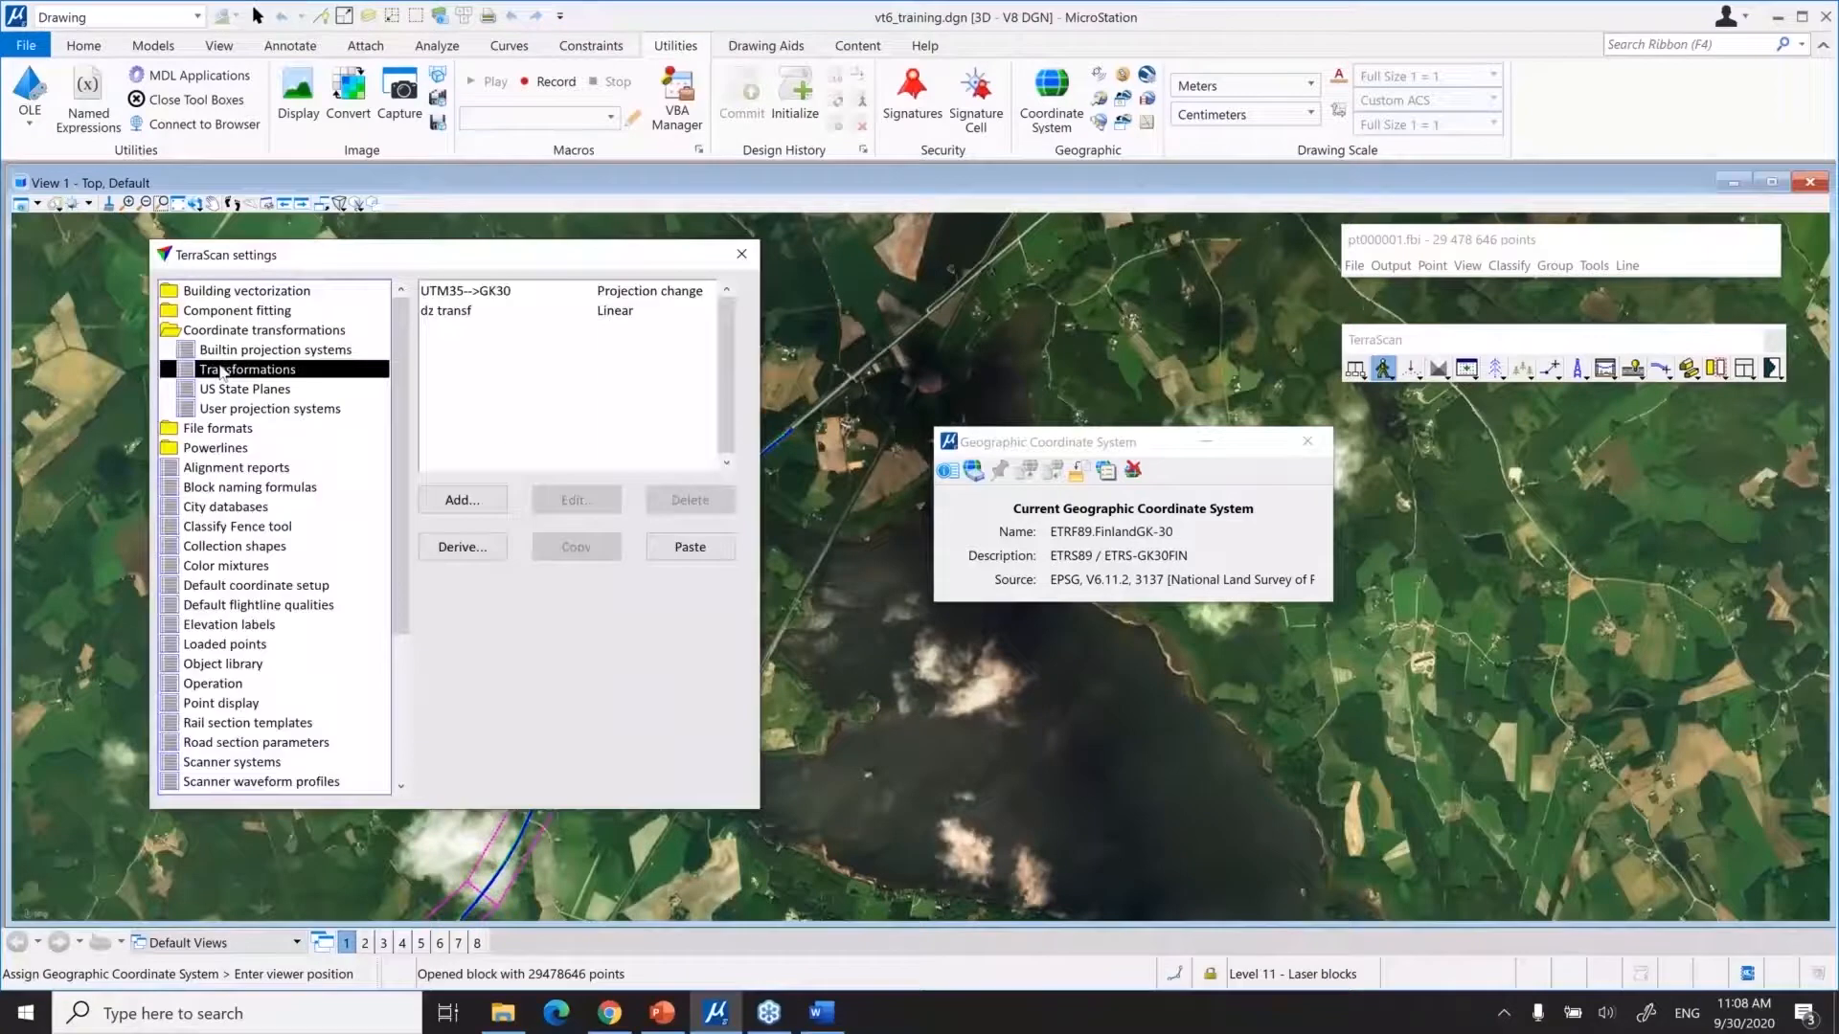
left_click(458, 292)
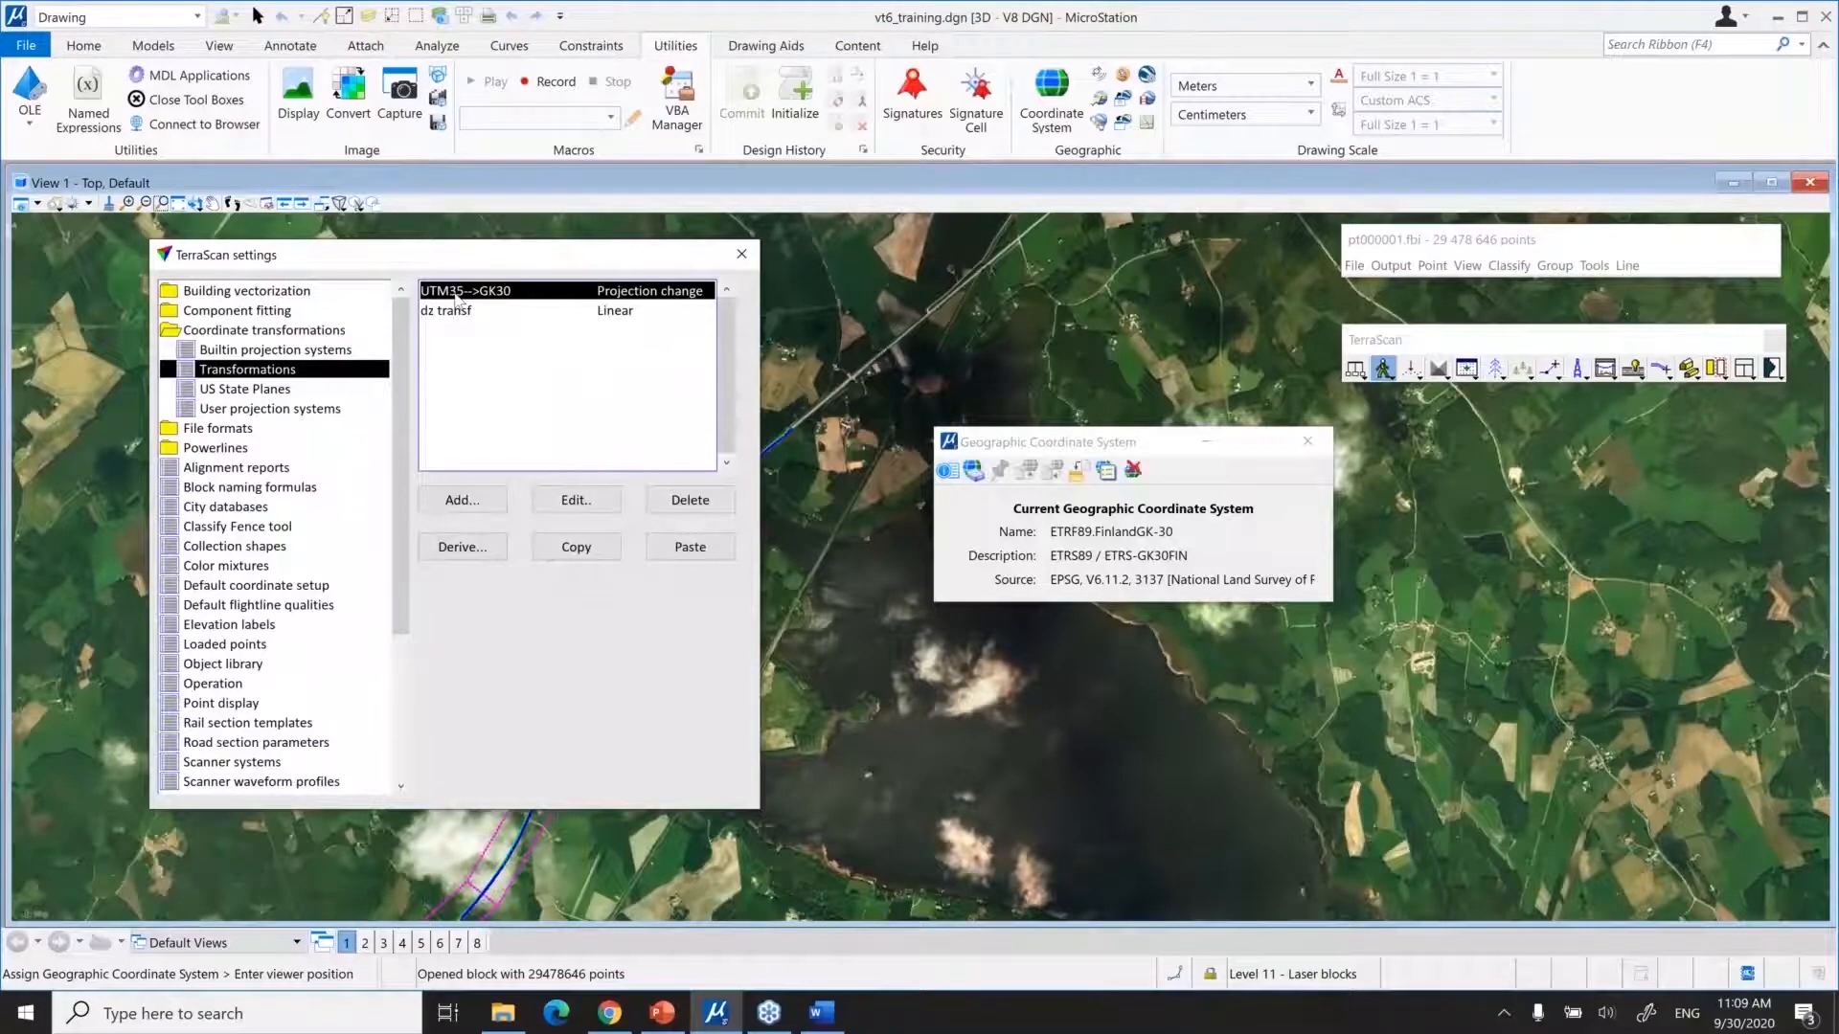
left_click(741, 254)
left_click_drag(1085, 448, 998, 424)
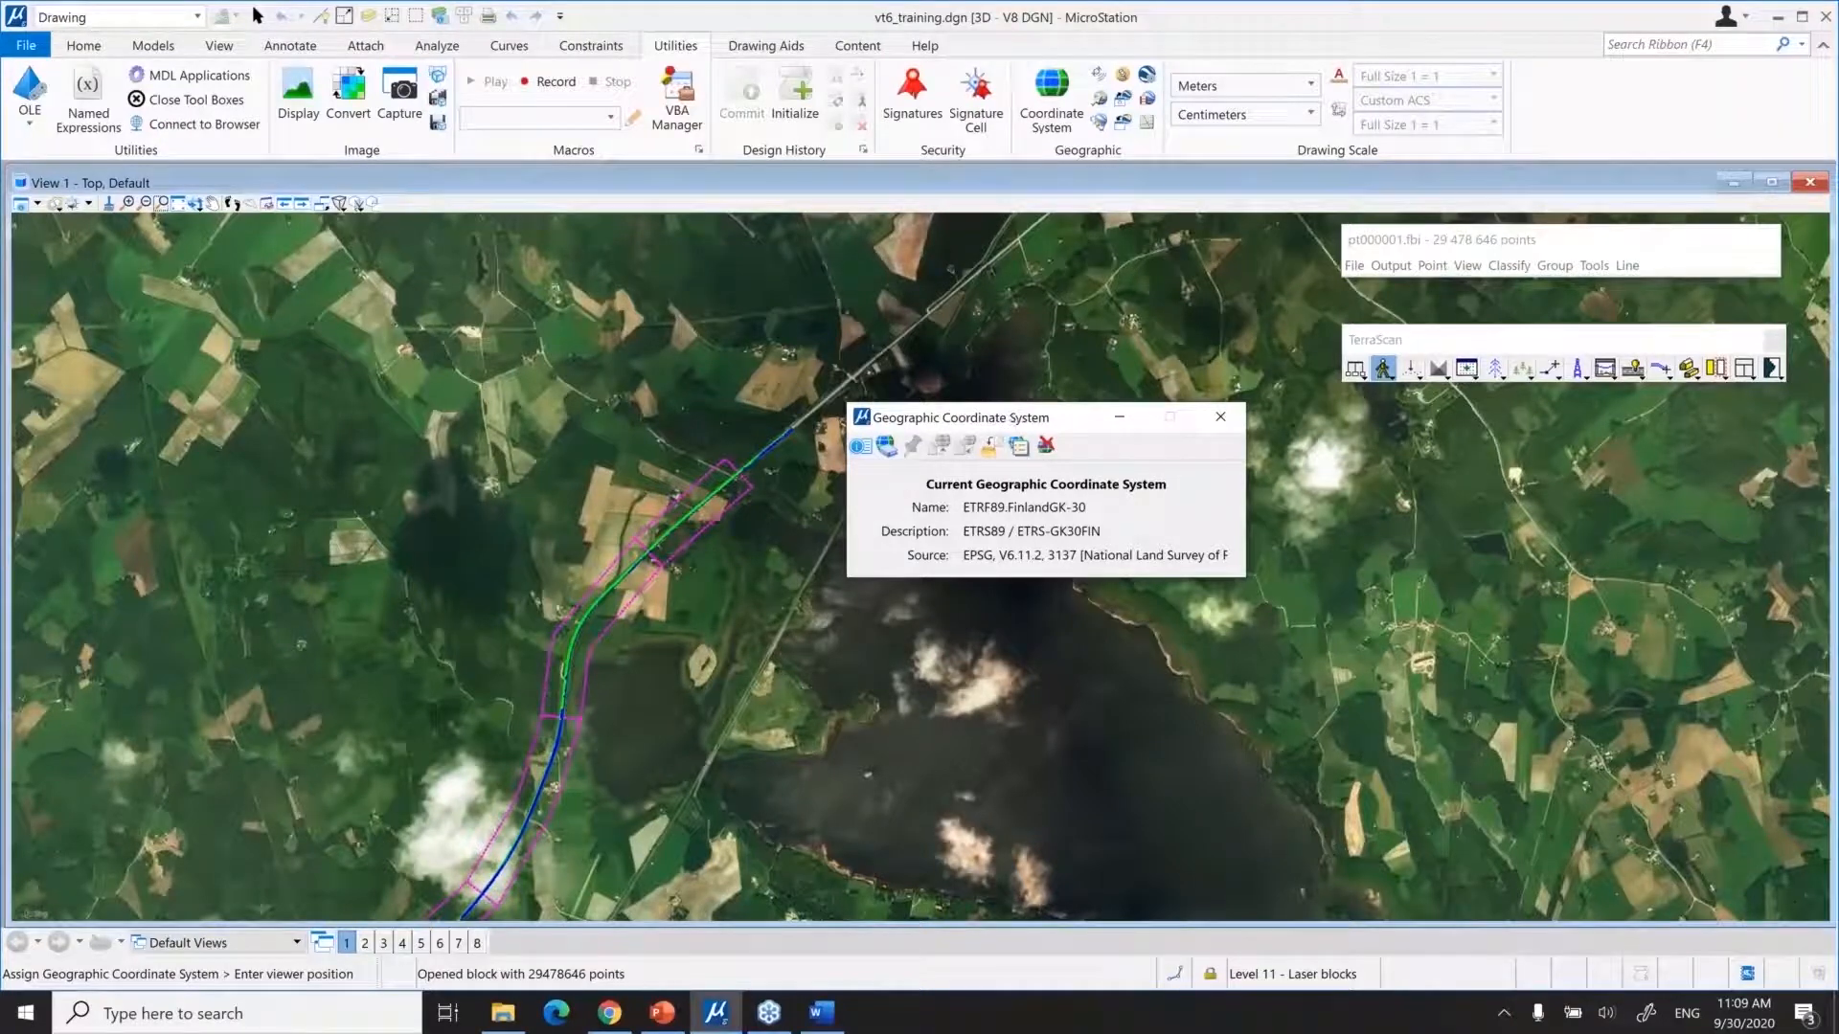
Switch to File Explorer and open vt6_training.spx from the dgn_spx project folder in Spatix
left_click(1777, 19)
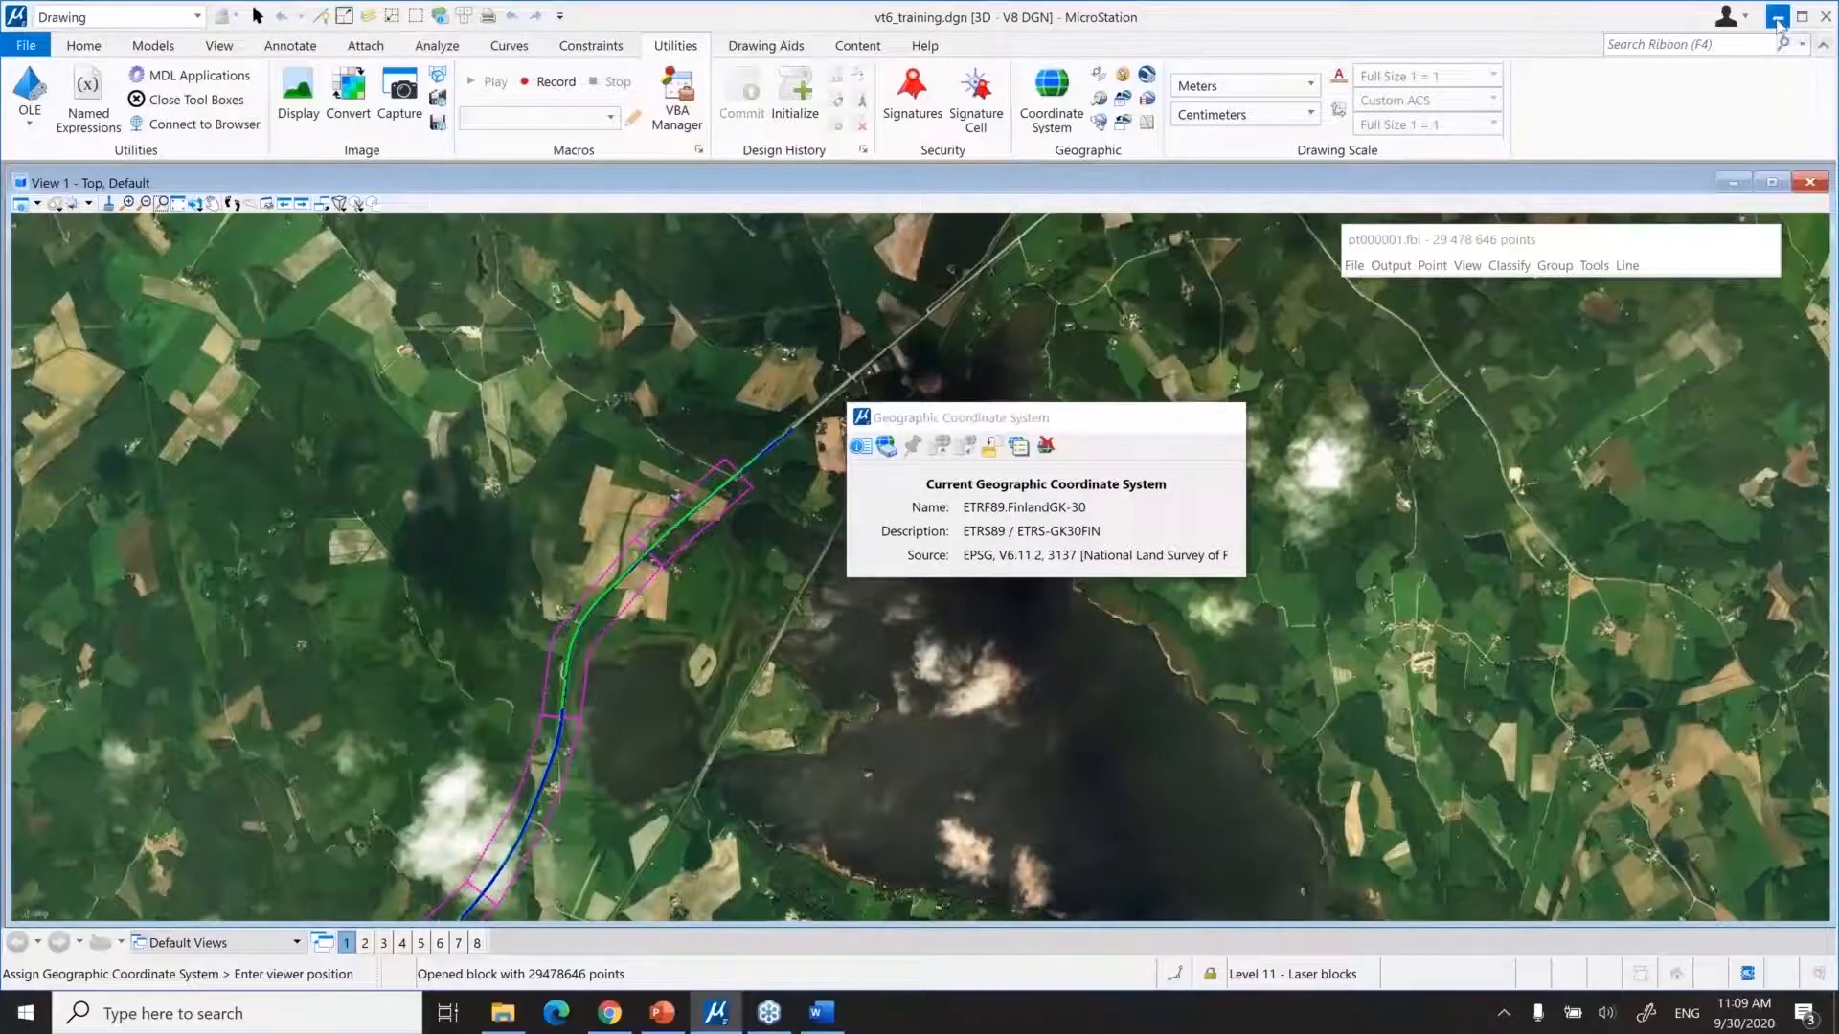
left_click(502, 1017)
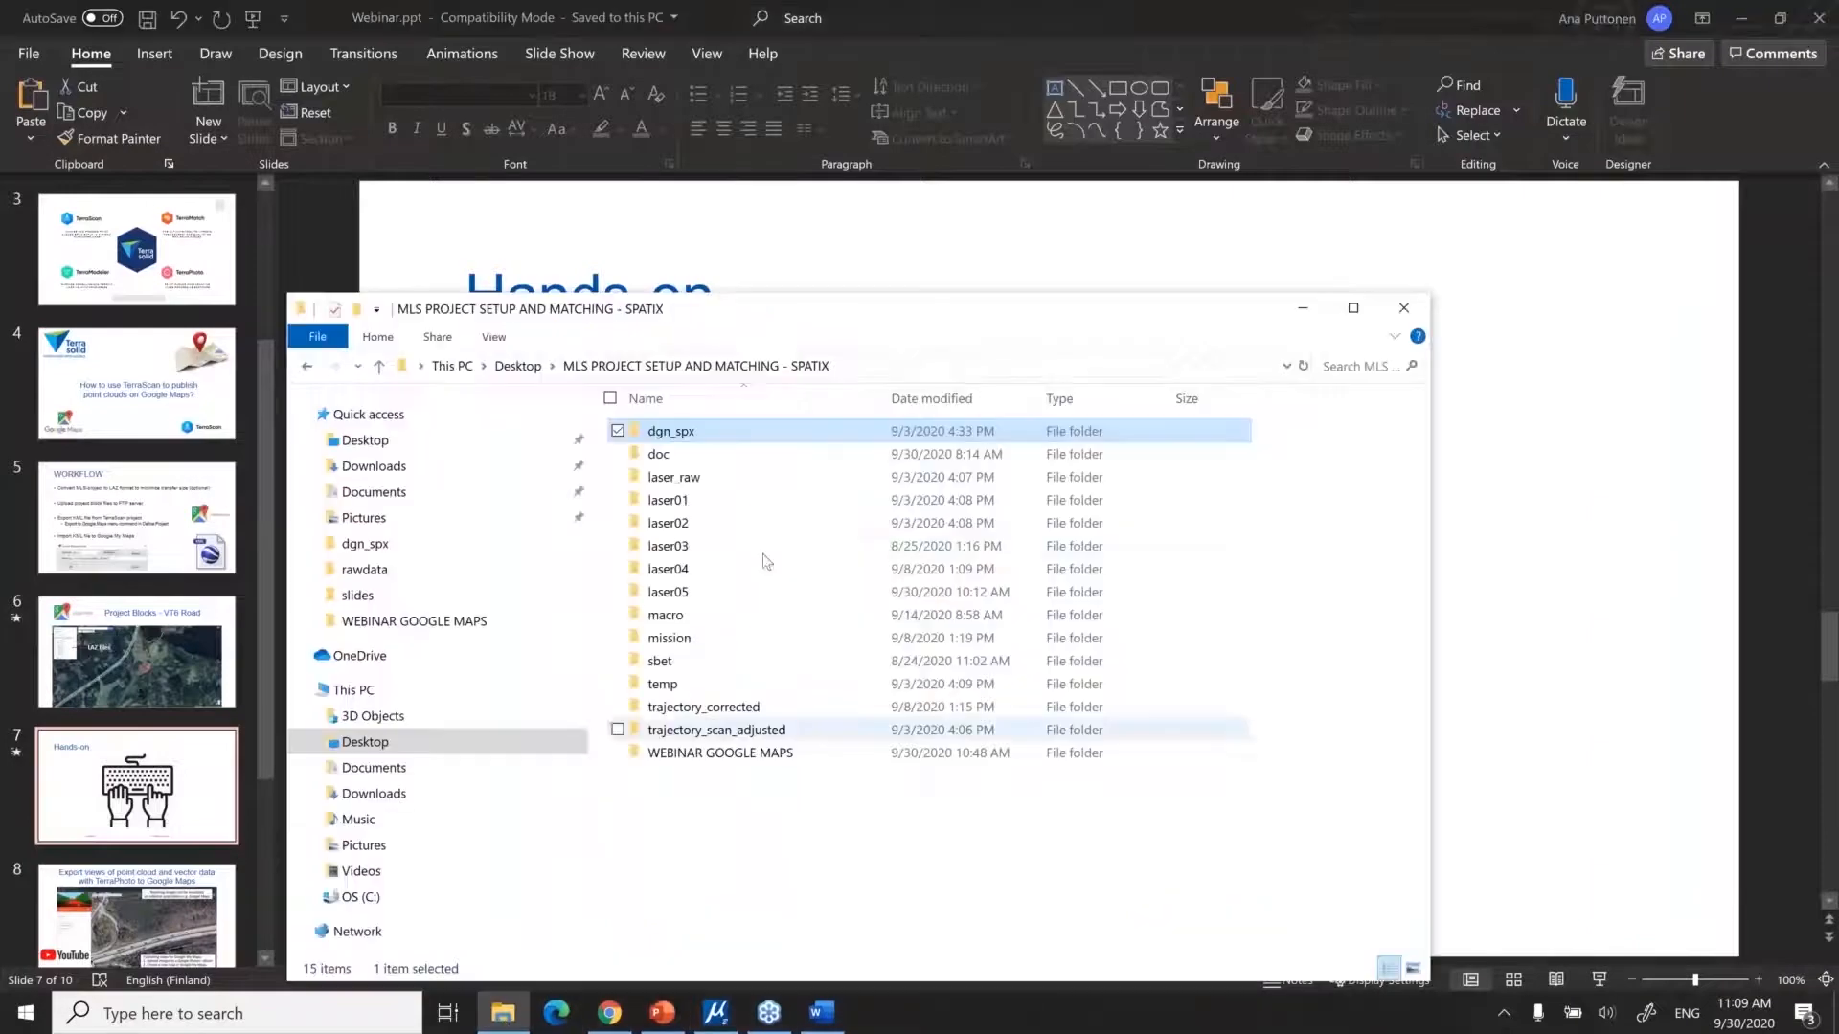
double_click(675, 432)
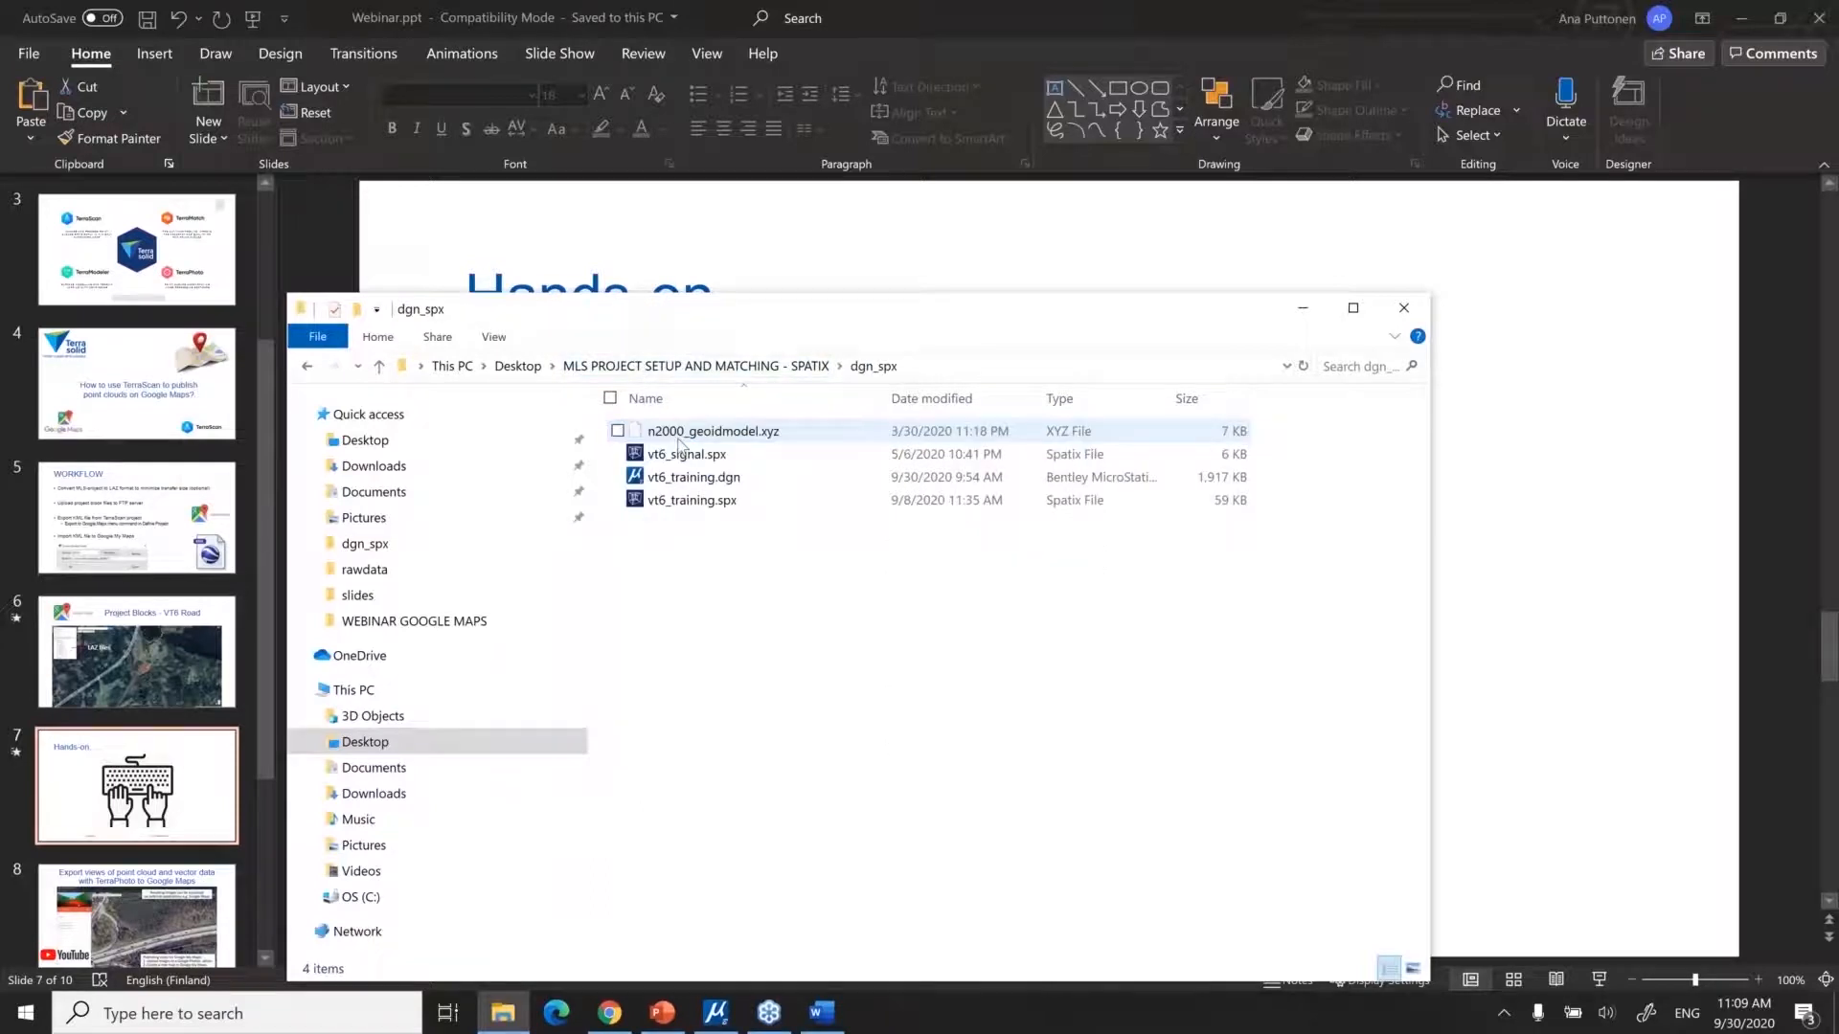
left_click(685, 511)
double_click(682, 507)
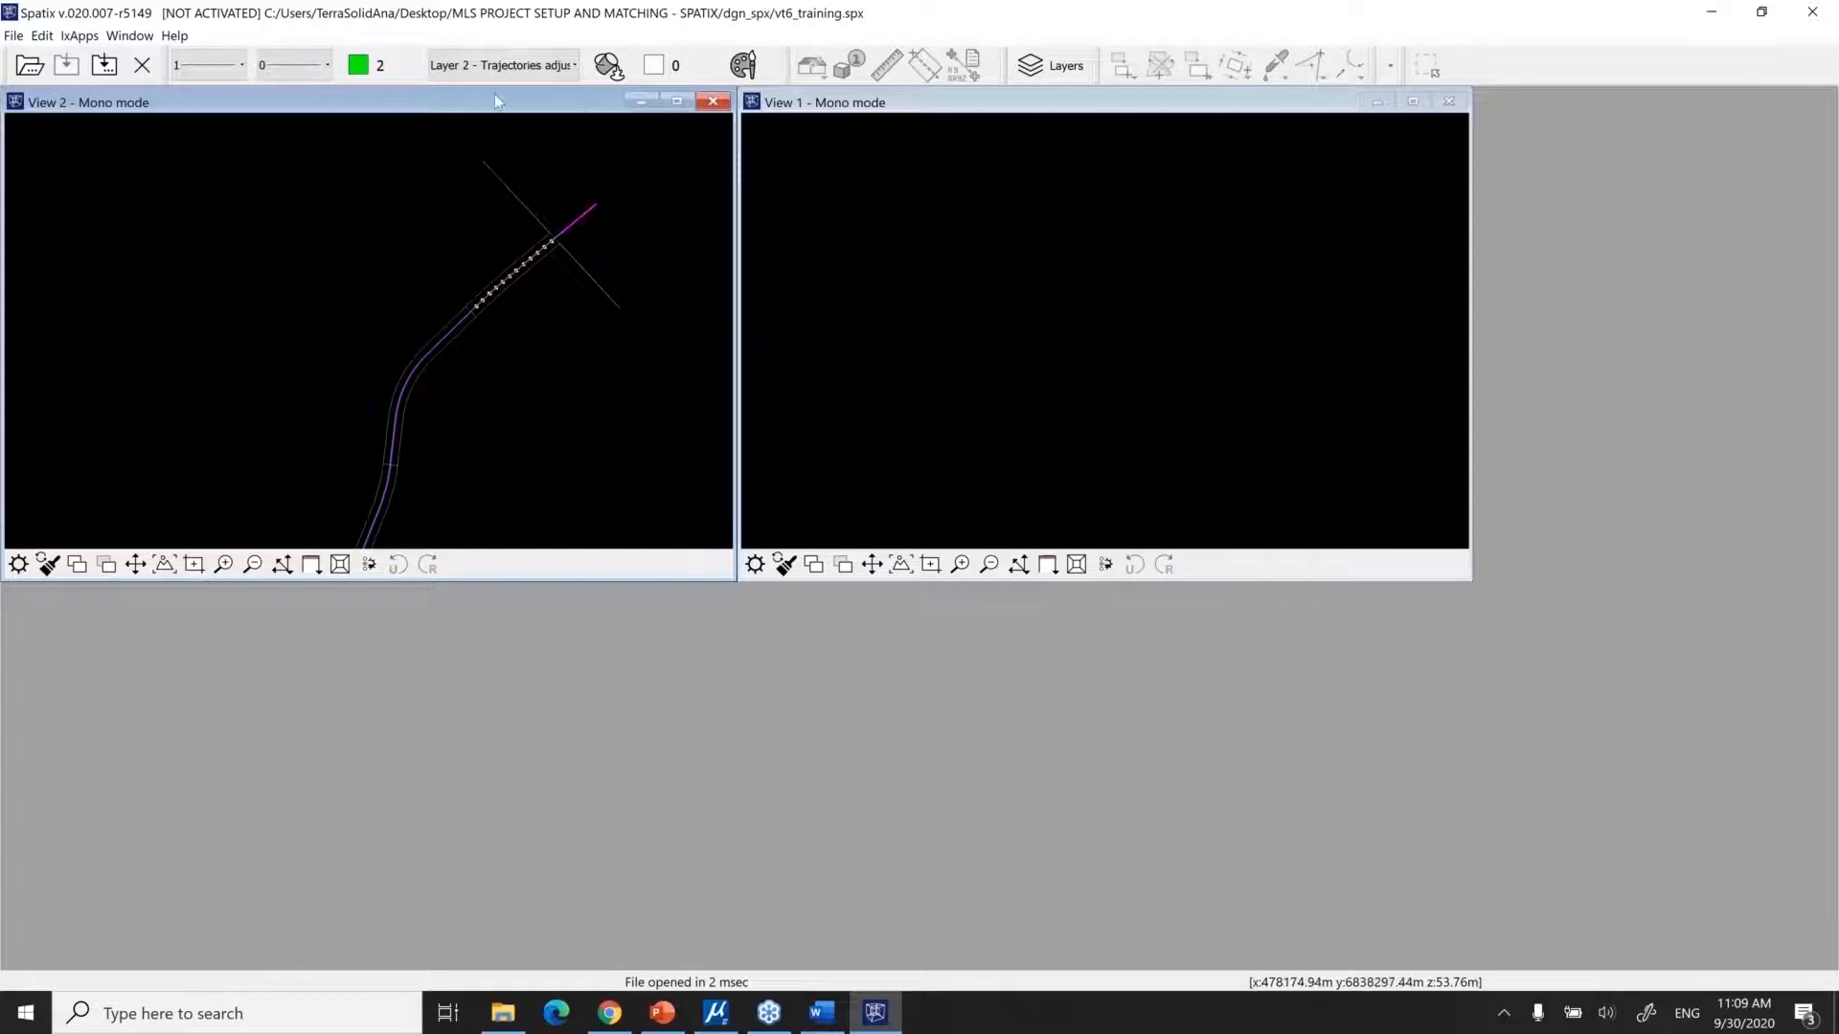
Tile the two view windows to fill the workspace and load the TerraScan application tscan.ix
left_click(118, 37)
left_click(147, 119)
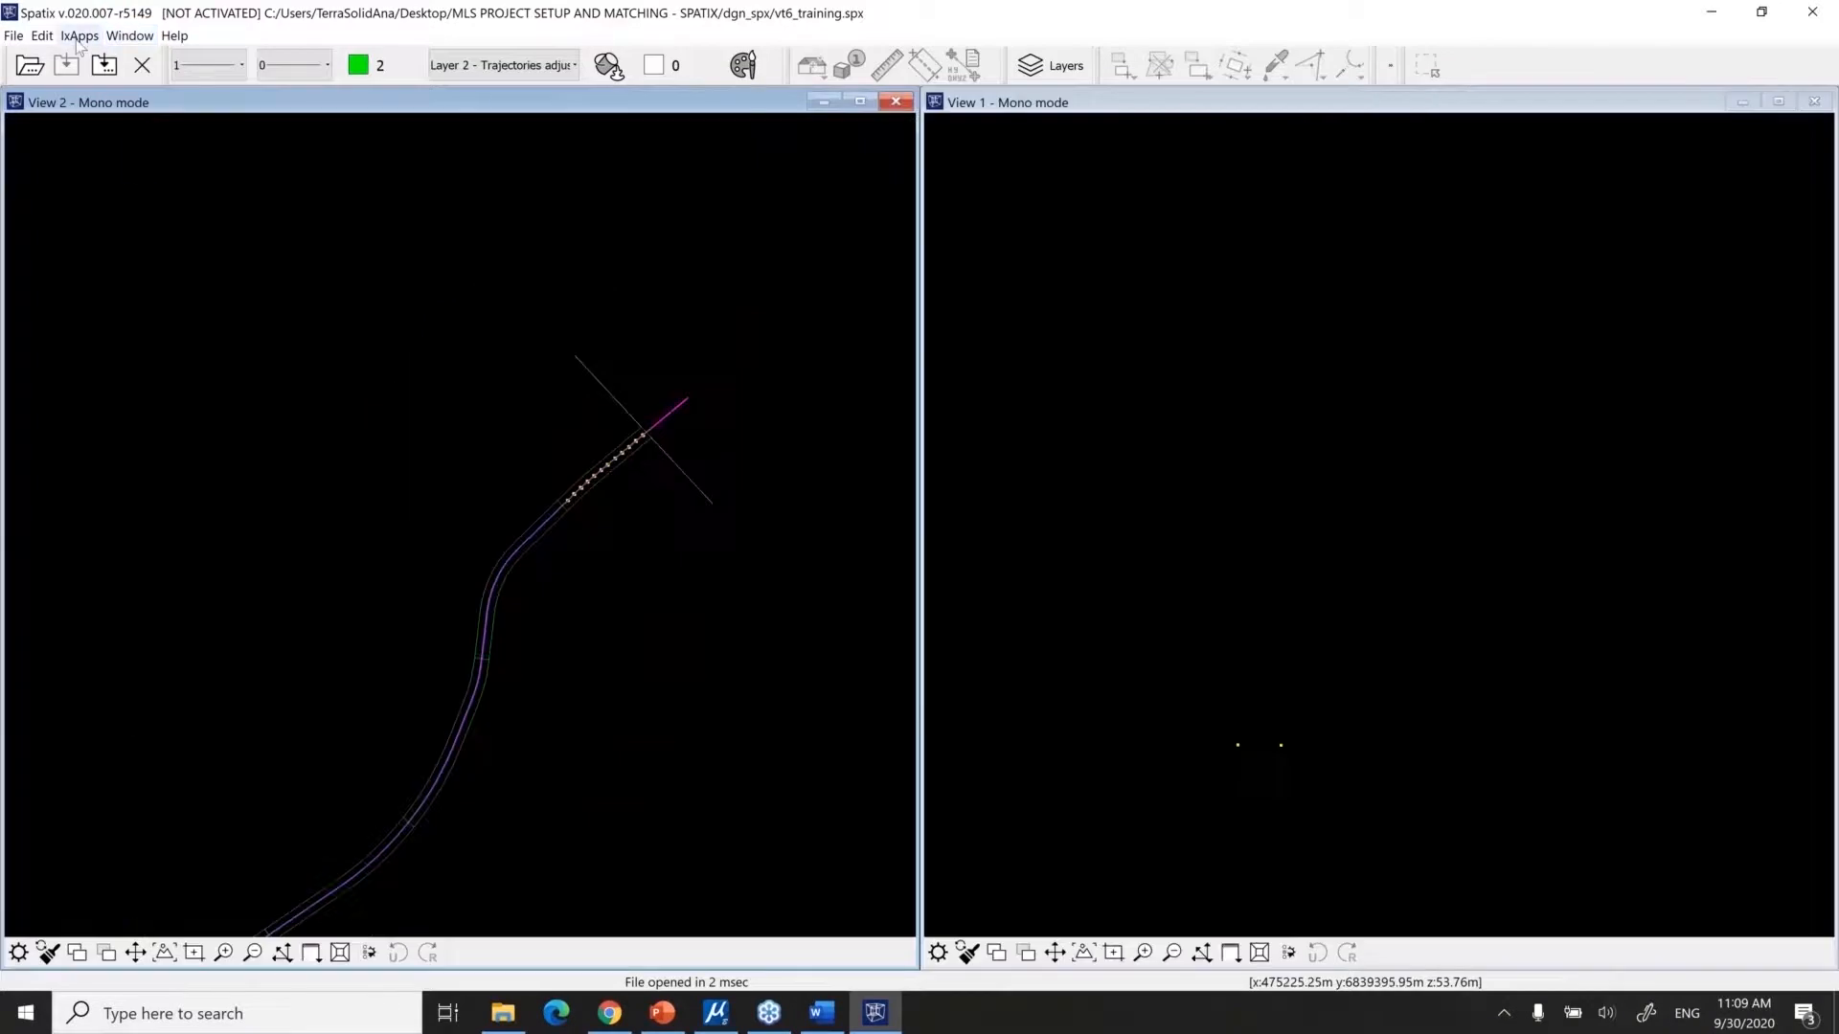
left_click(79, 37)
left_click(107, 58)
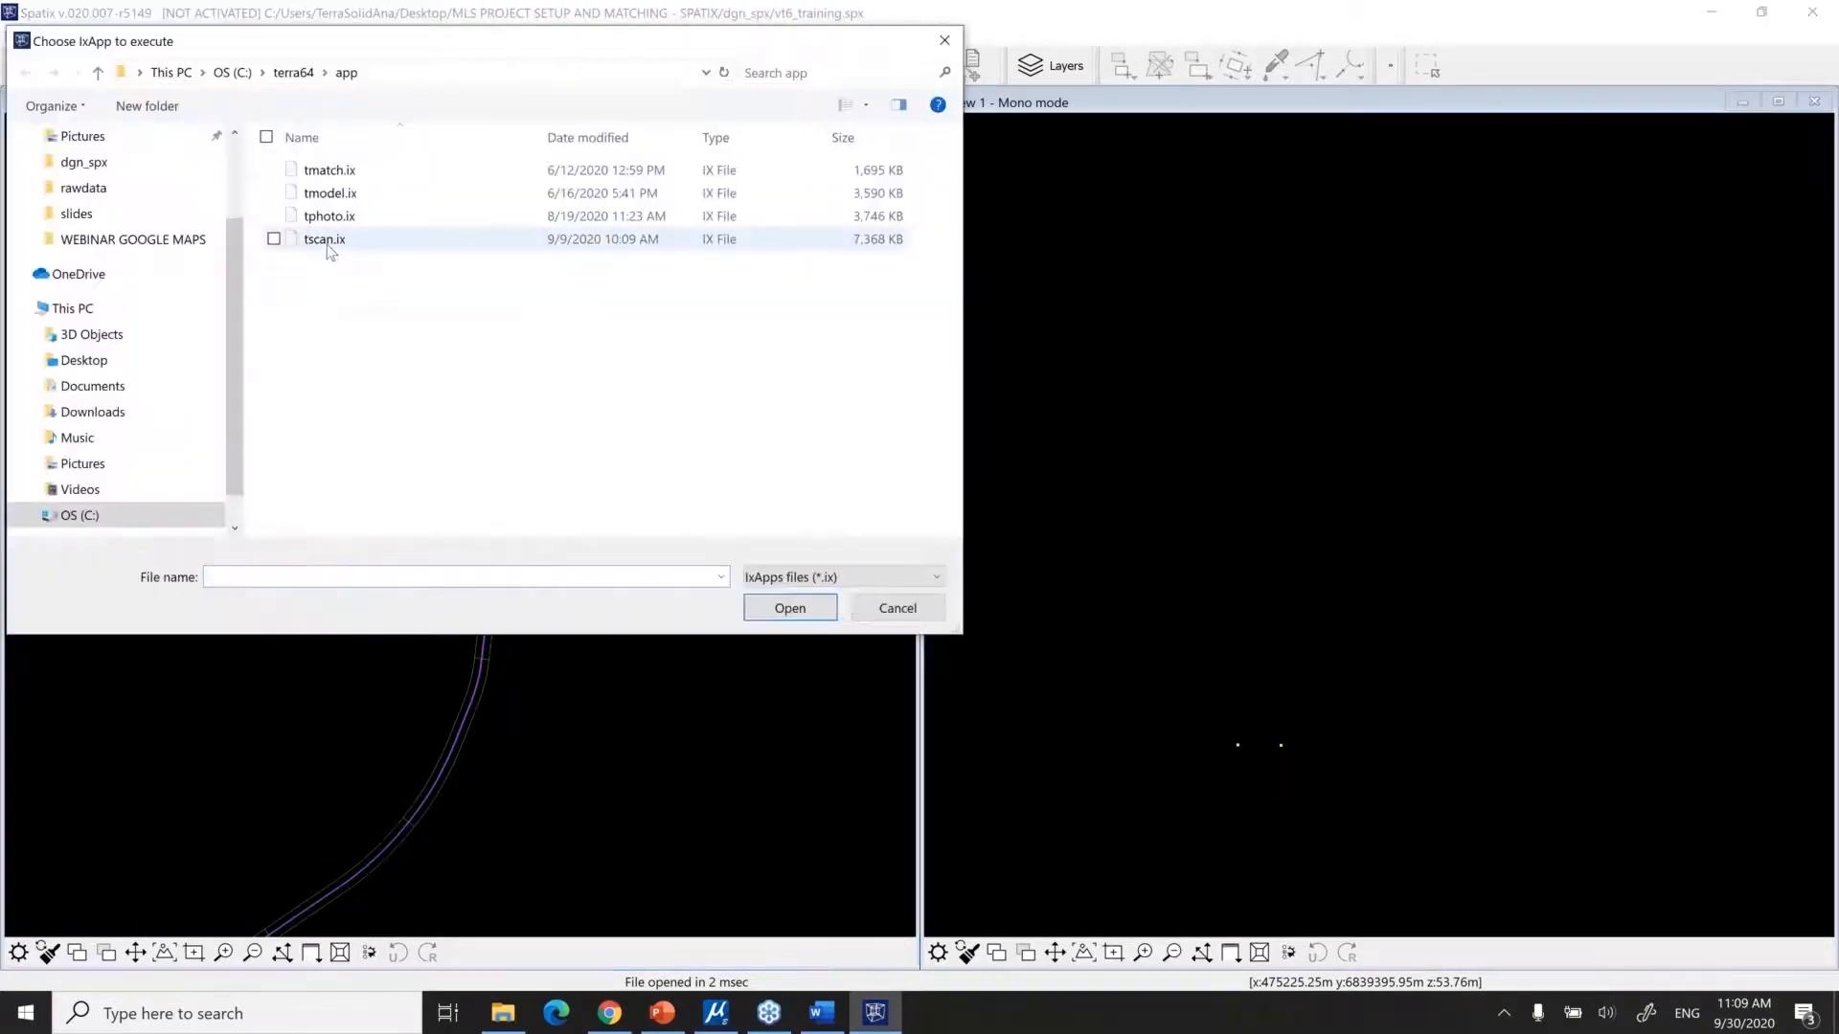
double_click(327, 242)
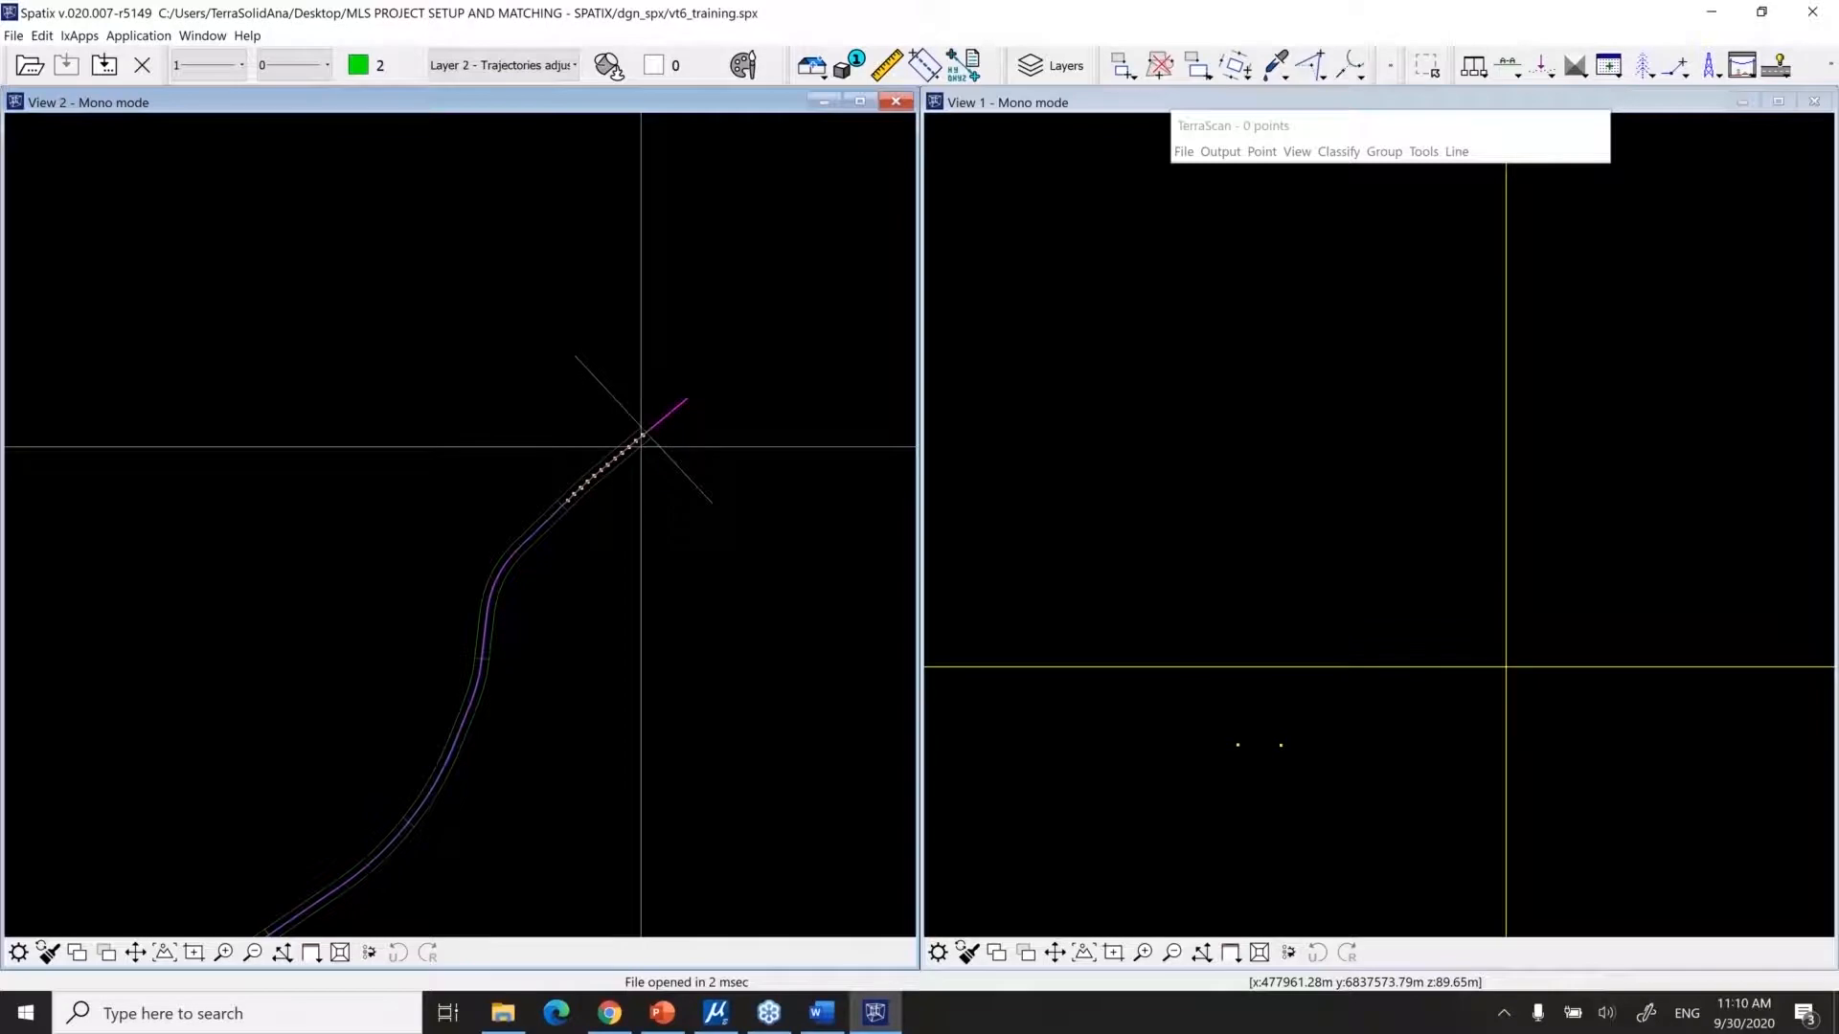
Dock the TerraScan toolbar in its own row beneath the main toolbar
scroll(556, 603, "down", 2)
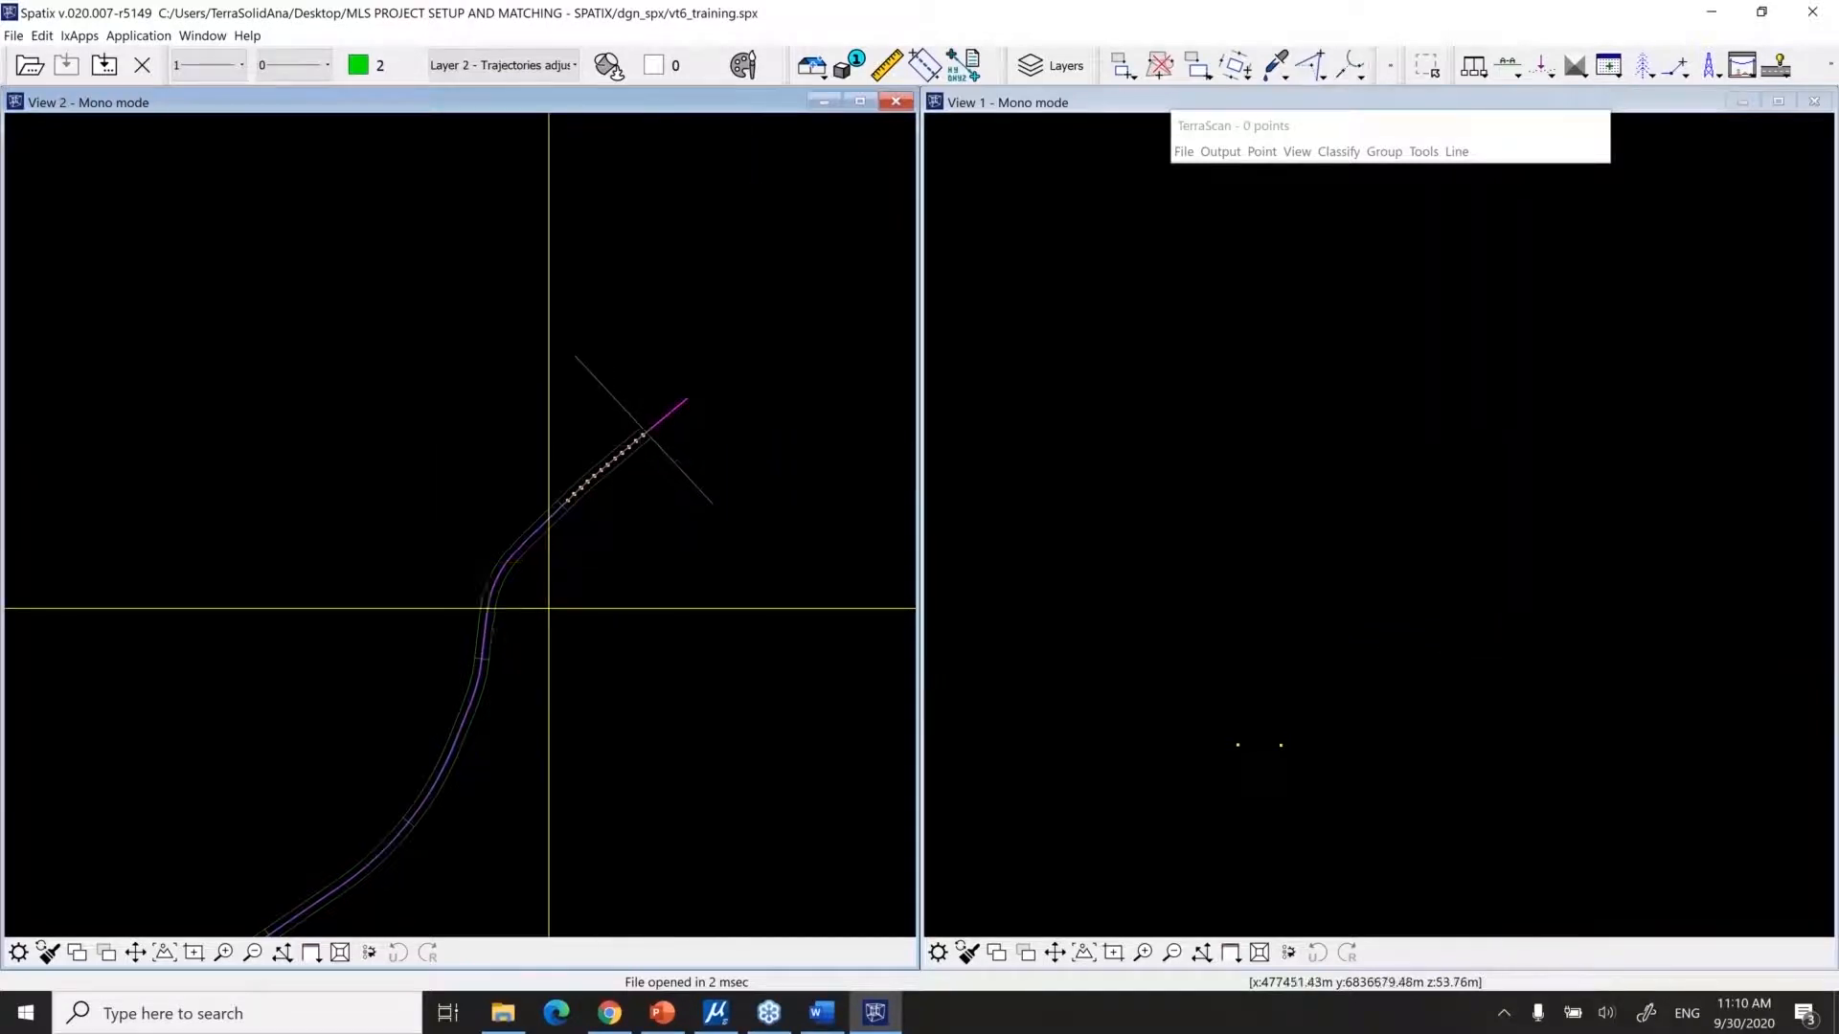
middle_click_drag(509, 762, 518, 529)
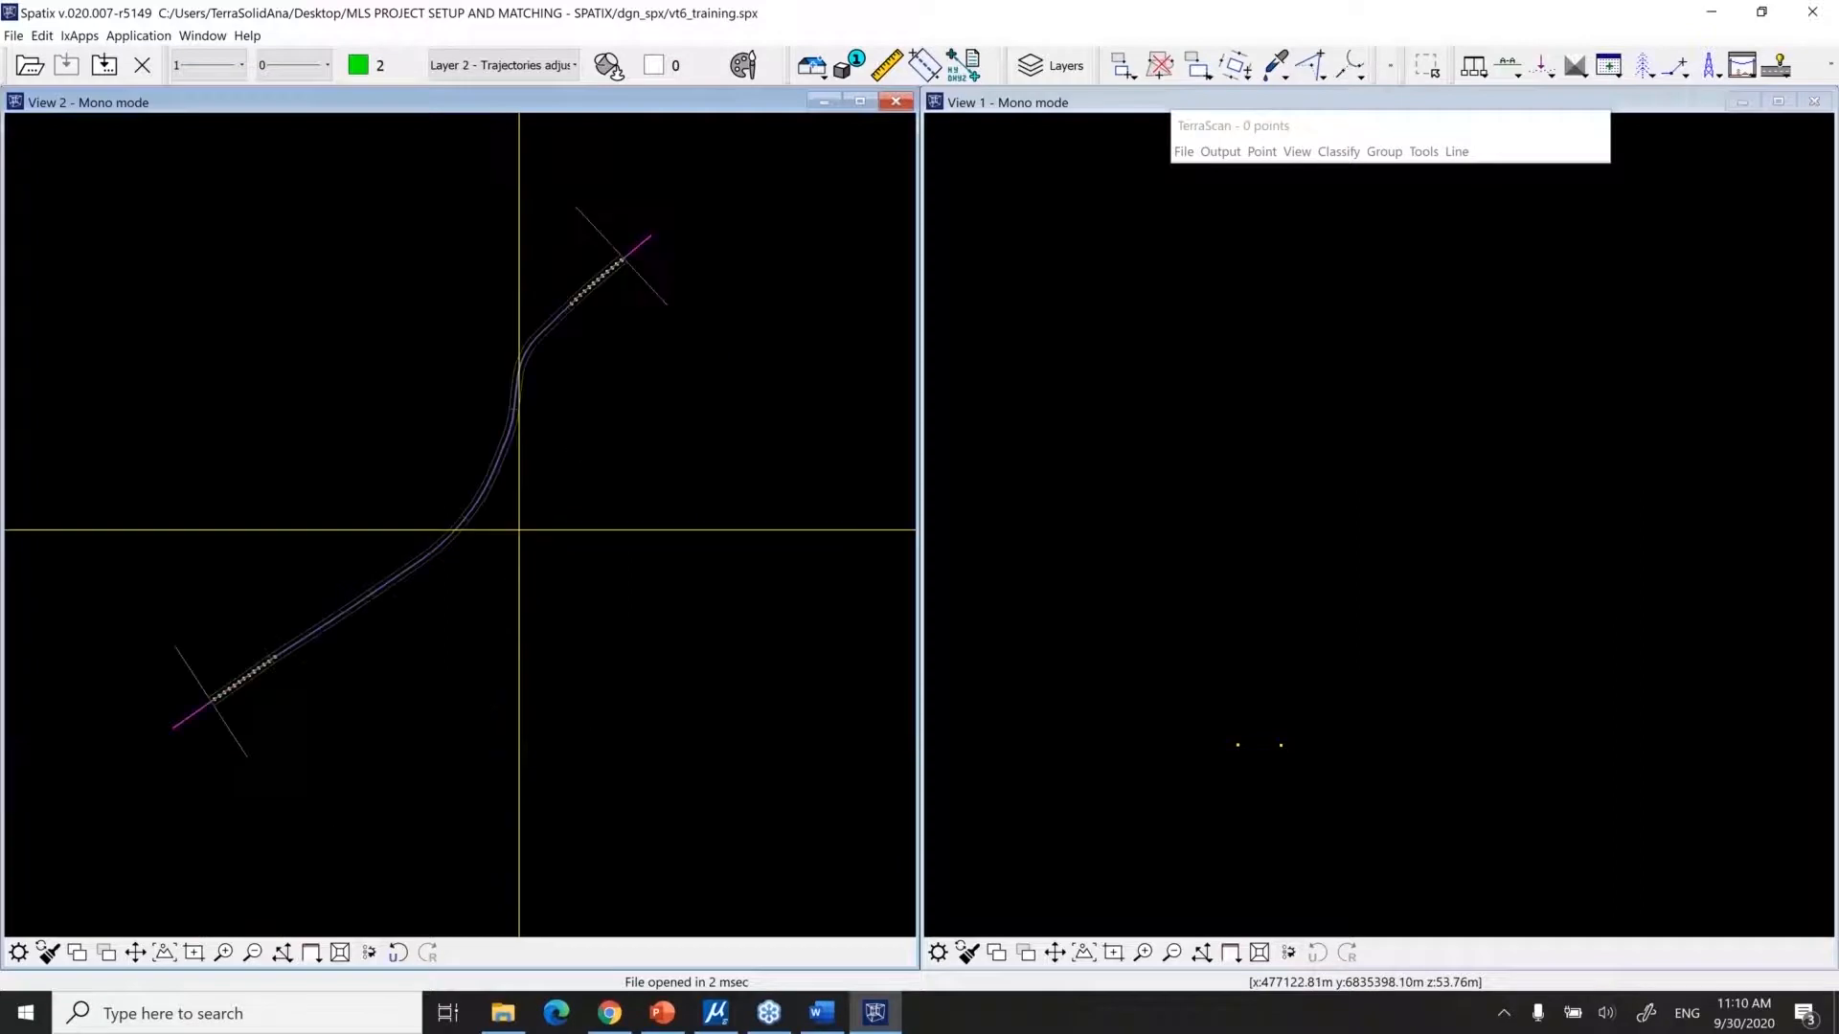
scroll(511, 402, "up", 2)
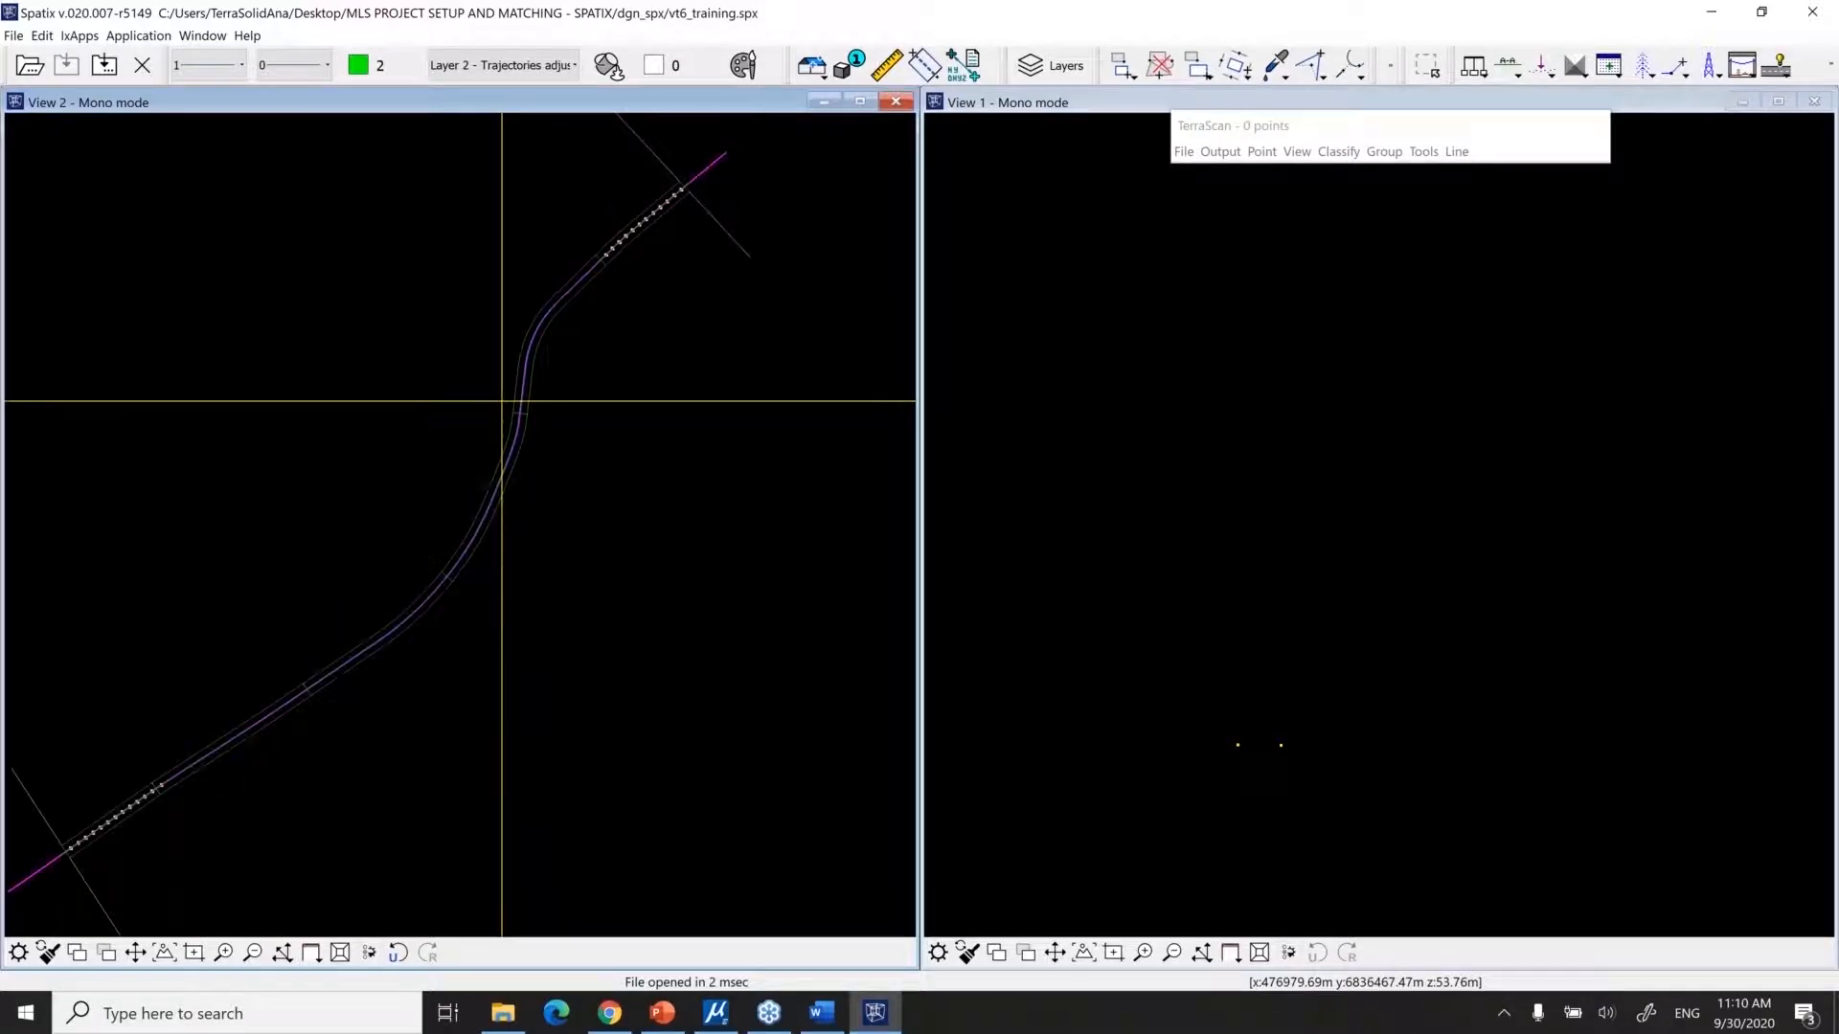
scroll(502, 401, "up", 5)
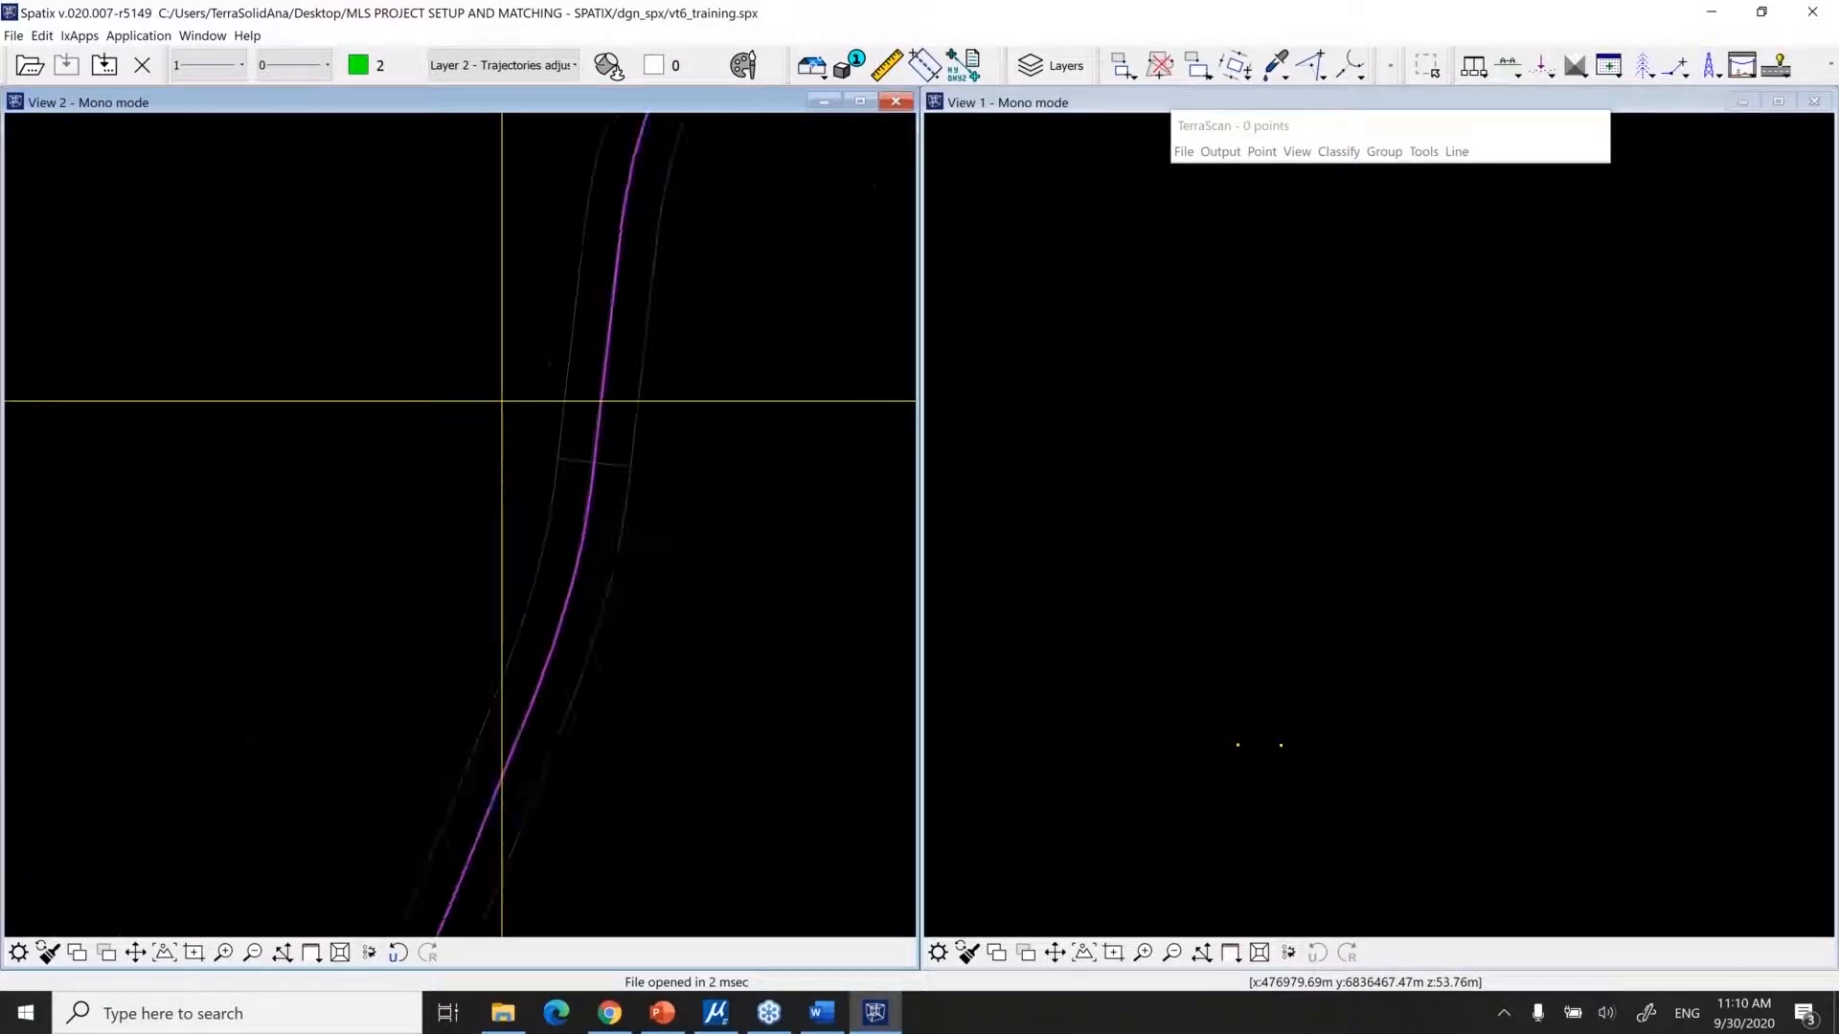
scroll(575, 575, "down", 5)
scroll(739, 388, "up", 5)
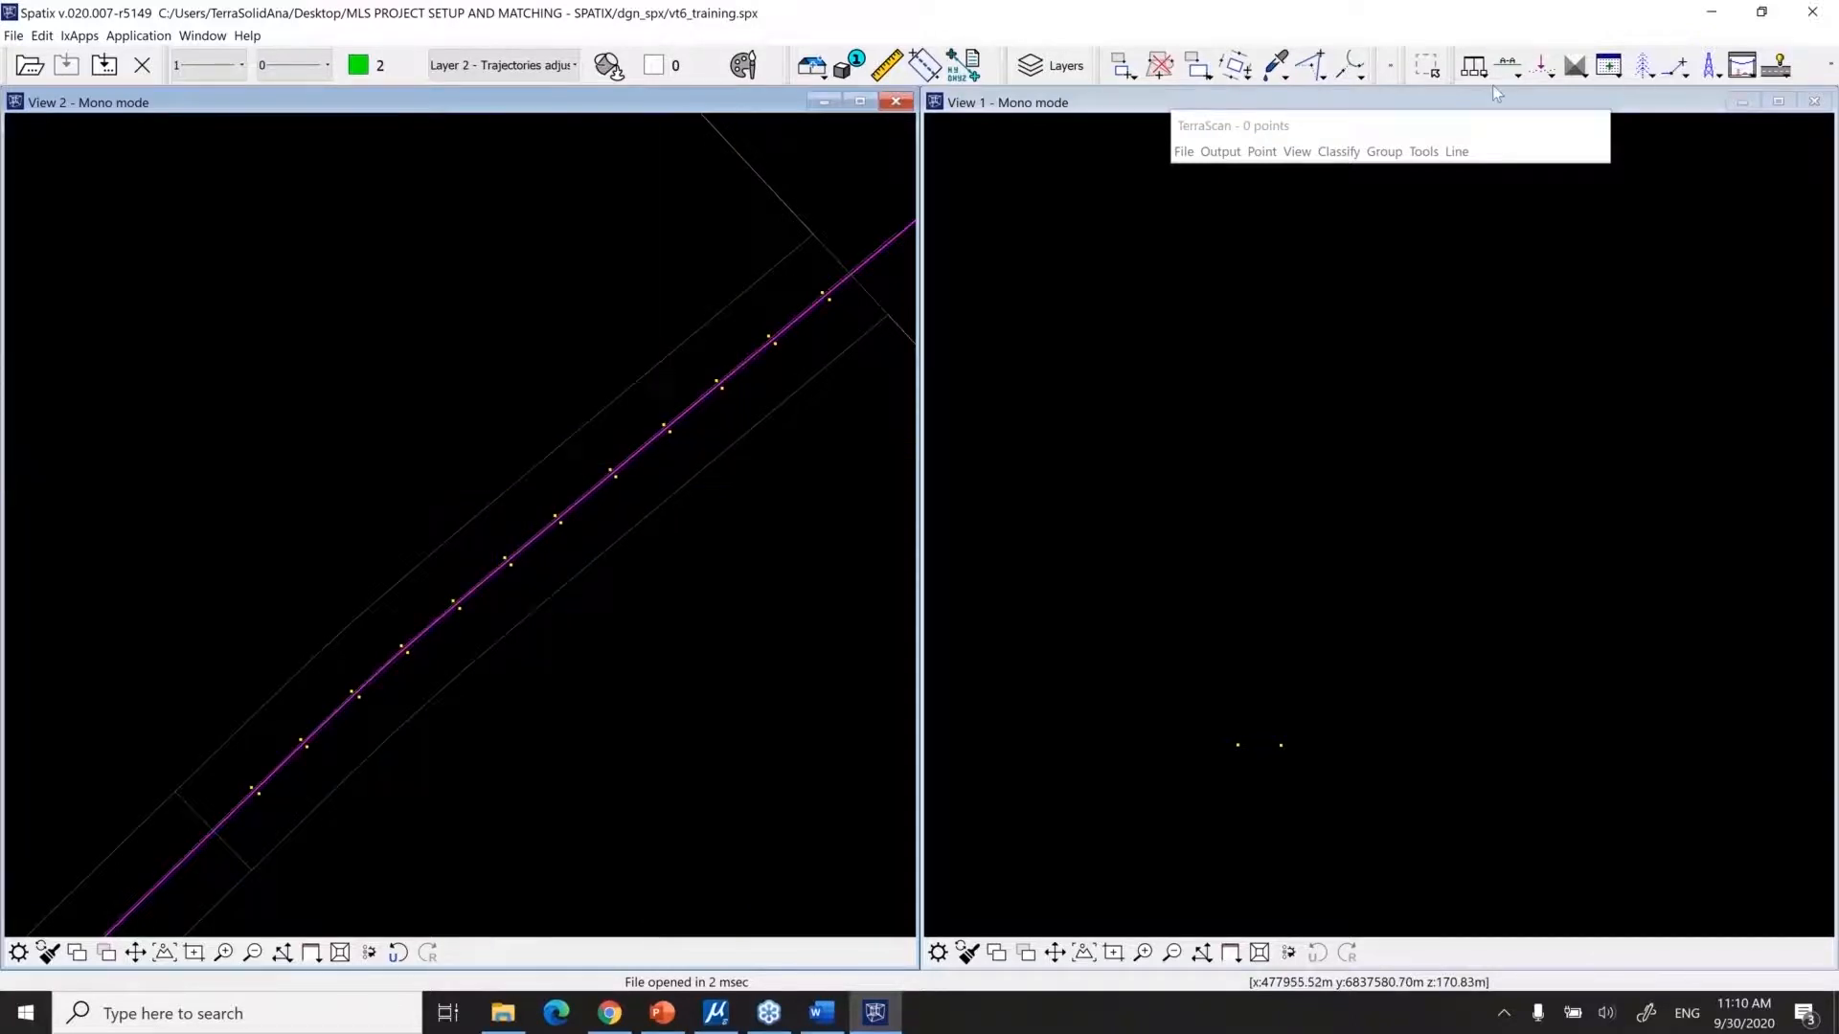
left_click_drag(1455, 64, 34, 93)
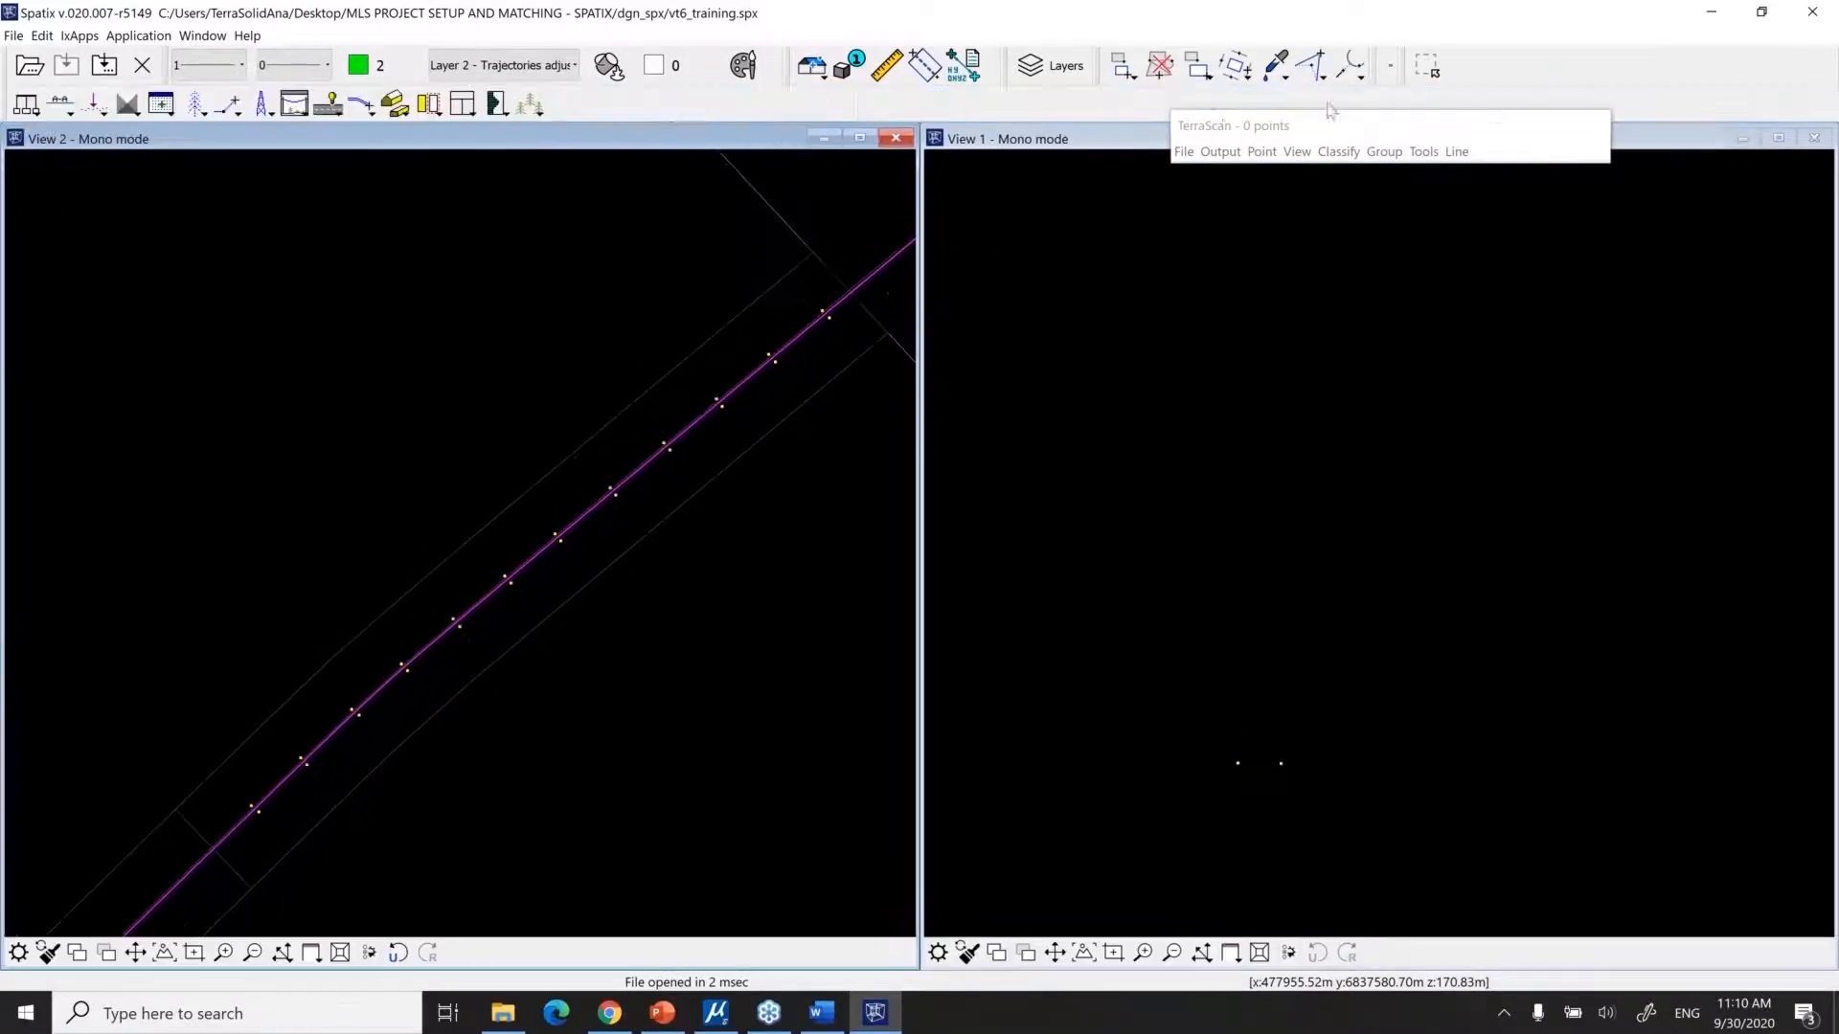
Open the laser point block pt000001.fbi at the northeastern end of the road corridor
left_click(1184, 152)
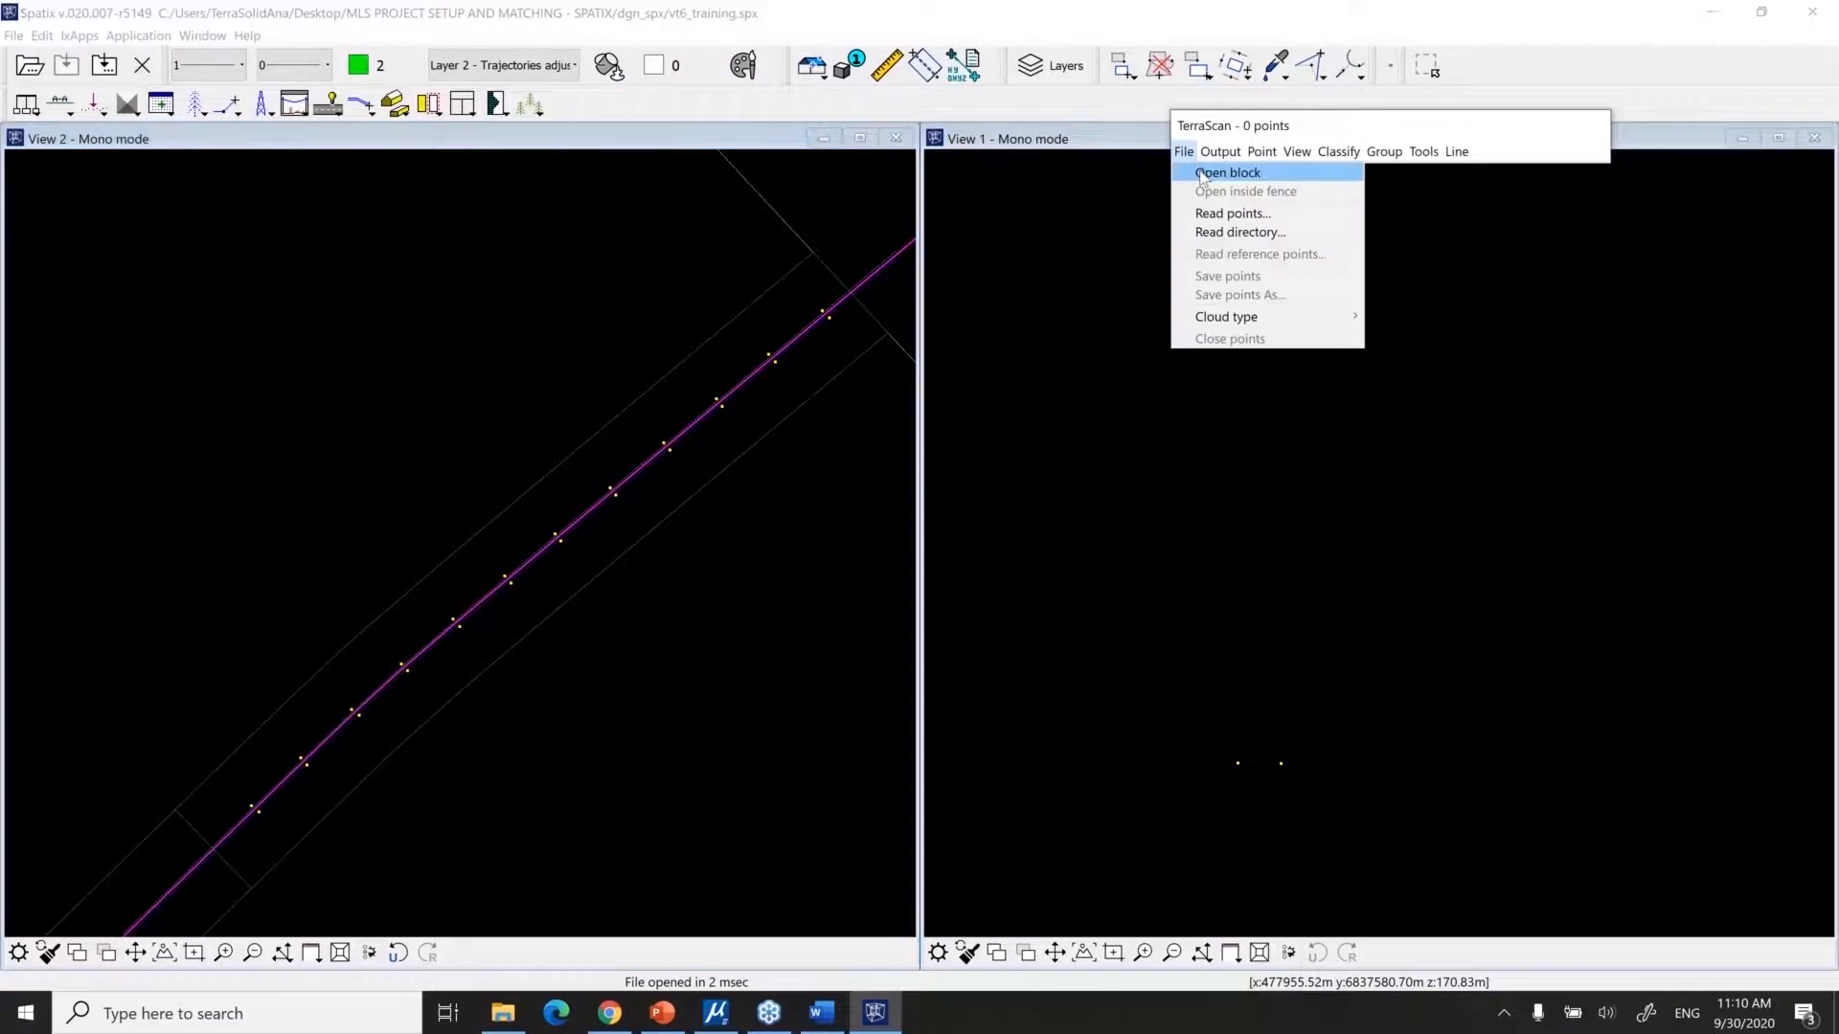
left_click(1201, 173)
left_click(600, 525)
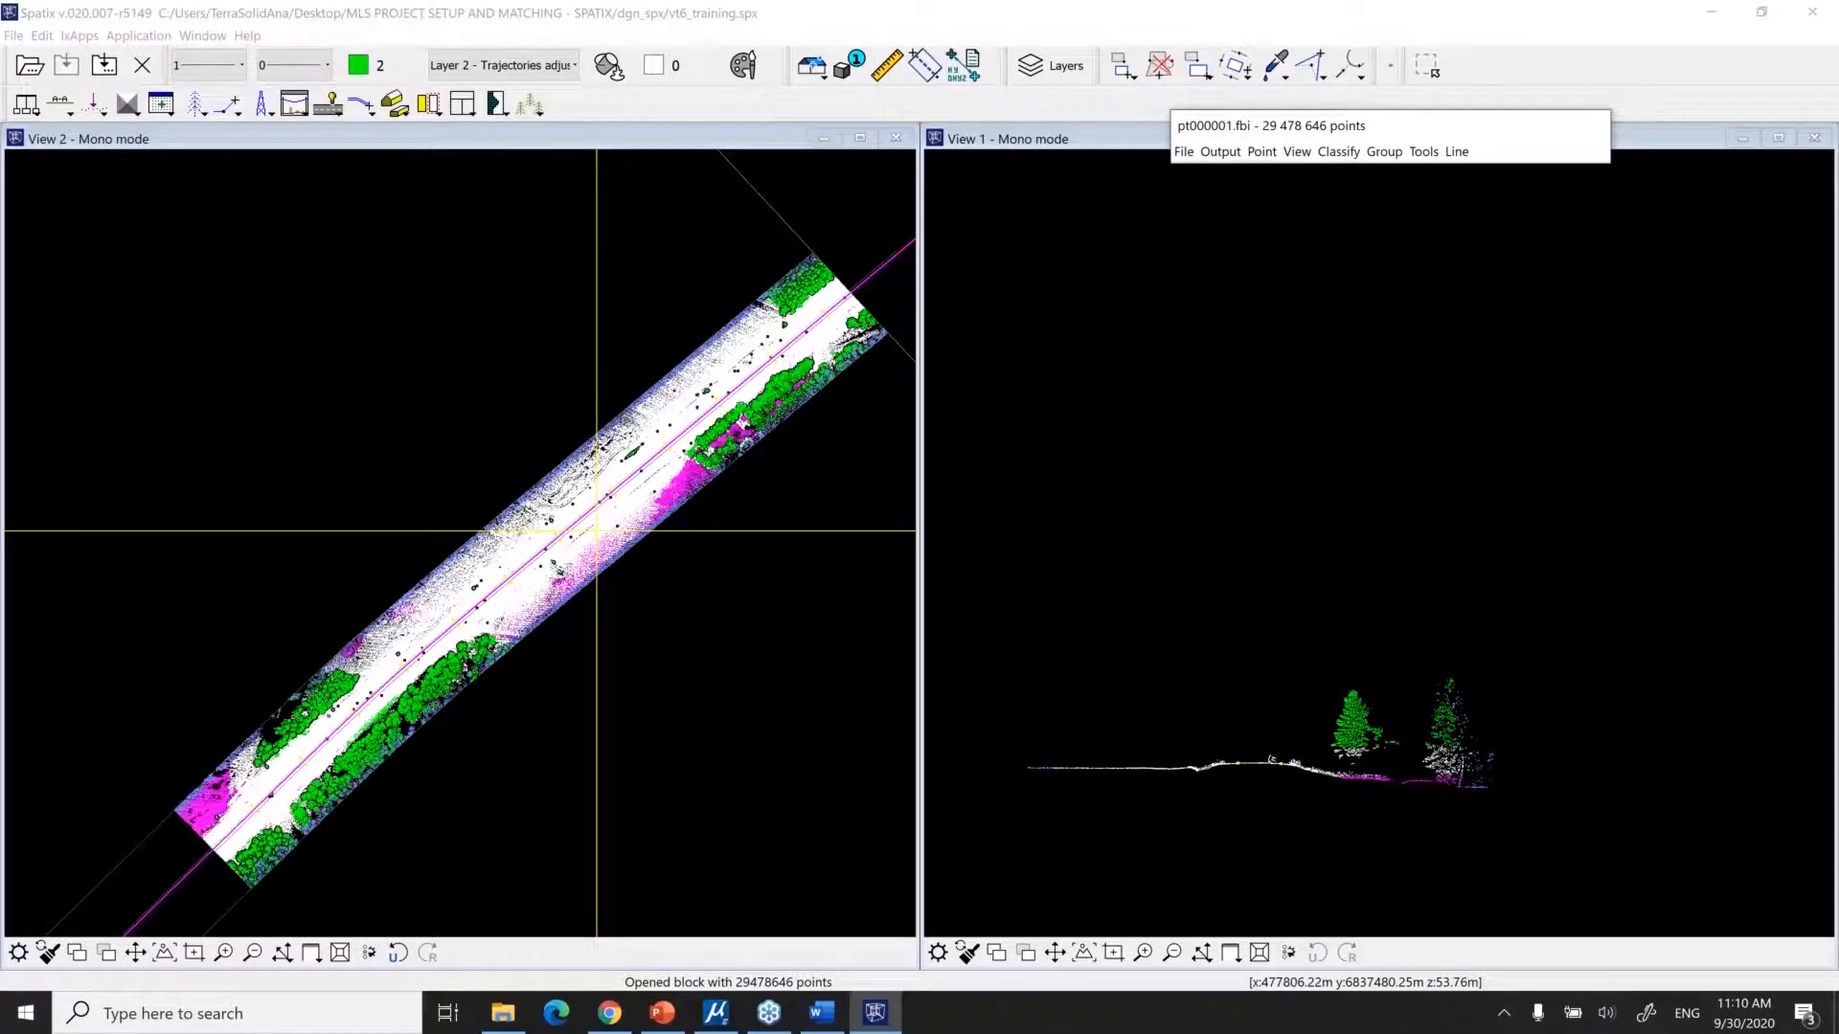
Color the loaded points by elevation in all views and close the display settings
left_click(1297, 152)
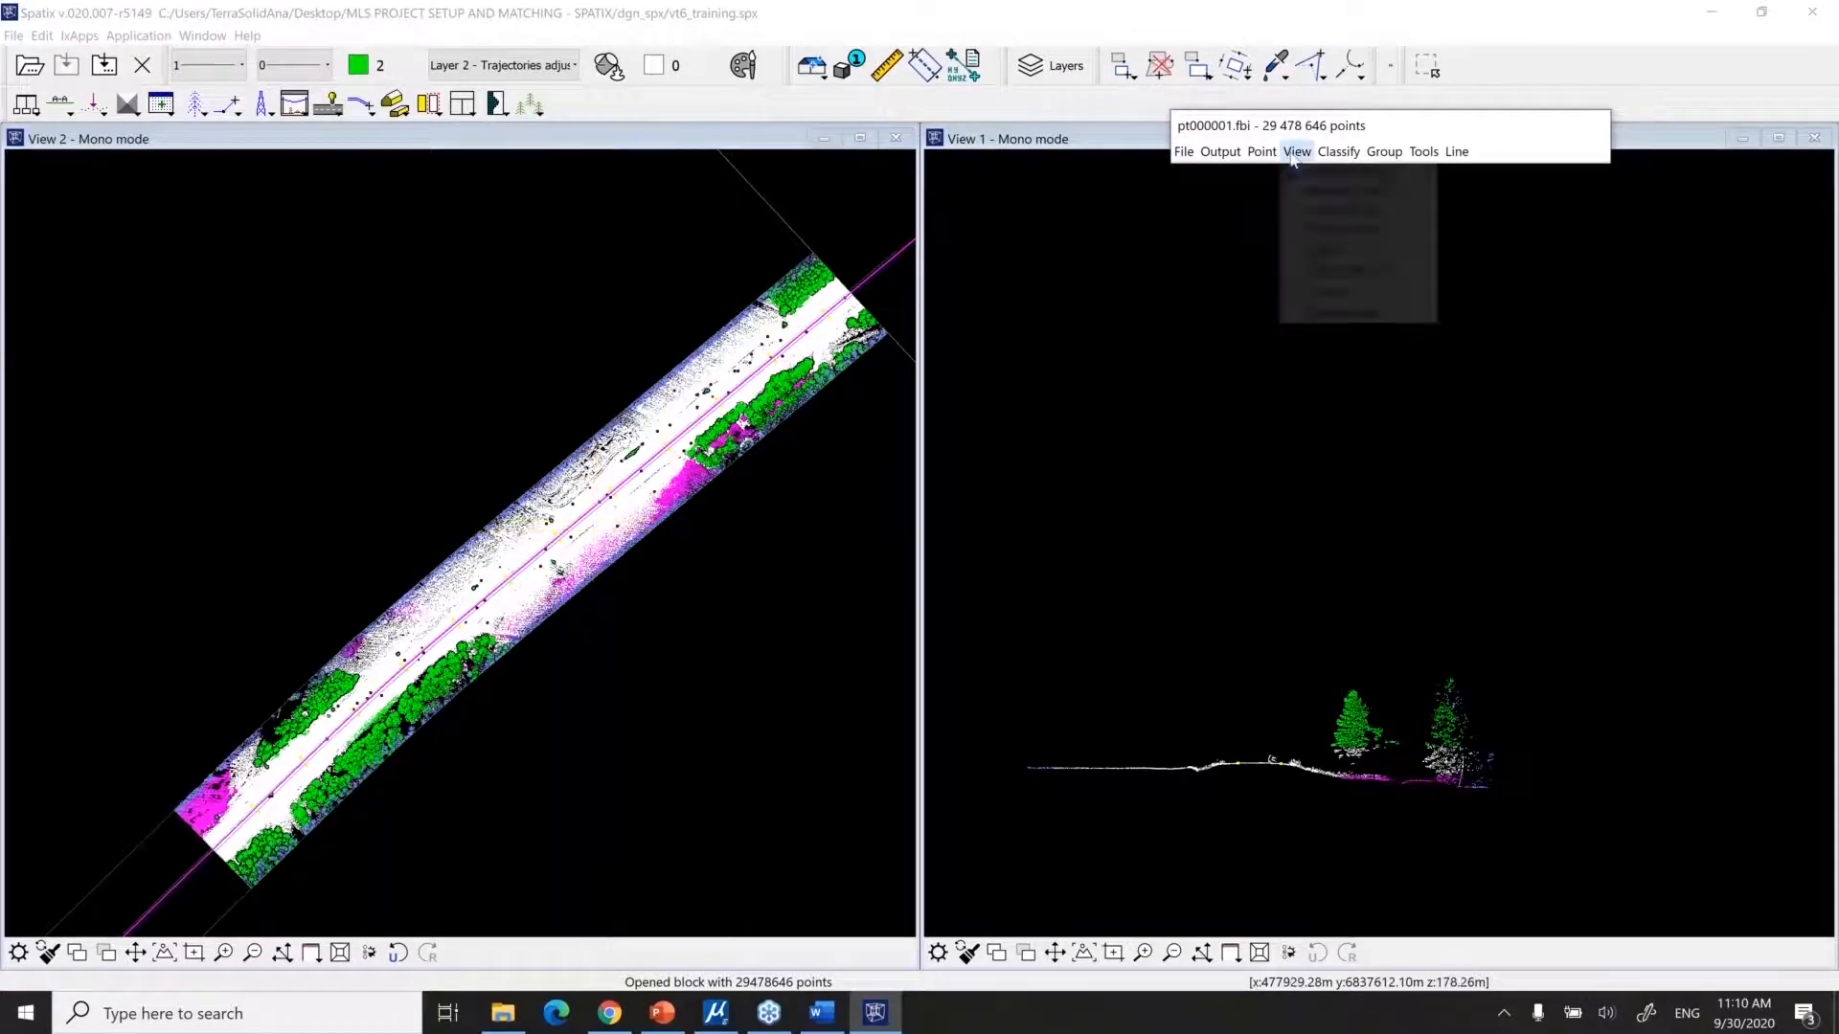
left_click(1341, 313)
left_click(793, 377)
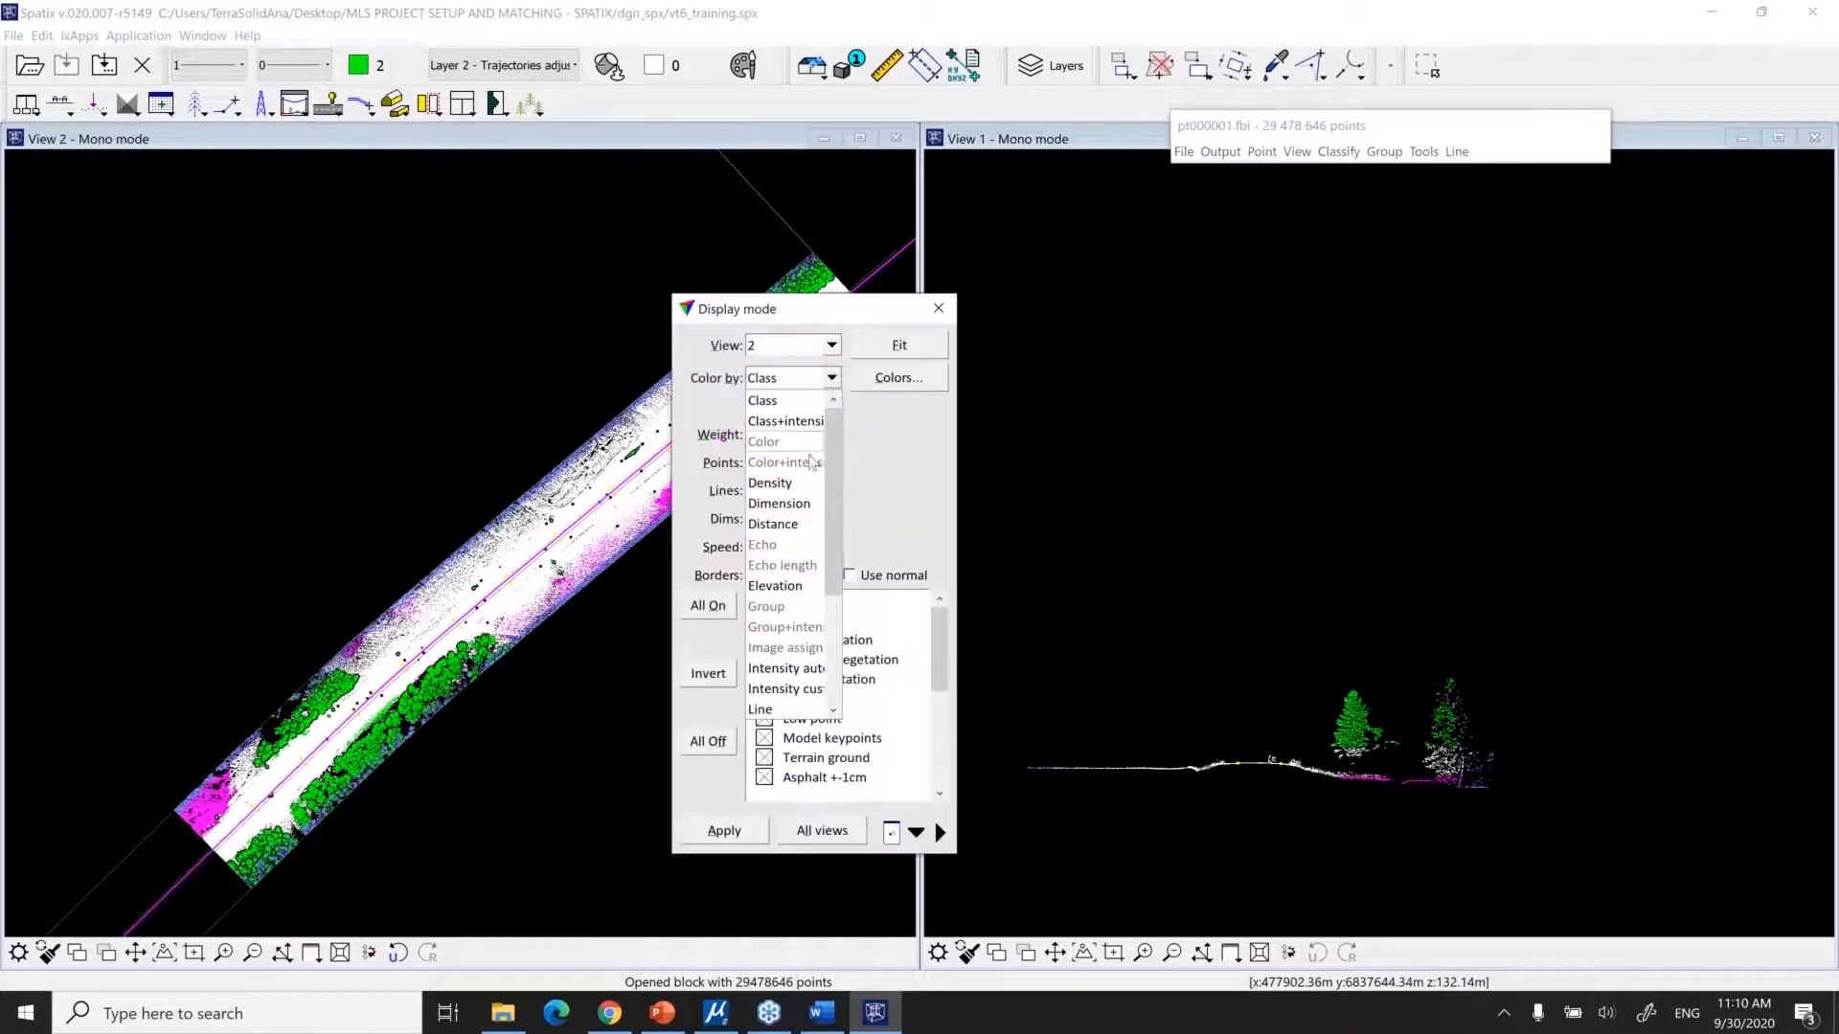
left_click(795, 585)
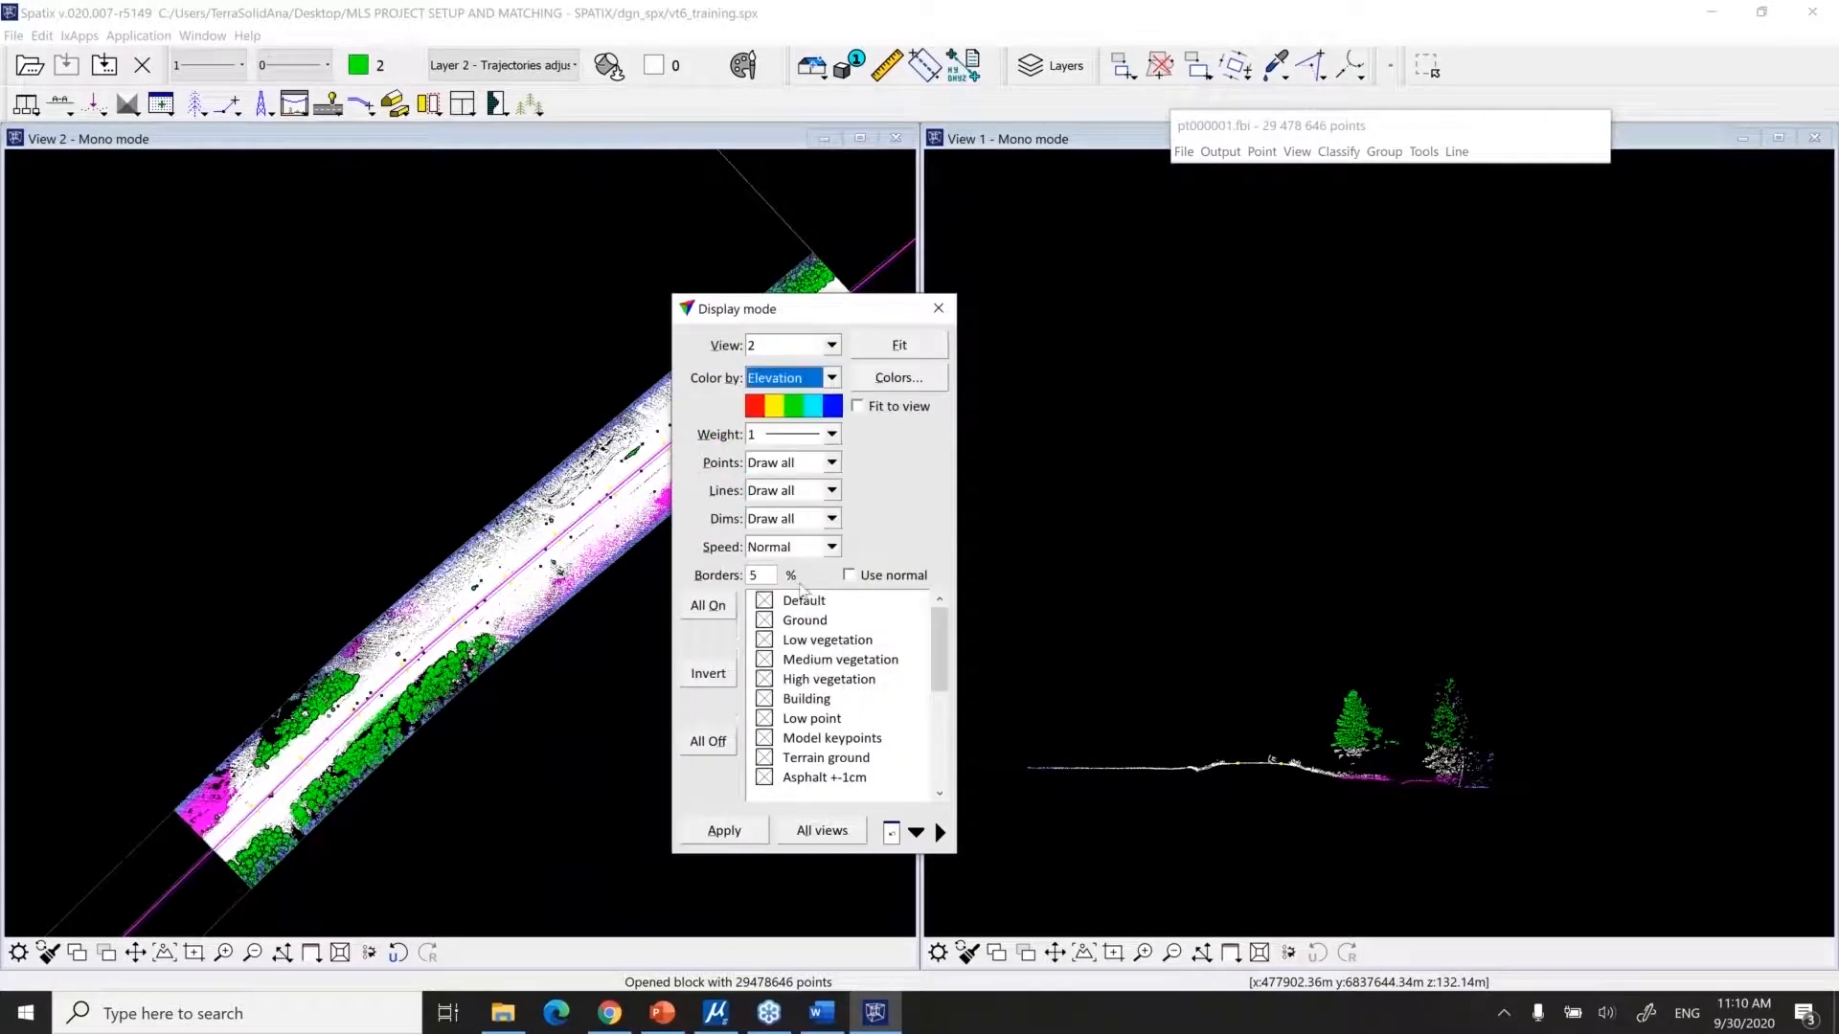
left_click(809, 831)
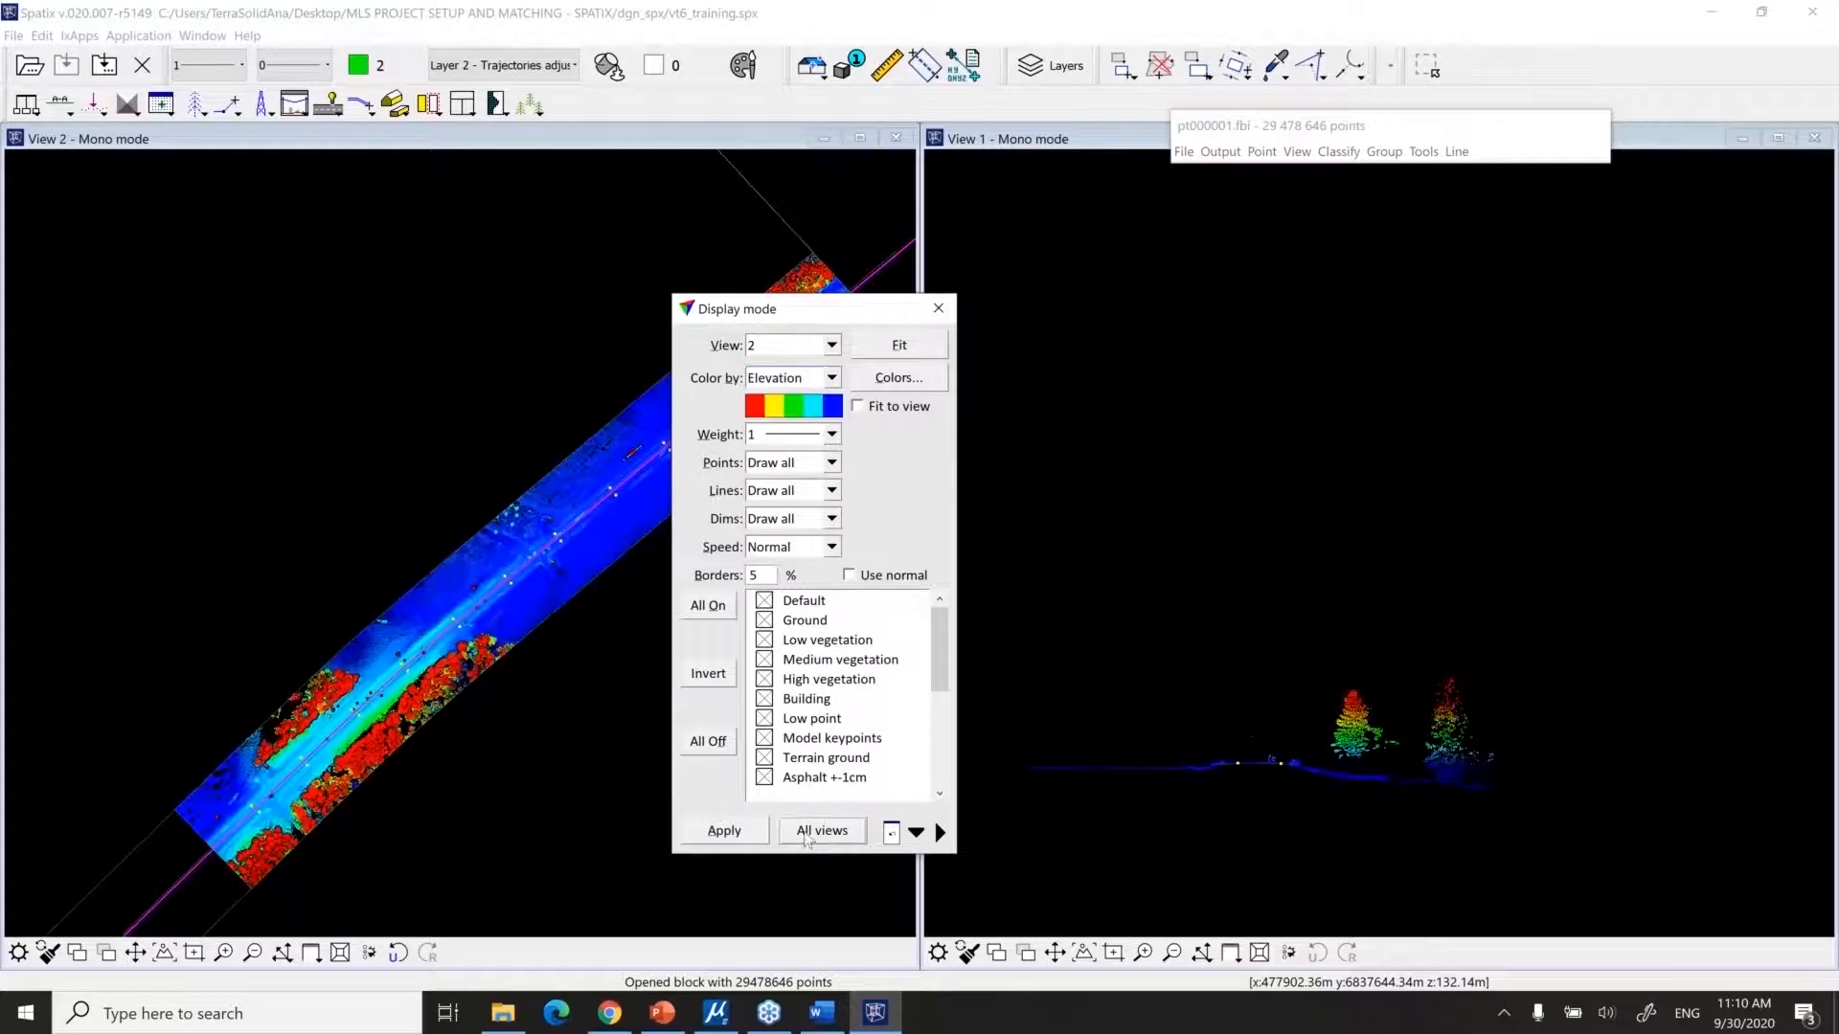
left_click(938, 308)
Draw a vertical section across the road between the two tree belts, about 0.86 m deep, and show it in View 1
scroll(331, 741, "up", 2)
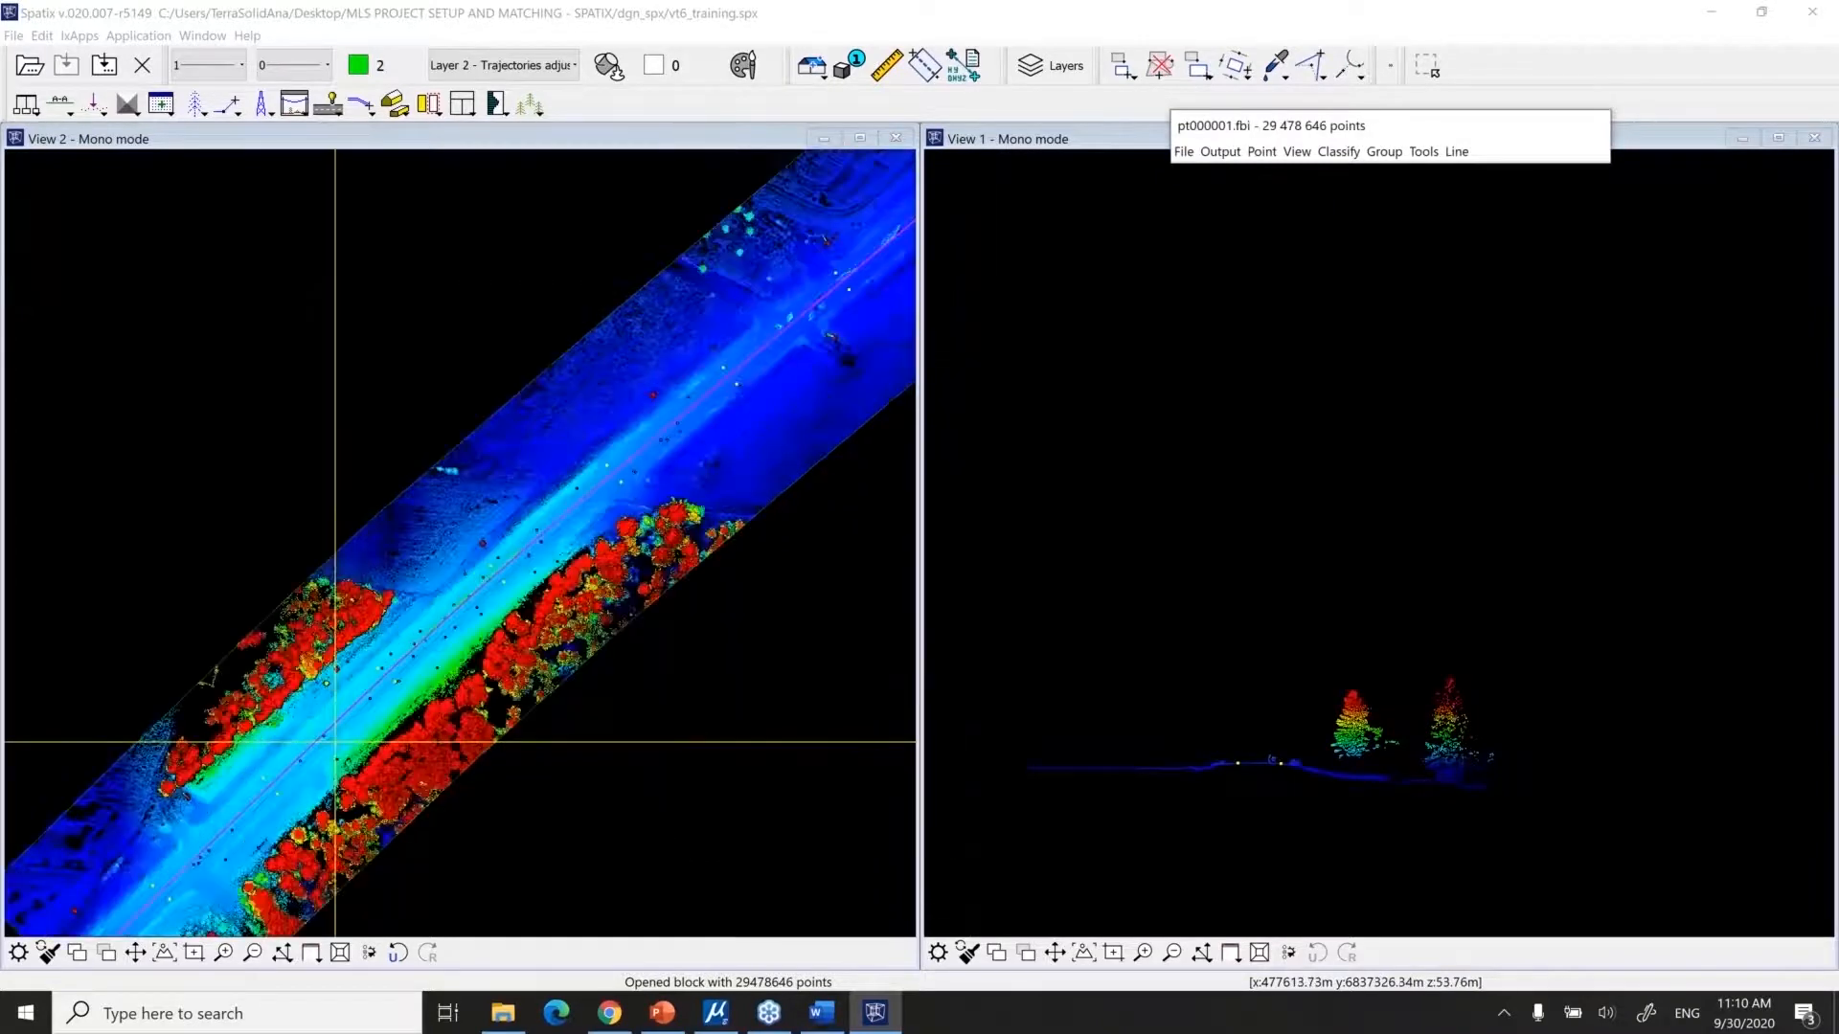
scroll(335, 740, "up", 1)
scroll(338, 741, "up", 1)
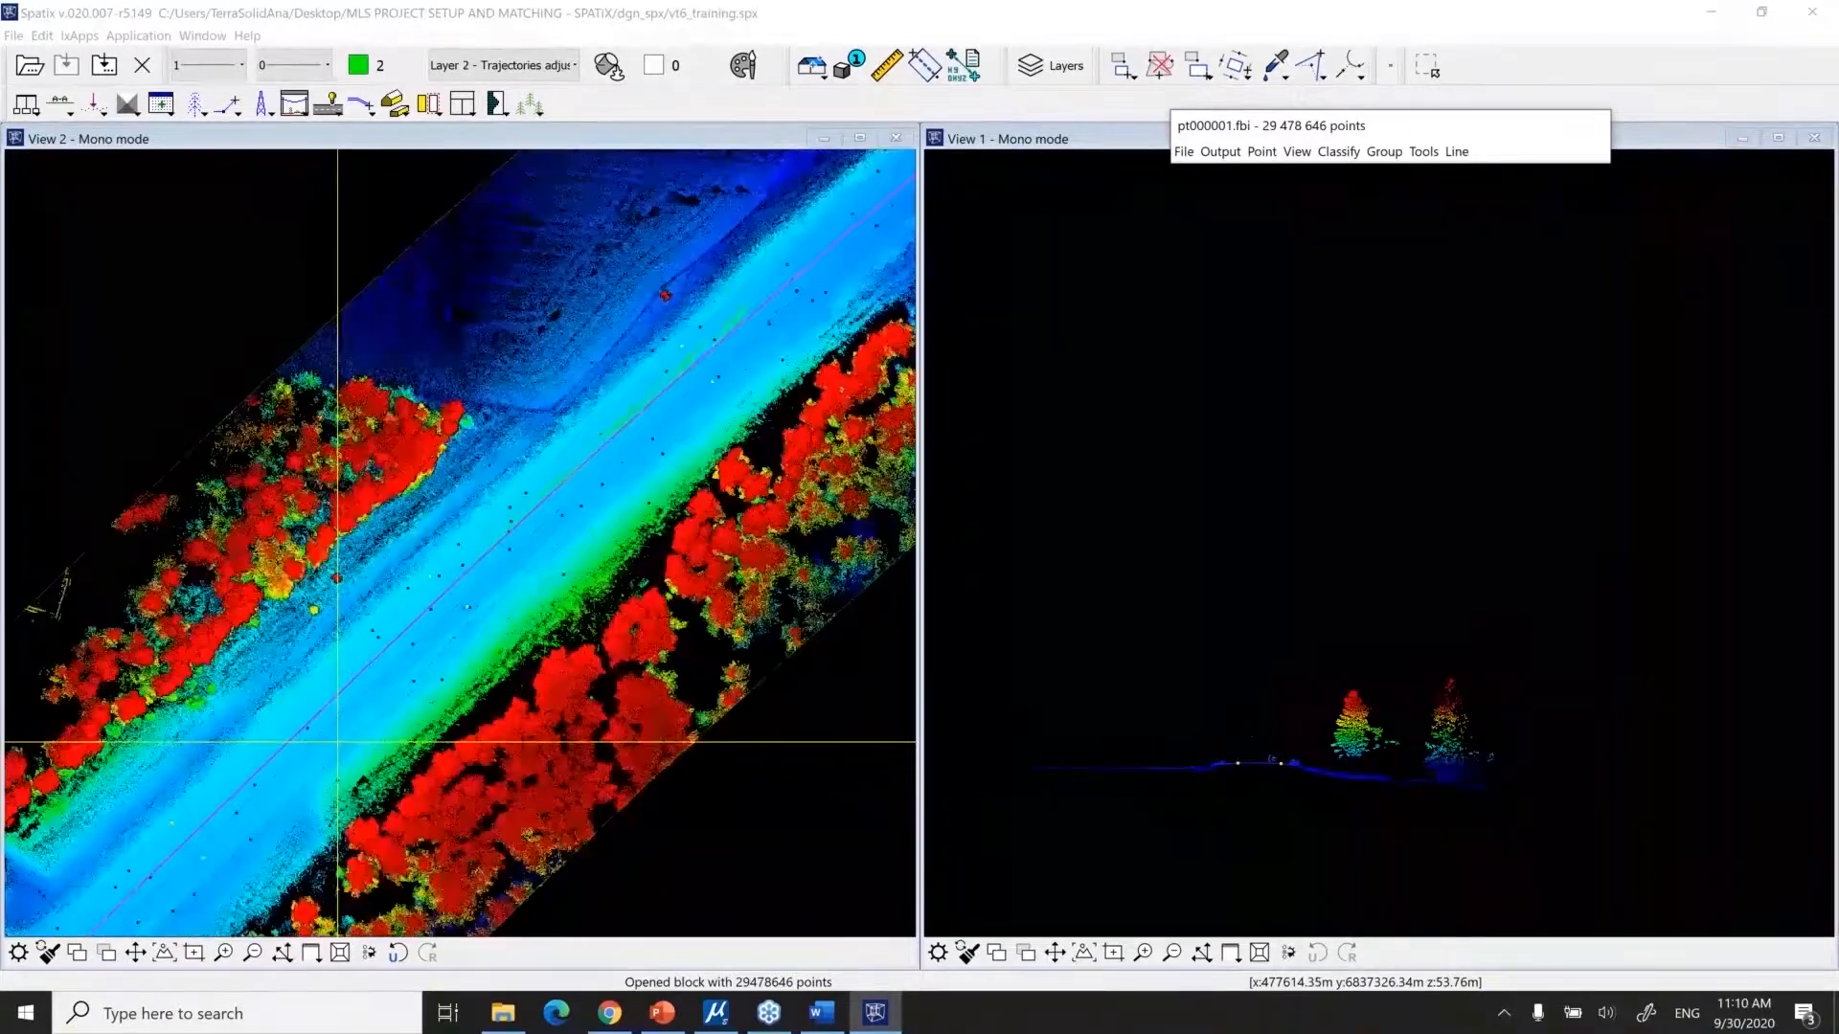
scroll(392, 697, "up", 1)
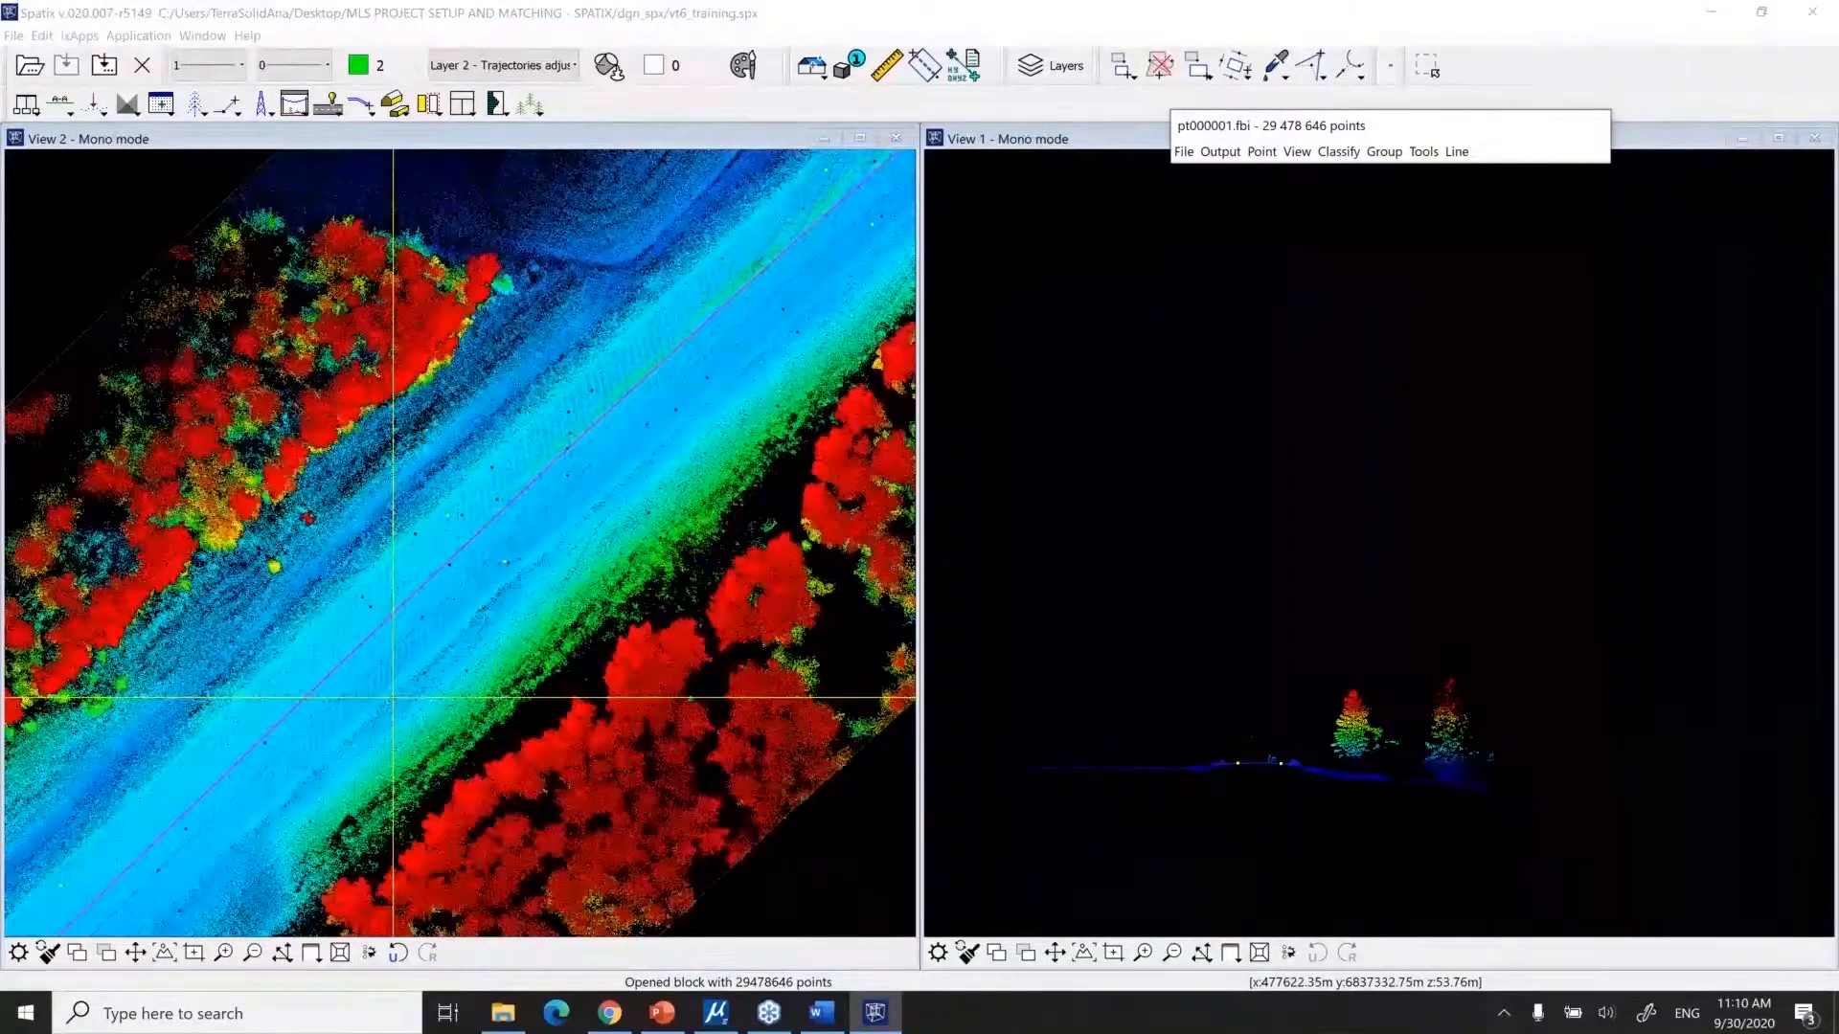
left_click(65, 107)
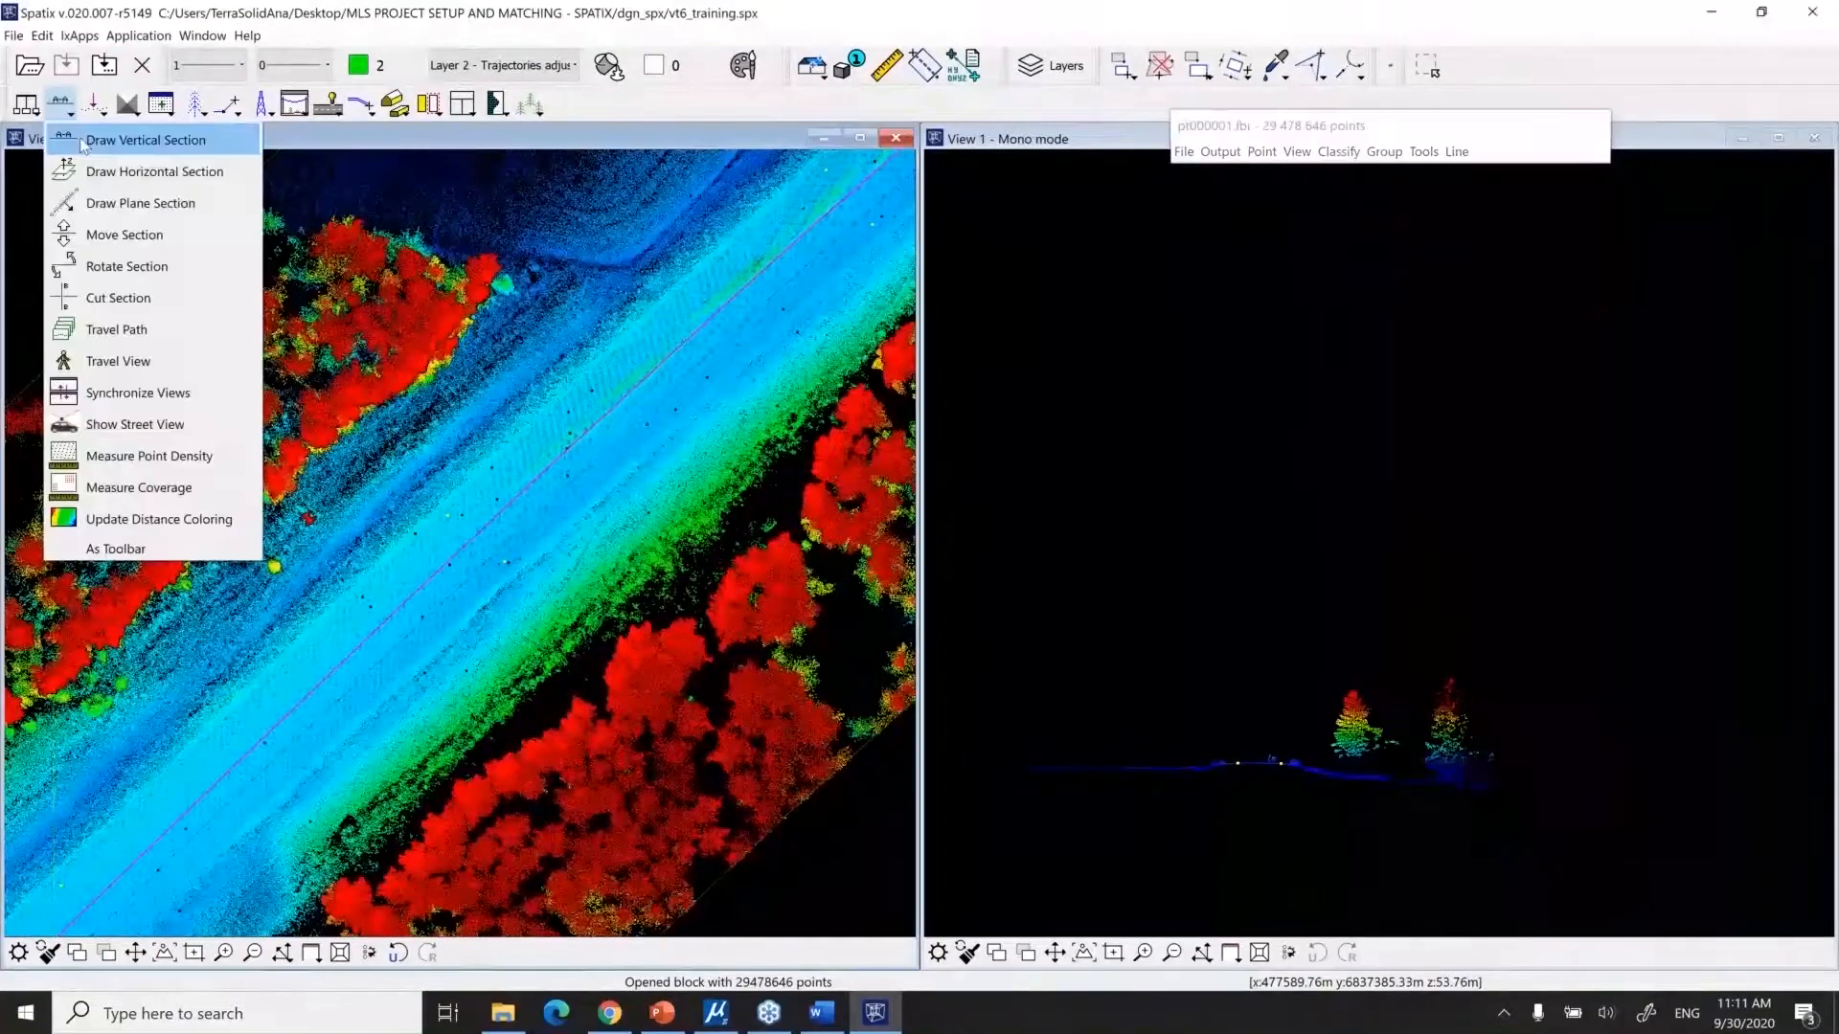
left_click(125, 140)
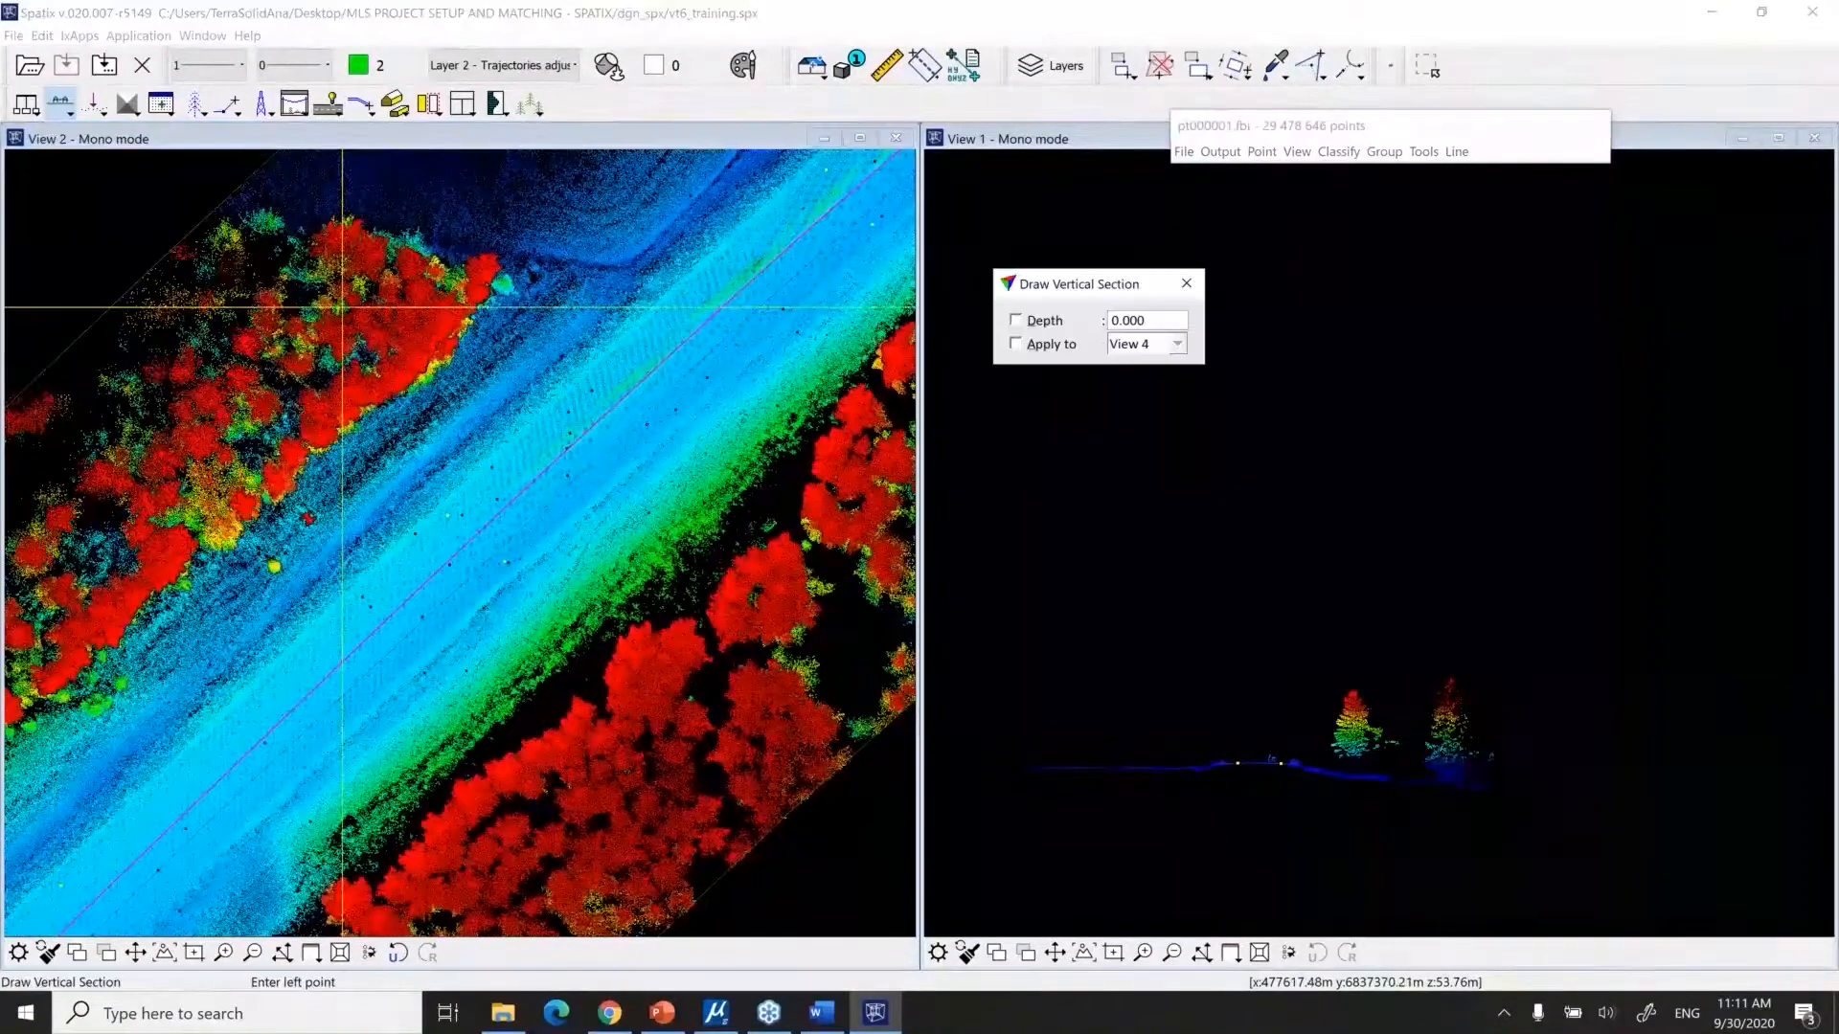
left_click(363, 272)
left_click(770, 695)
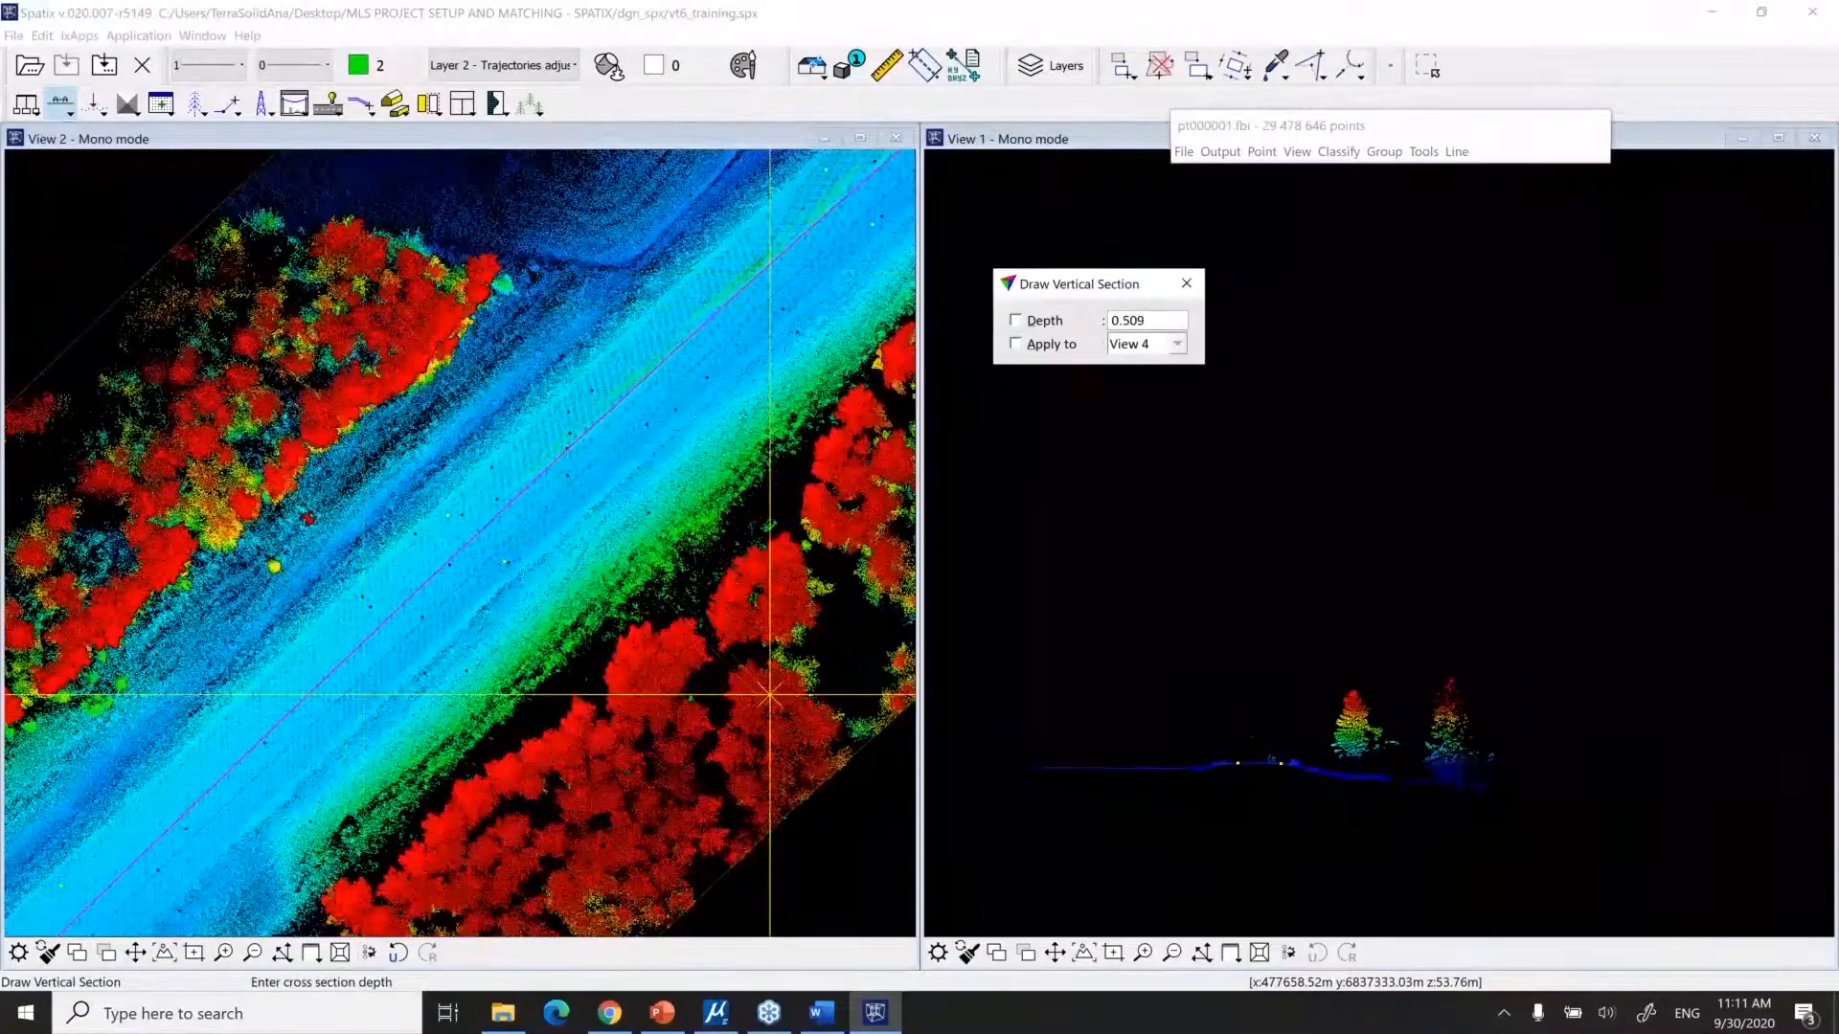
left_click(771, 695)
left_click(1349, 731)
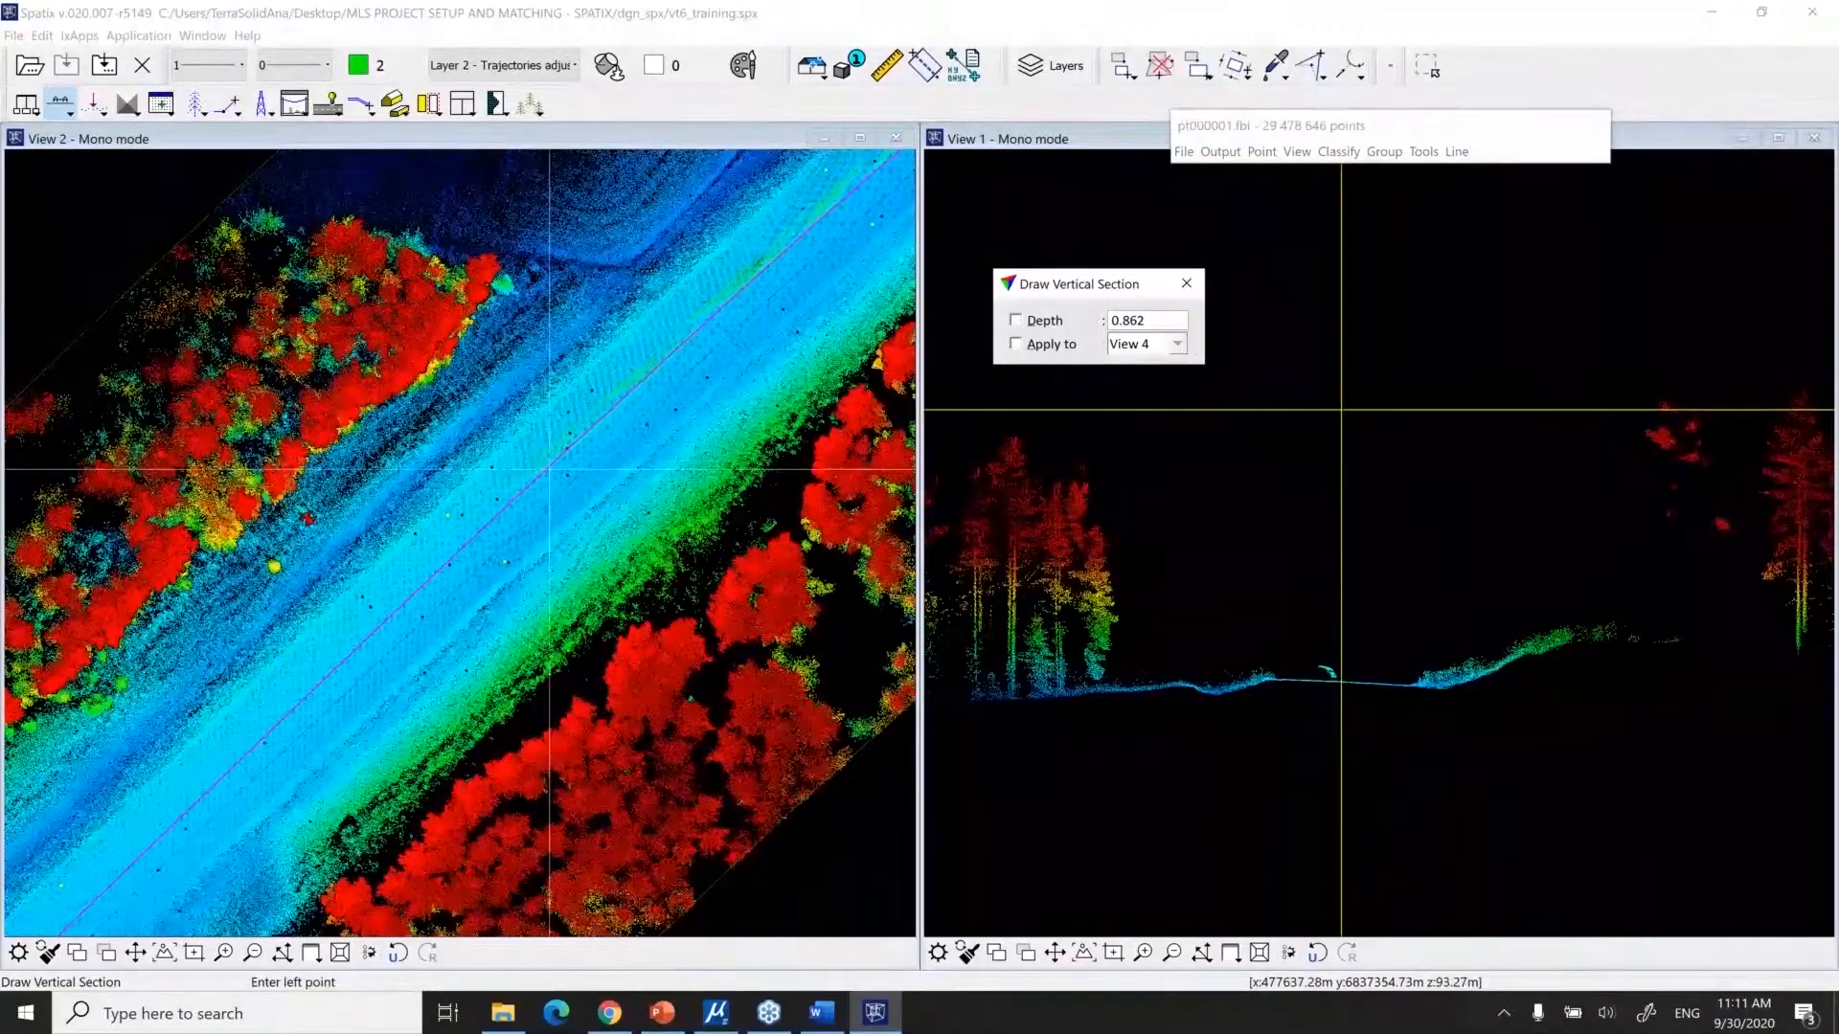
Enlarge the loaded points window to the medium dialog and add the Class, Line and Intensity fields to its point list
left_click(1296, 152)
left_click(1331, 186)
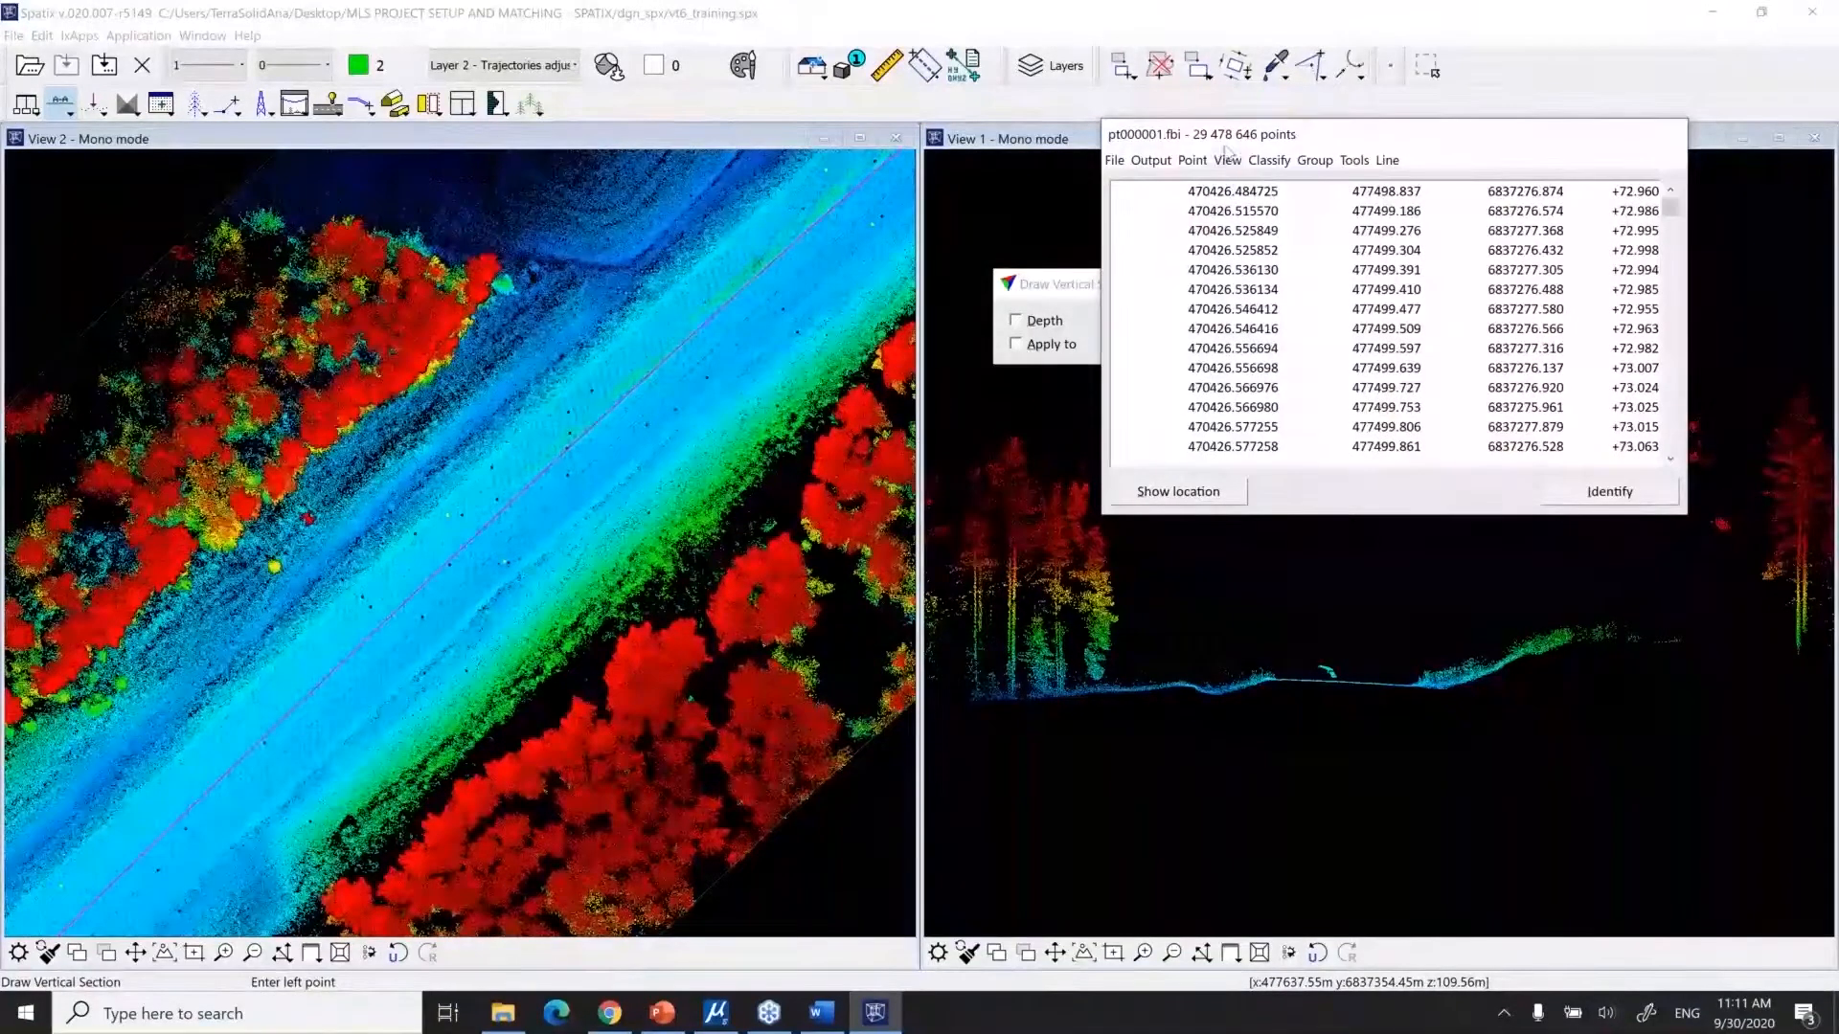
left_click(1228, 161)
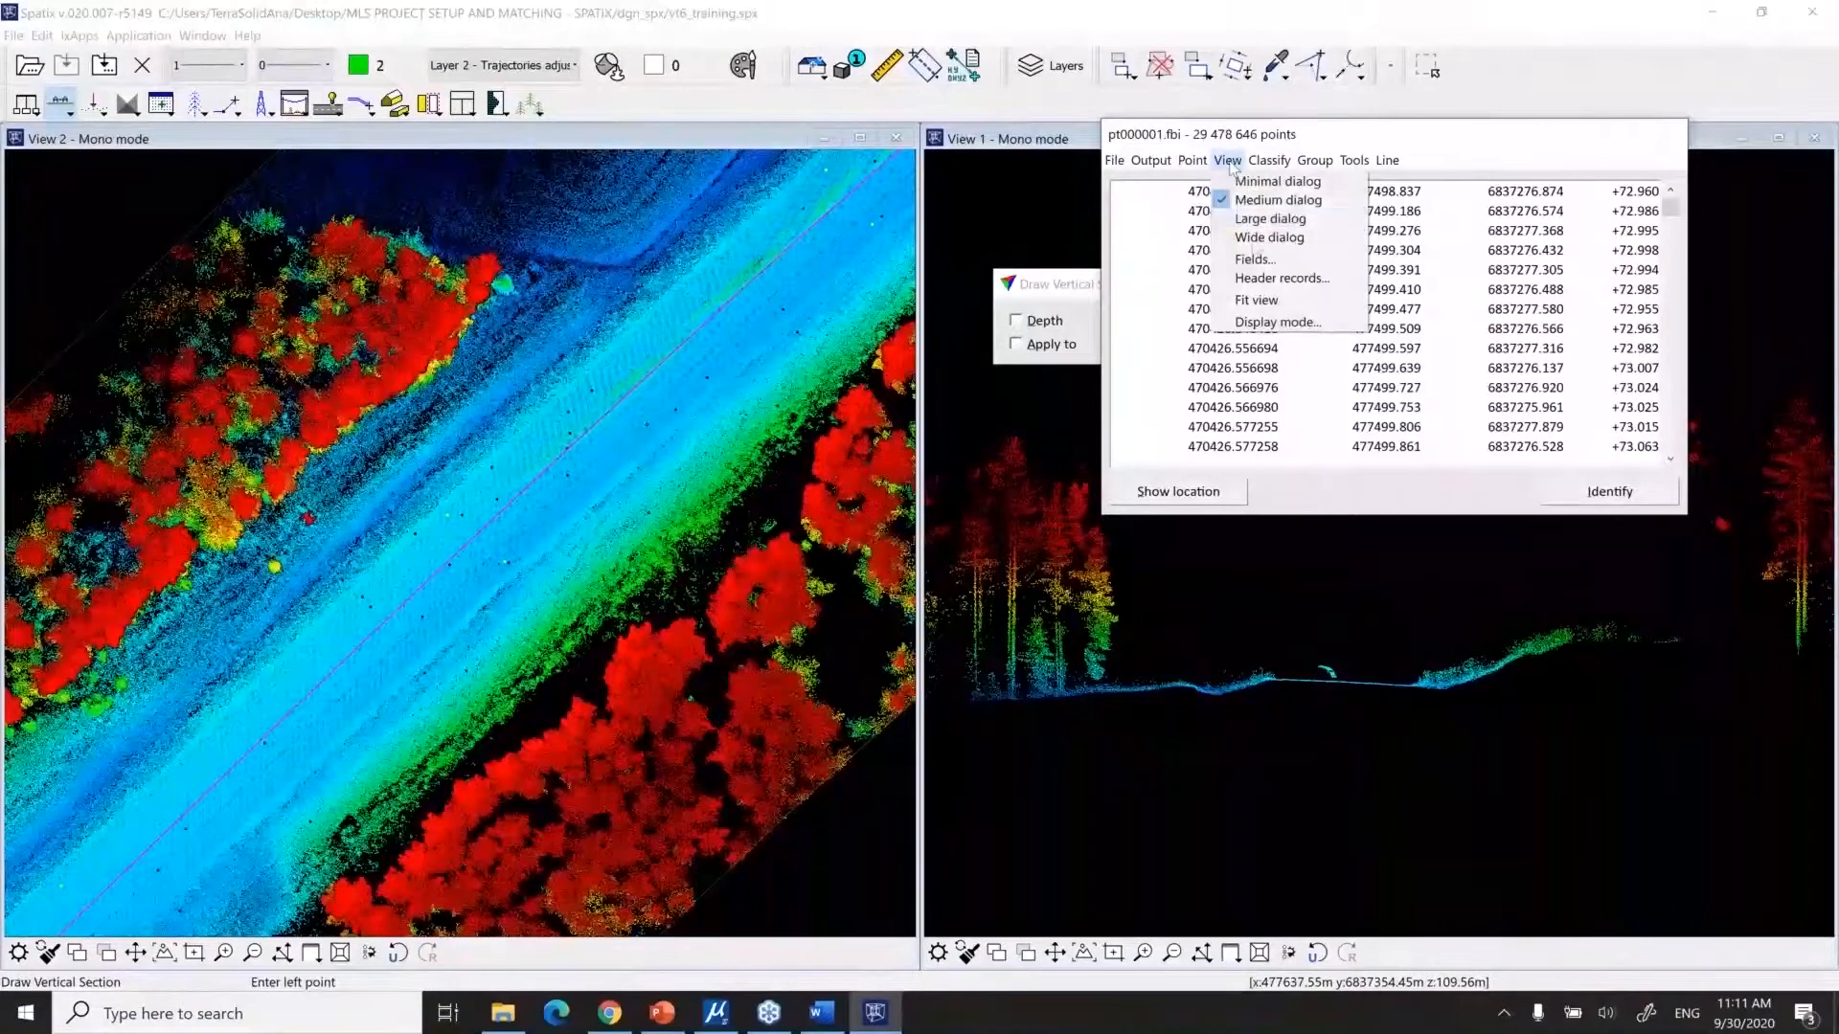
left_click(1254, 259)
left_click(1144, 294)
left_click(1145, 247)
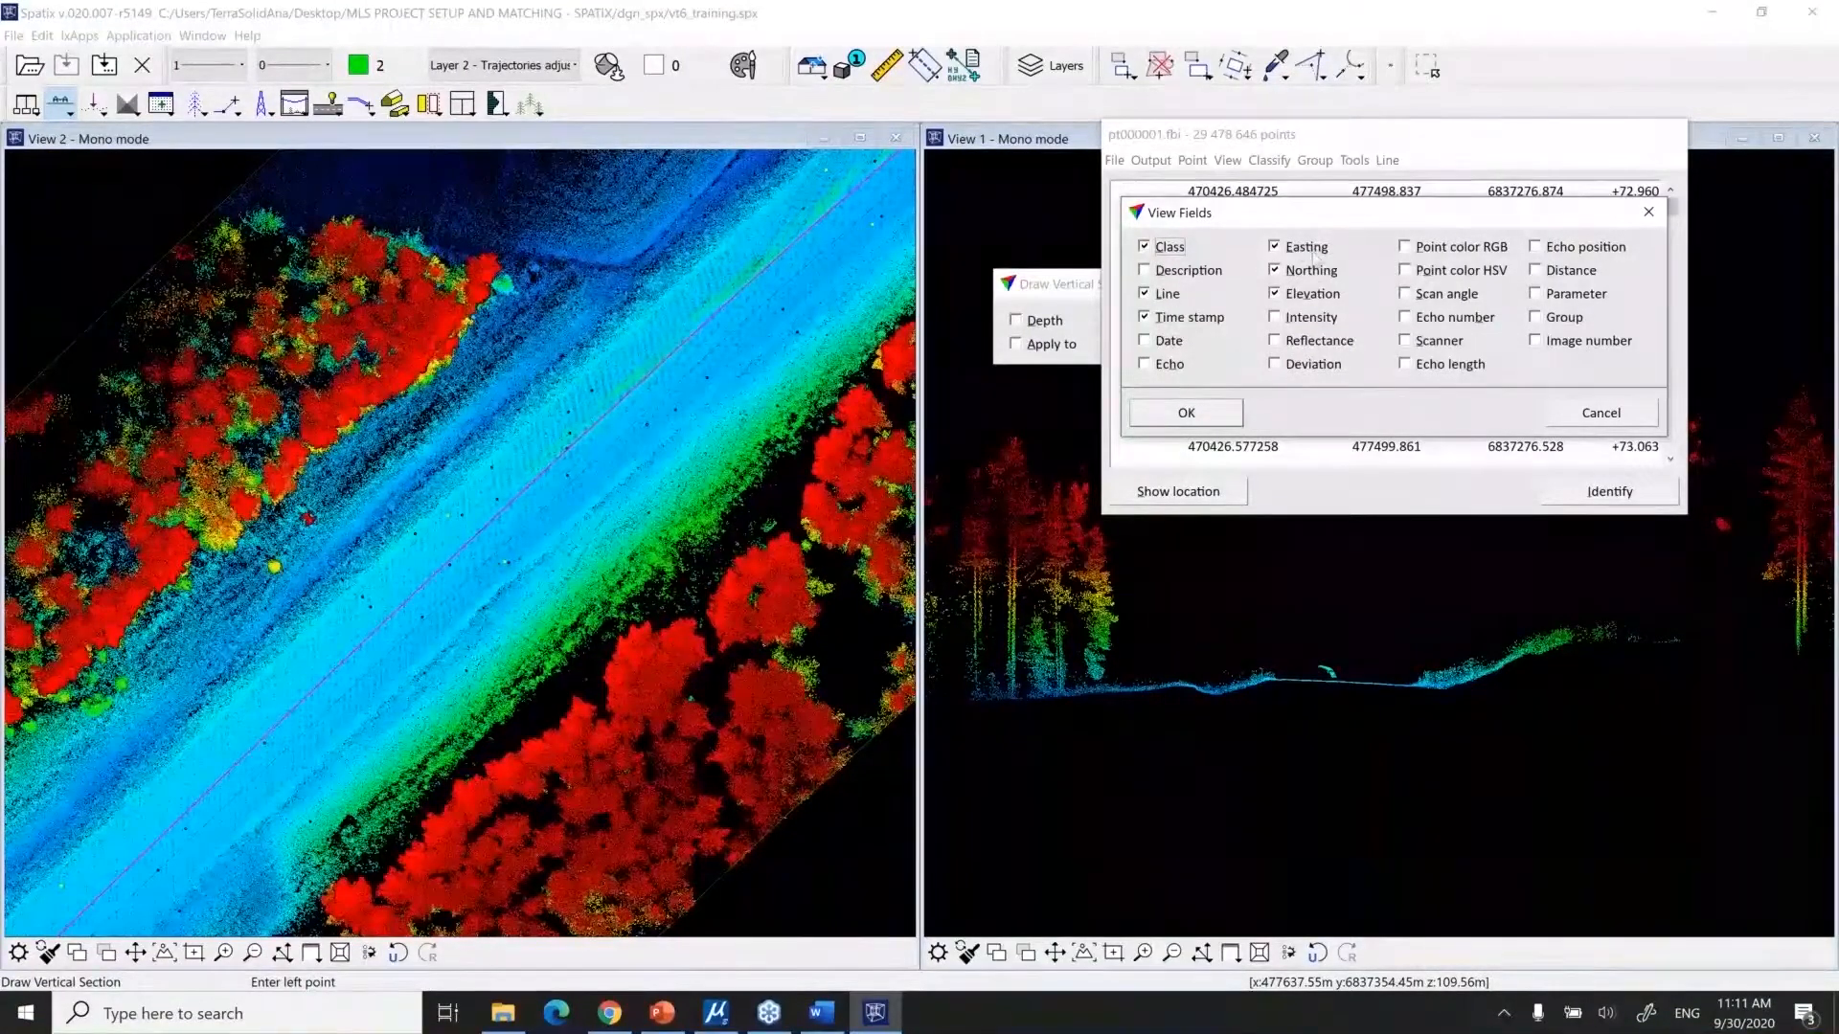
left_click(1312, 317)
left_click(1184, 413)
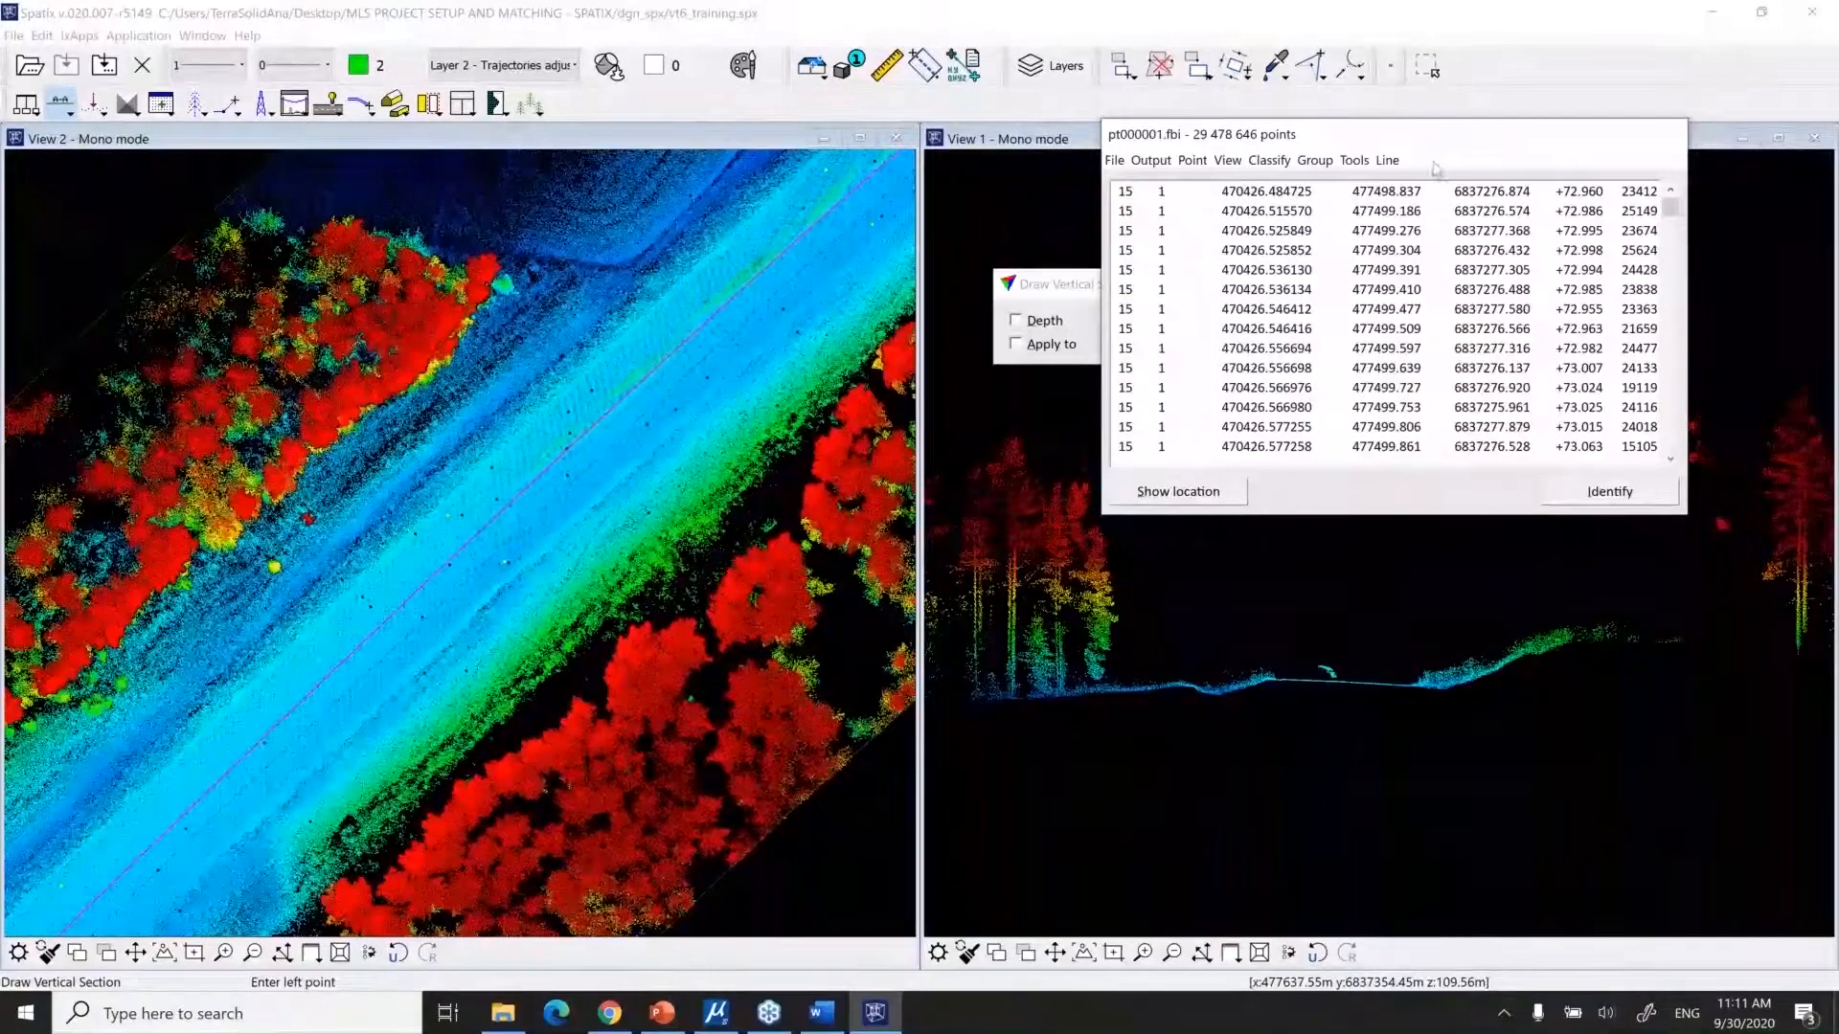
left_click_drag(1436, 151, 1473, 195)
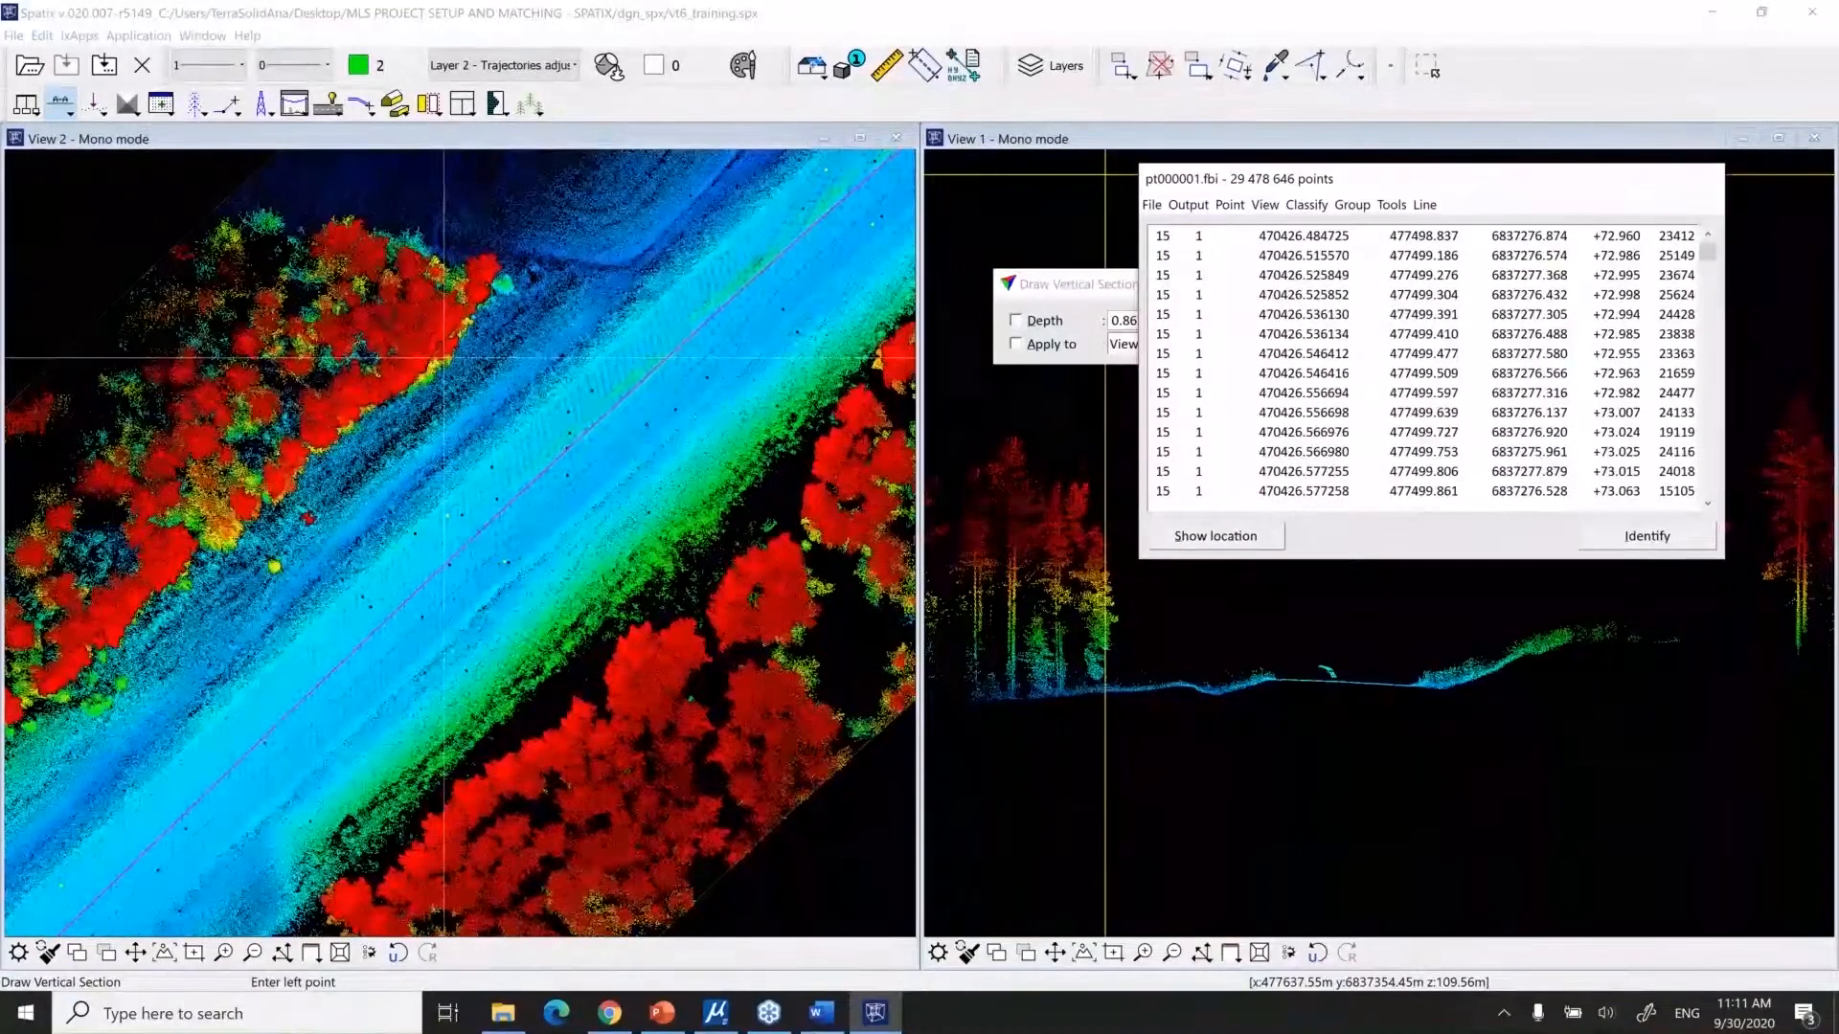
Open the RoadVT6 project's information from Define Project and examine which point attributes it stores
left_click(43, 113)
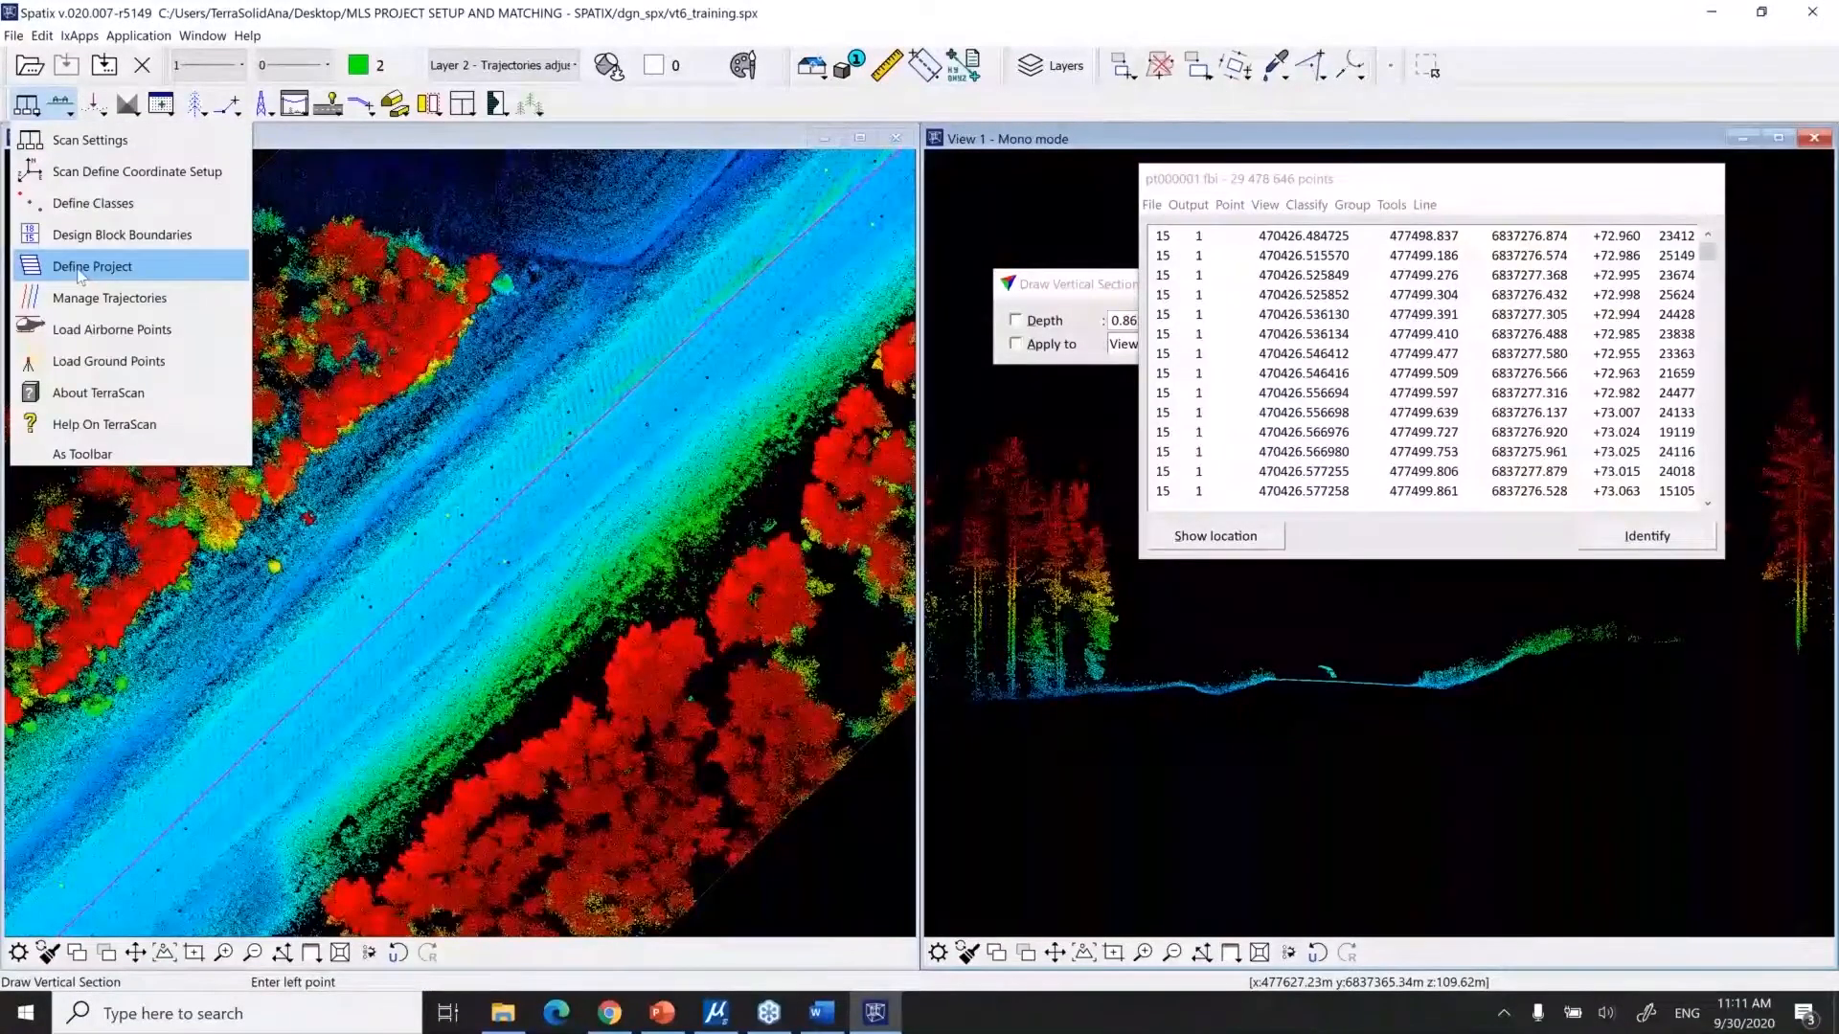
left_click(79, 271)
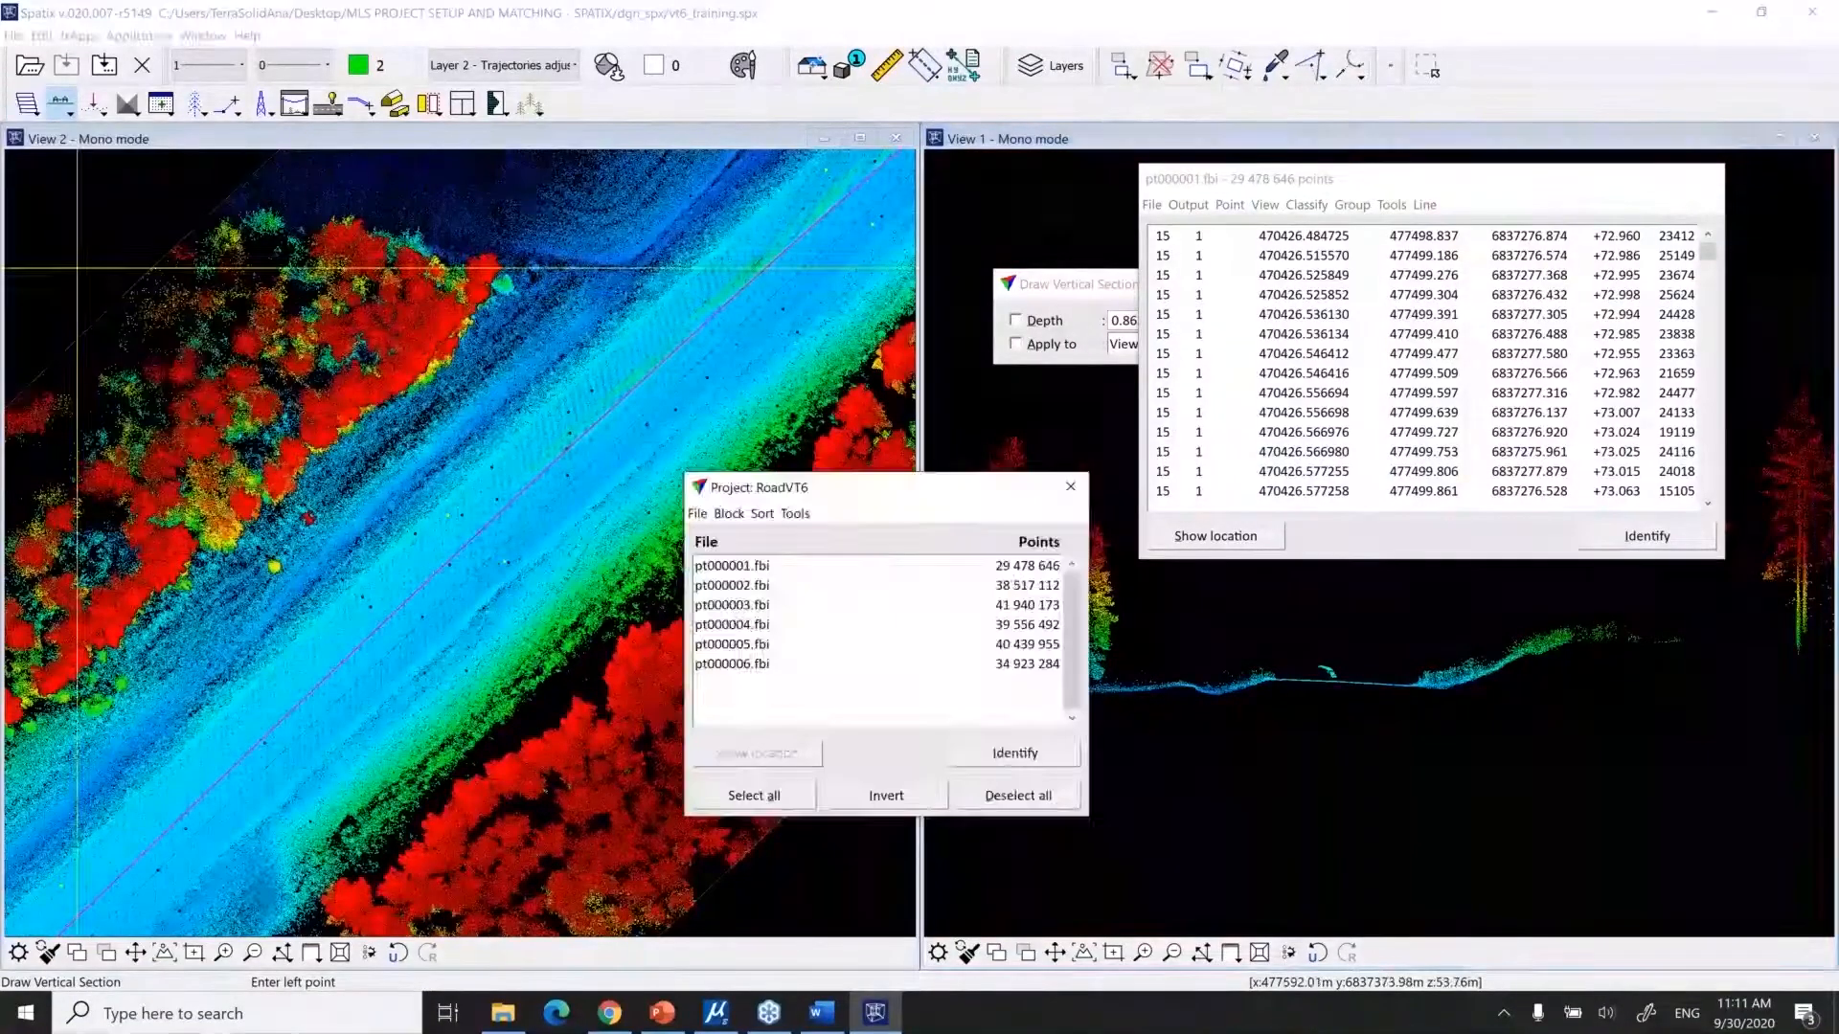
left_click(595, 503)
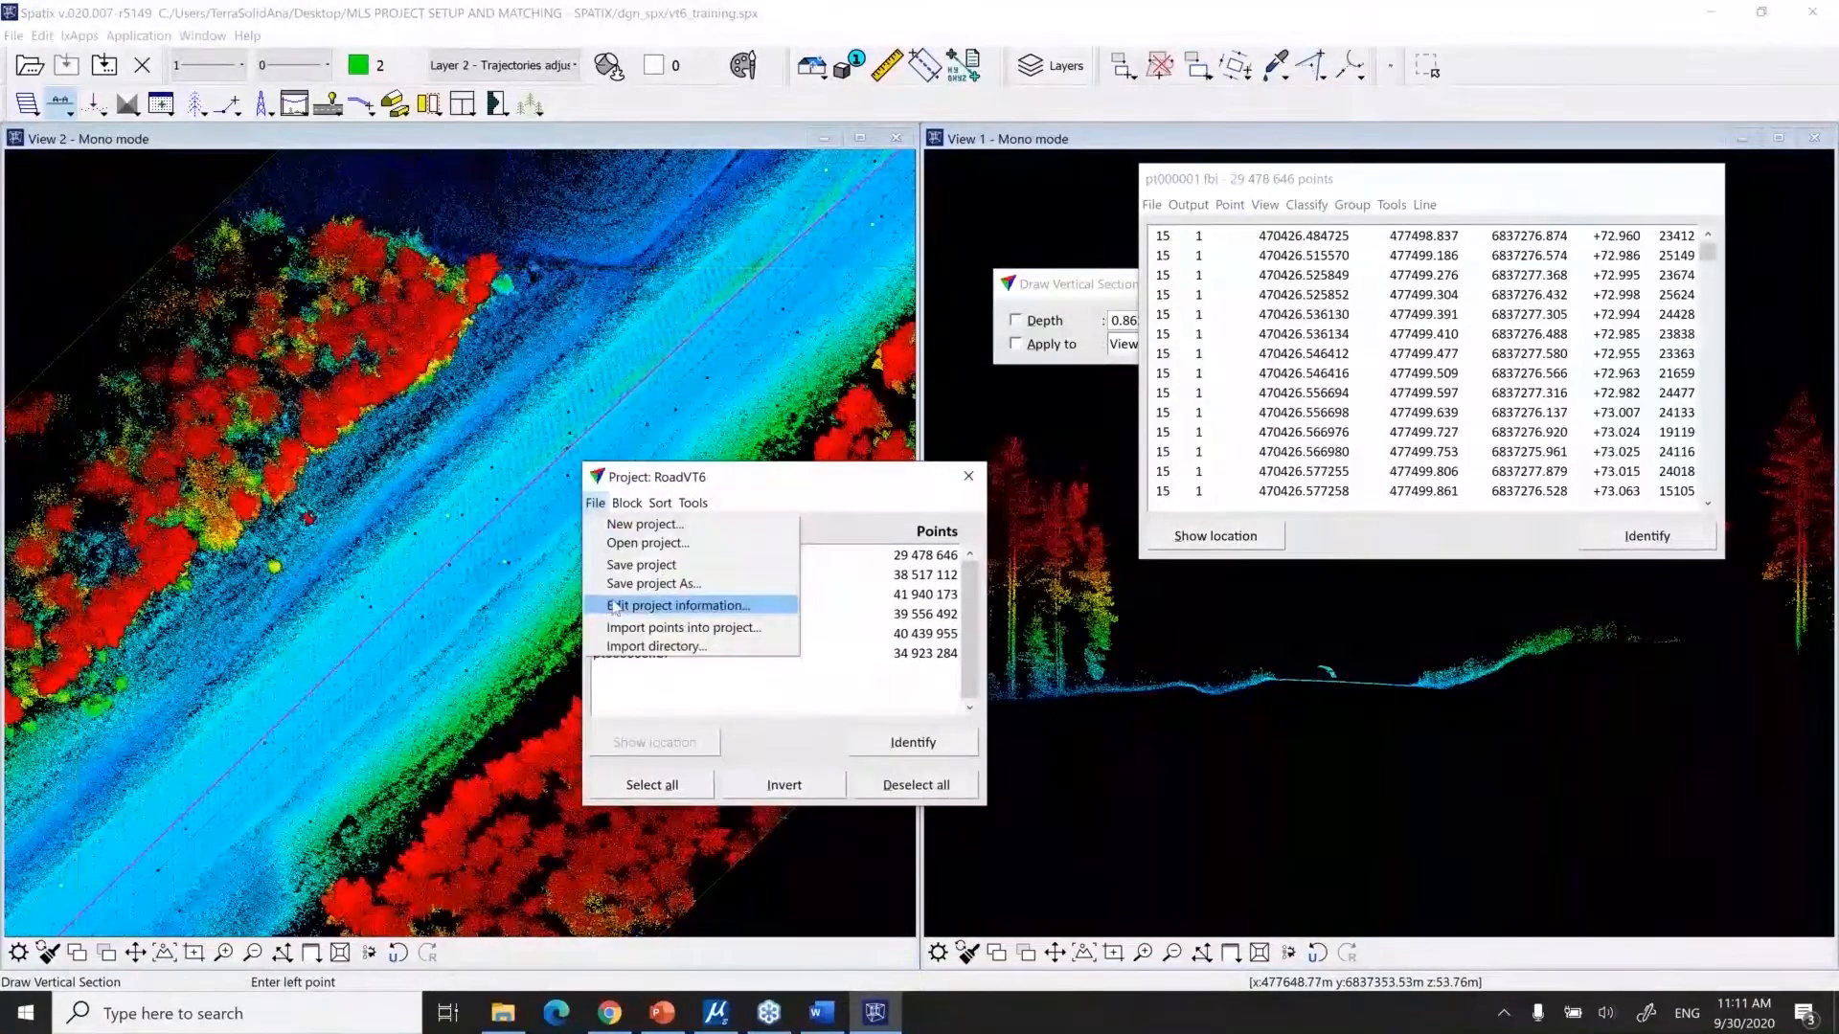
left_click(616, 607)
left_click_drag(836, 298, 772, 259)
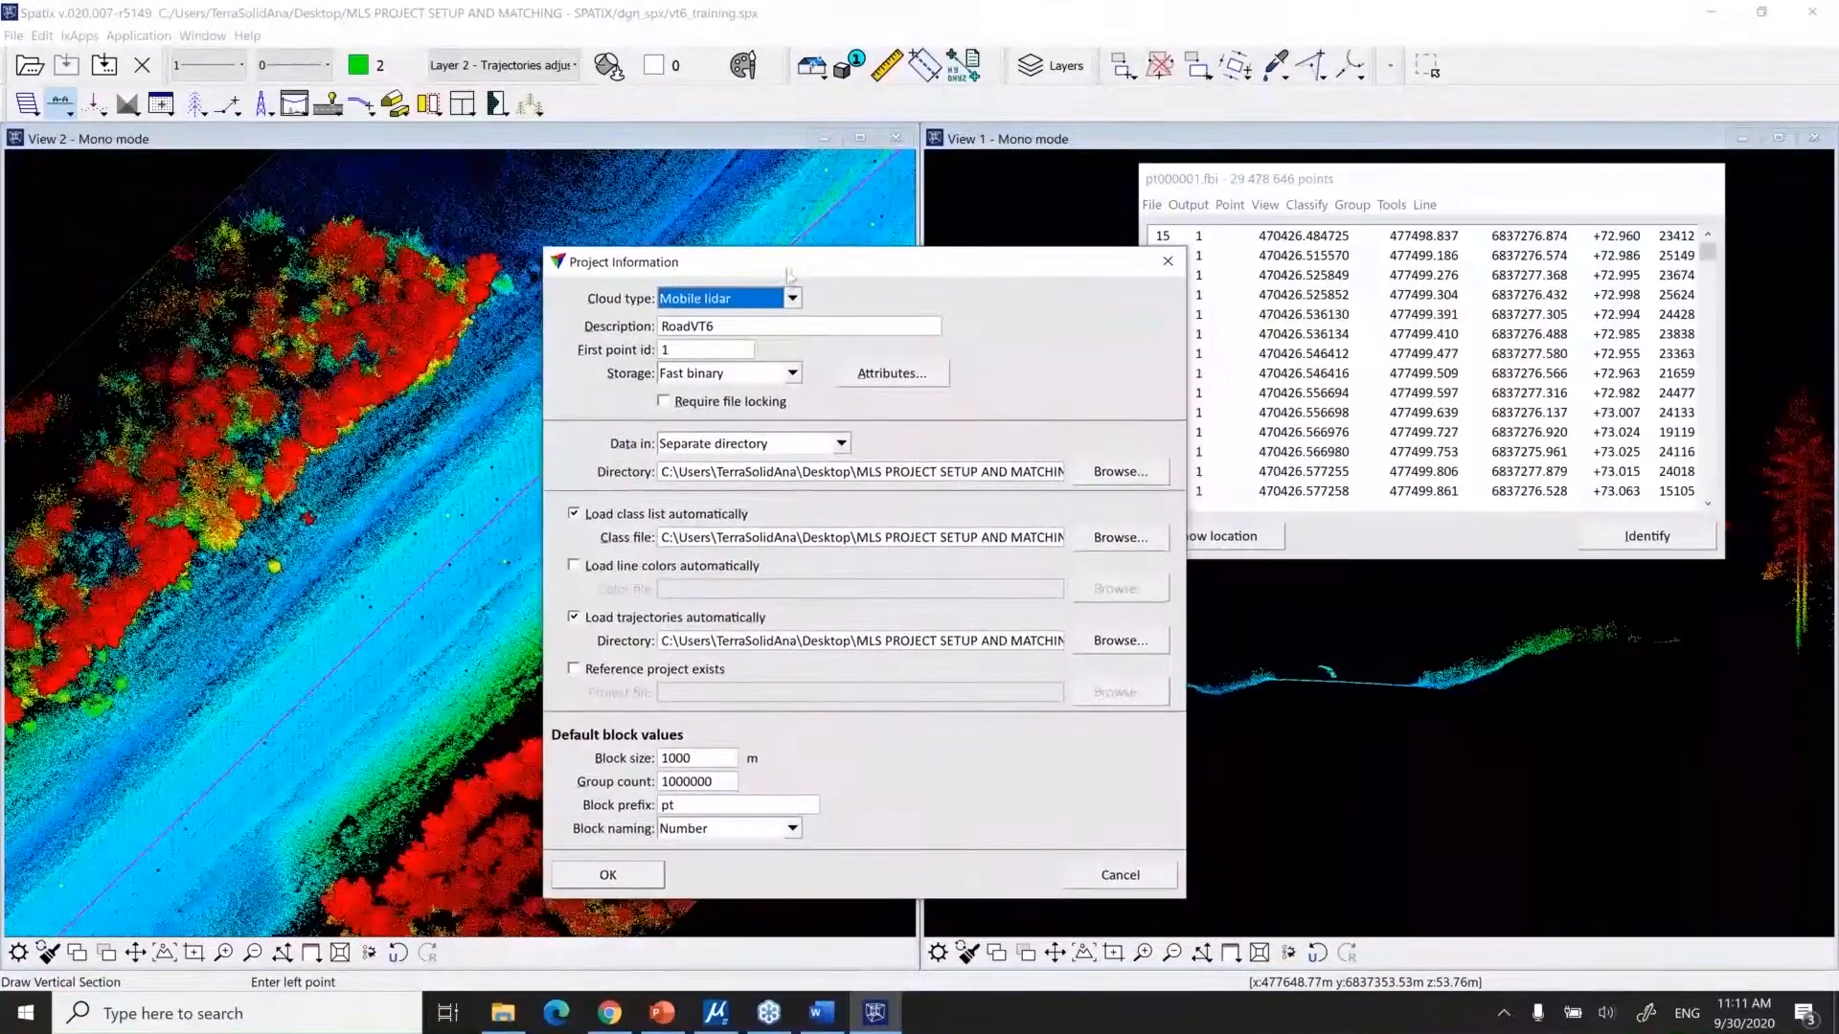
left_click(868, 378)
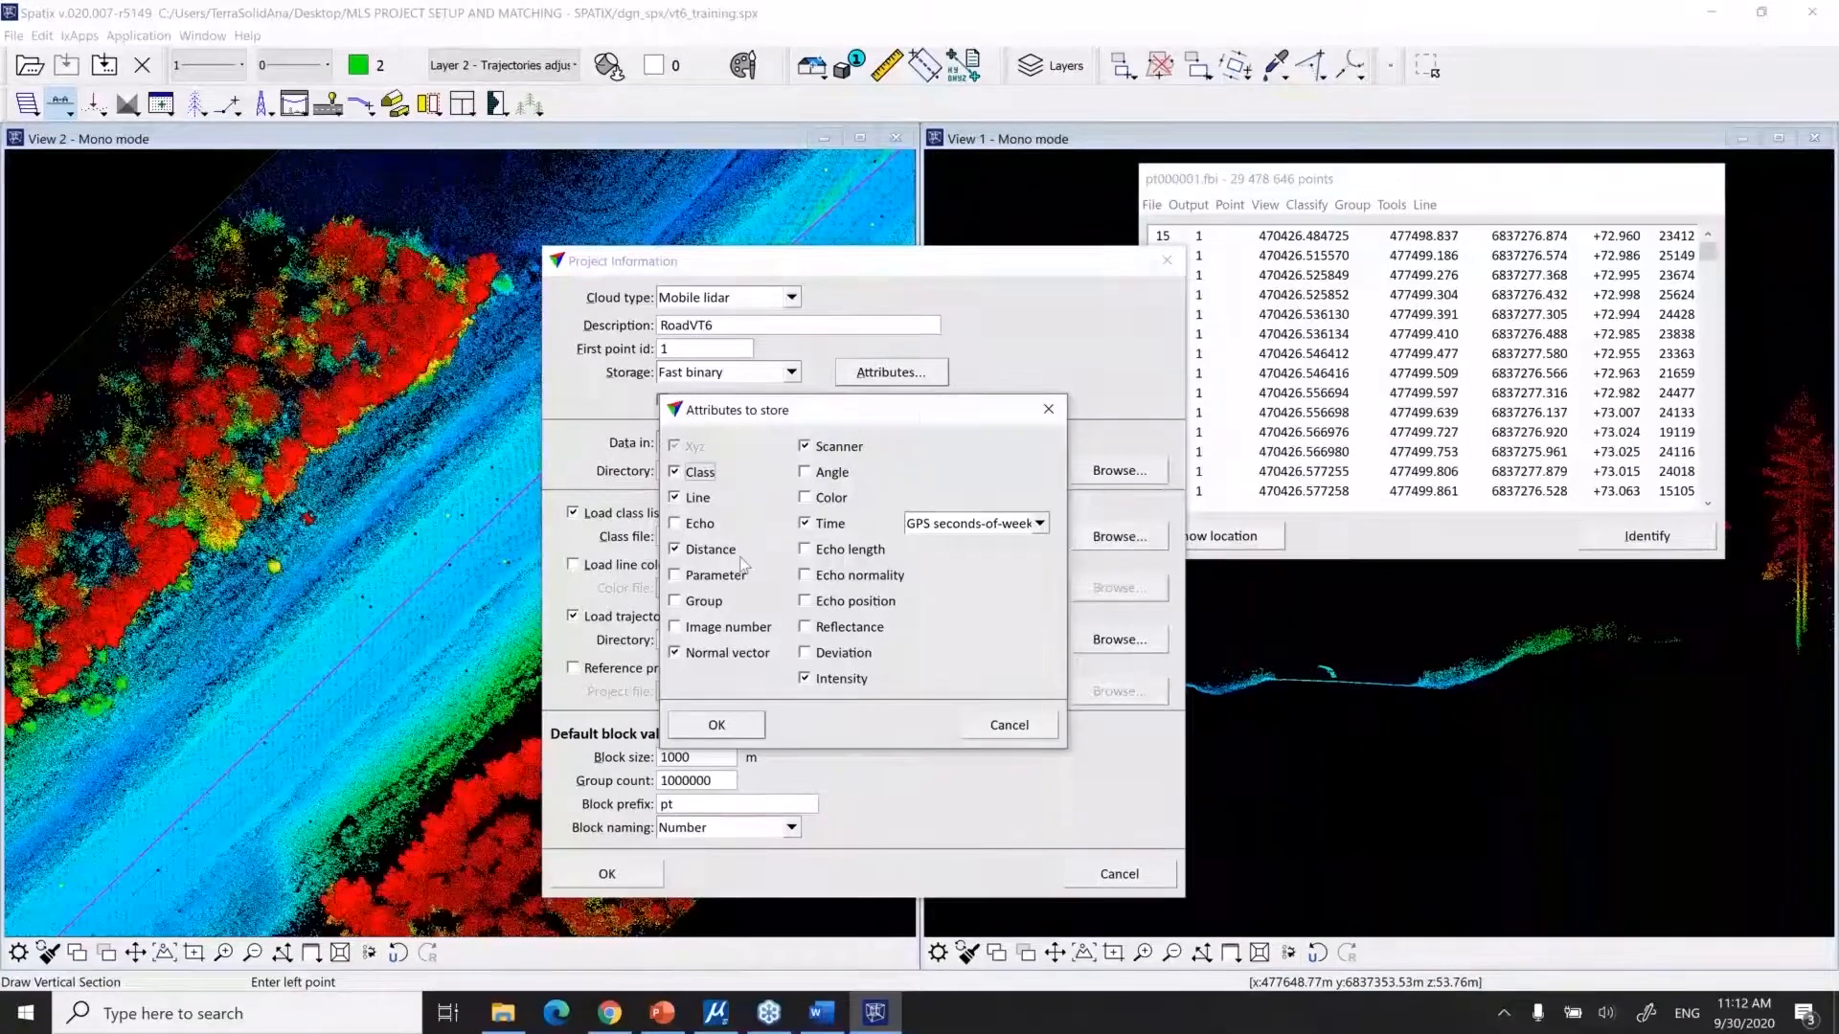
left_click(1048, 409)
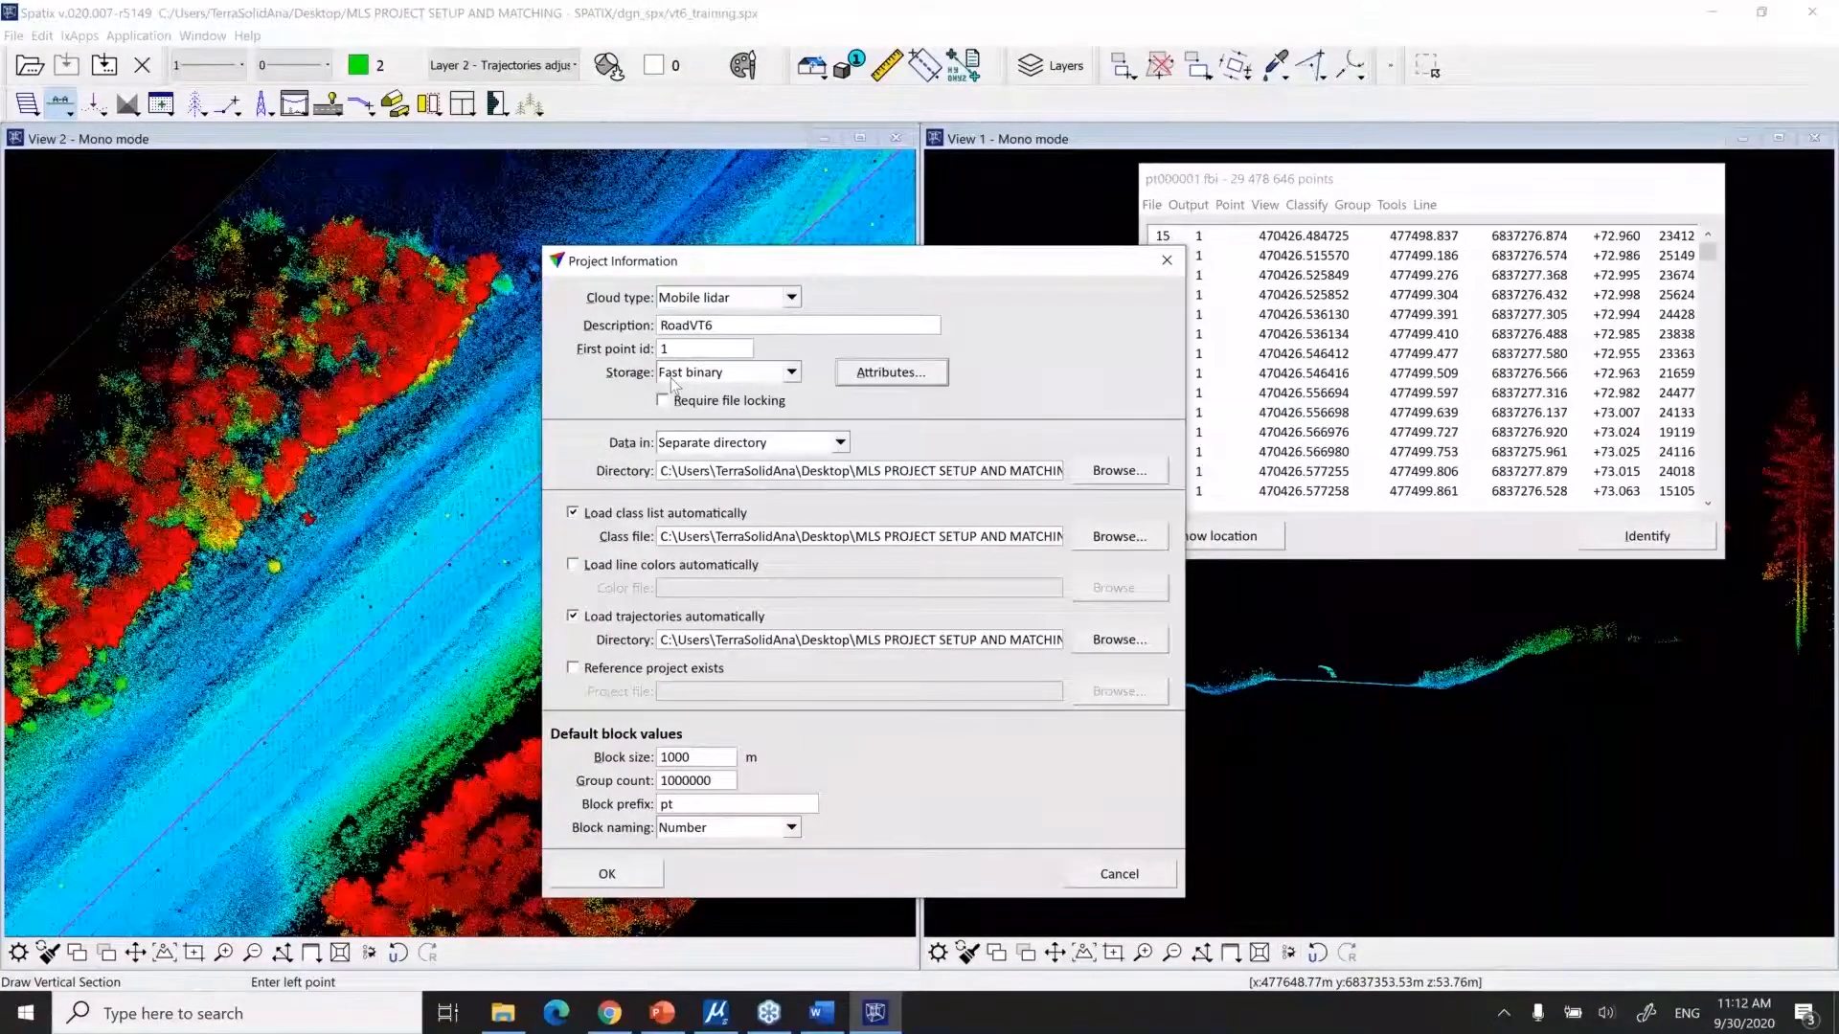
Review the project's available storage formats and cloud types, keep Fast binary and Mobile lidar, and close the project information
left_click(793, 374)
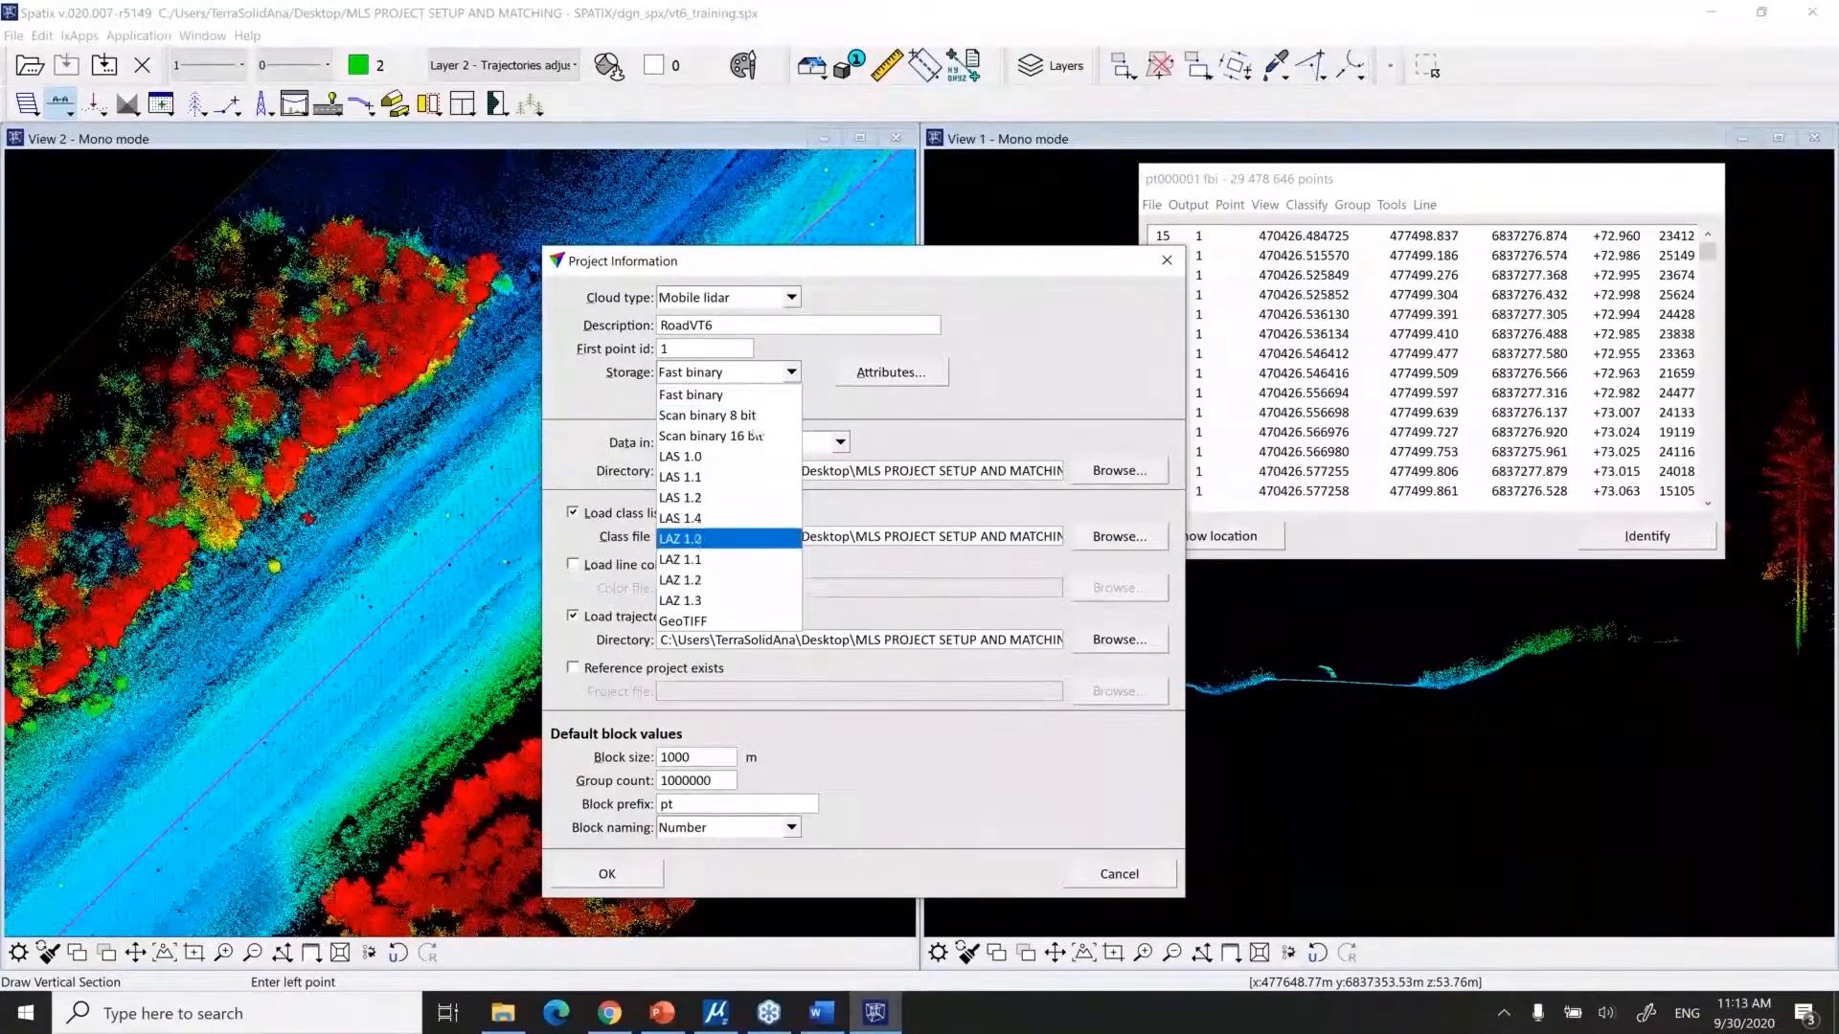
left_click(789, 375)
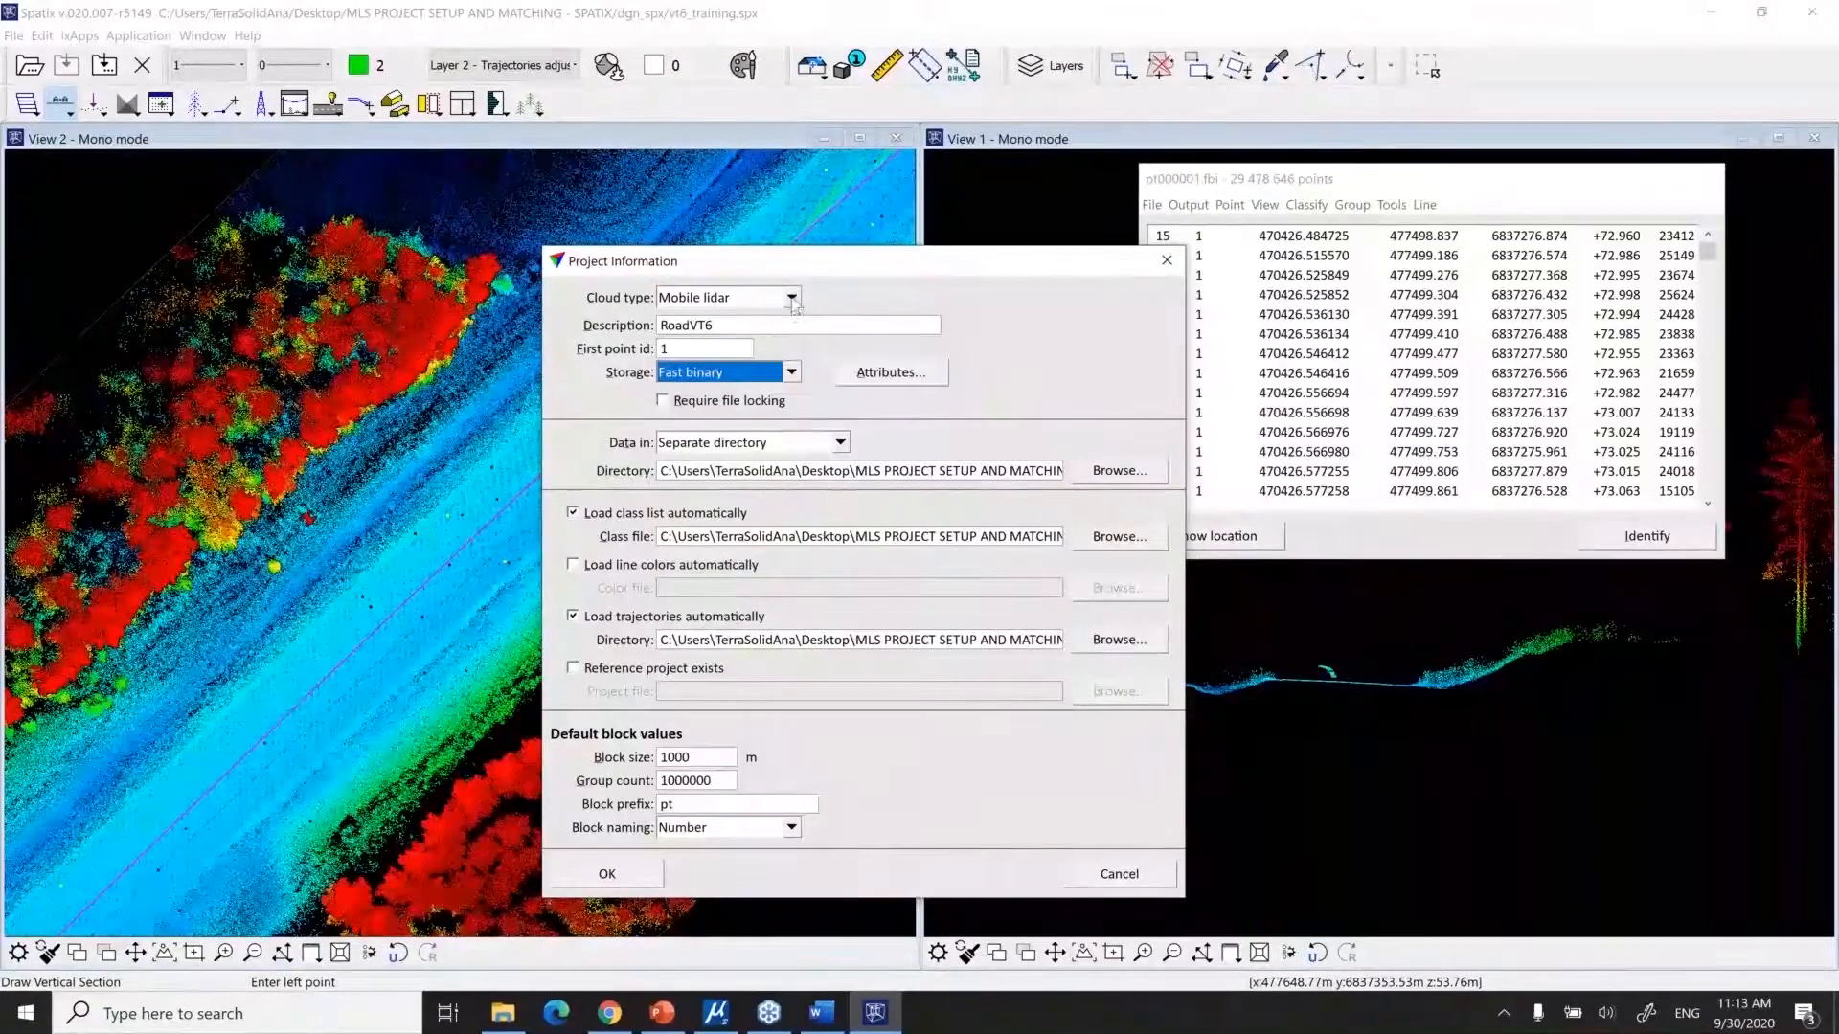
left_click(791, 303)
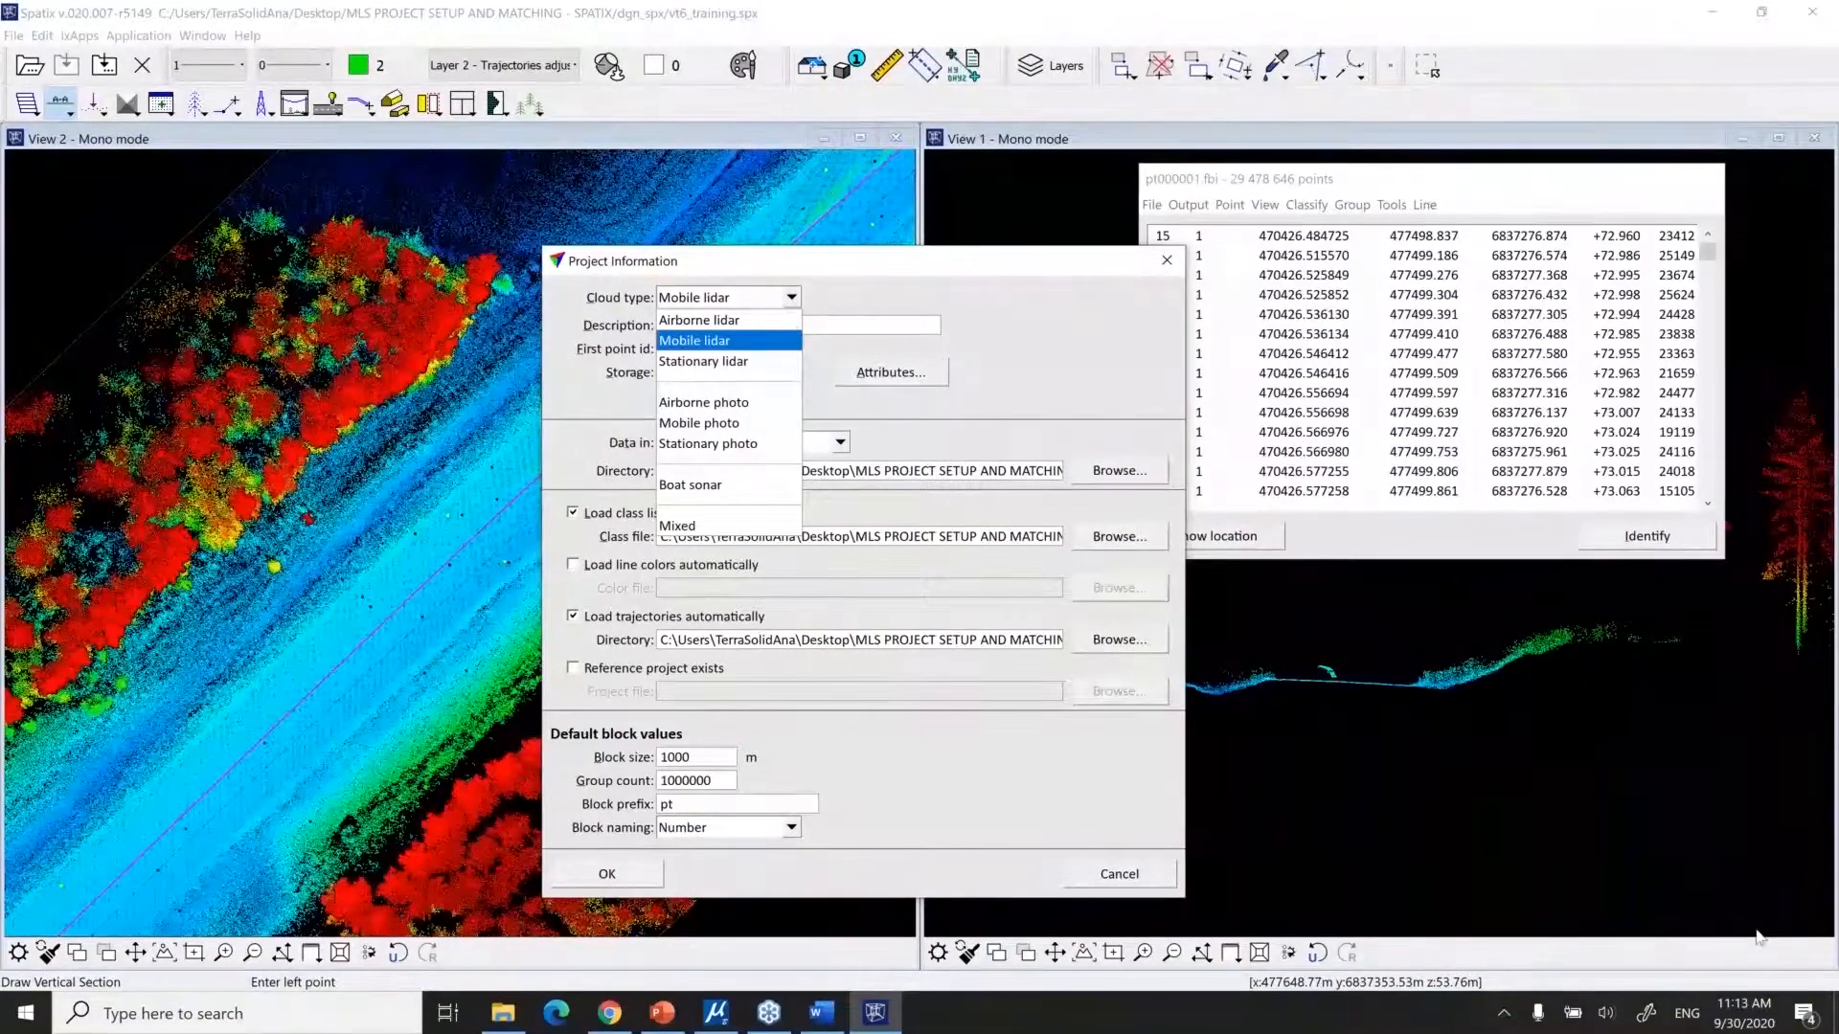
left_click(1758, 937)
left_click(793, 295)
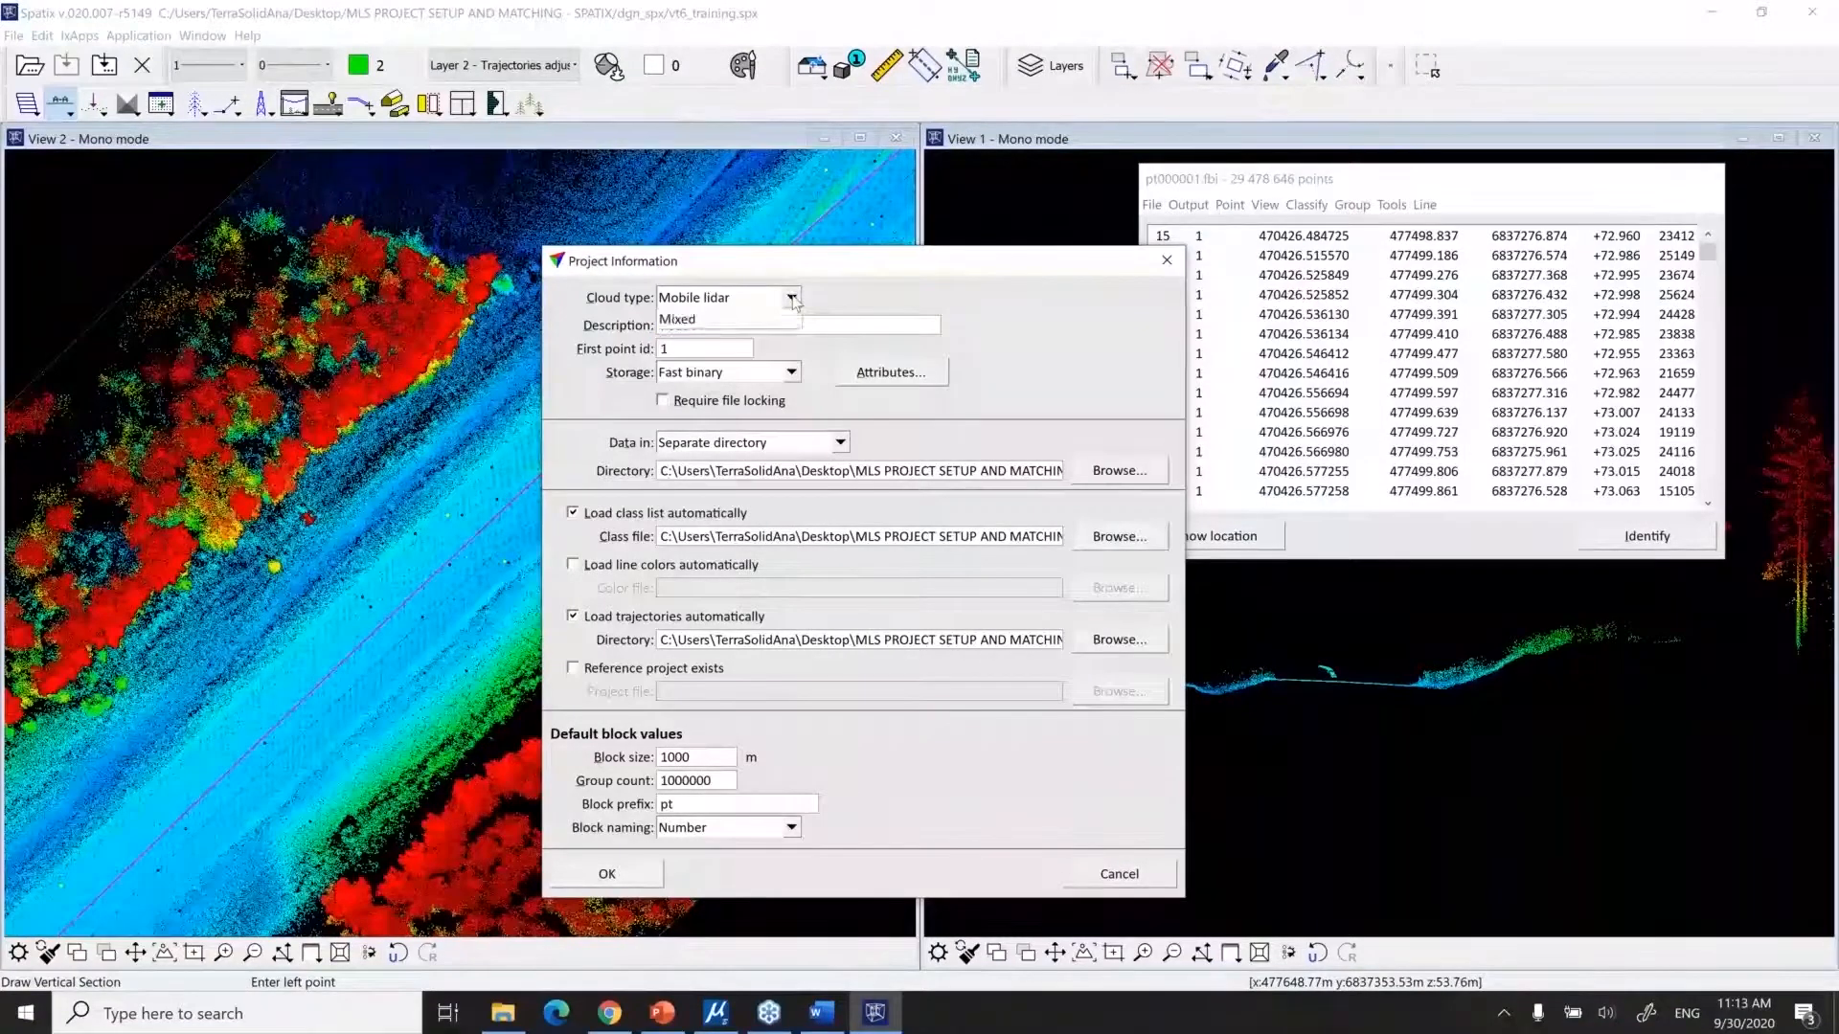
left_click(791, 298)
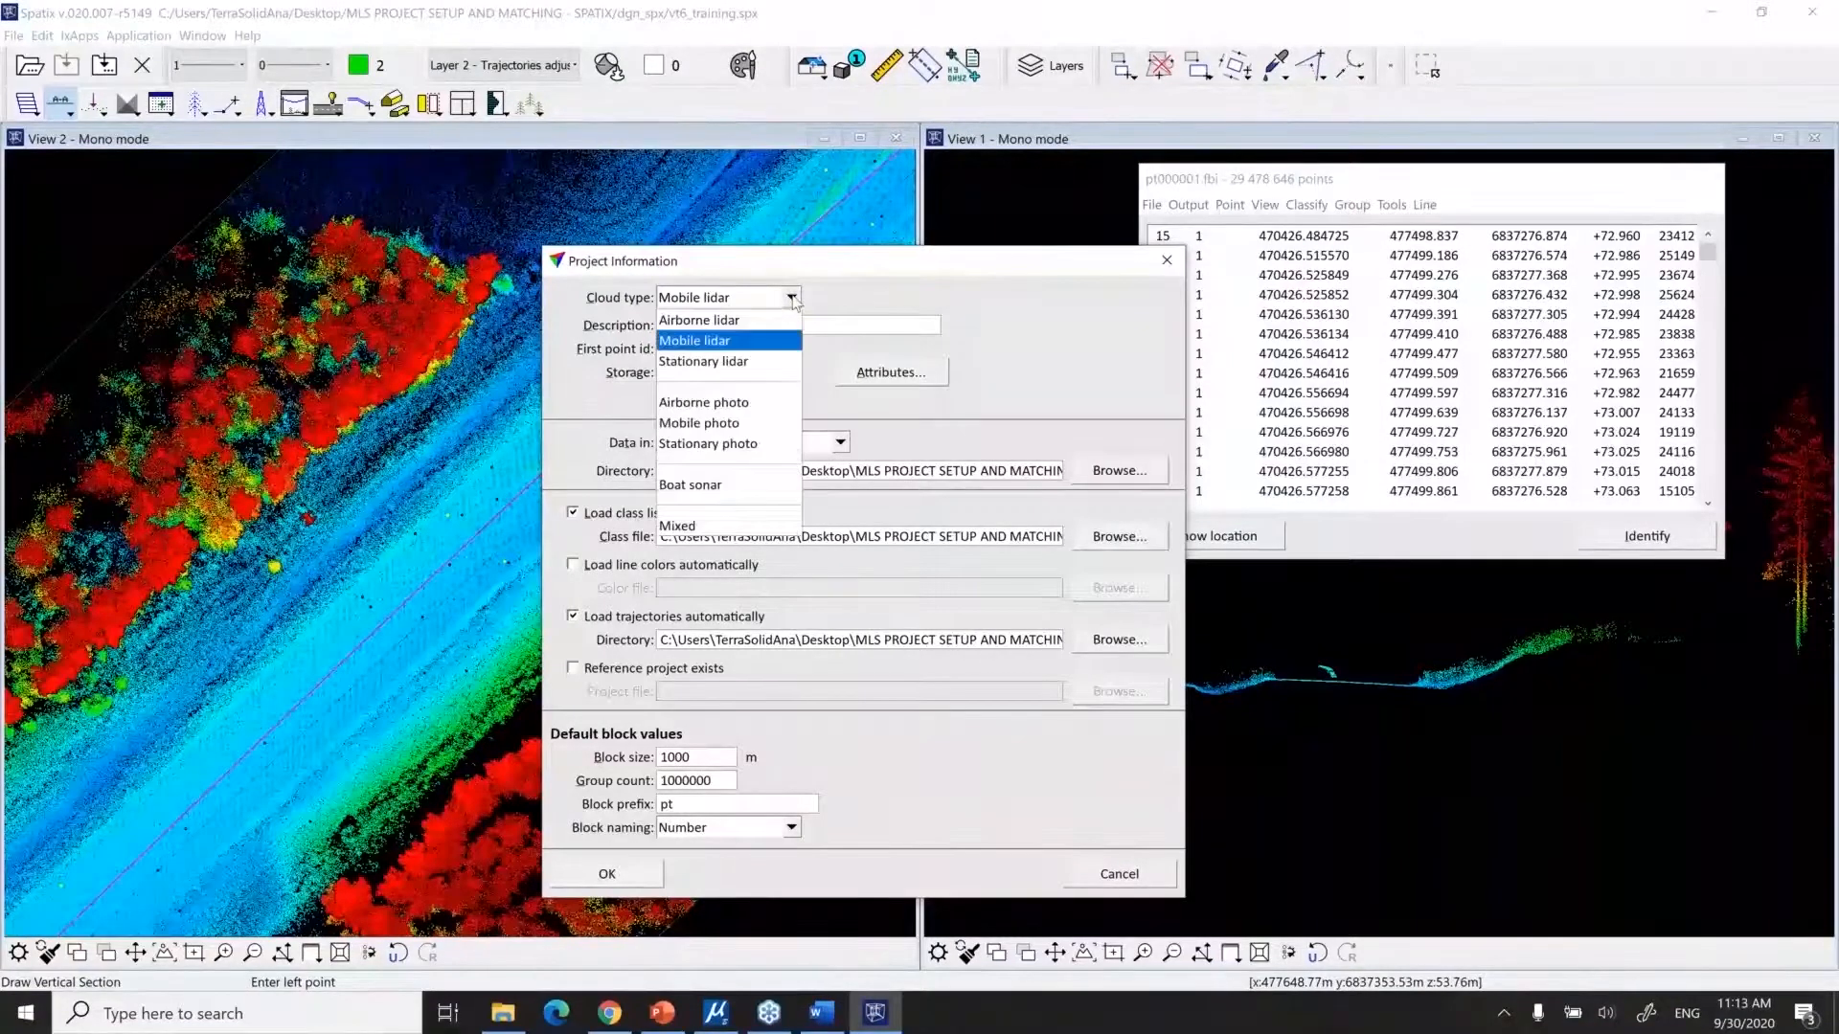
left_click(739, 345)
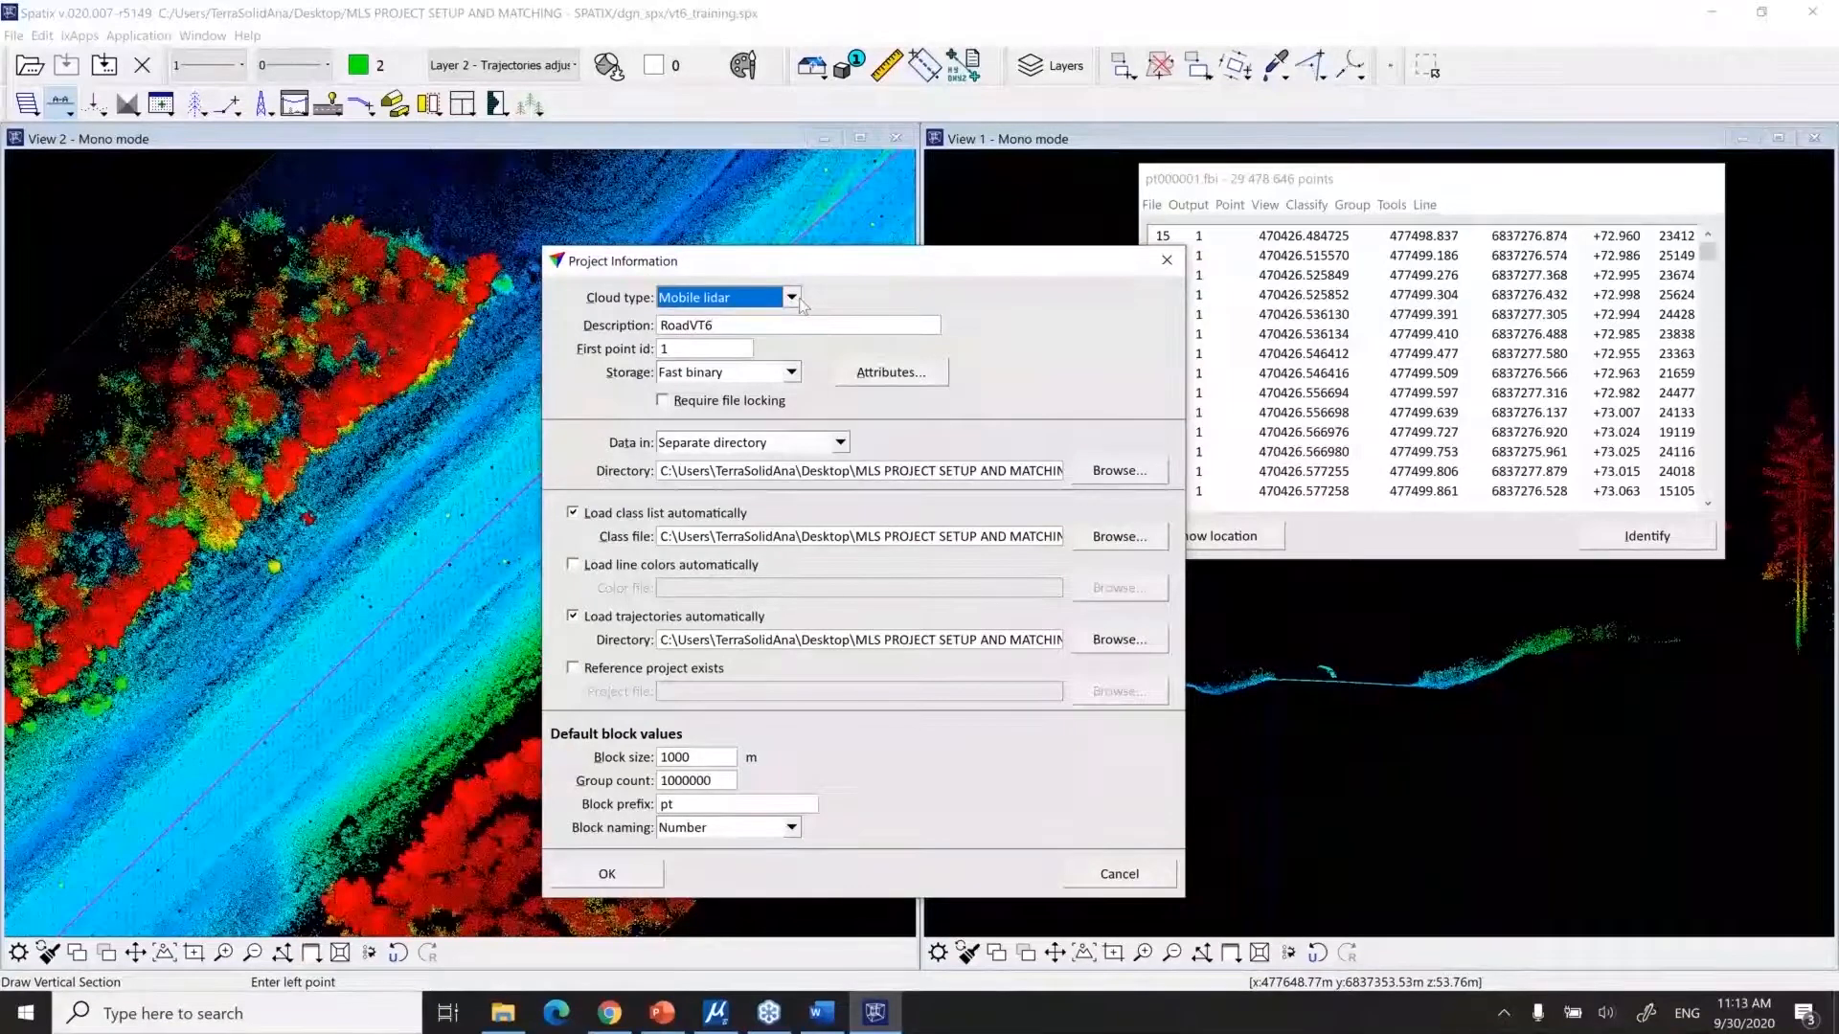
left_click(799, 301)
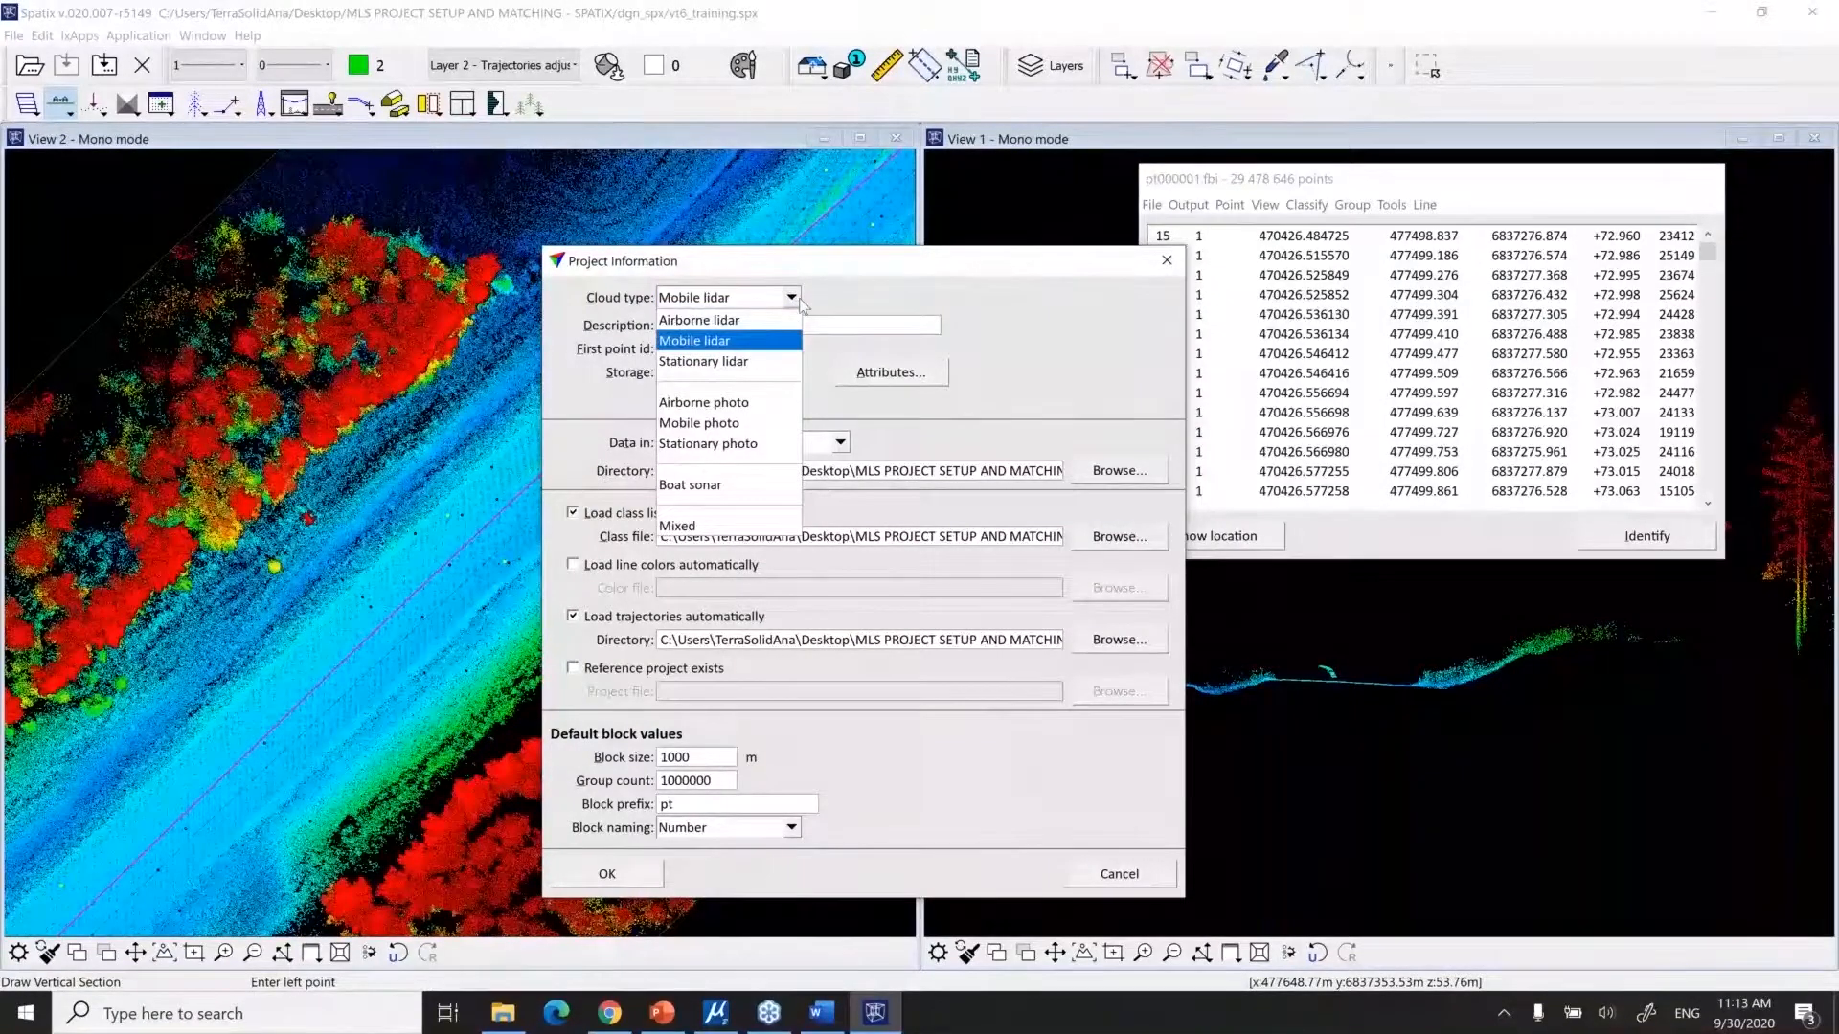
left_click(749, 346)
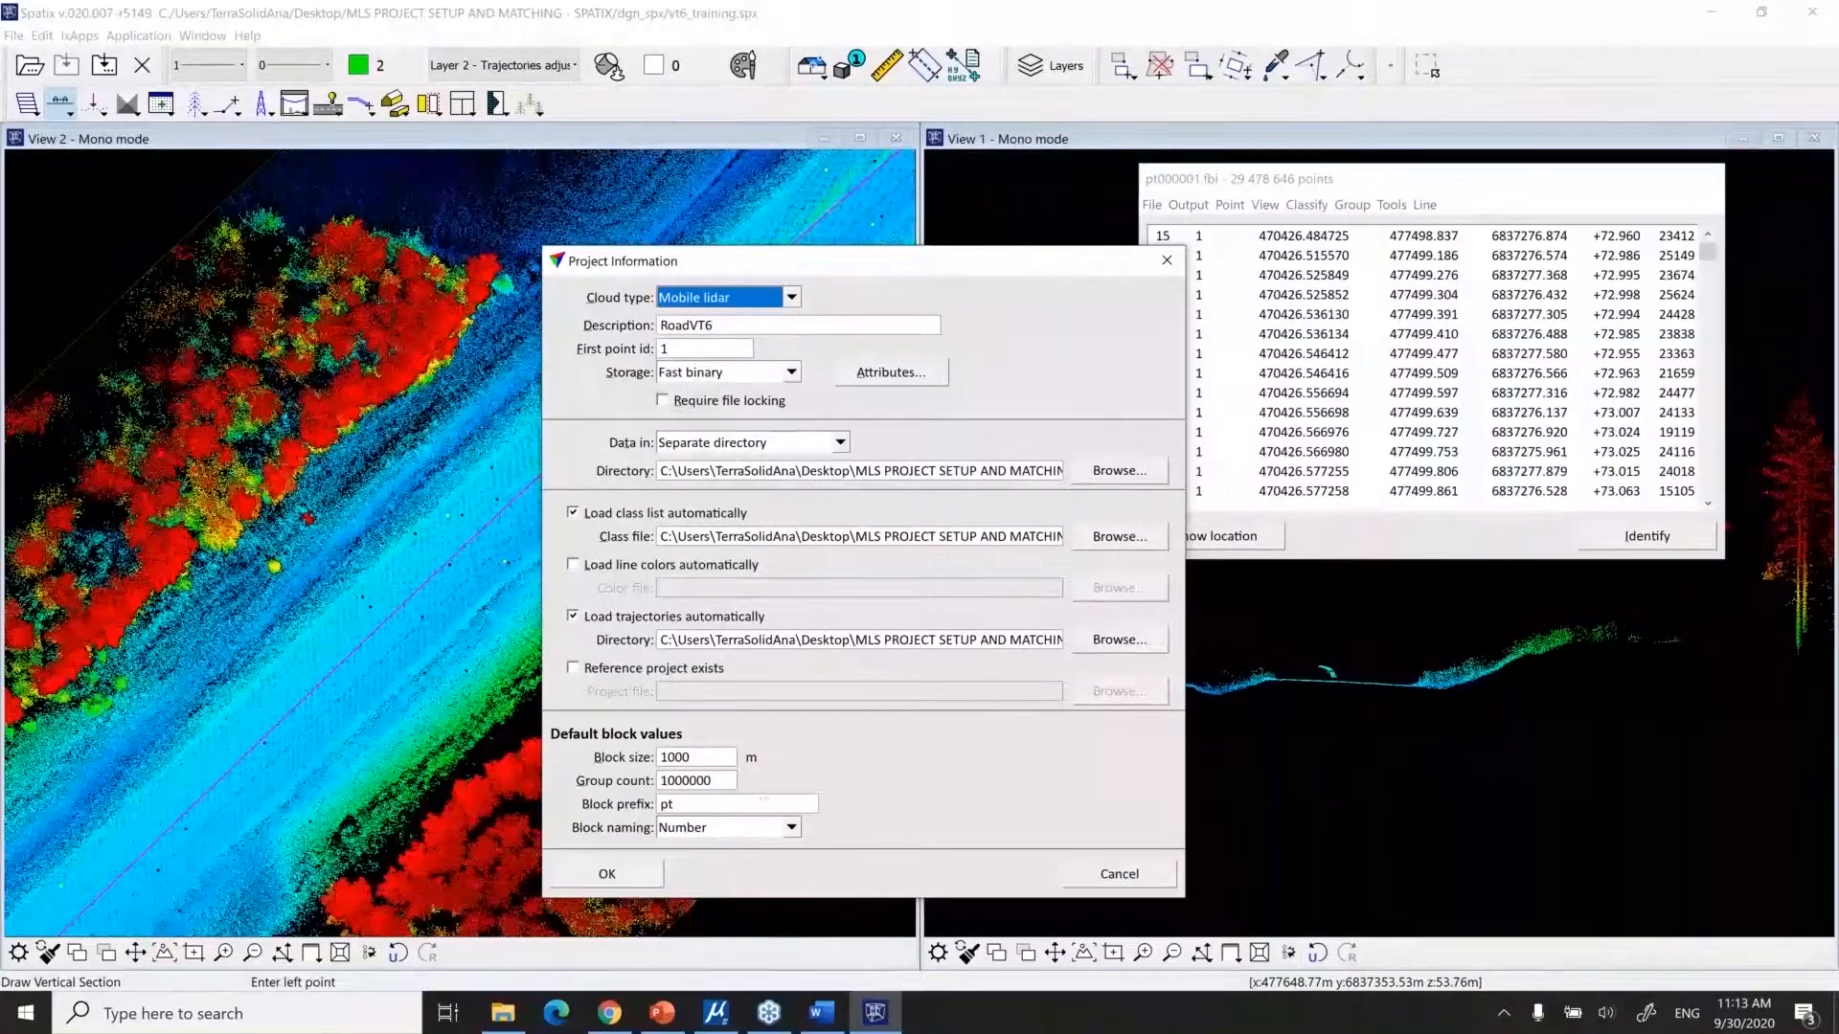
left_click(617, 874)
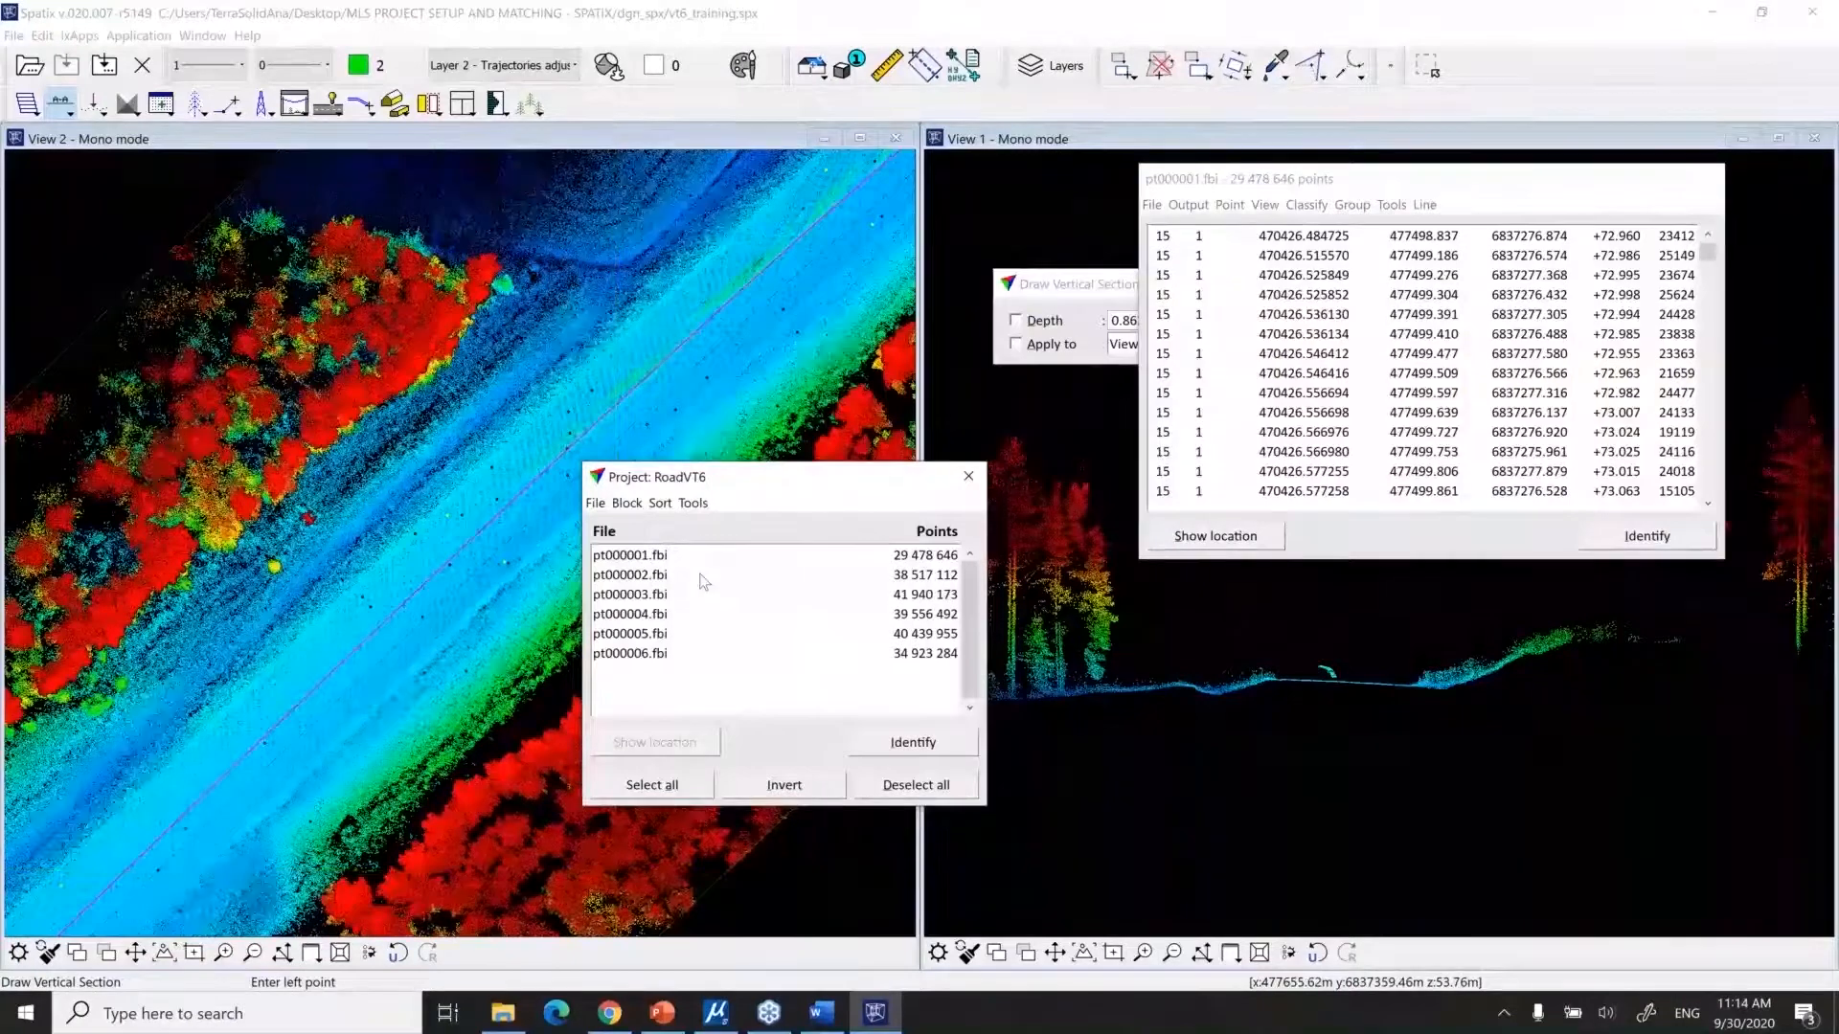
Start a storage format conversion of the RoadVT6 project blocks with LAZ 1.2 as the output format
left_click(692, 504)
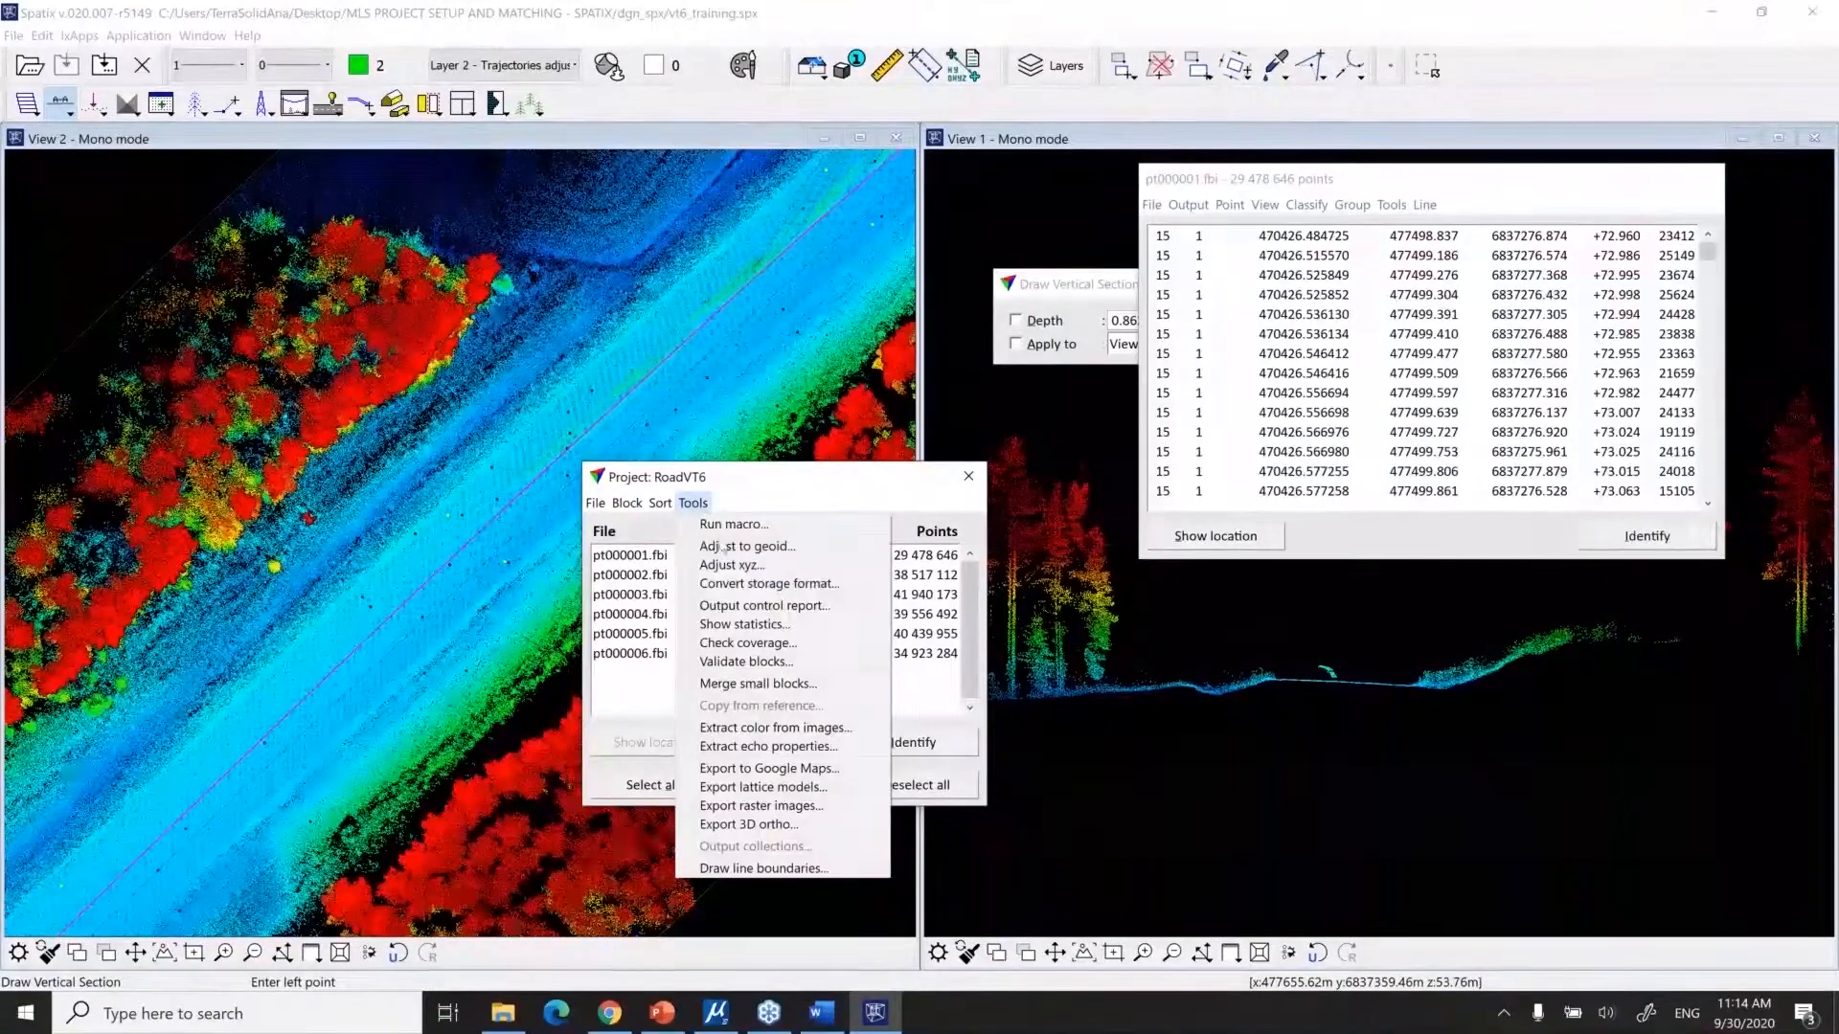
left_click(748, 586)
left_click_drag(869, 443, 996, 704)
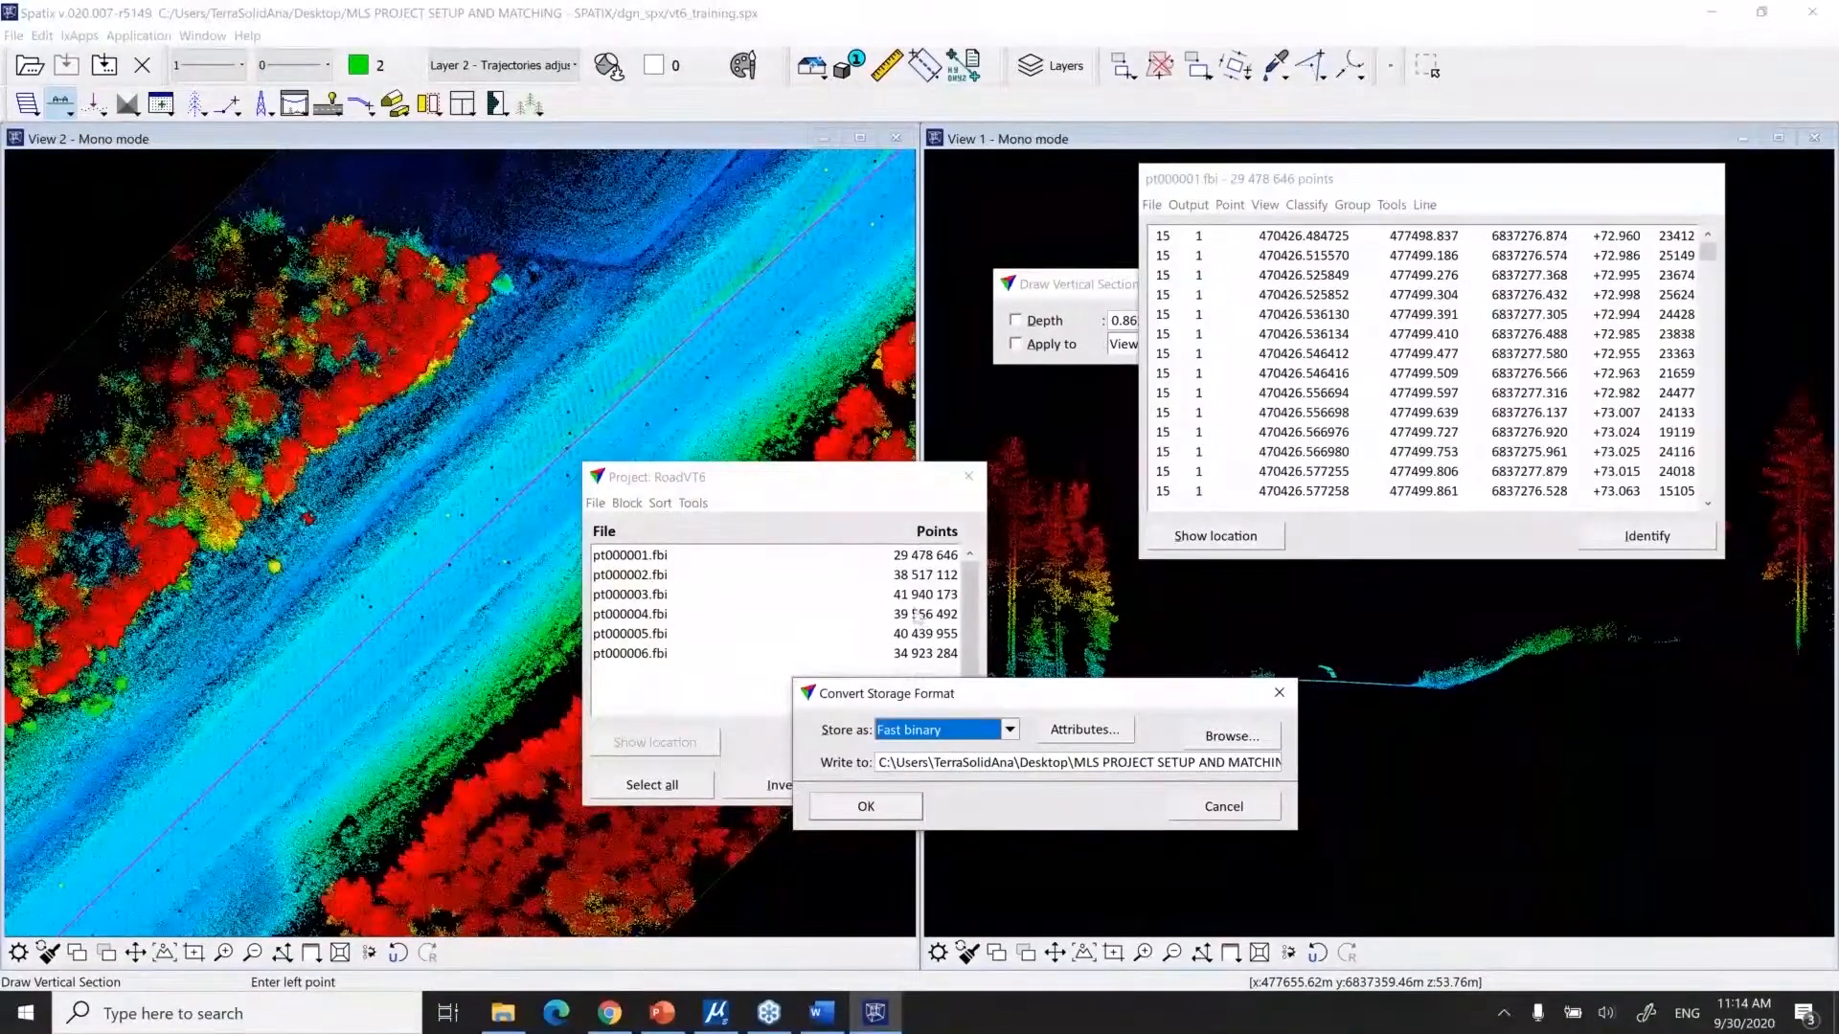
left_click_drag(943, 696, 870, 641)
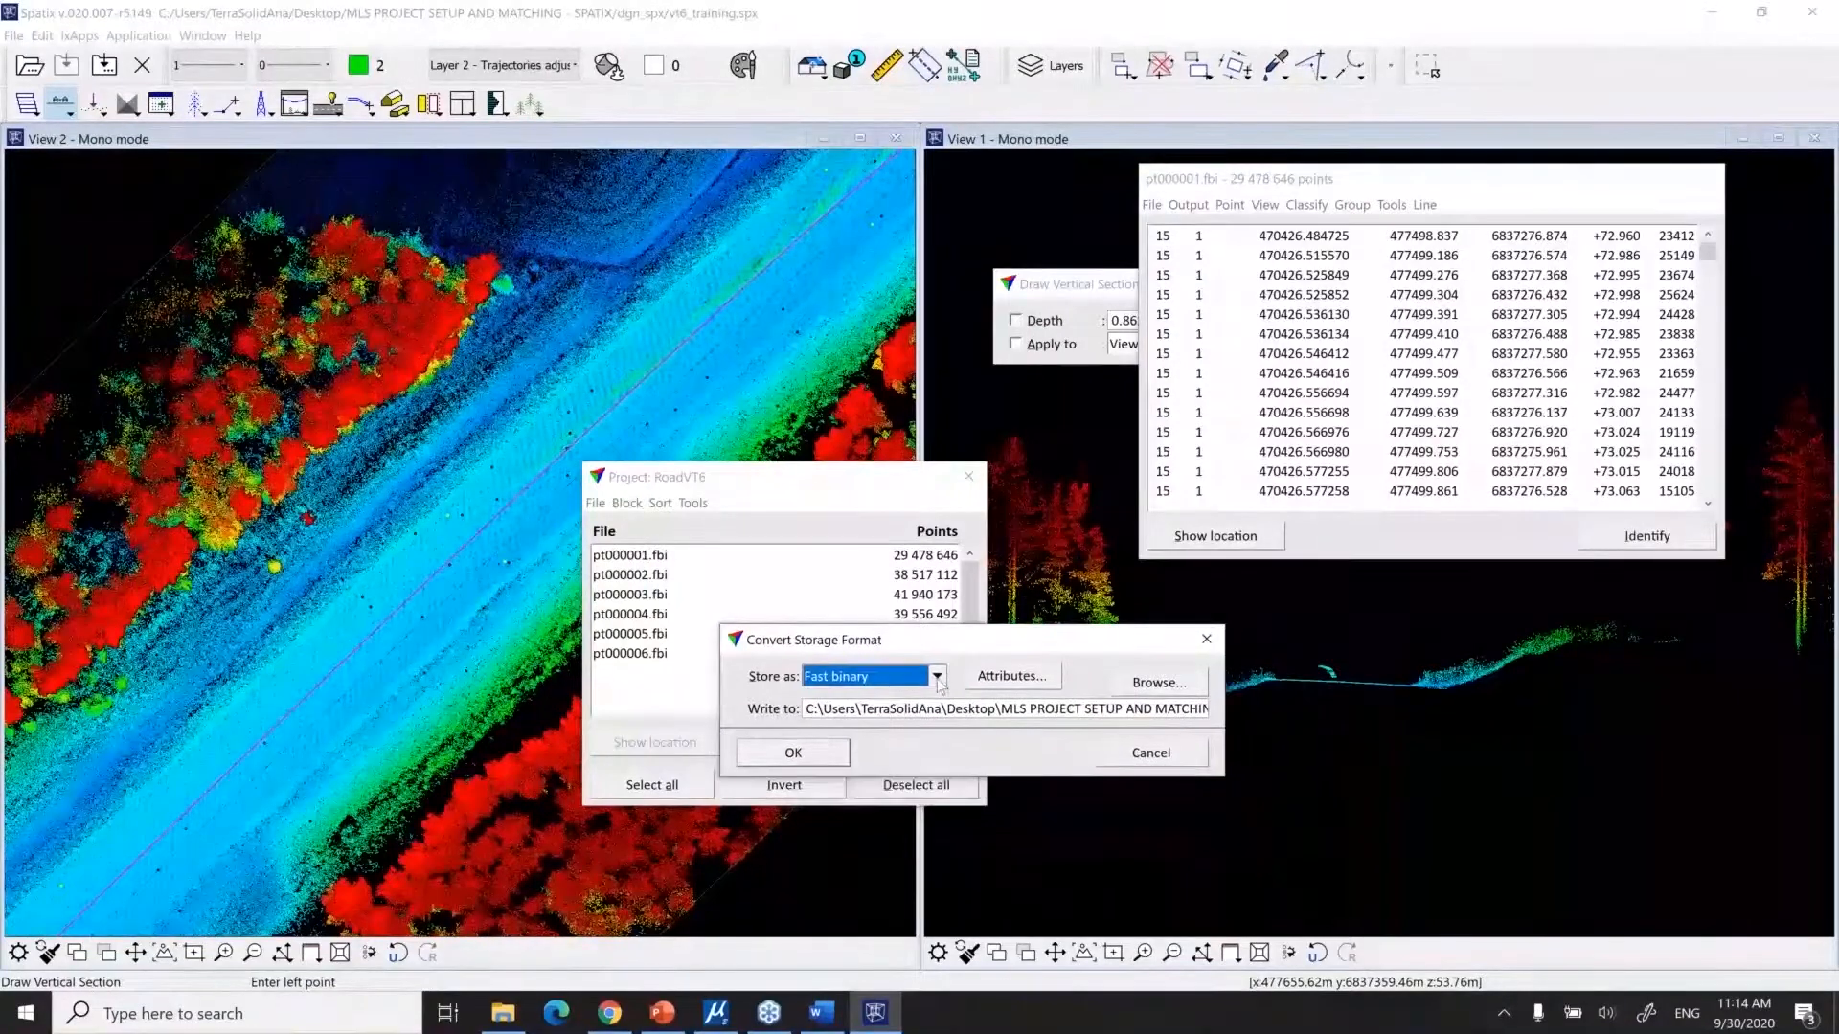
left_click(936, 677)
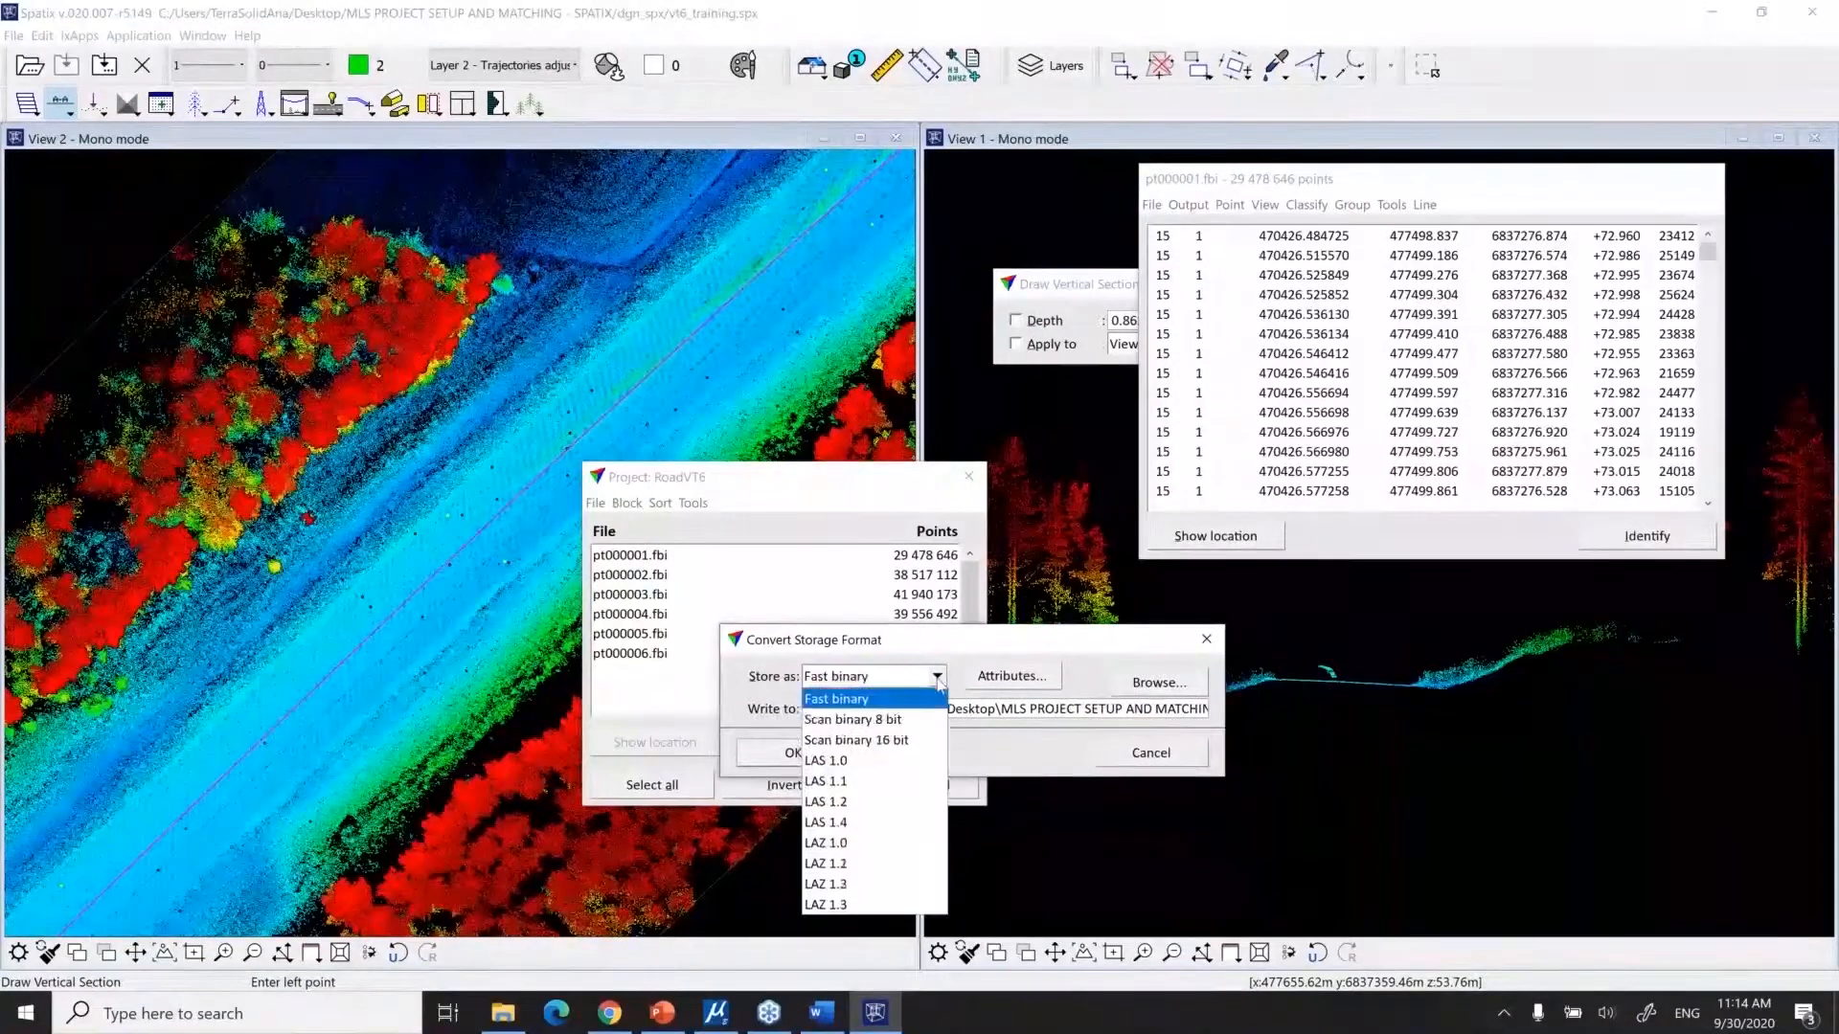
left_click(845, 887)
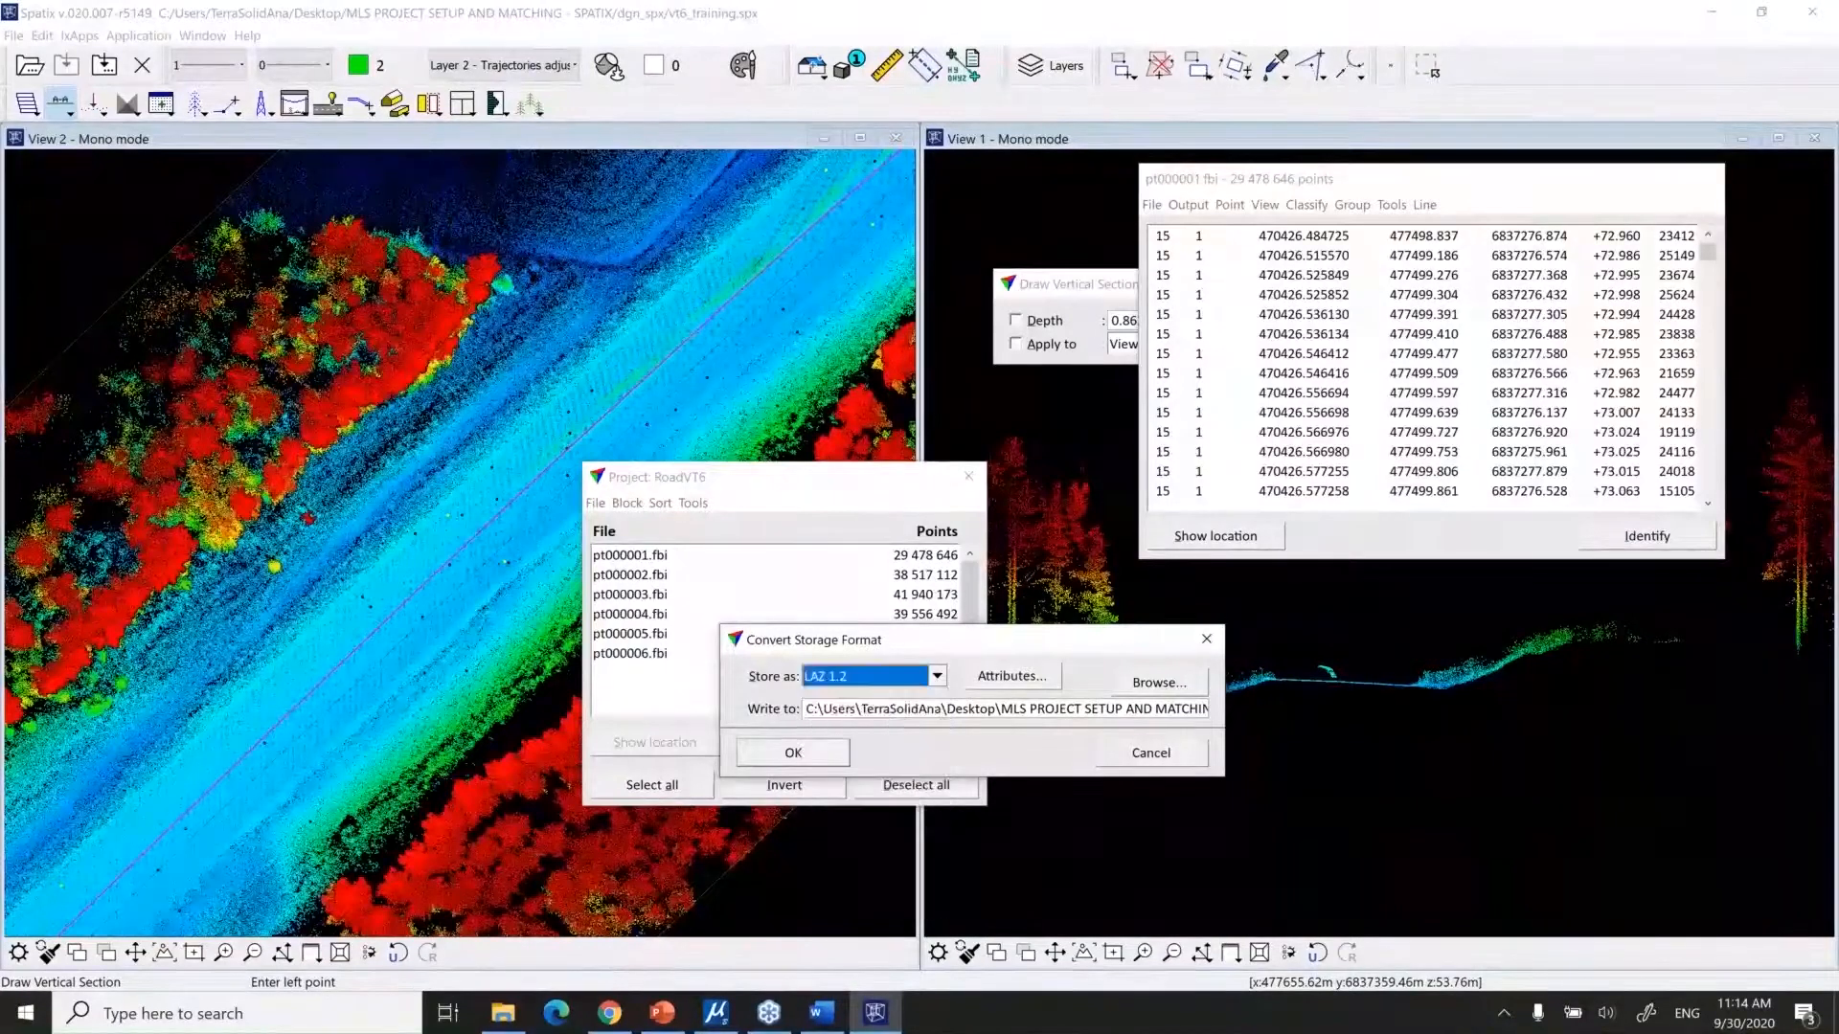
Exclude the Time, Scanner and Line attributes from the data stored in the converted LAZ files
left_click(1003, 682)
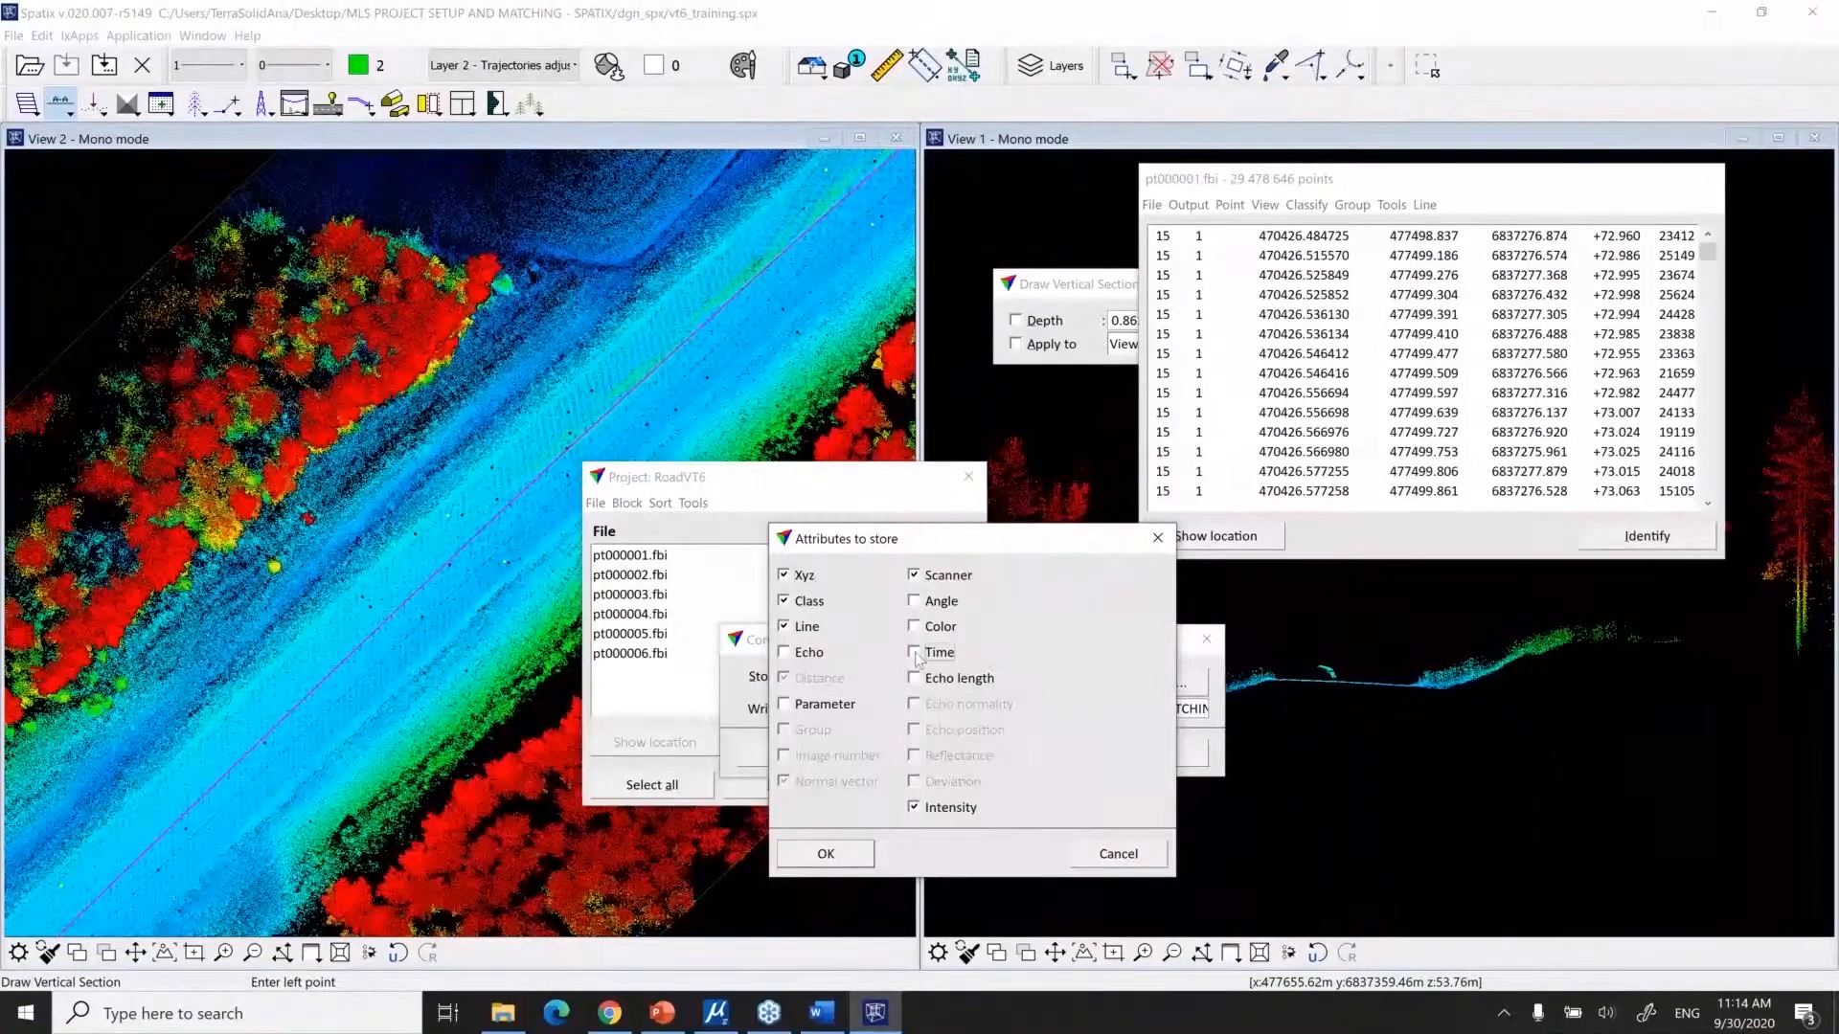
left_click(918, 578)
left_click(784, 628)
left_click(826, 862)
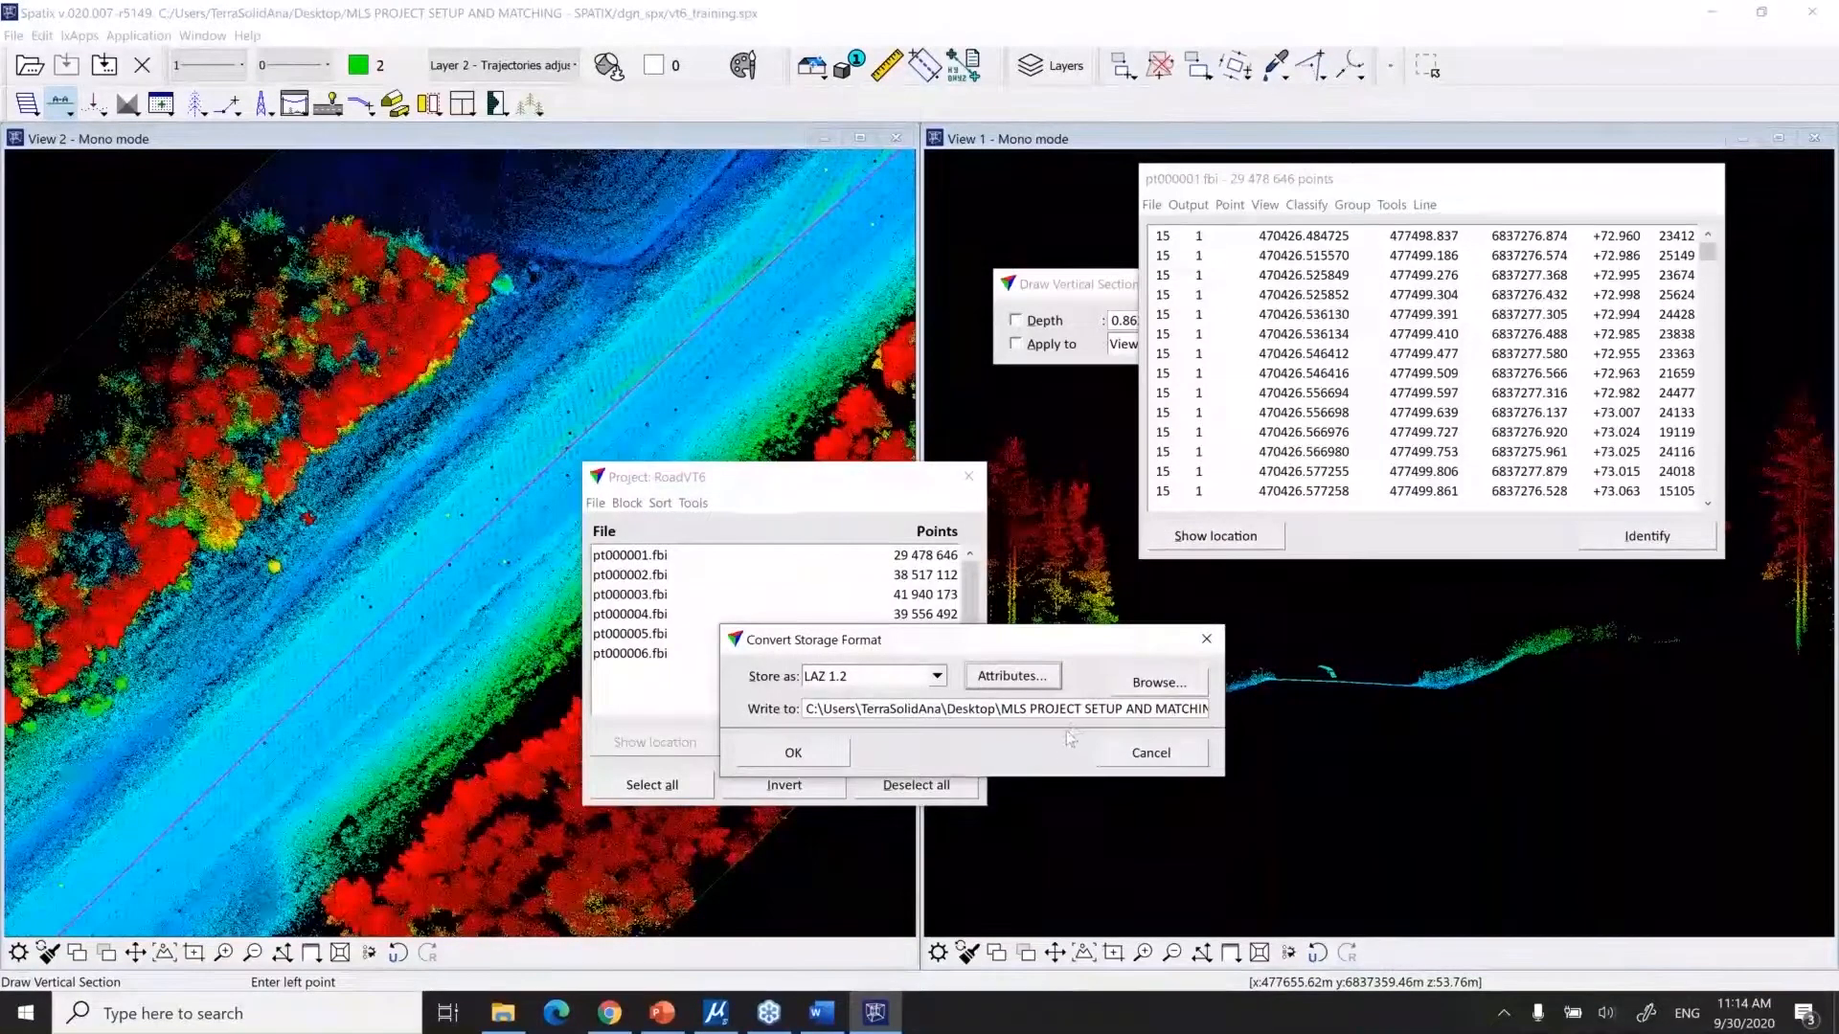
Choose the laser05 folder of the MLS PROJECT SETUP AND MATCHING - SPATIX project as the destination and run the conversion
left_click(1160, 683)
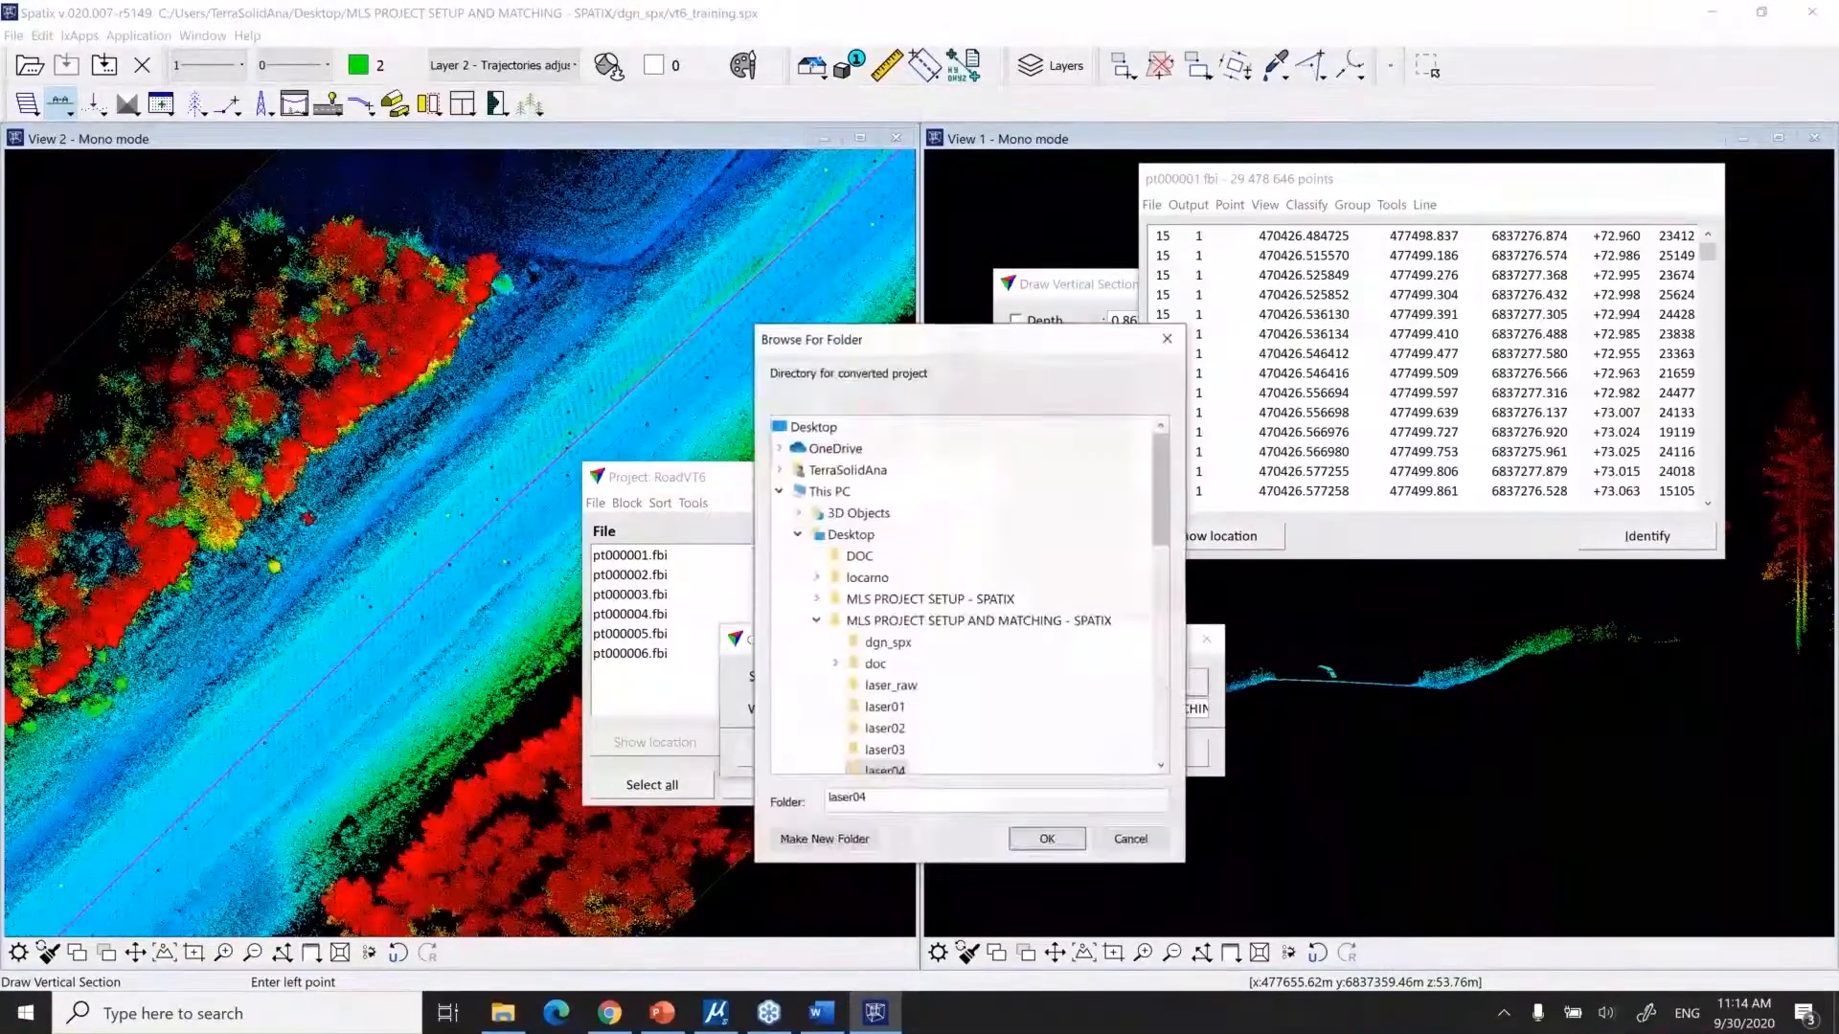
left_click_drag(1161, 531, 1176, 601)
left_click(885, 579)
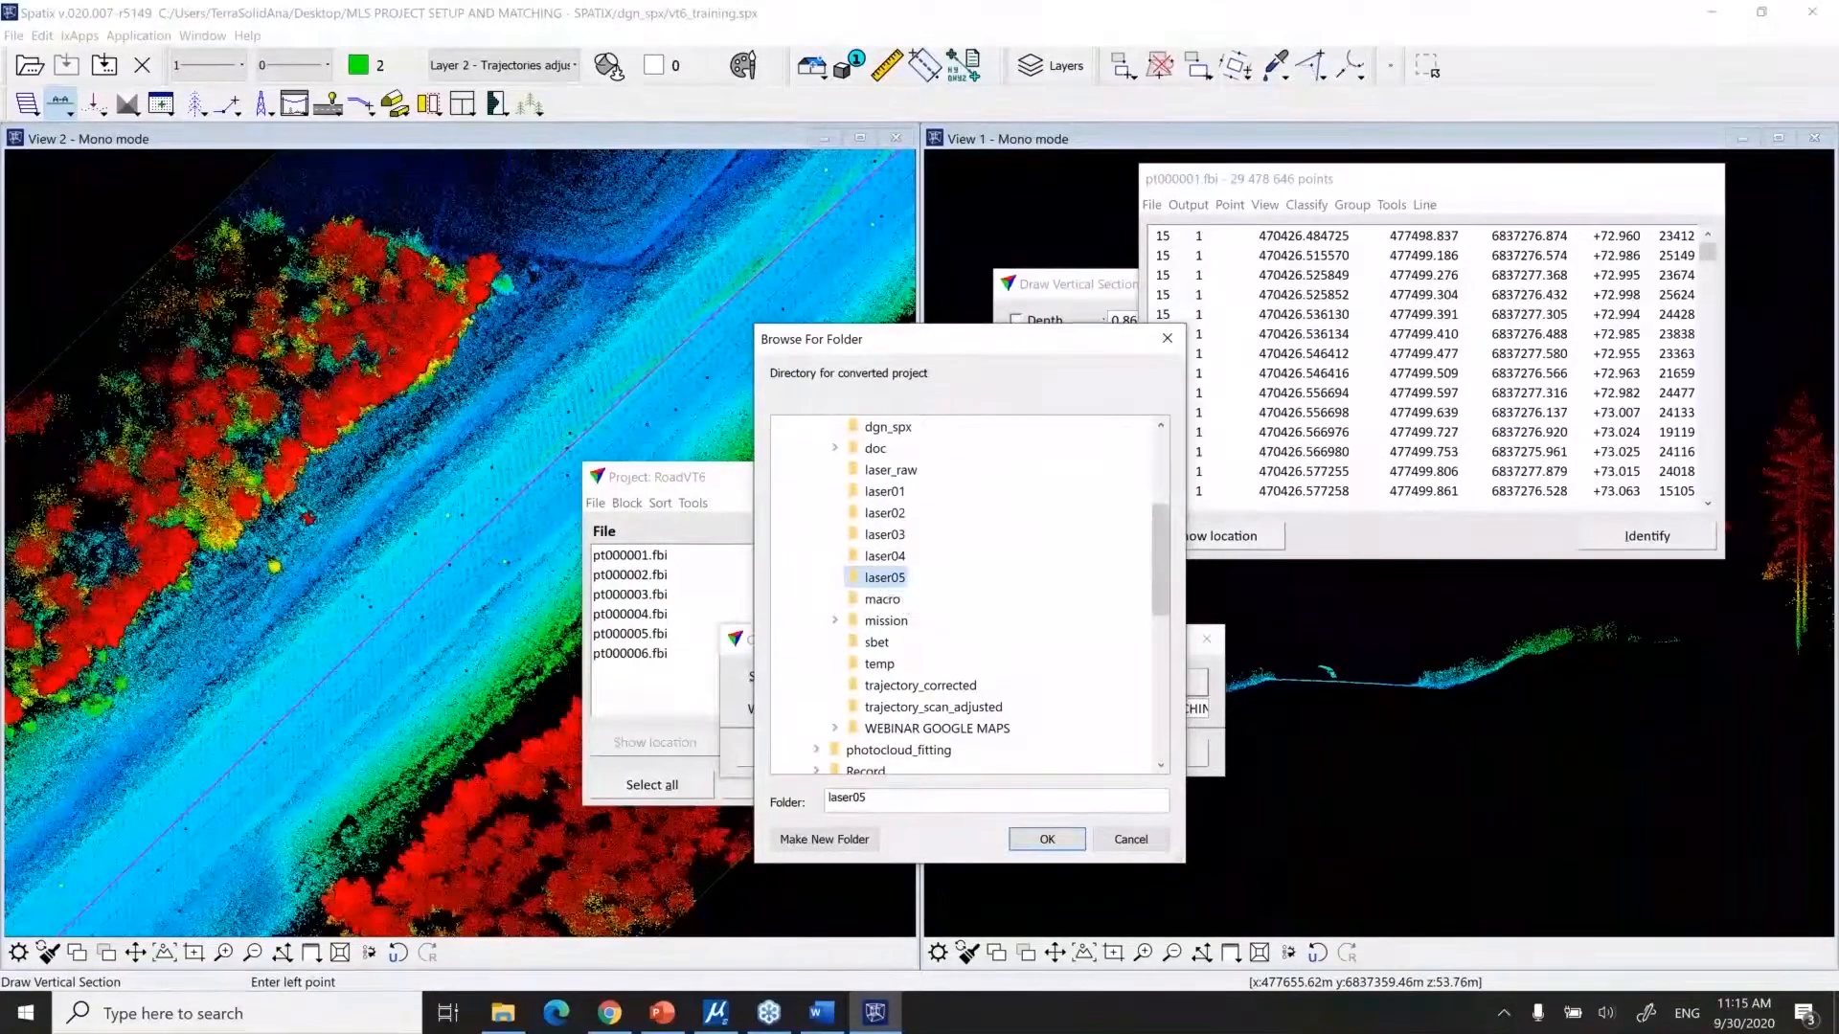
scroll(983, 649, "up", 1)
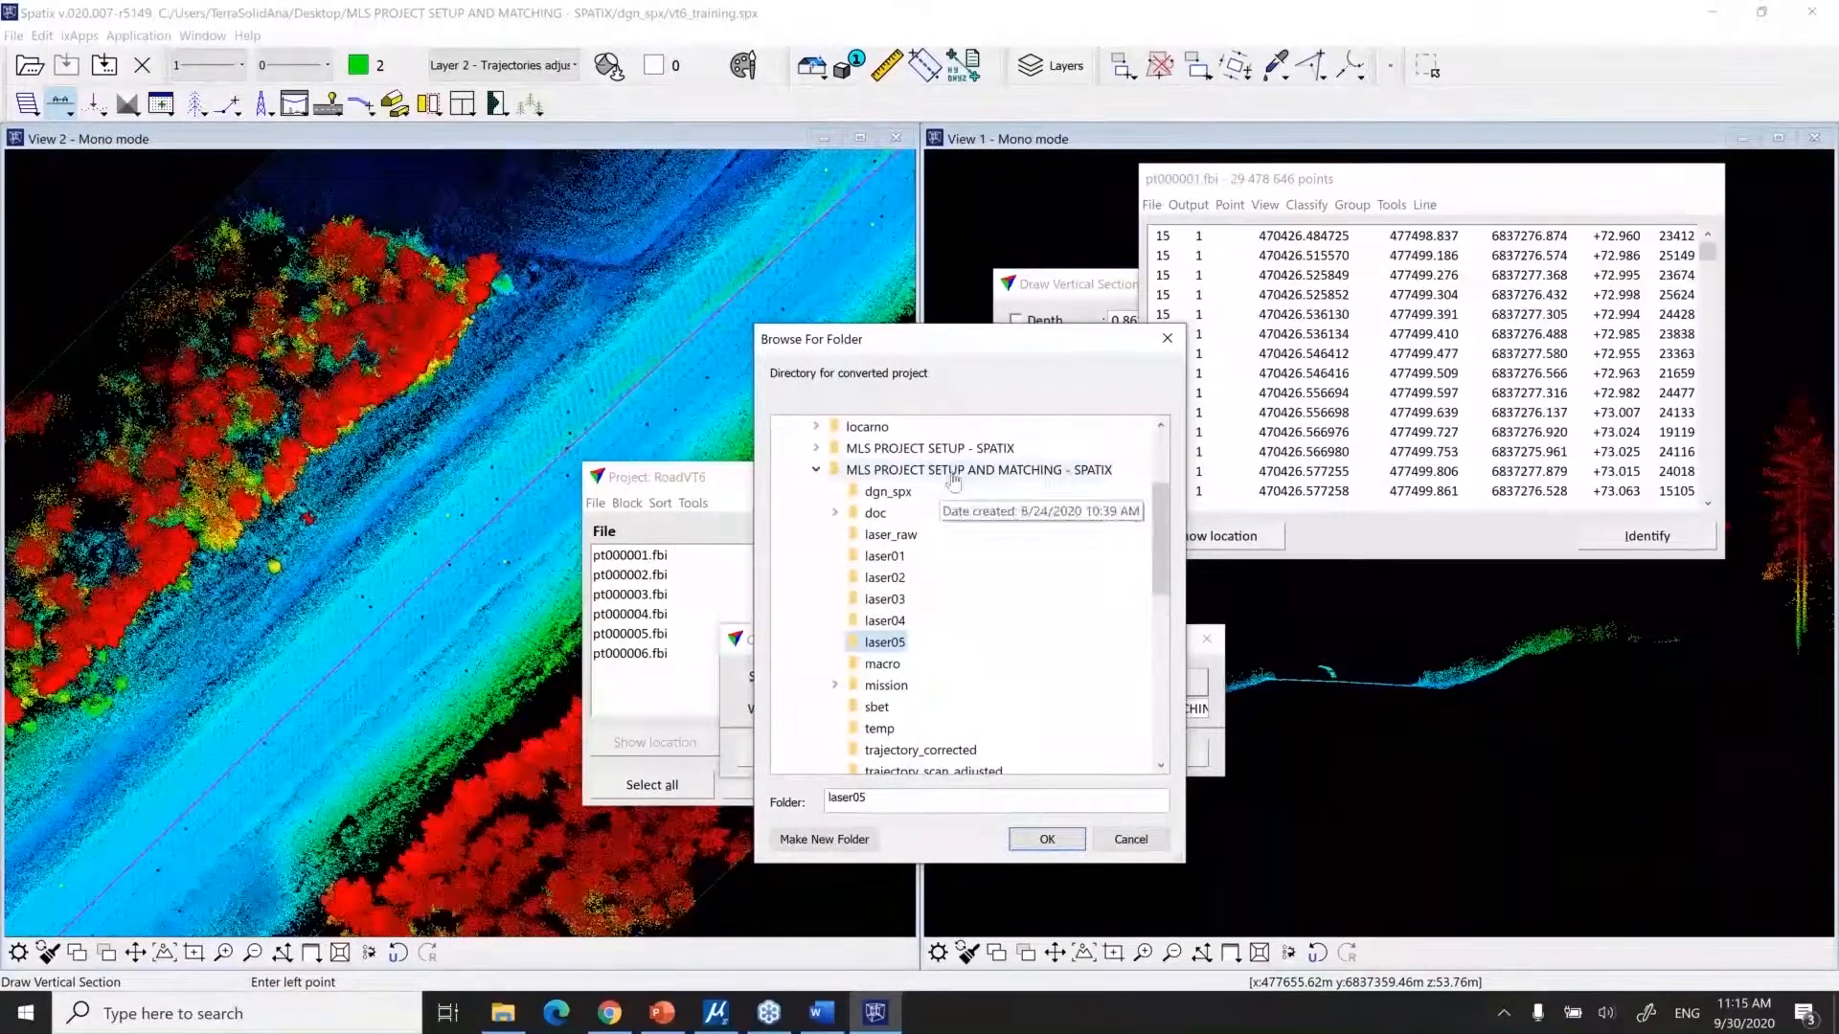
left_click(1037, 837)
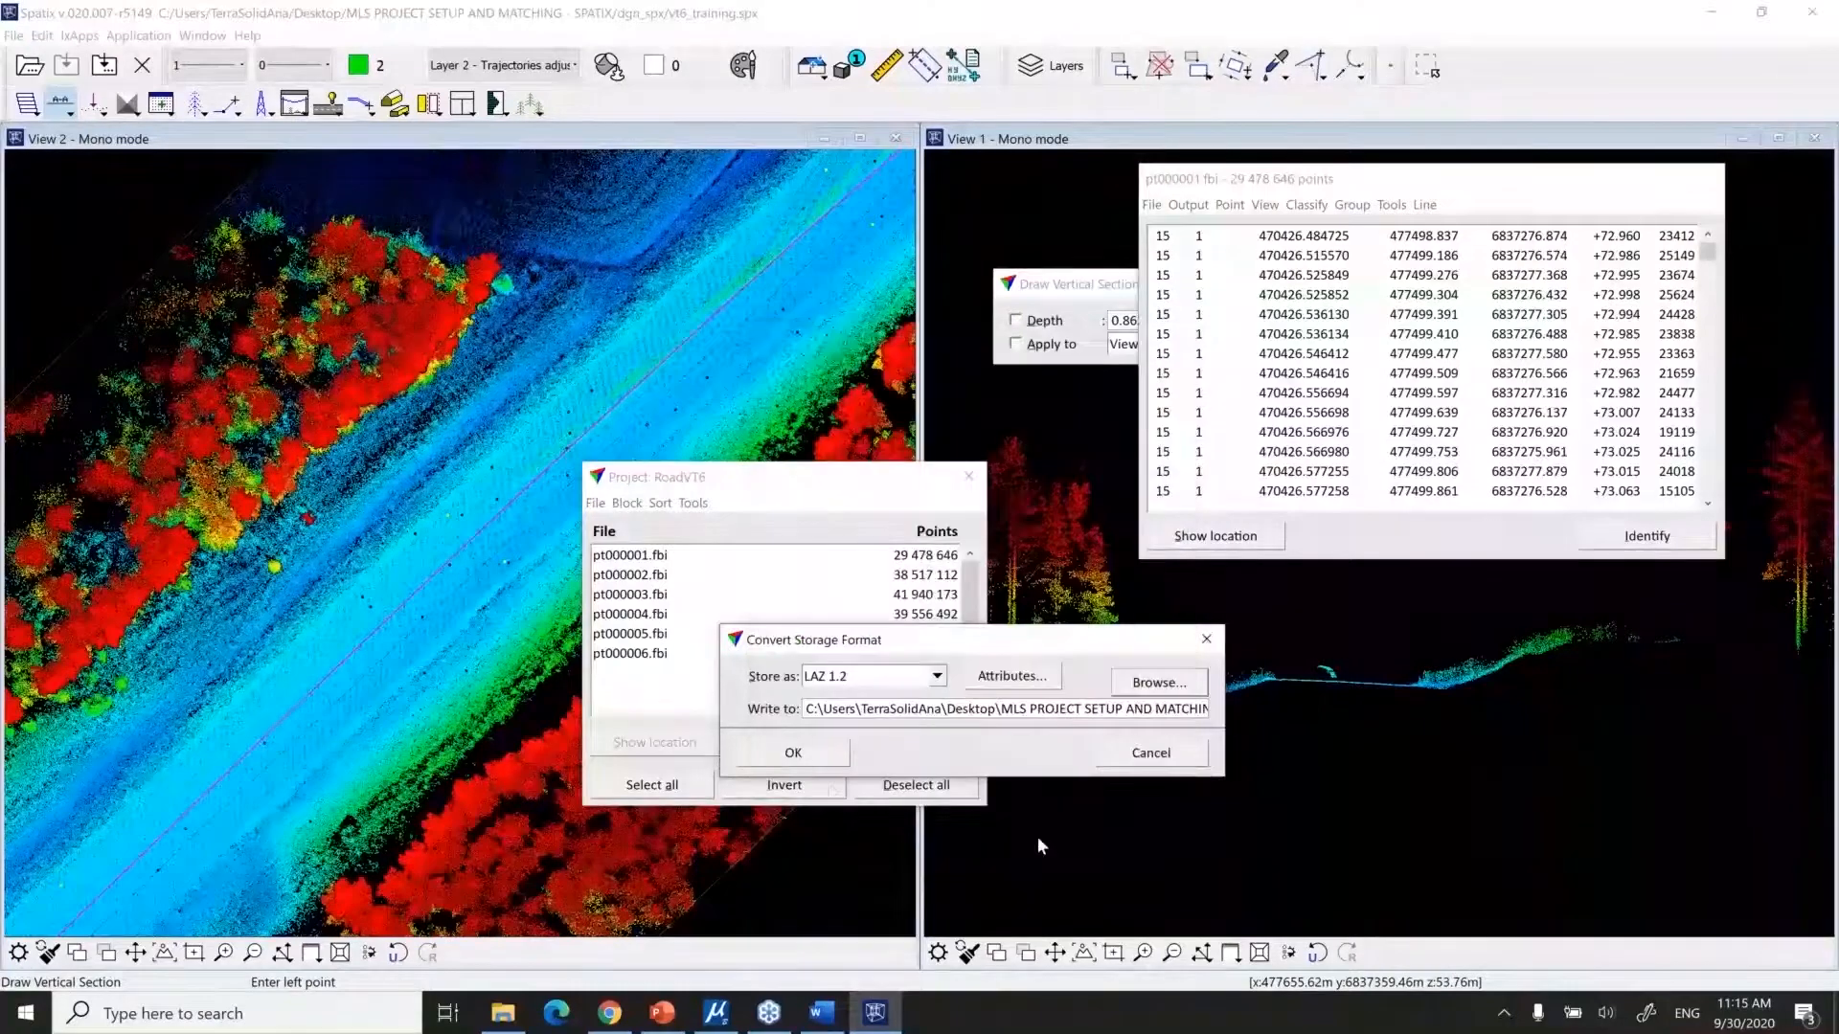
left_click(786, 754)
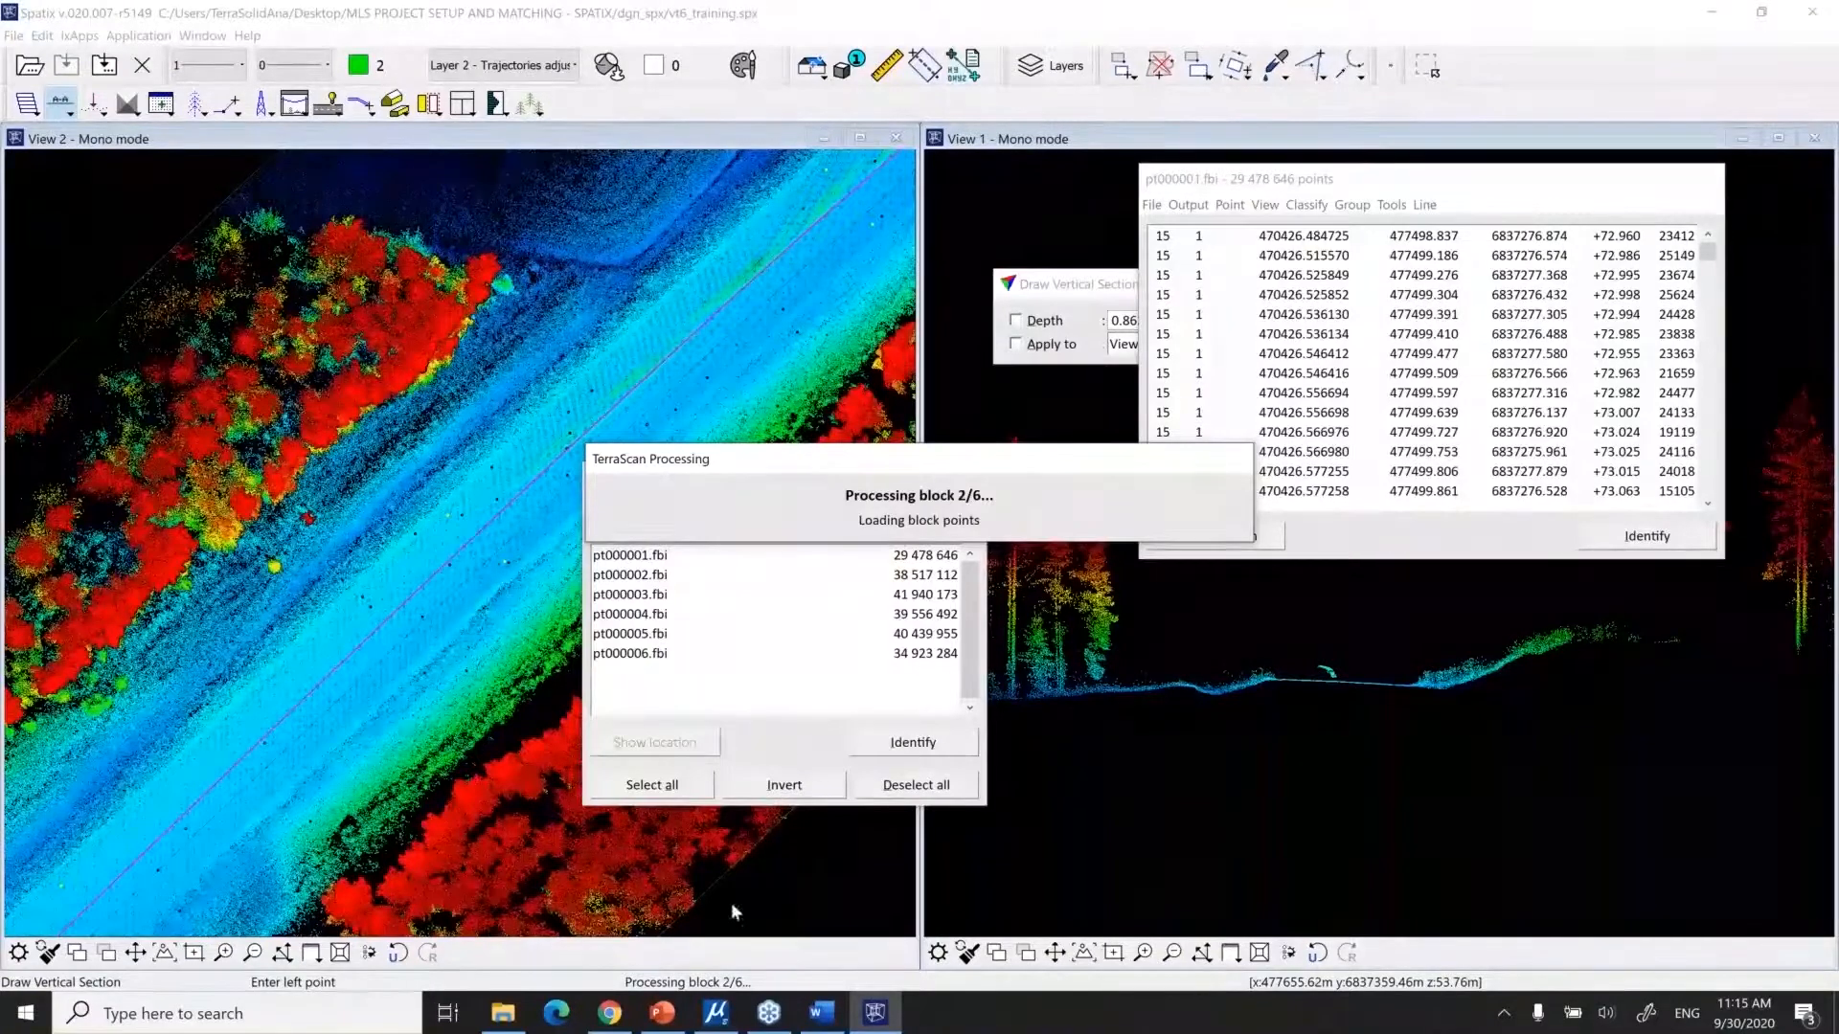
Switch to File Explorer and open the project's laser04 folder to examine the file sizes of the original .fbi blocks
left_click(503, 1012)
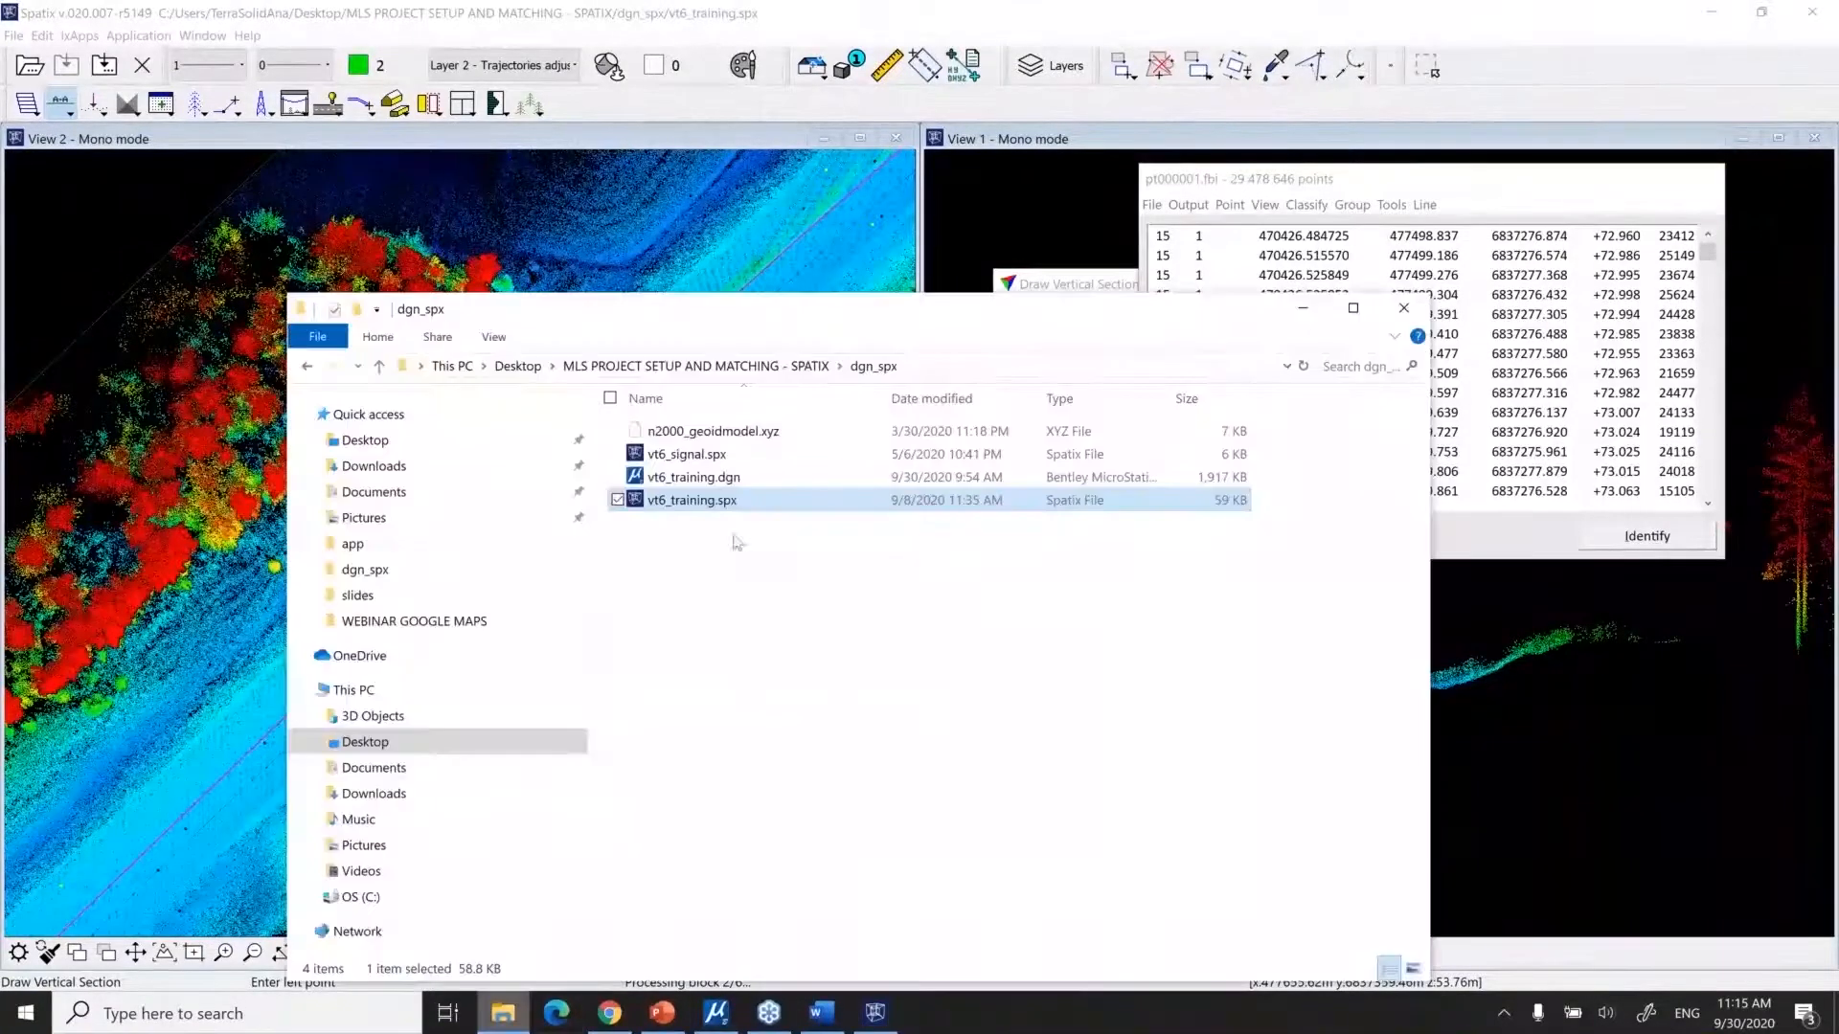
left_click(695, 366)
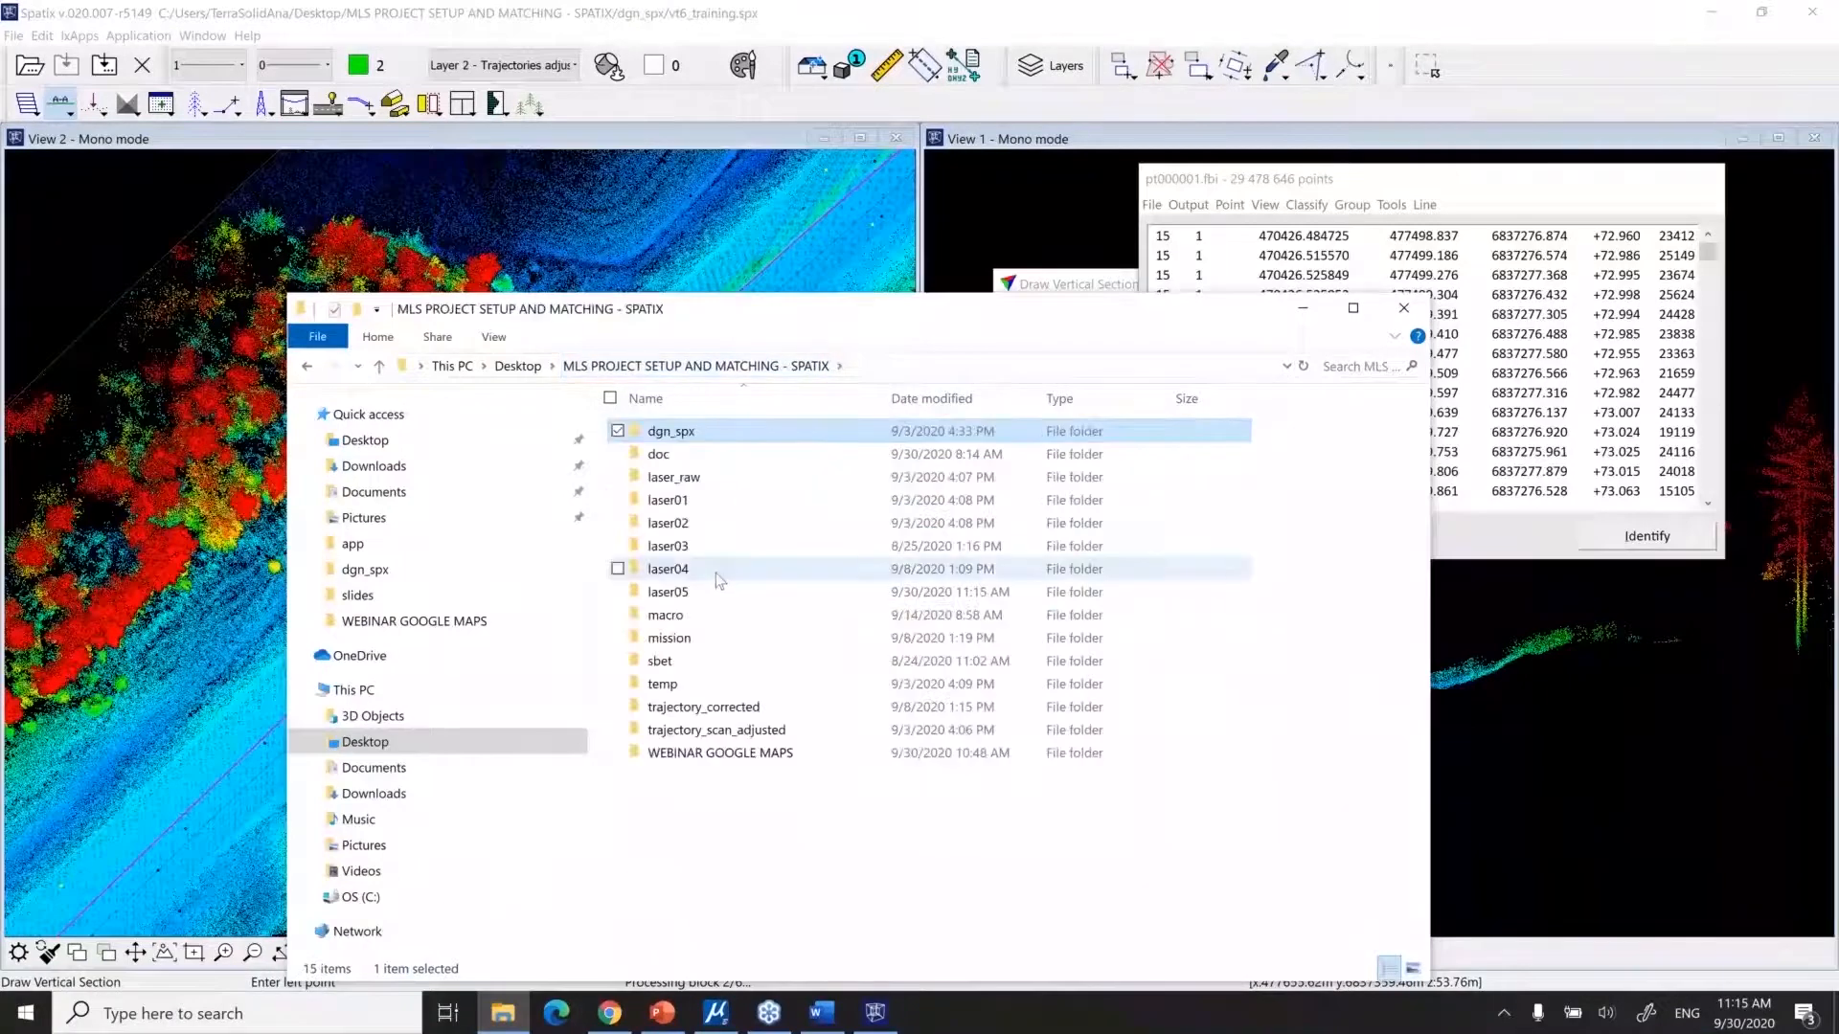
double_click(715, 572)
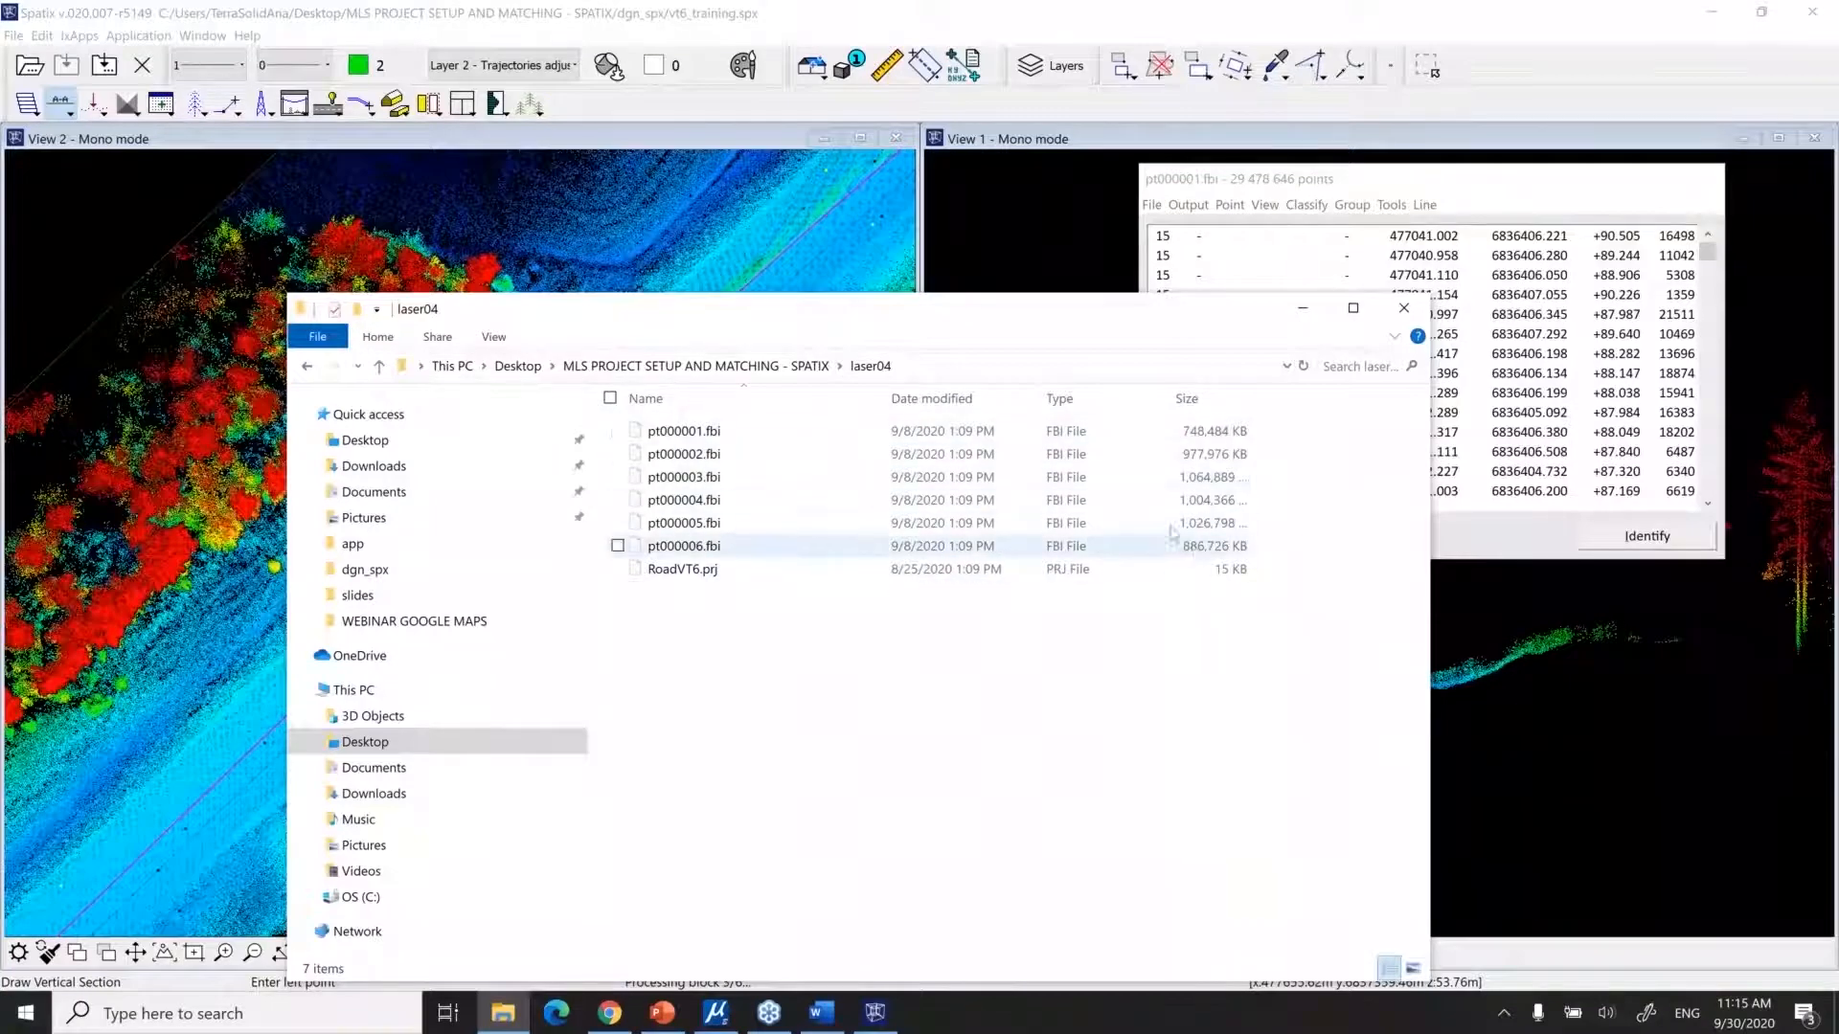
Return to the project folder and check the total size of the laser04 folder in its properties
left_click(696, 366)
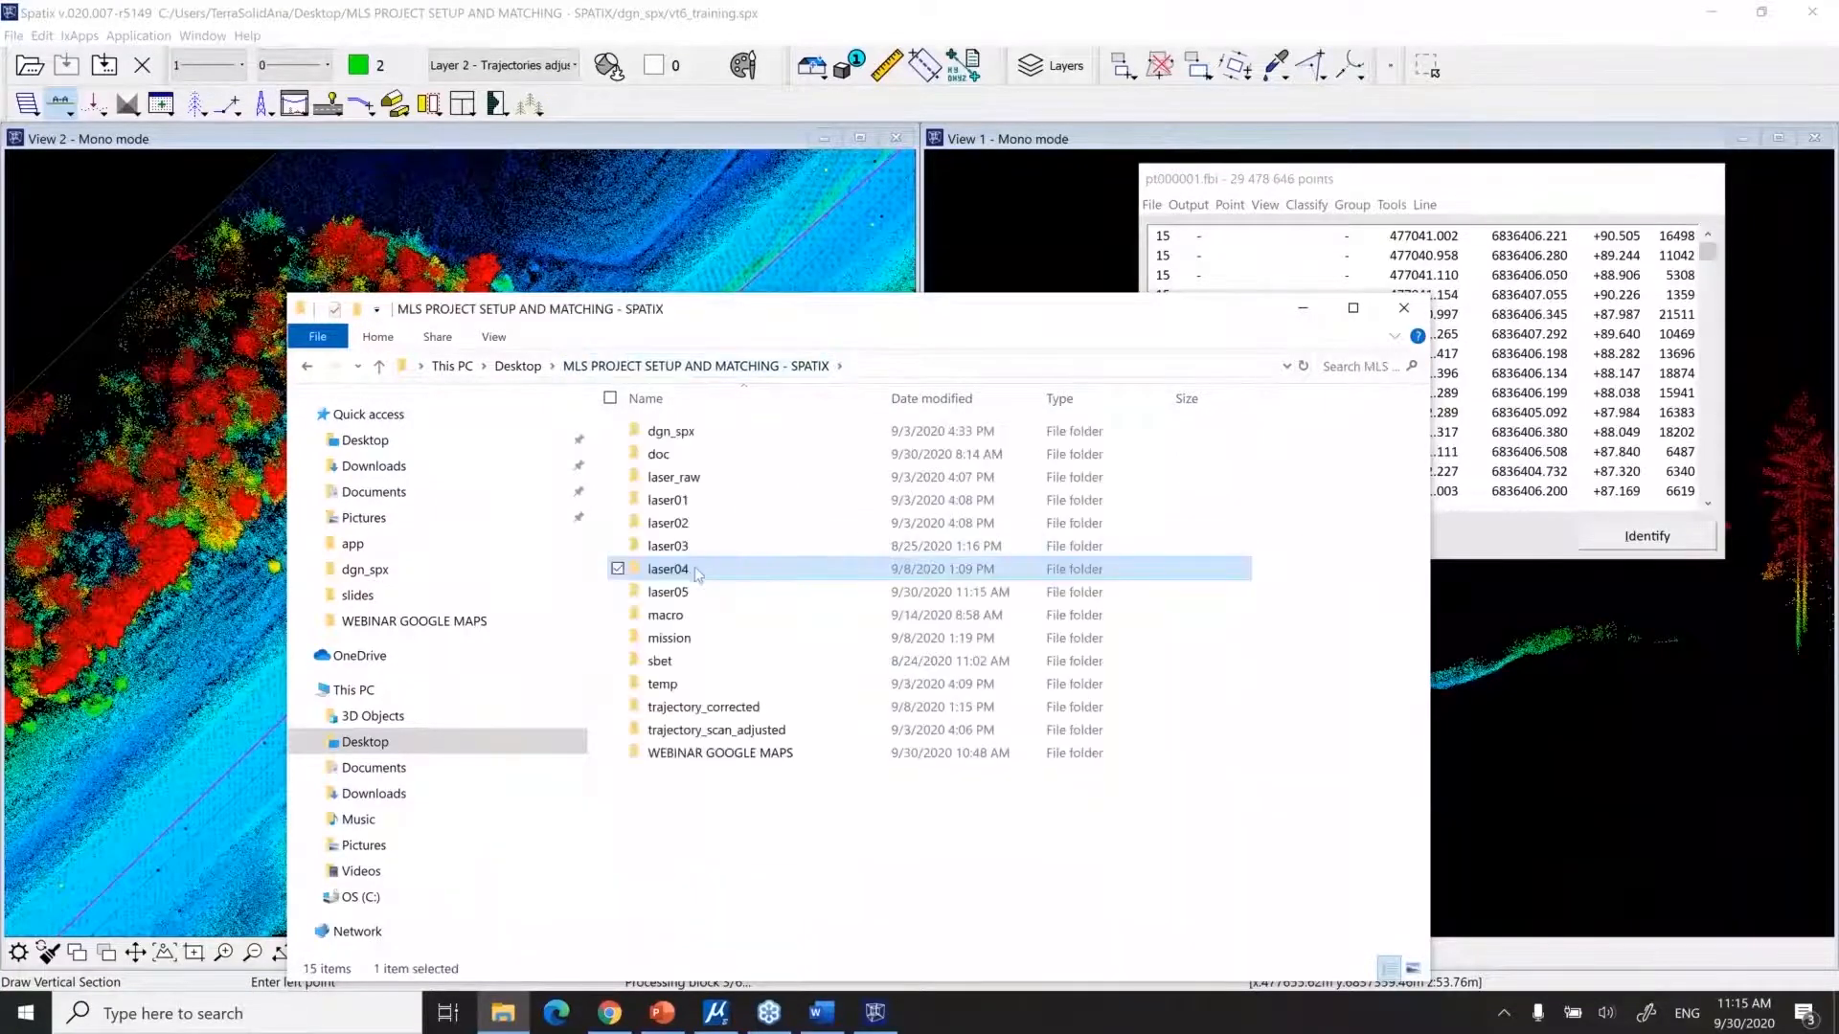
right_click(696, 572)
left_click(594, 547)
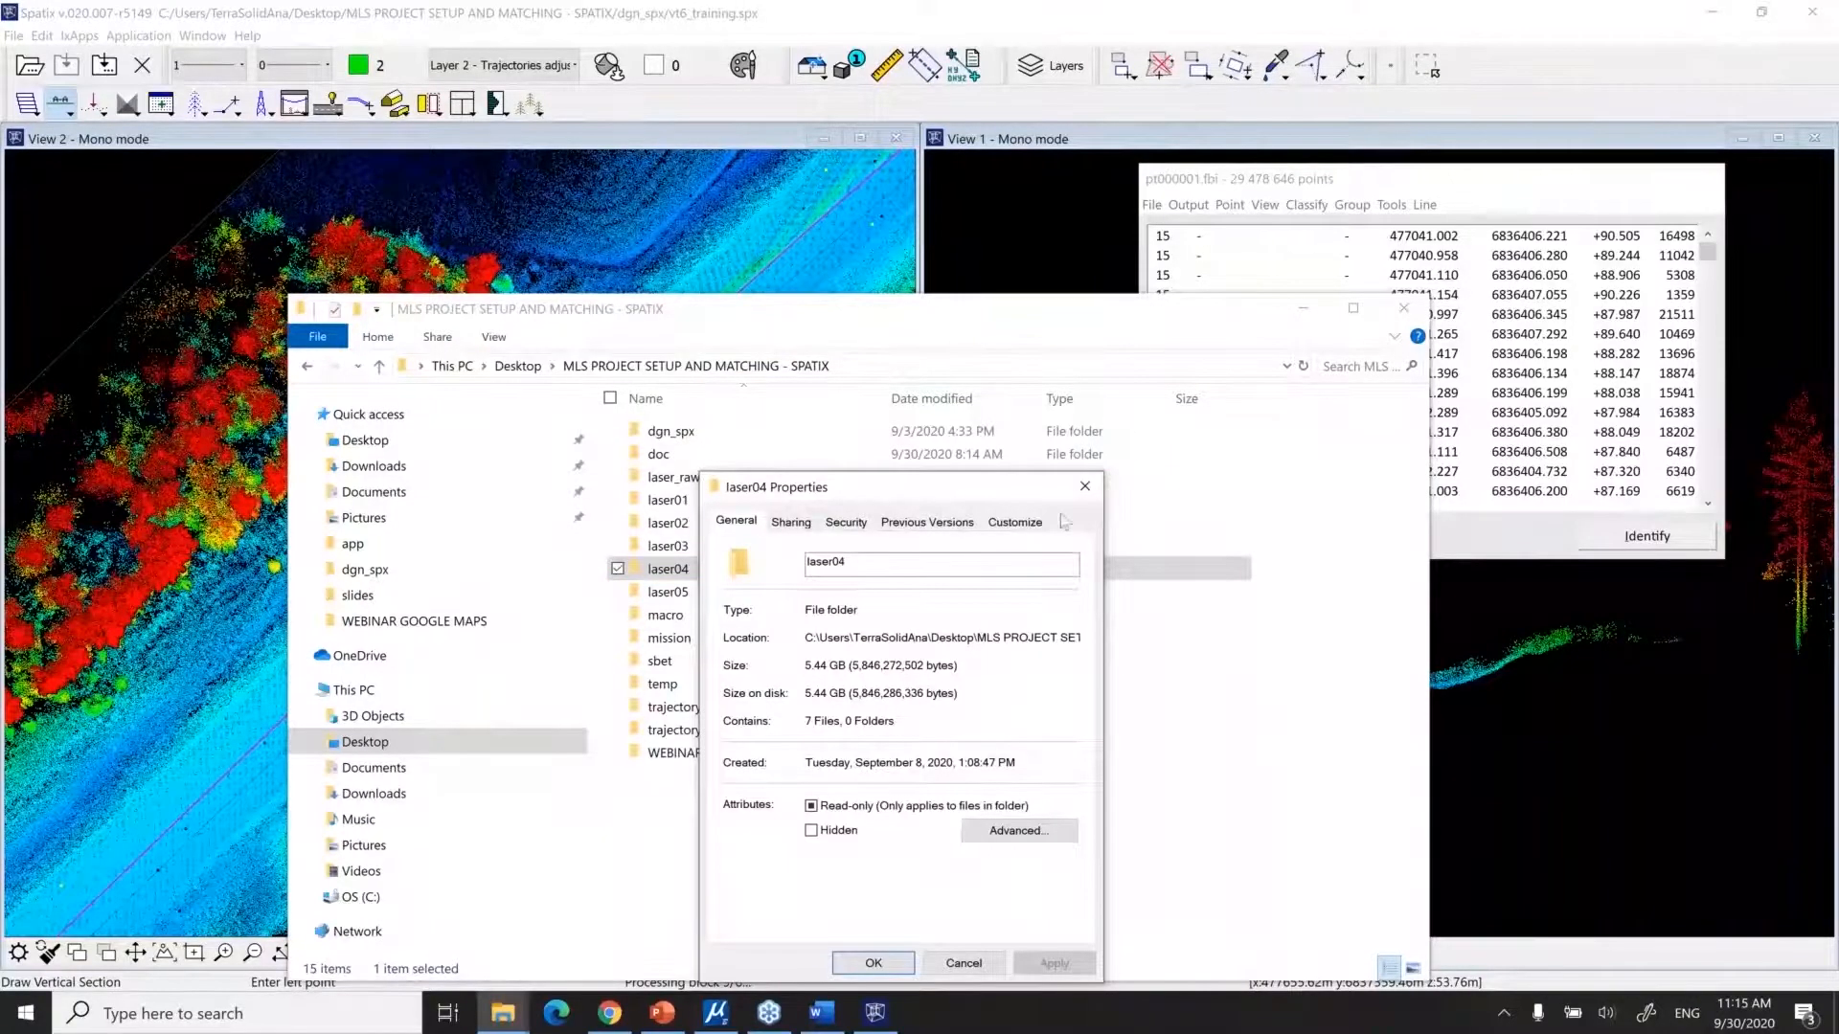
left_click(1085, 487)
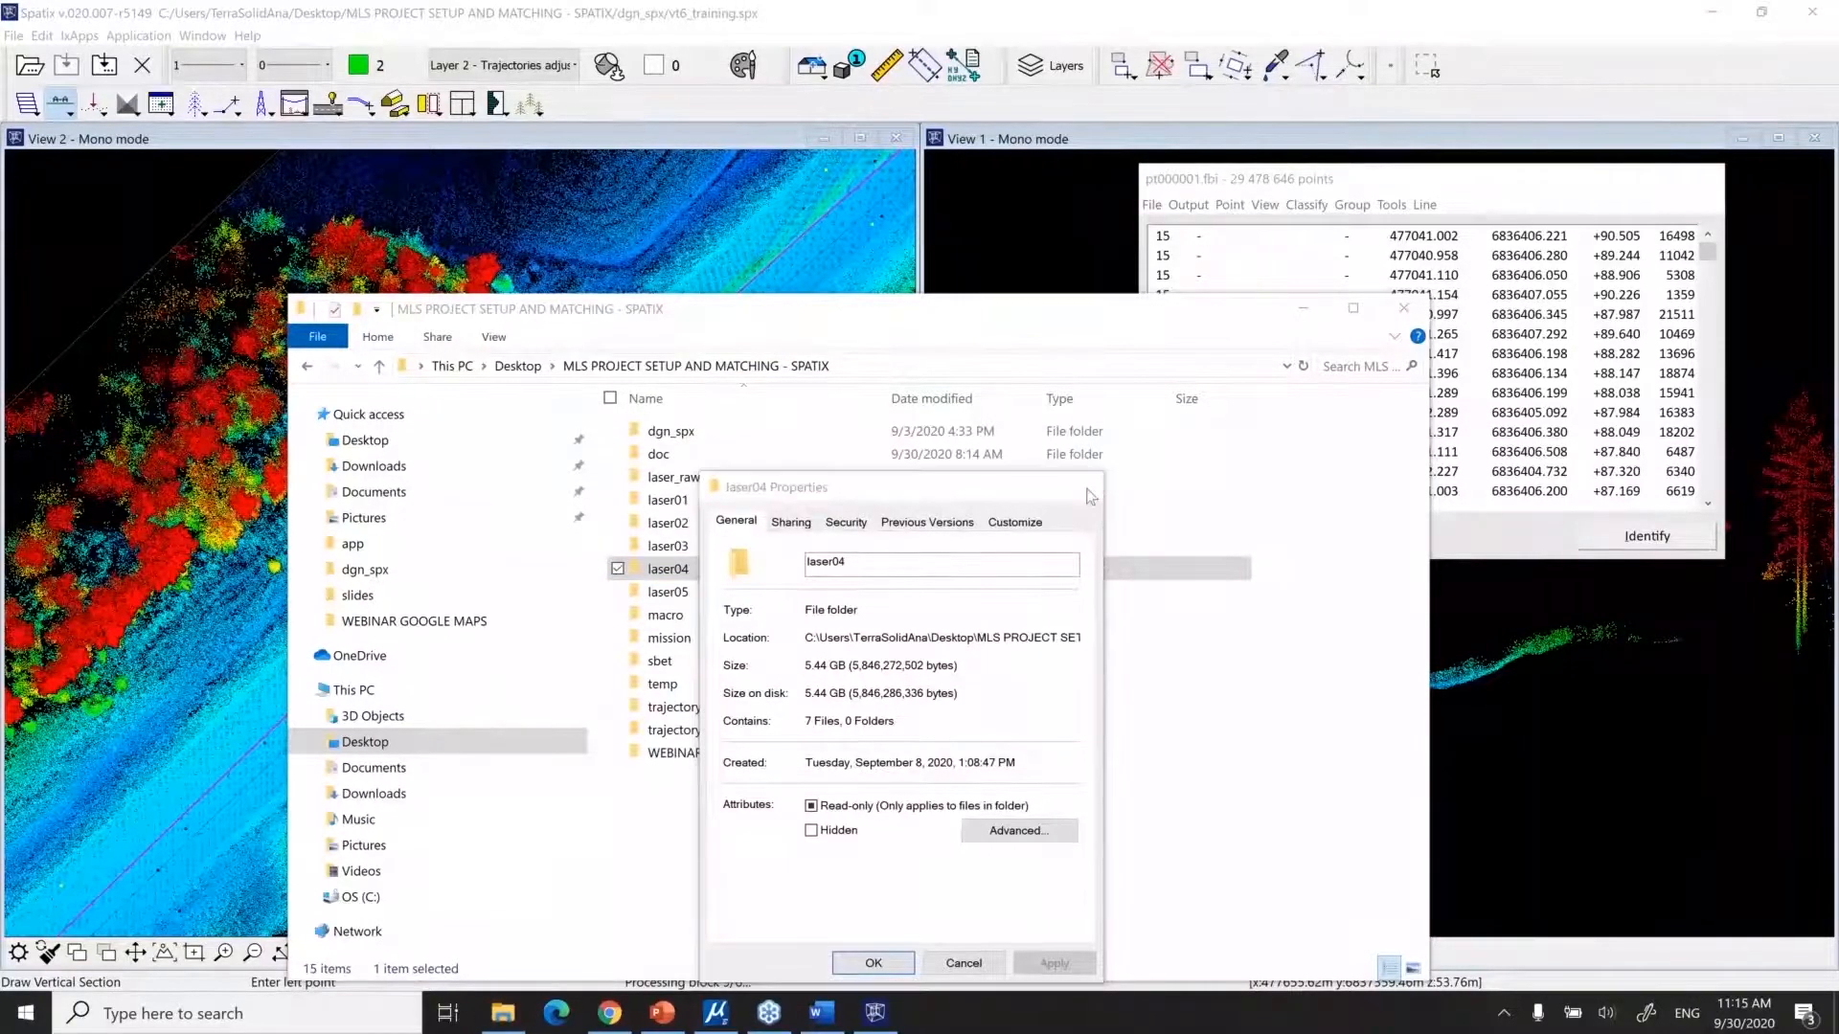
left_click(1302, 308)
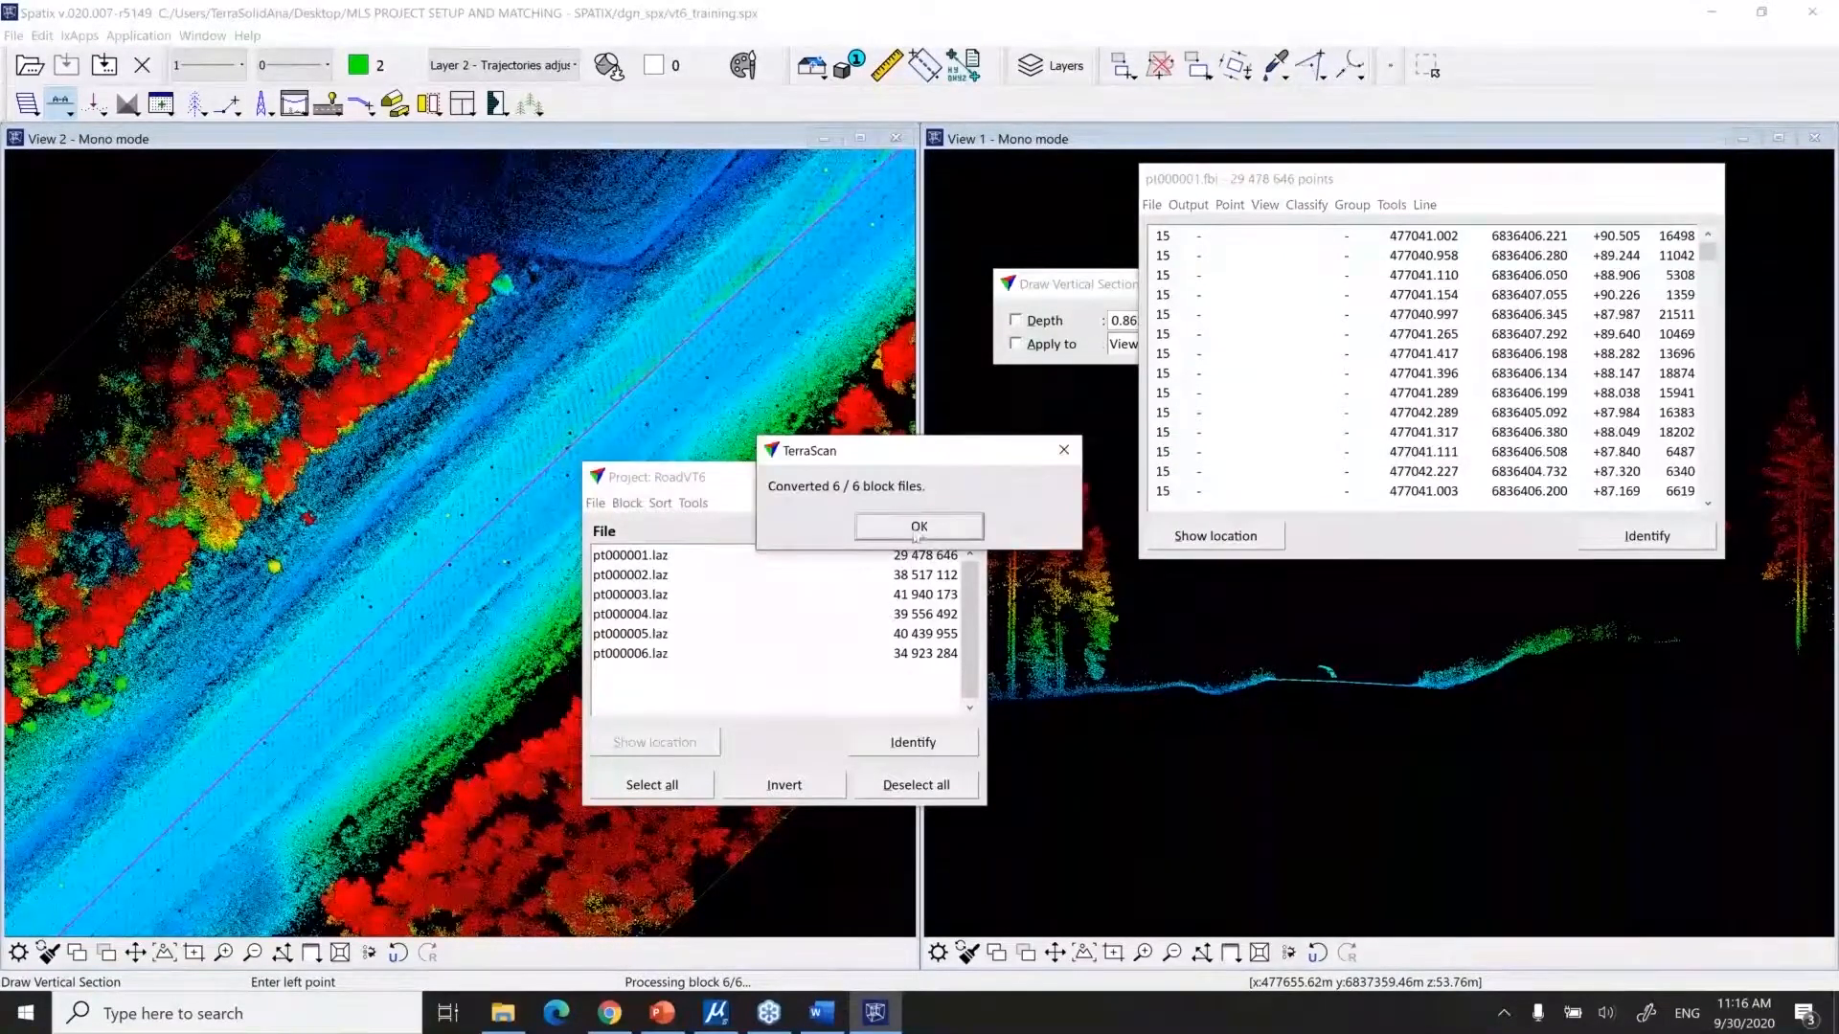
Dismiss the conversion report and set the RoadVT6 project's data directory to the laser05 folder in the project information
left_click(917, 529)
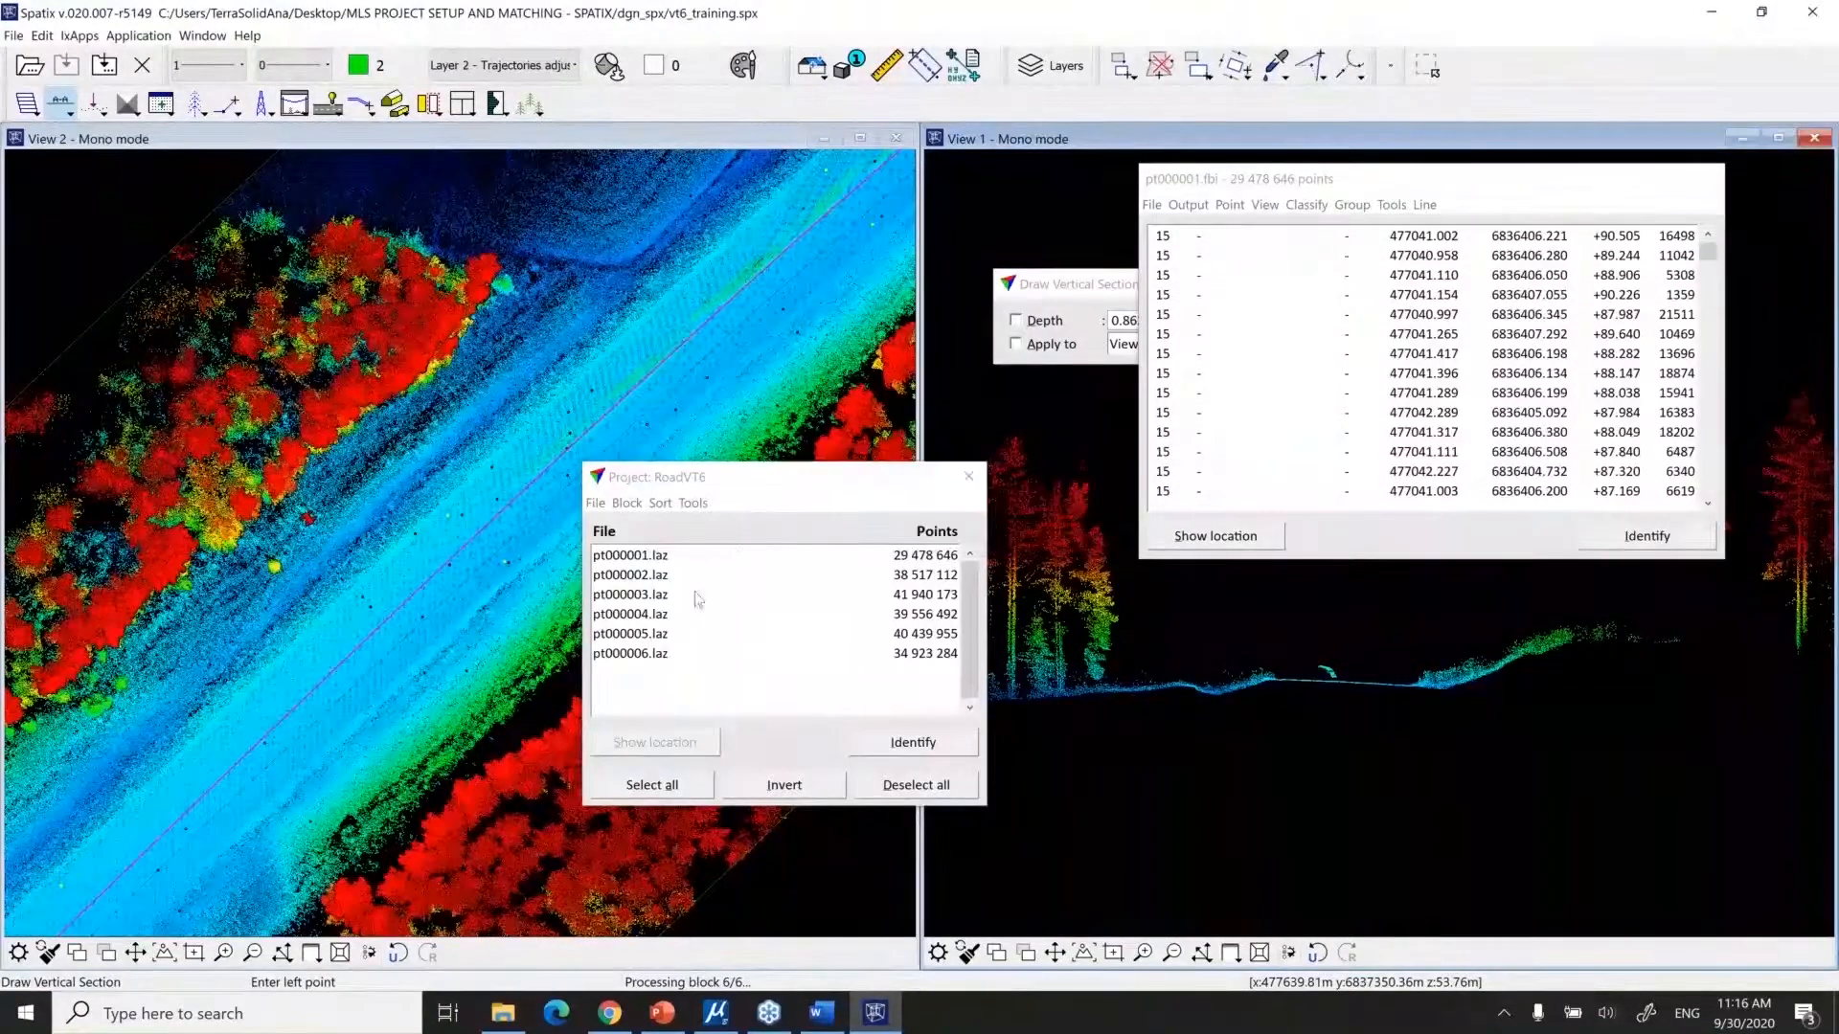
left_click(595, 504)
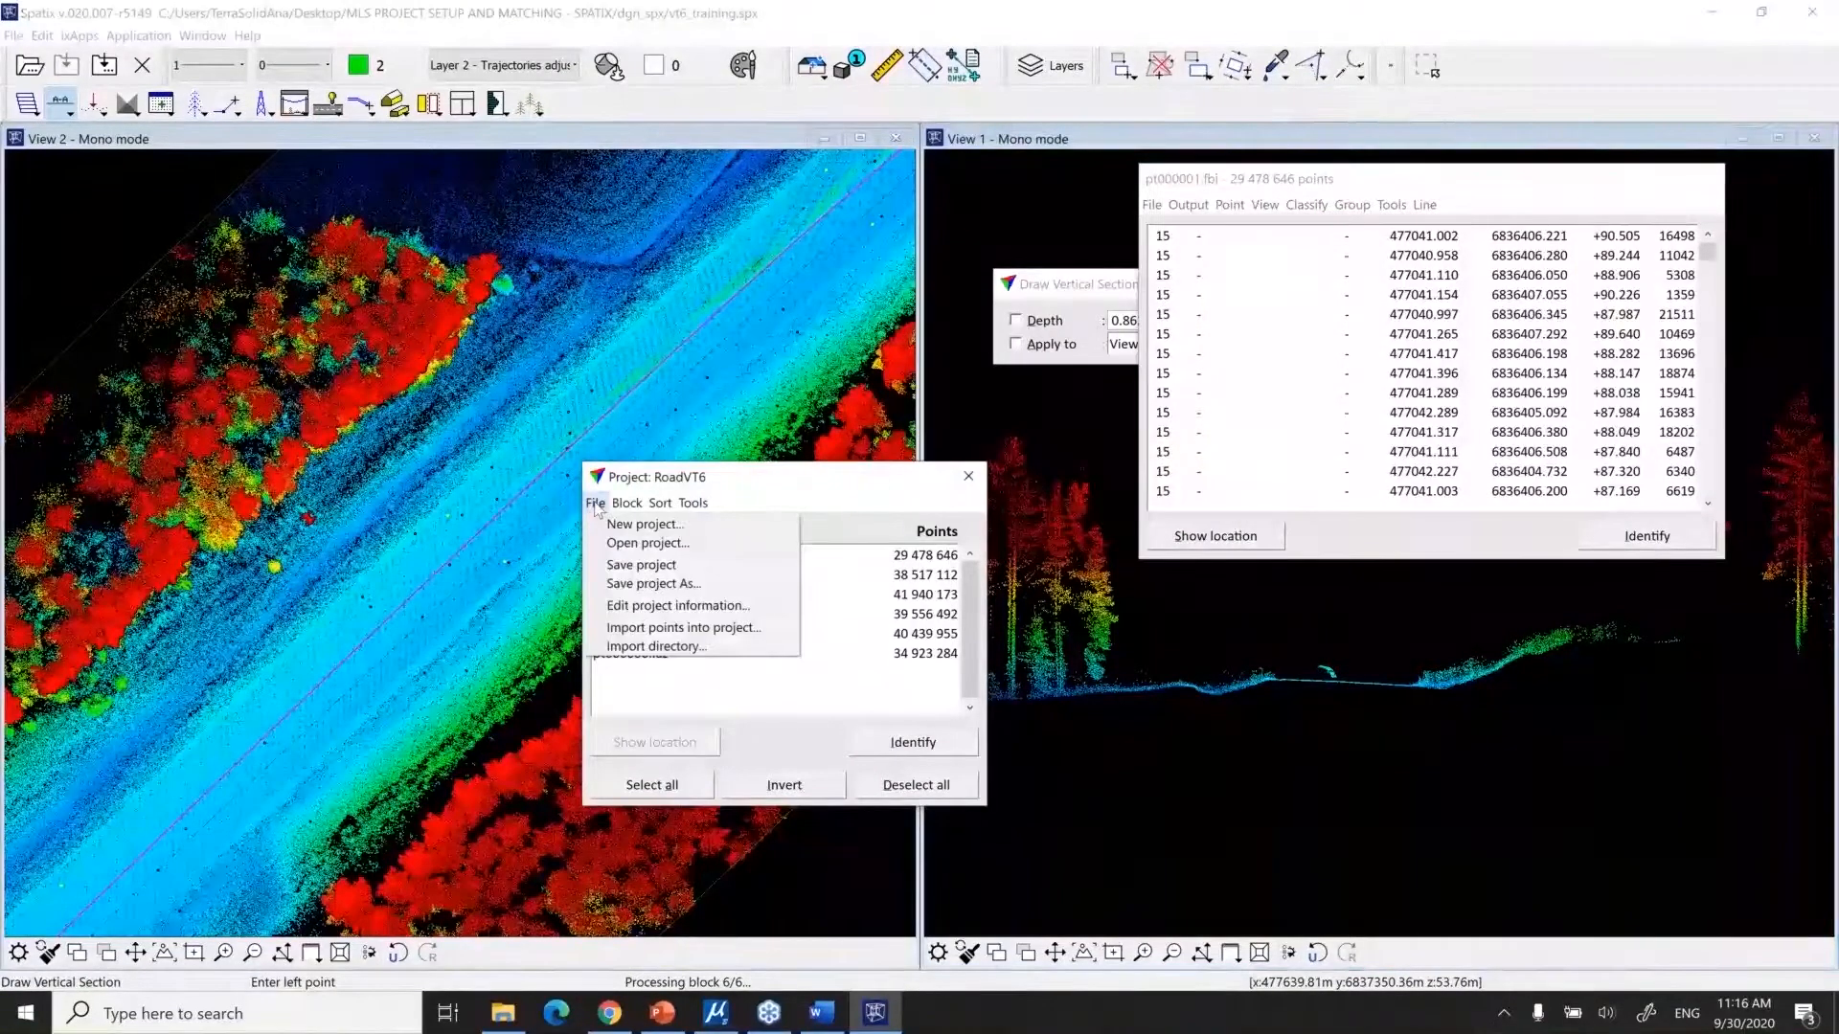
left_click(675, 605)
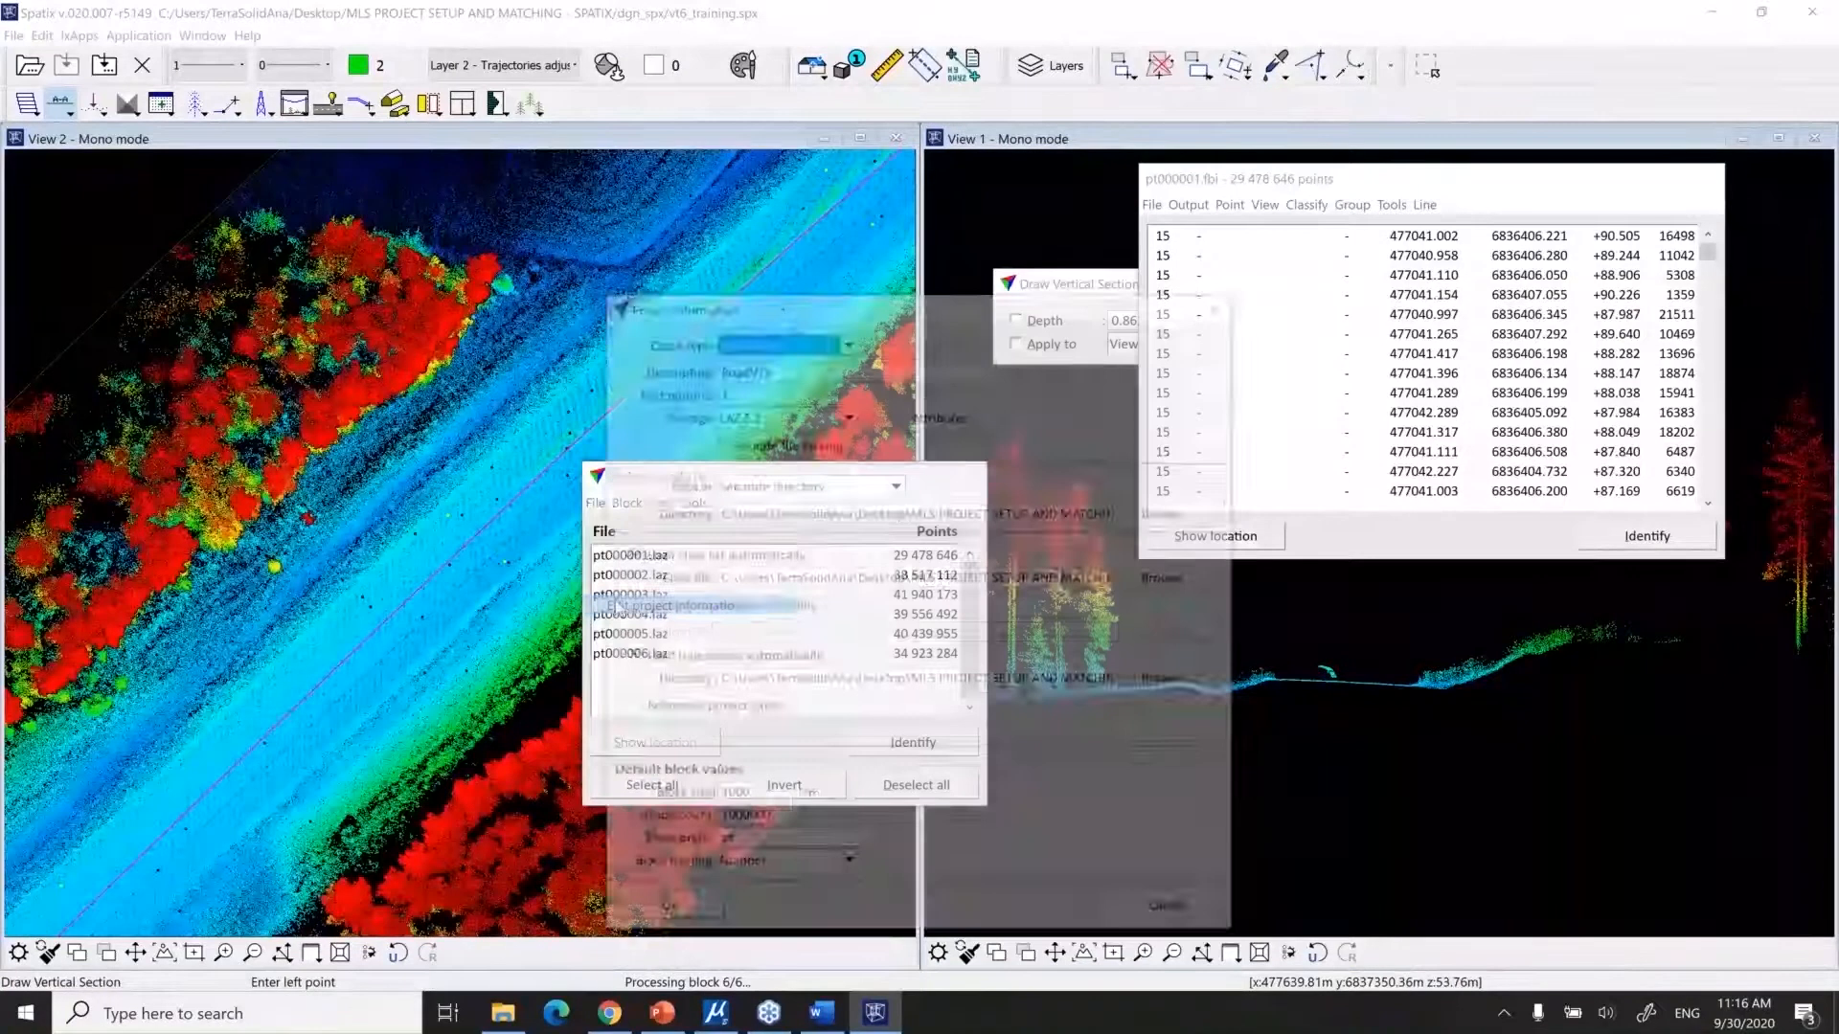
key("Right")
key("Right")
key("Right")
key("Right")
key("Right")
key("Right")
key("Right")
key("Right")
key("Right")
key("Right")
key("Right")
key("Right")
key("Right")
key("Right")
key("Right")
key("Right")
key("Right")
key("Right")
key("Right")
key("Right")
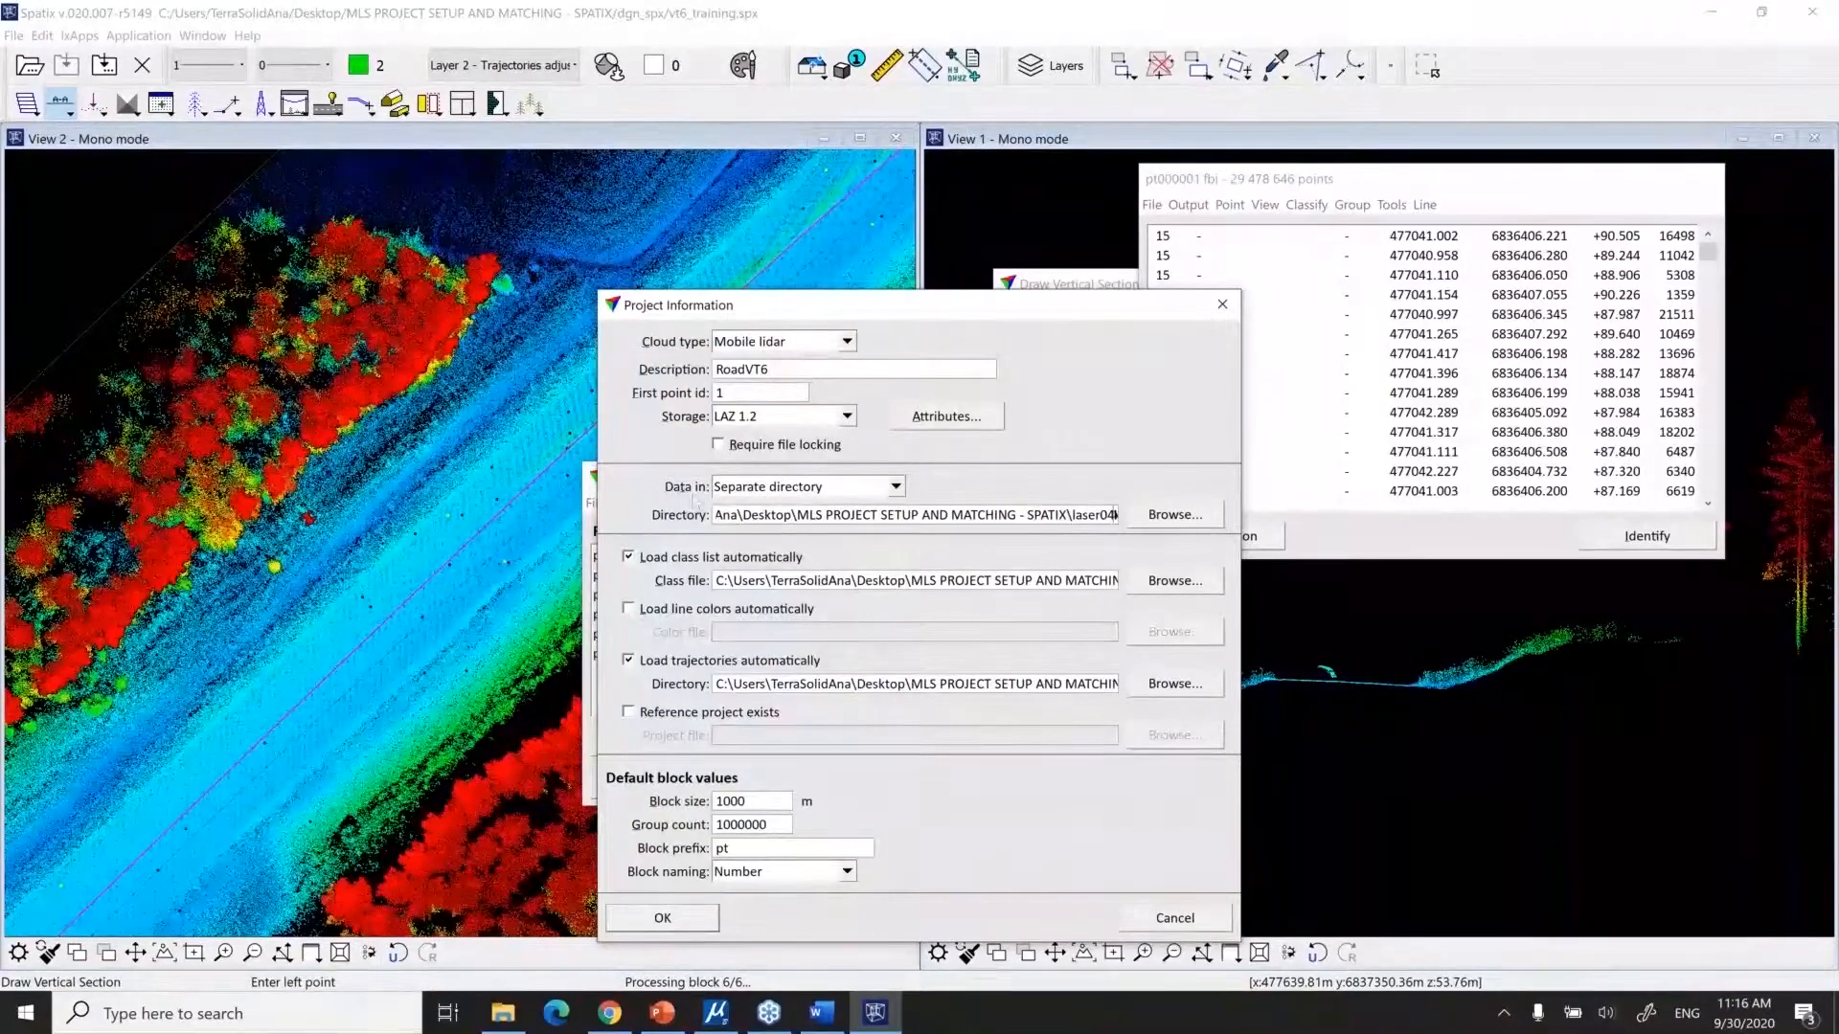
left_click(1161, 518)
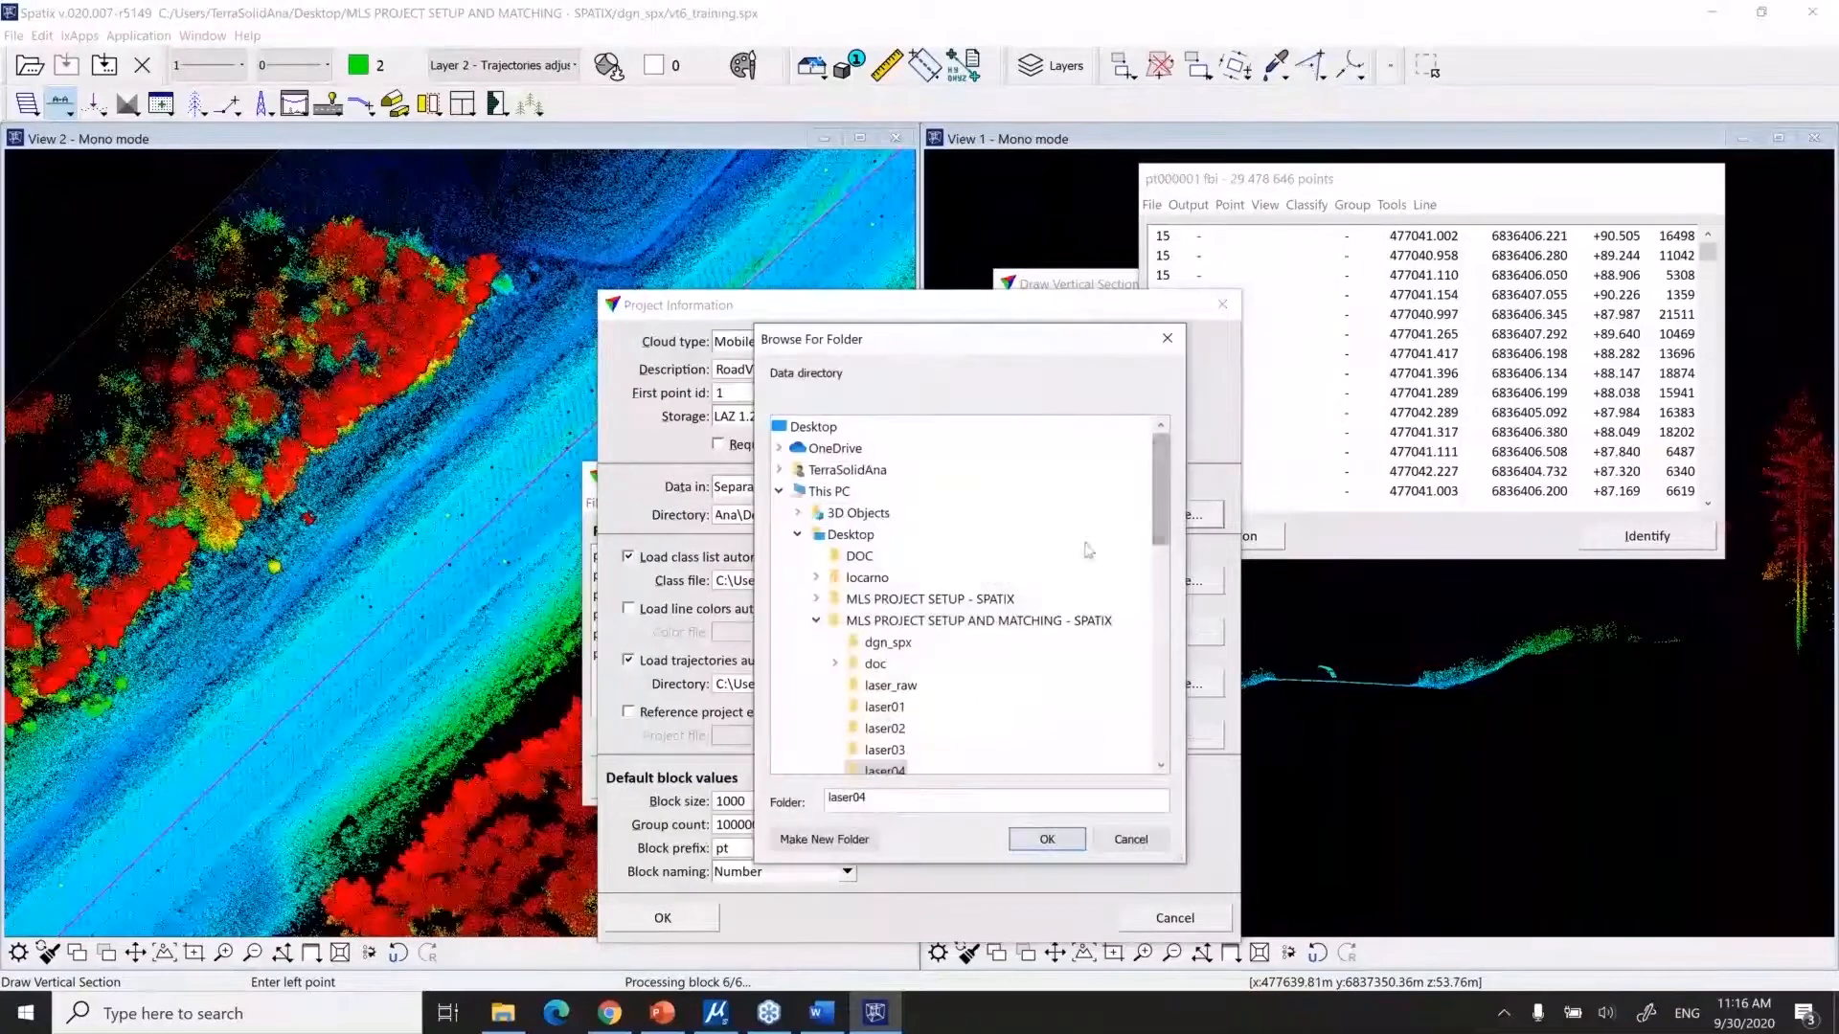
left_click_drag(1161, 491, 1160, 594)
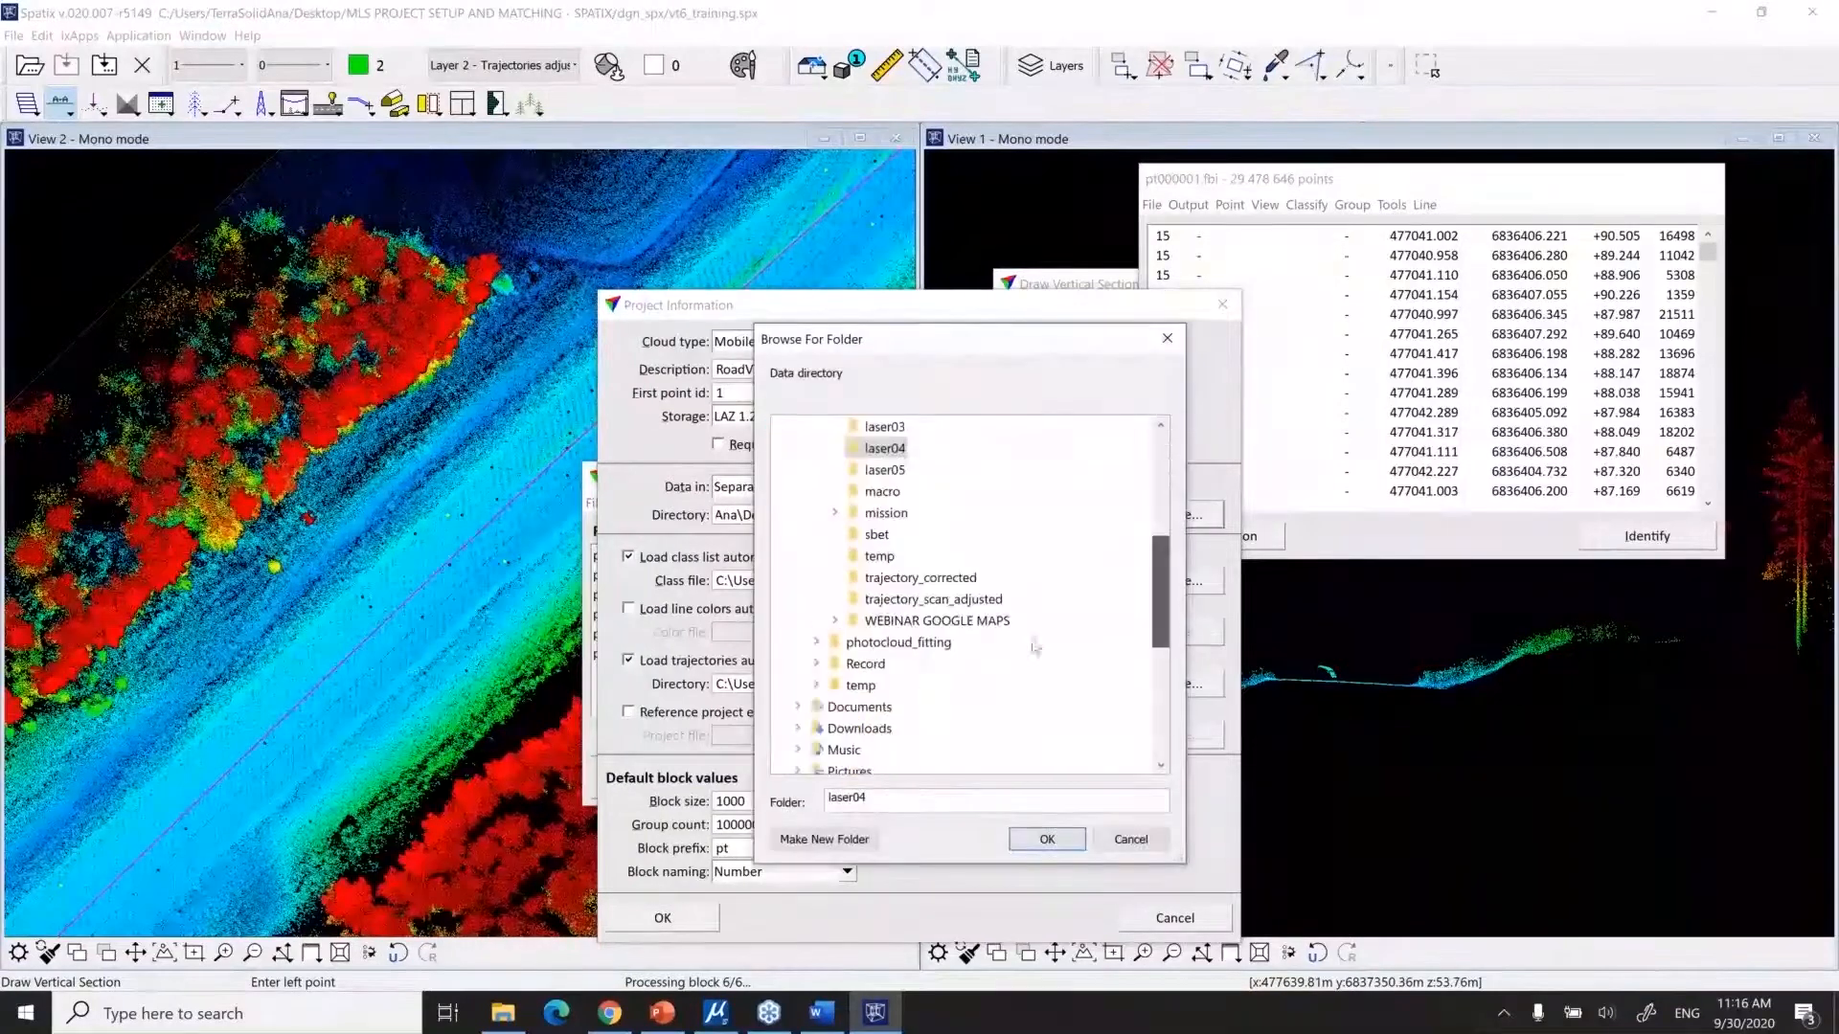
left_click(883, 469)
left_click(1047, 838)
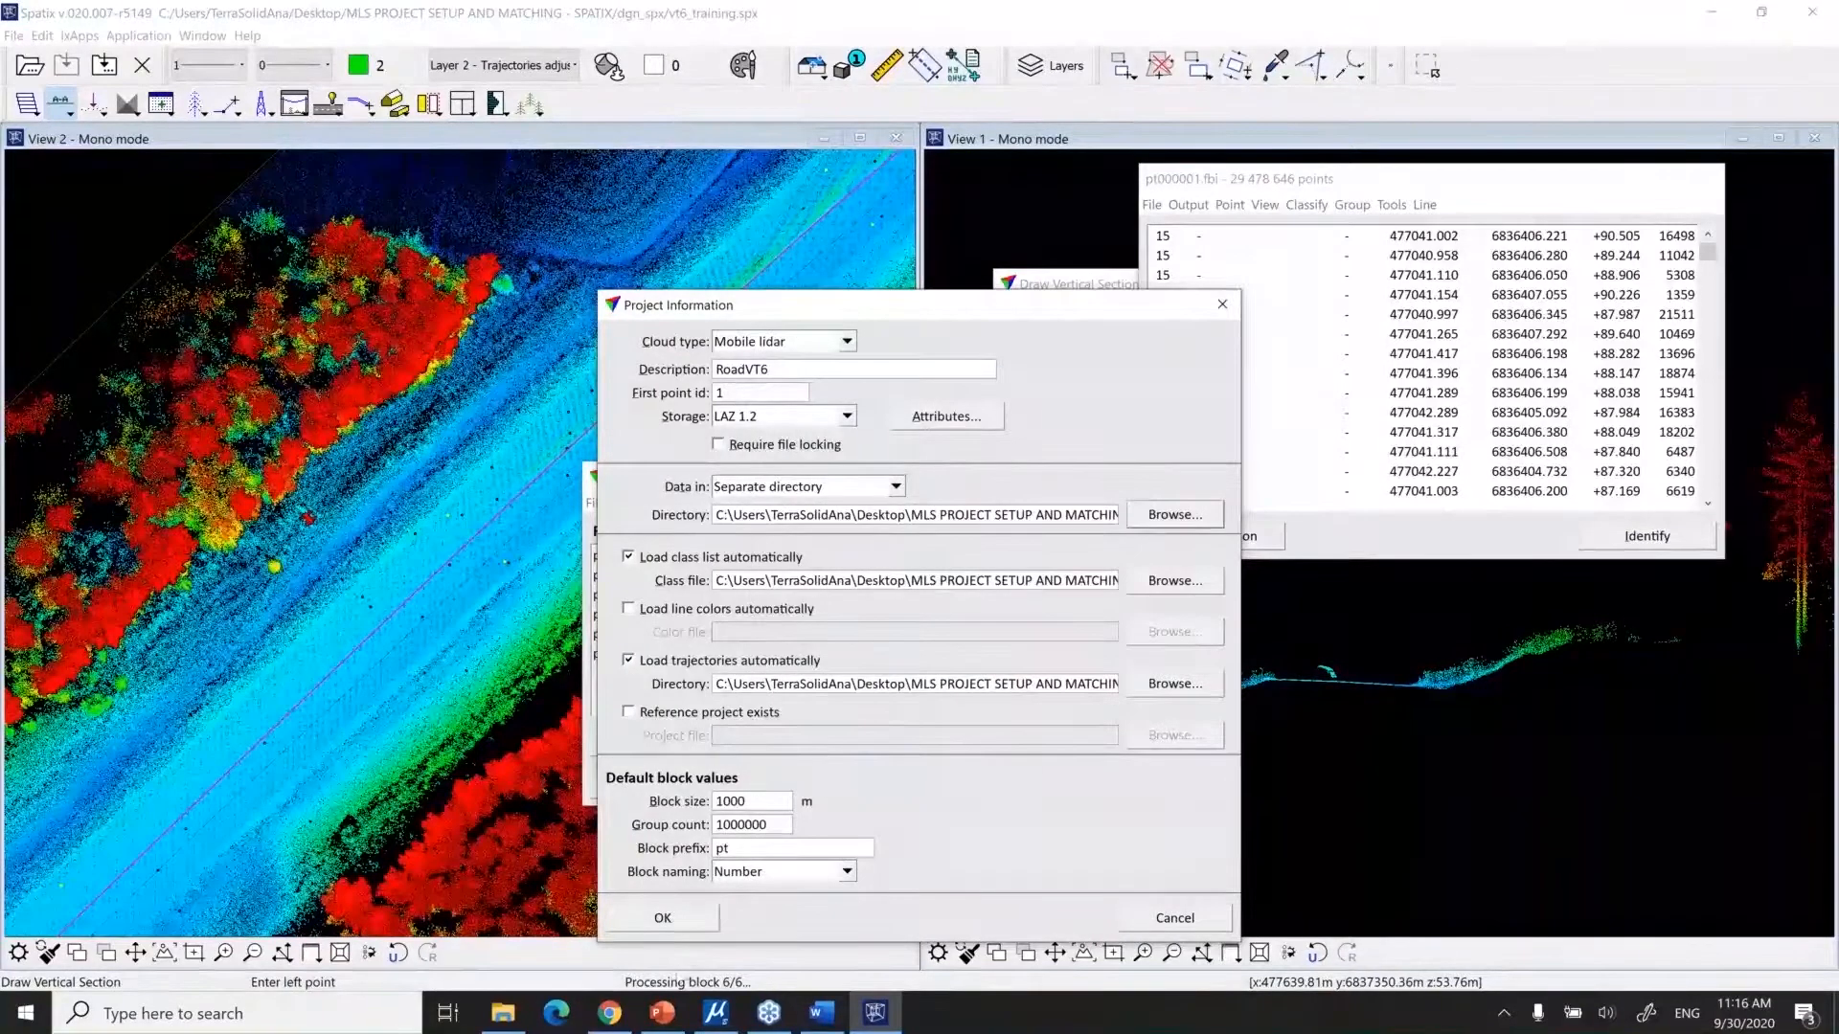
left_click(658, 923)
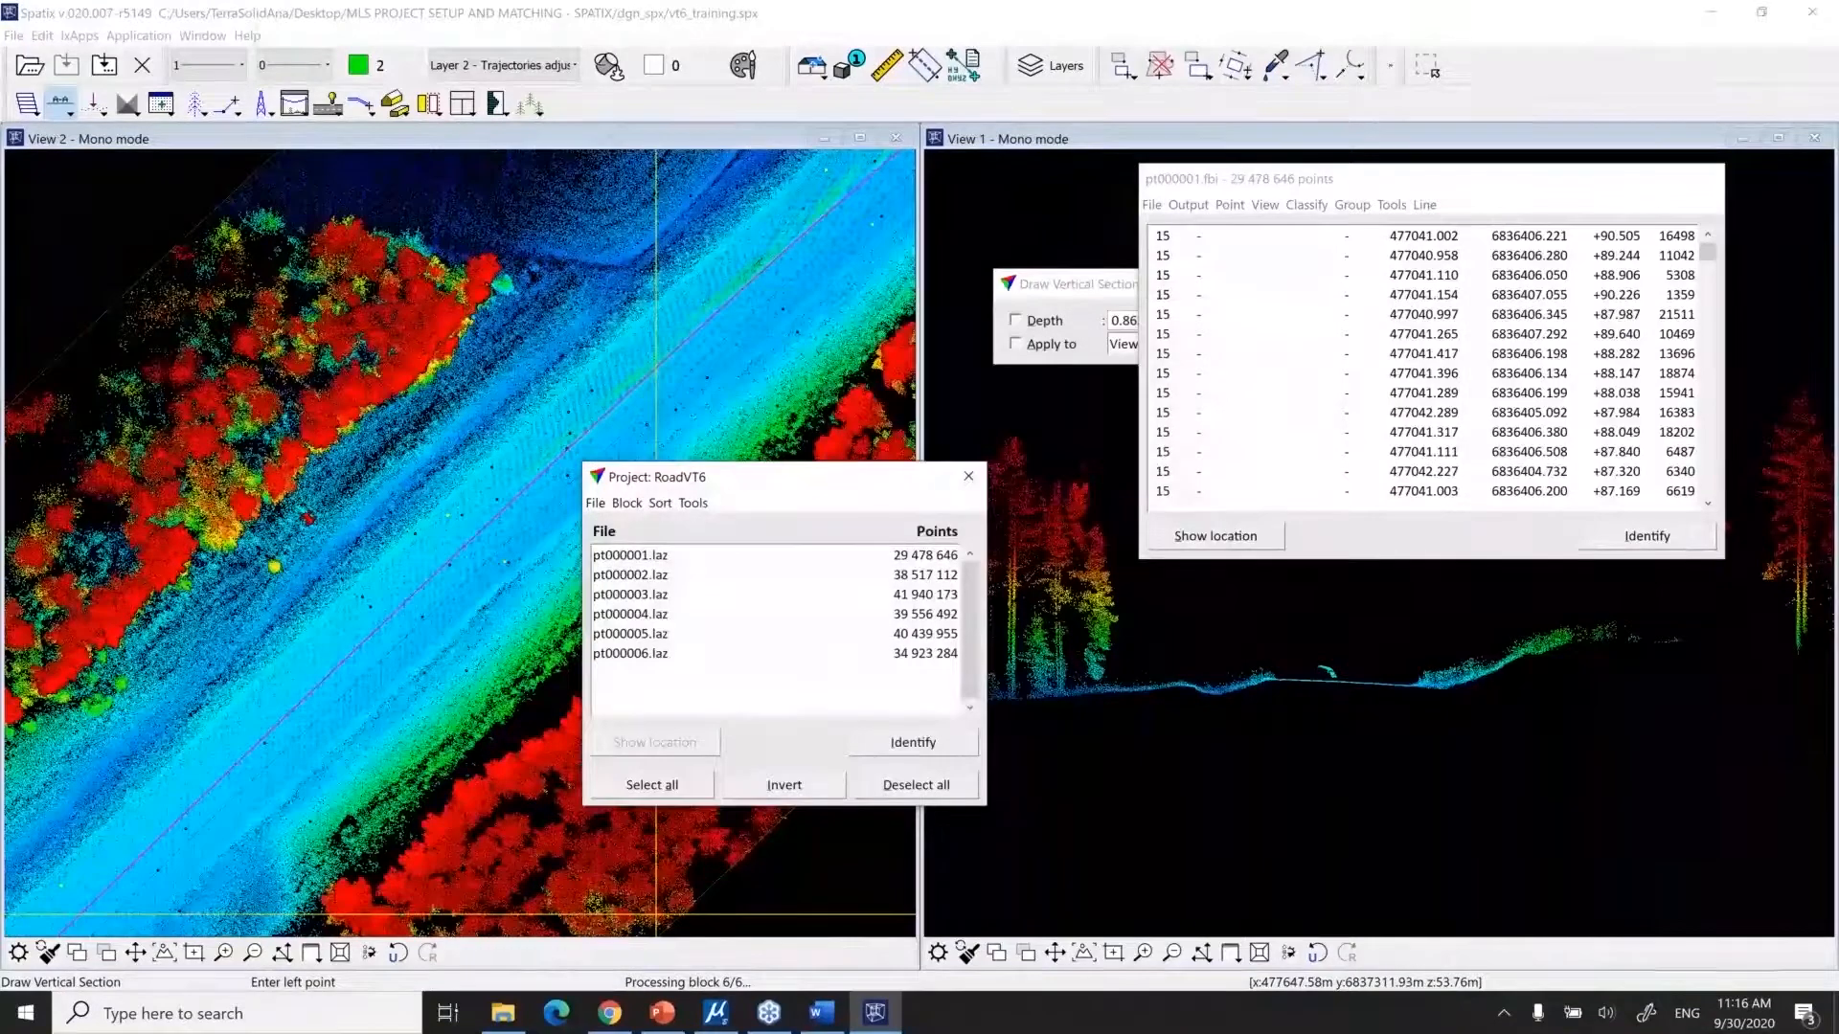
Switch to File Explorer and examine the LAZ file sizes in laser05 and the folder's total size
left_click(503, 1012)
double_click(739, 593)
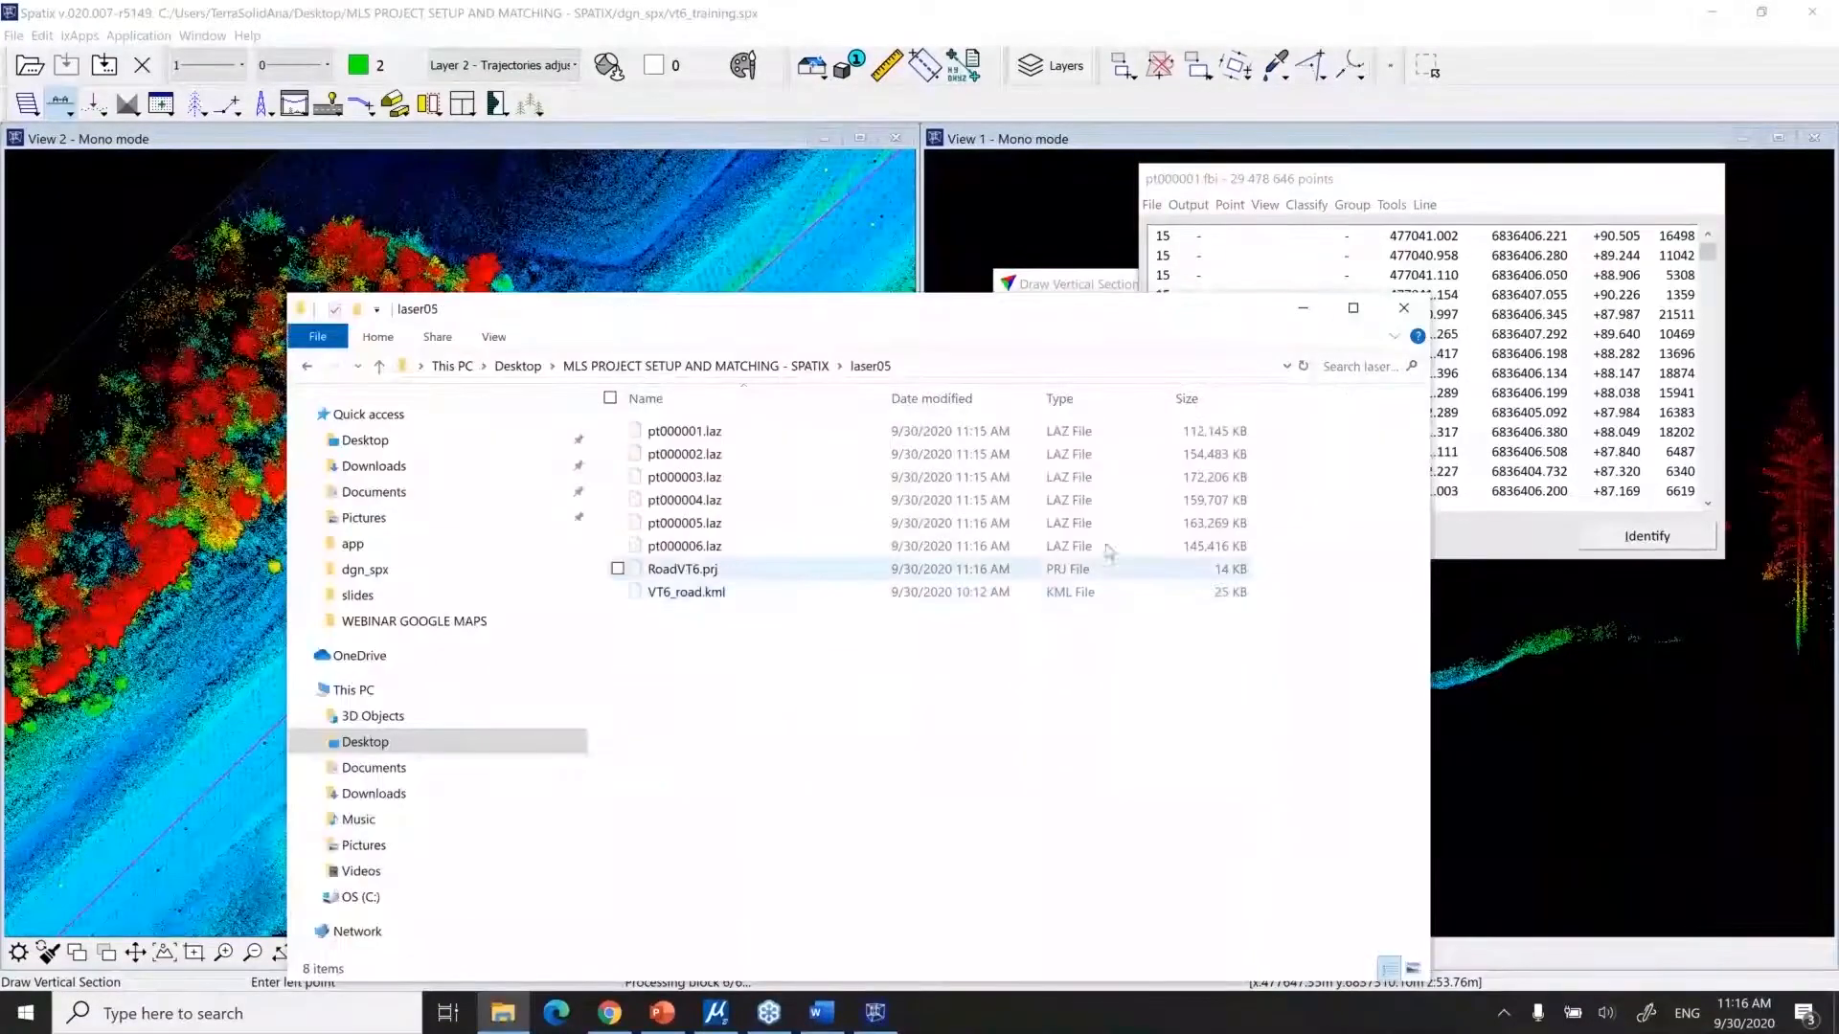
left_click(695, 366)
right_click(686, 598)
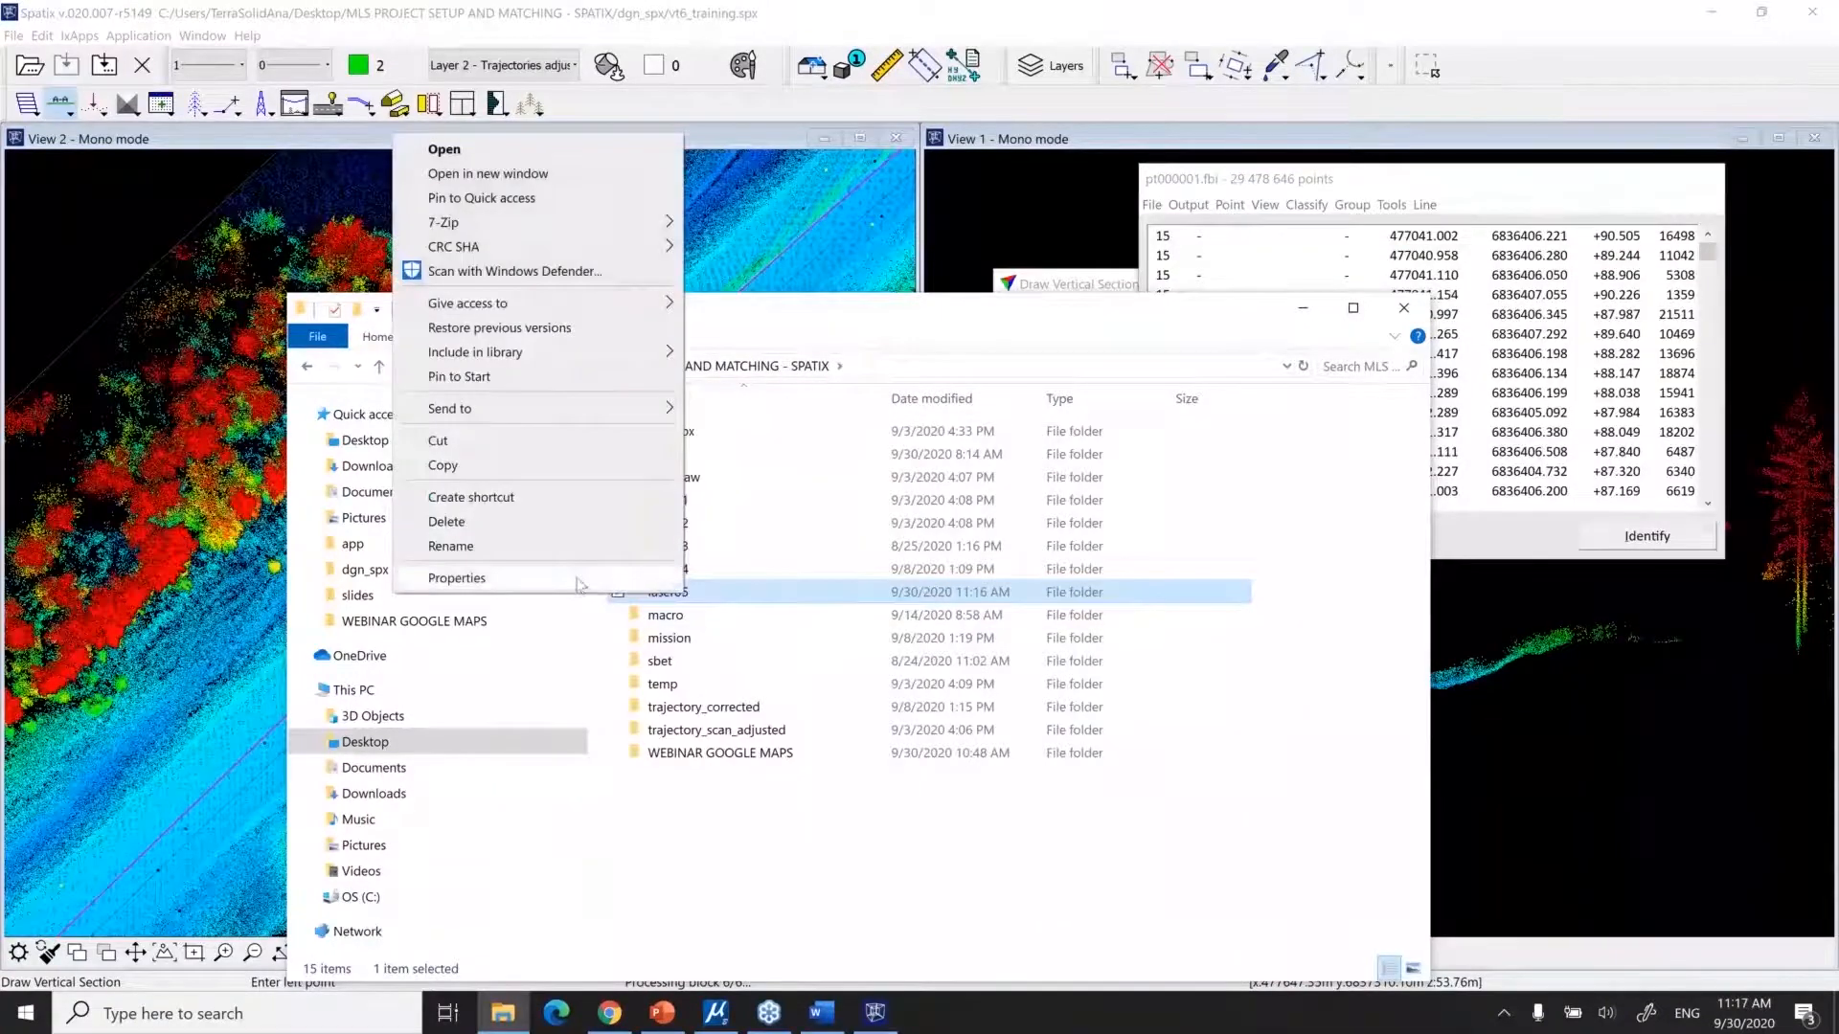
left_click(579, 581)
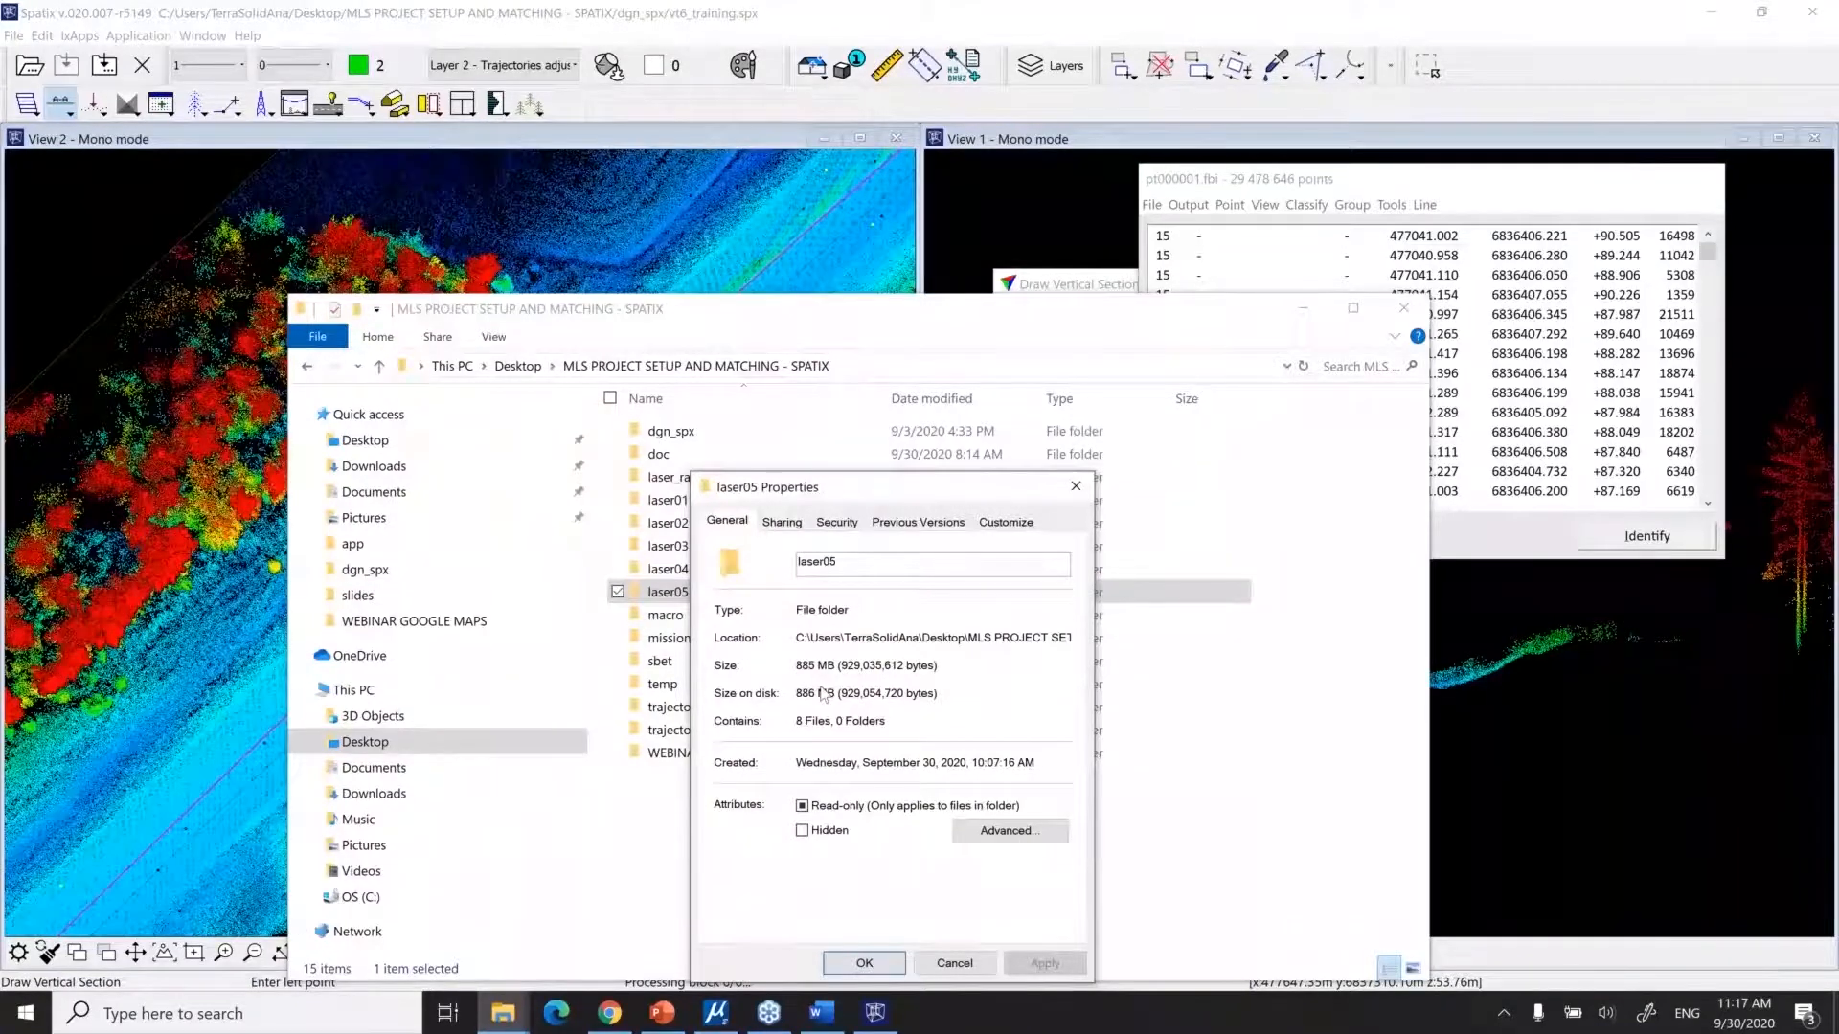
left_click(1075, 489)
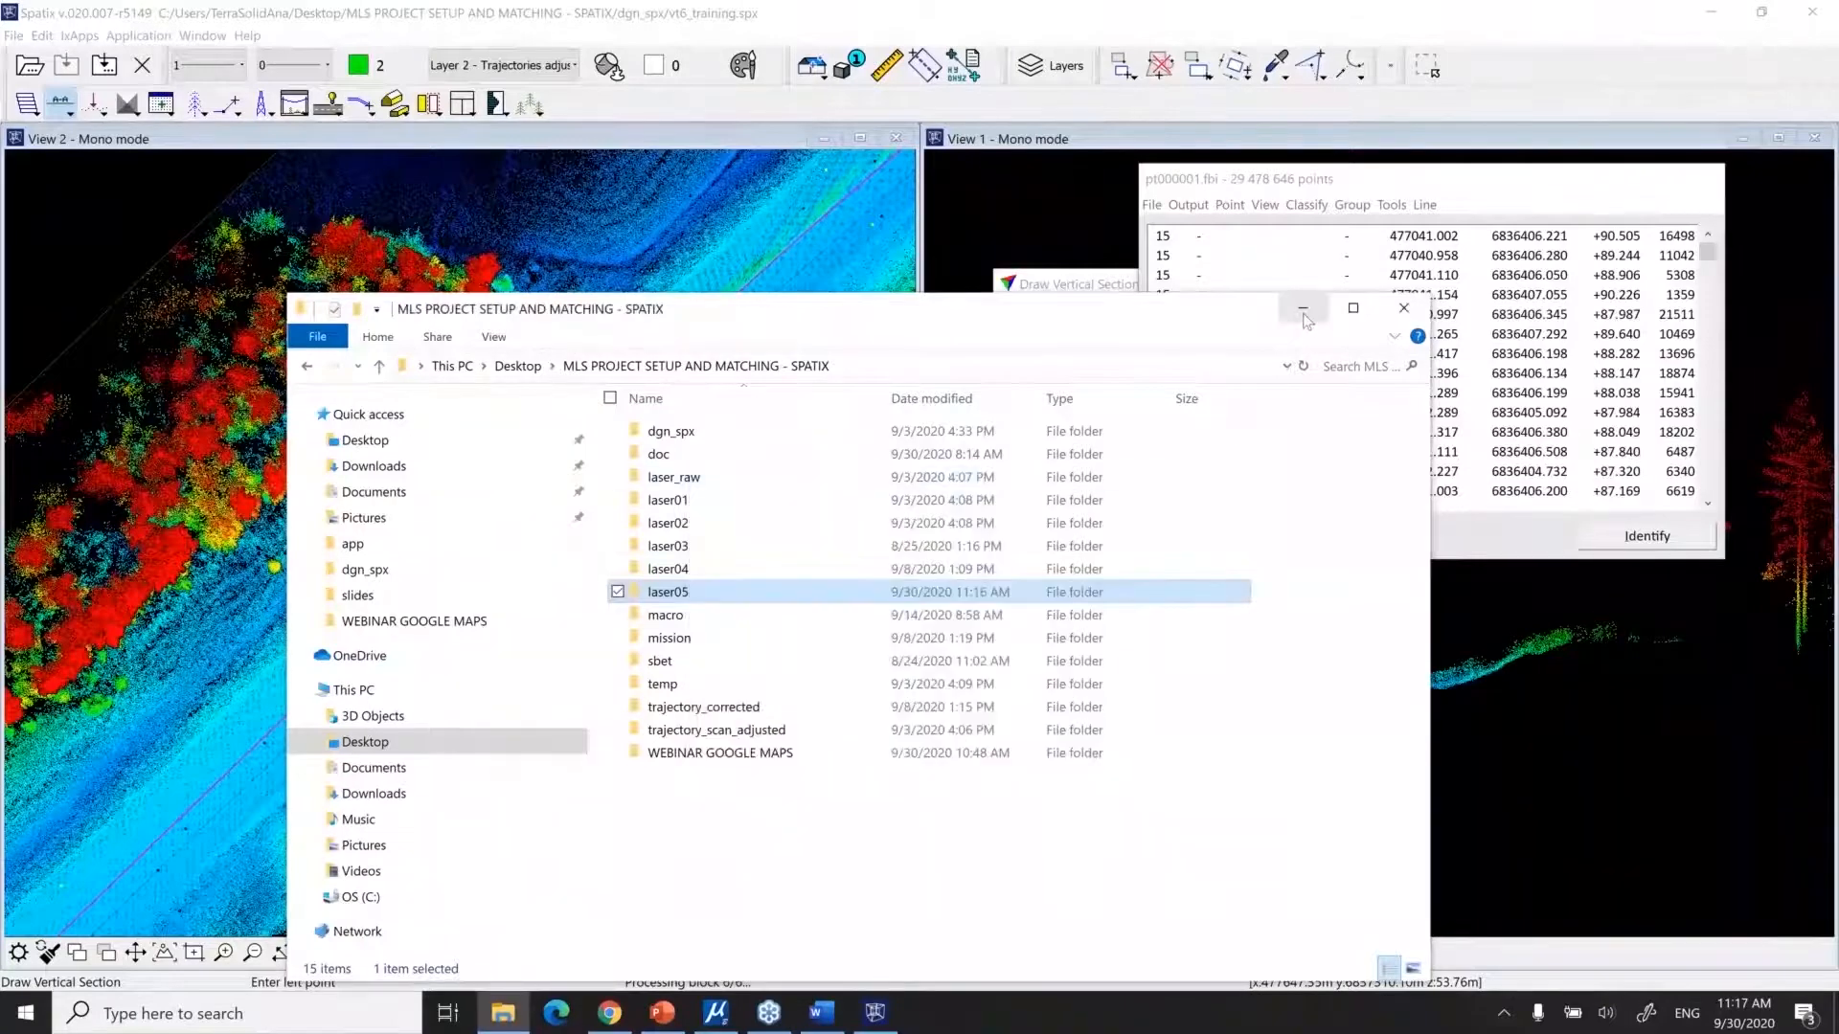
left_click(1302, 310)
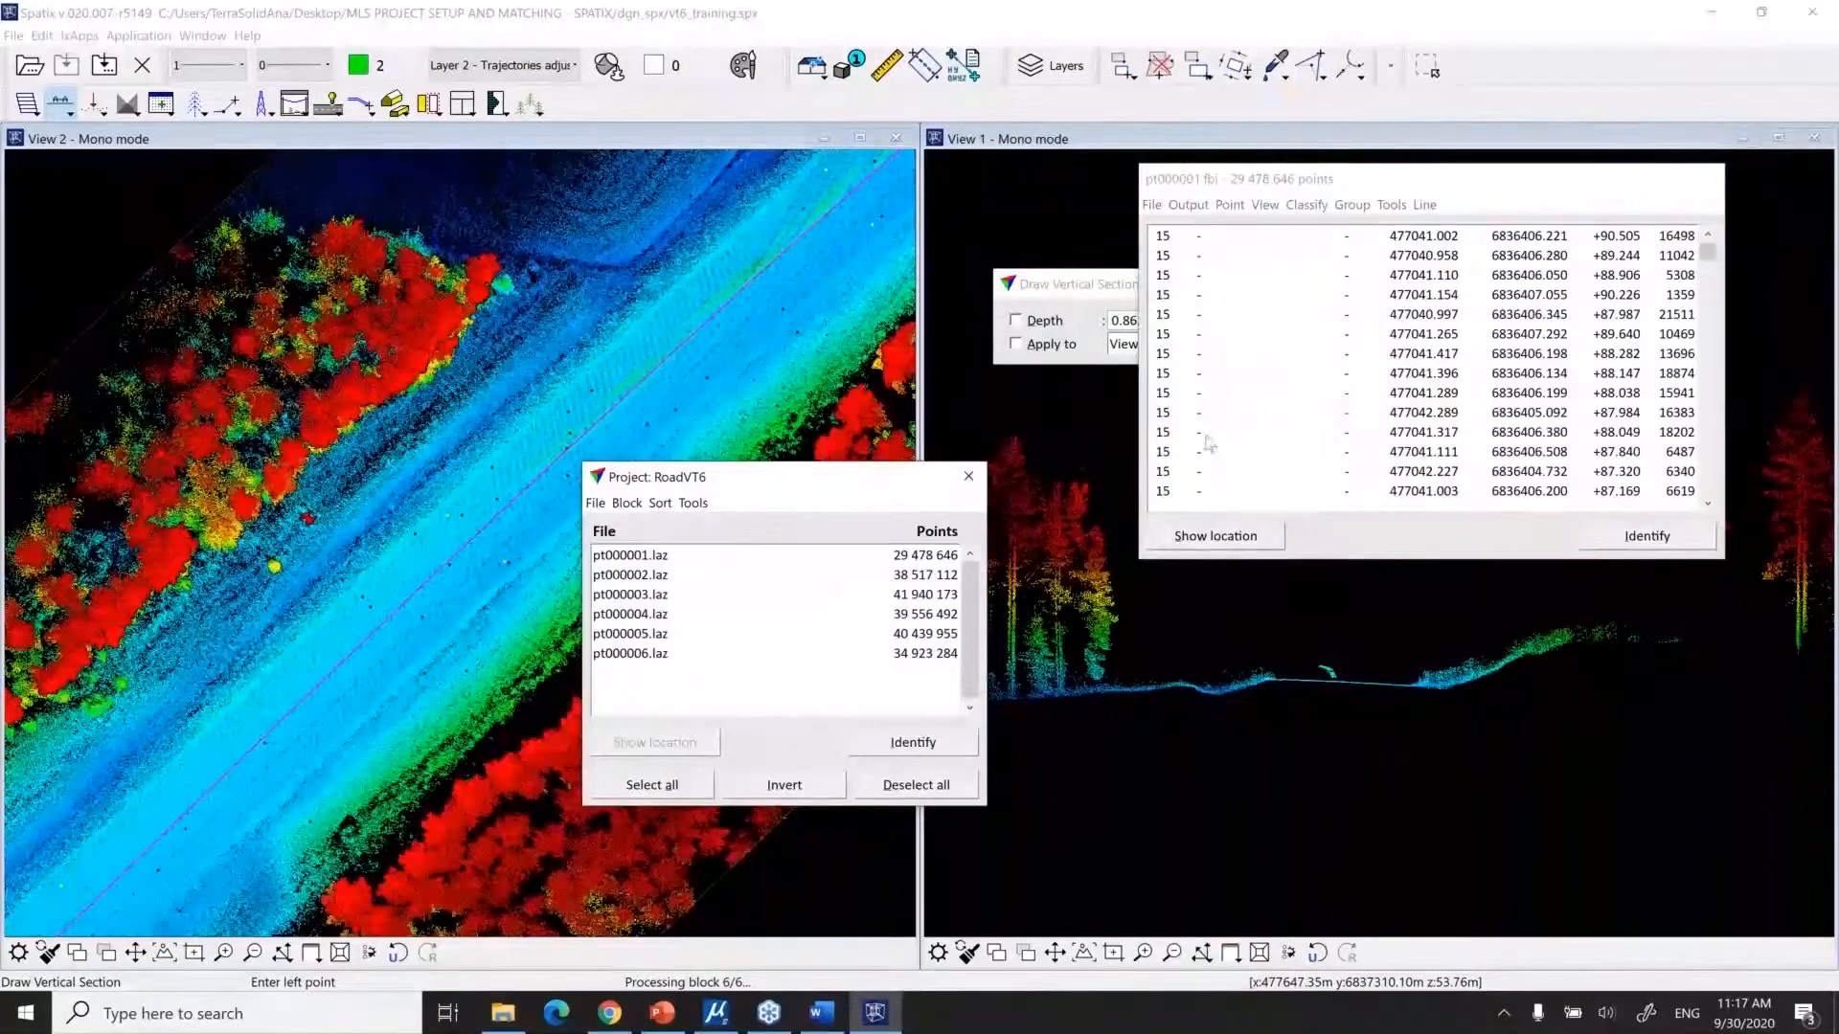
Hide the Time stamp and Line fields from the TerraScan point list
left_click(1266, 205)
left_click(1304, 304)
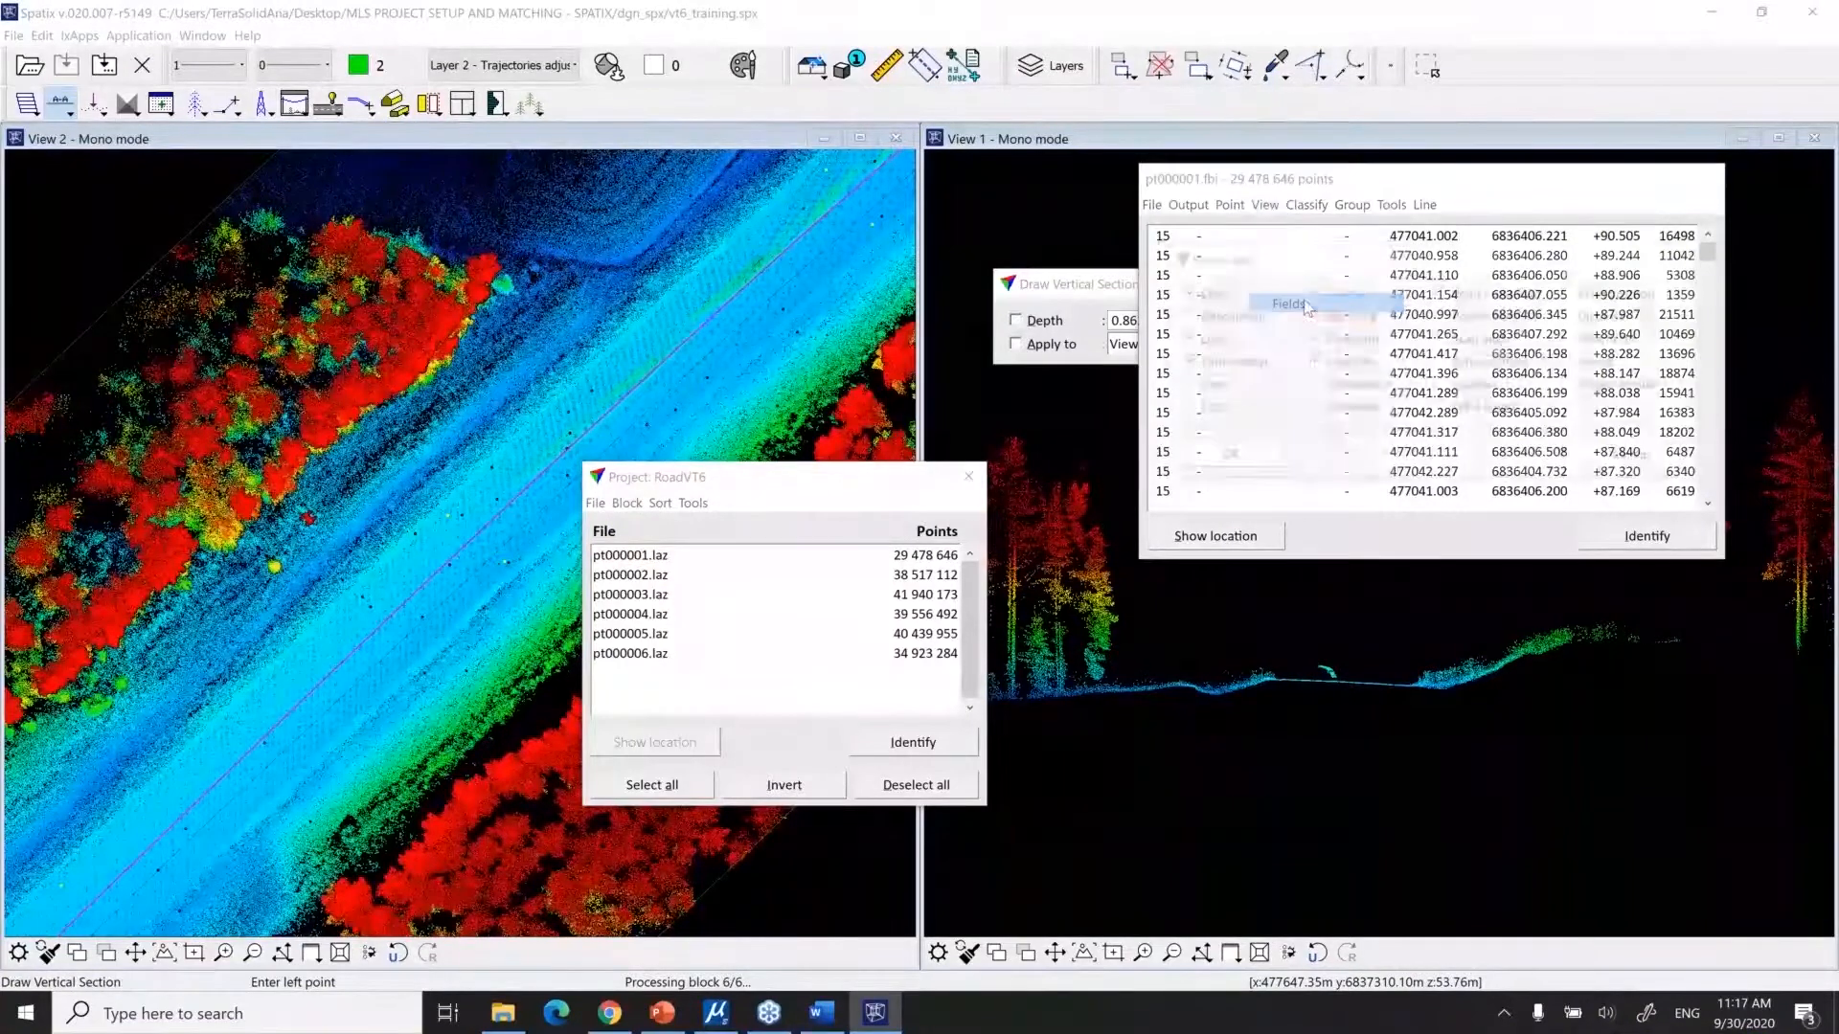
left_click(1183, 366)
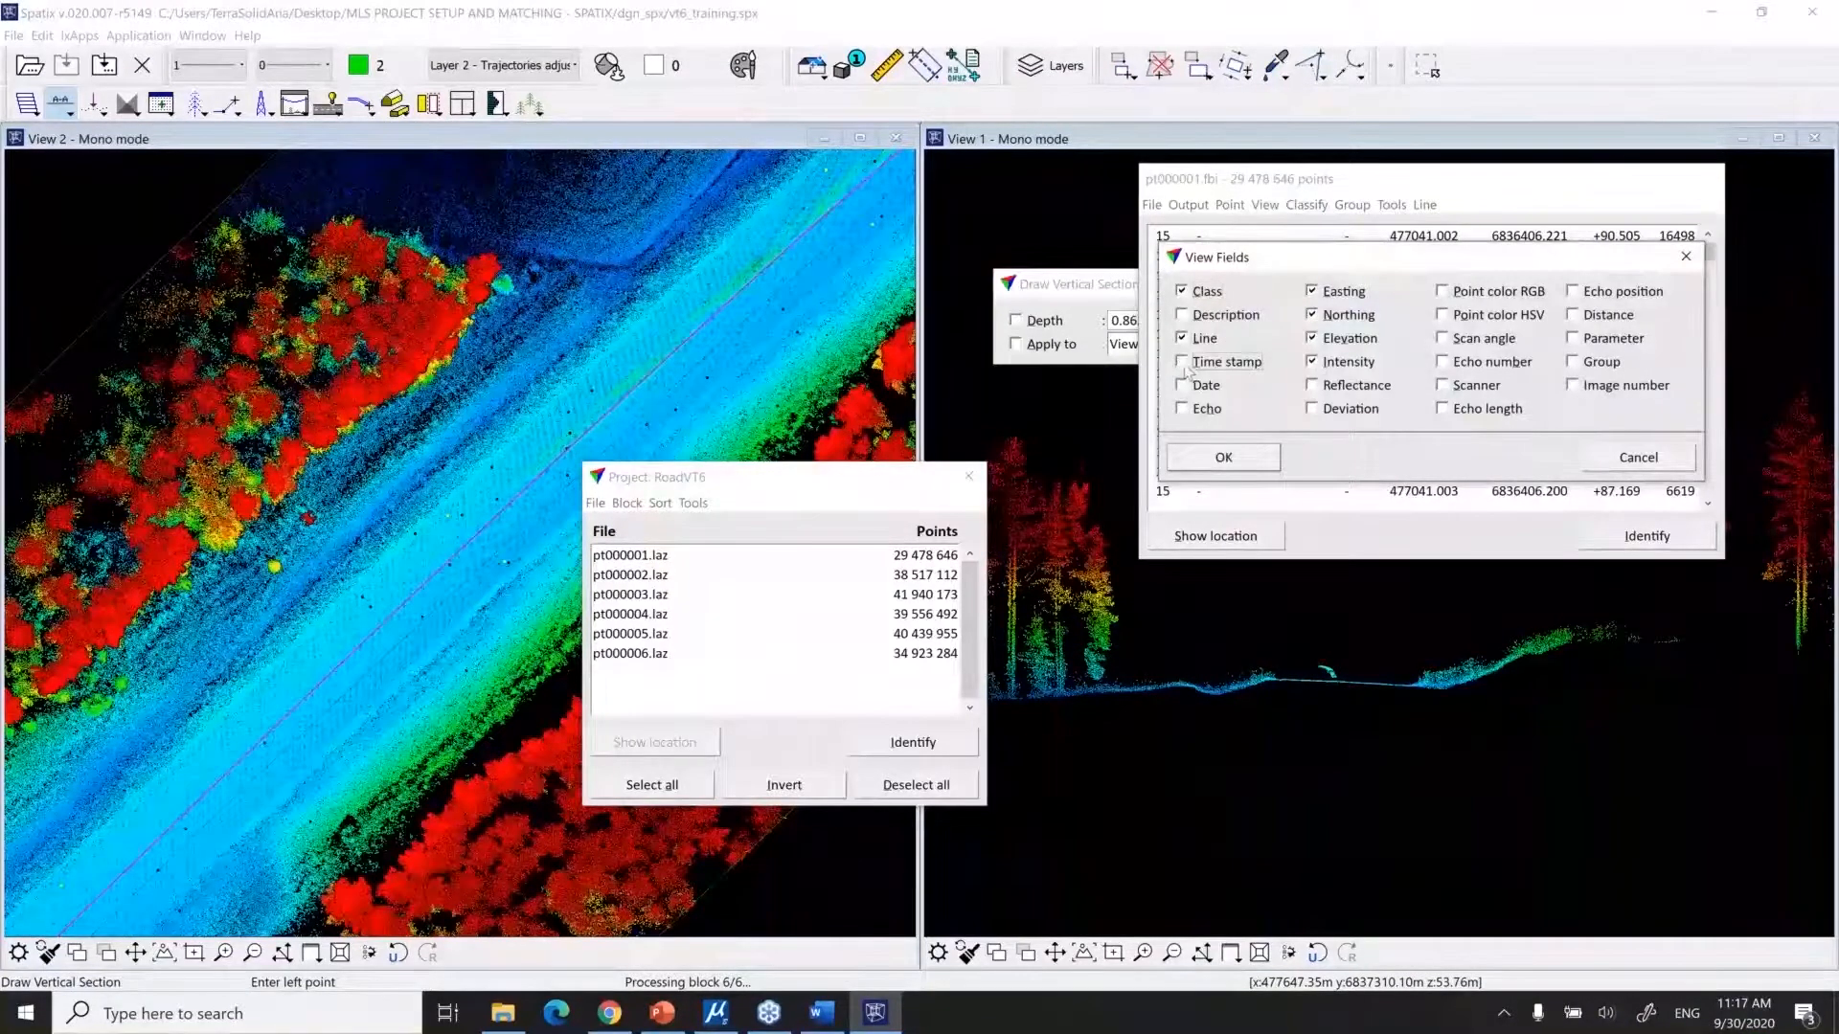
left_click(1183, 338)
left_click(1234, 458)
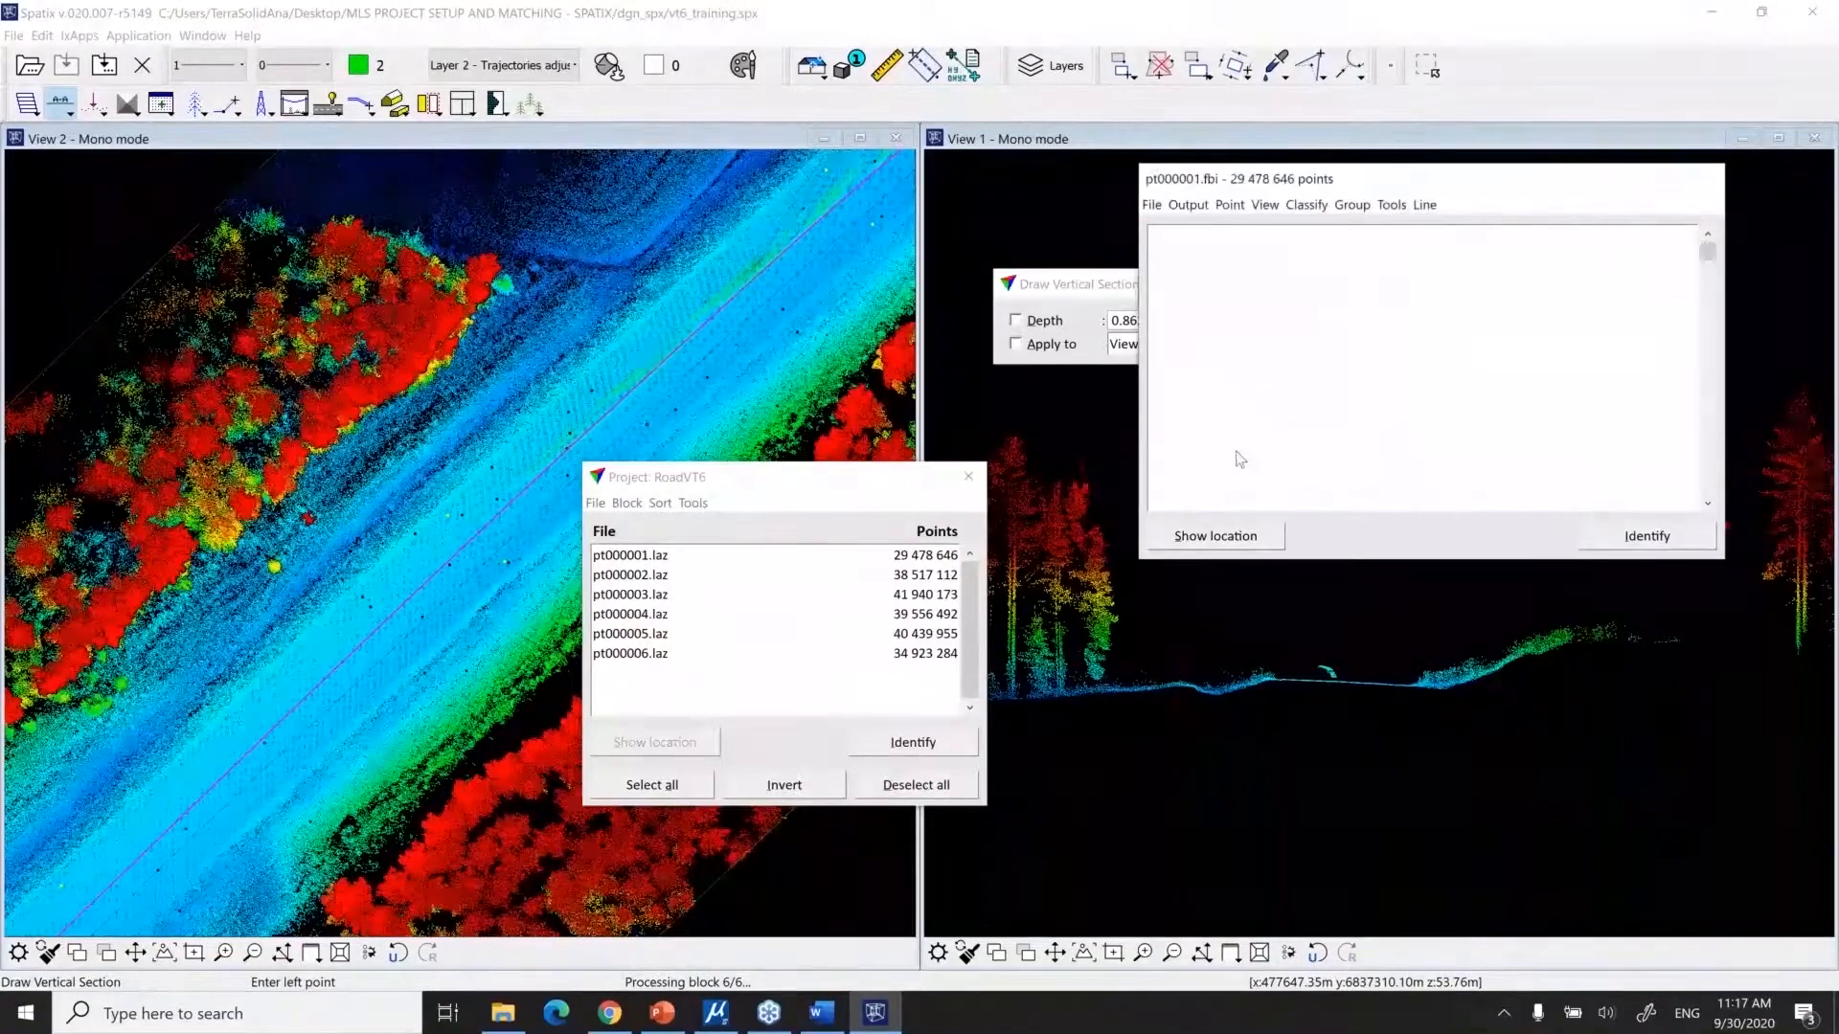
Open the project block pt000001.laz by identifying it along the road in View 2
left_click(1151, 205)
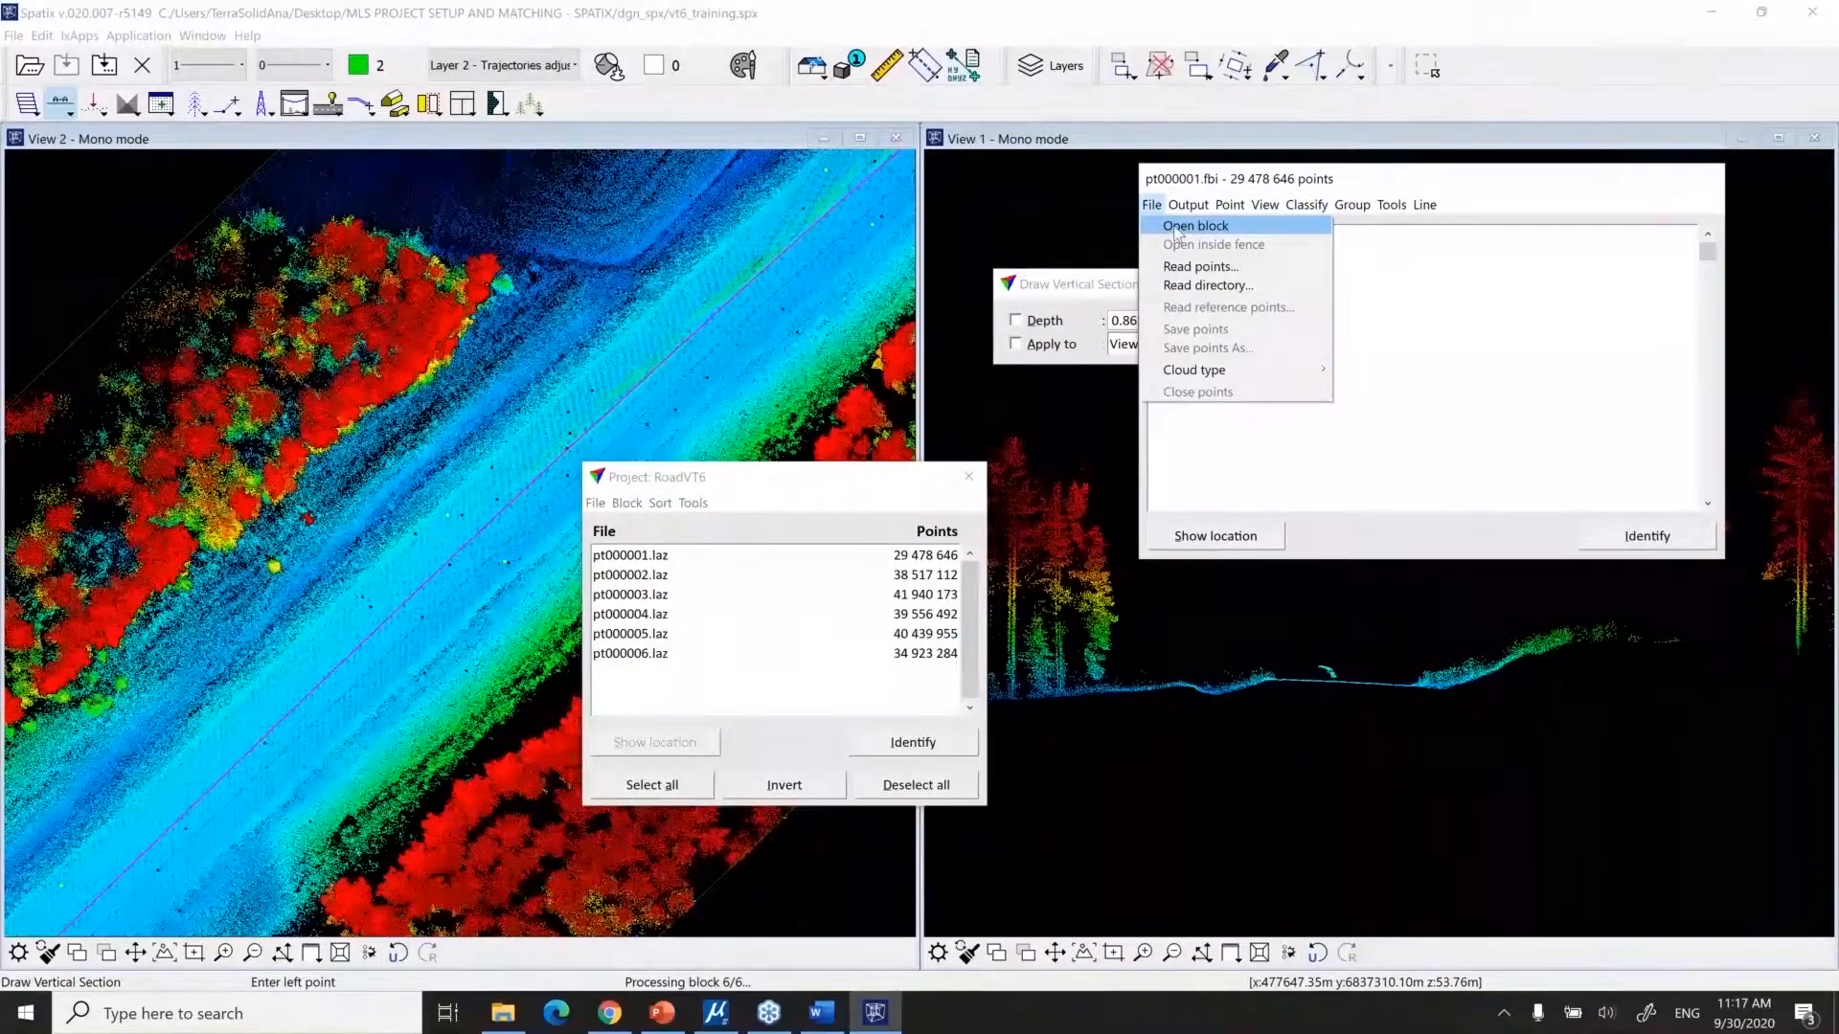
left_click(1177, 228)
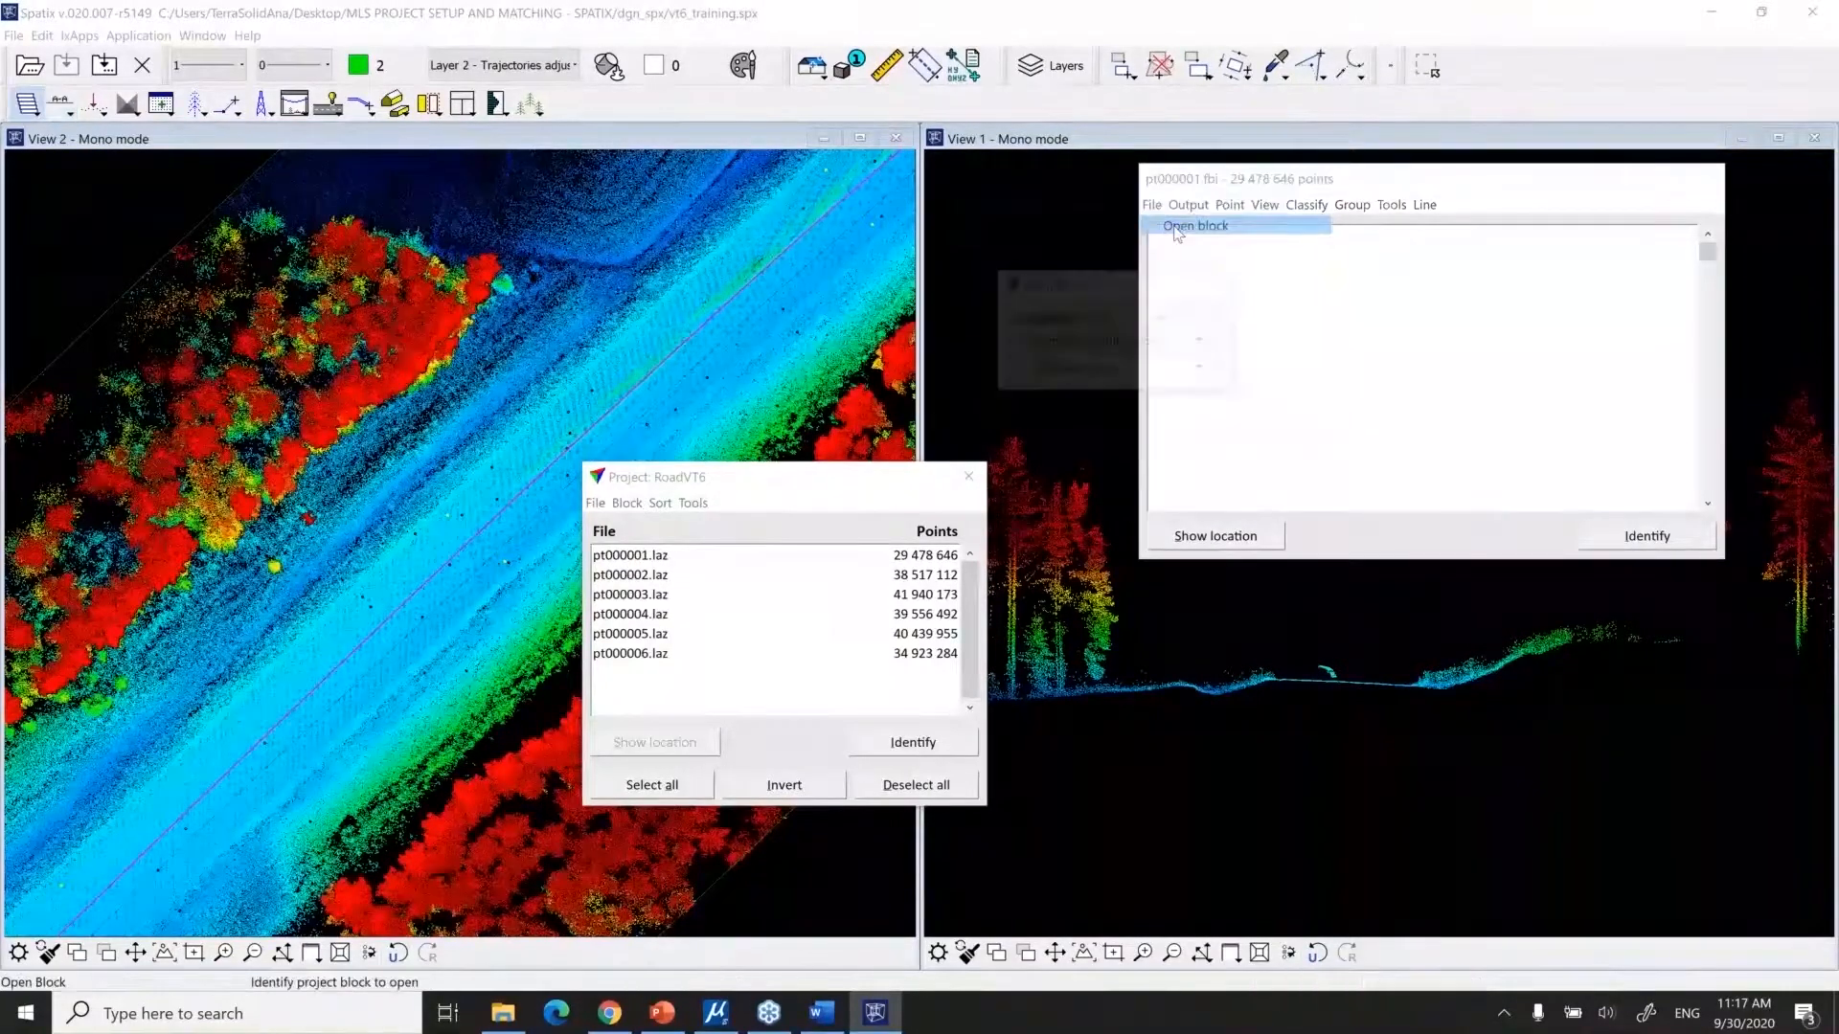
left_click(511, 410)
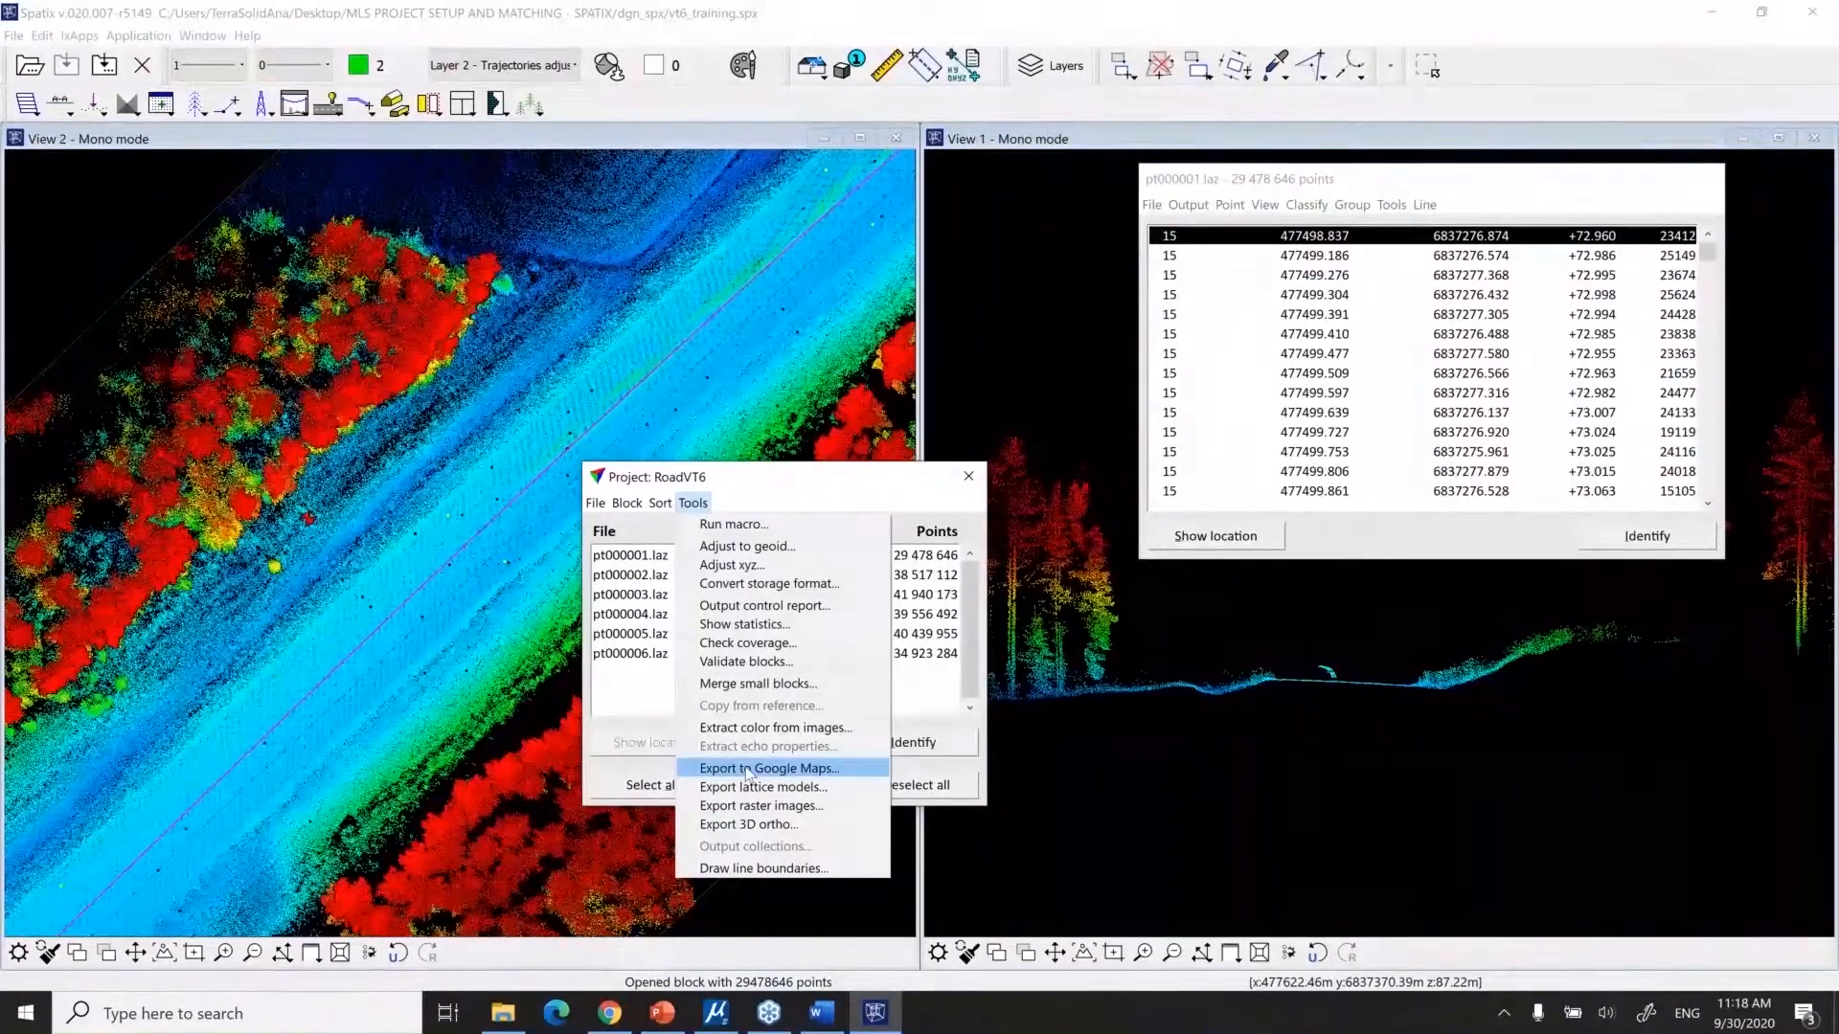
Start exporting the project blocks to Google Maps with ETRS-GK30 as the projection
left_click(748, 768)
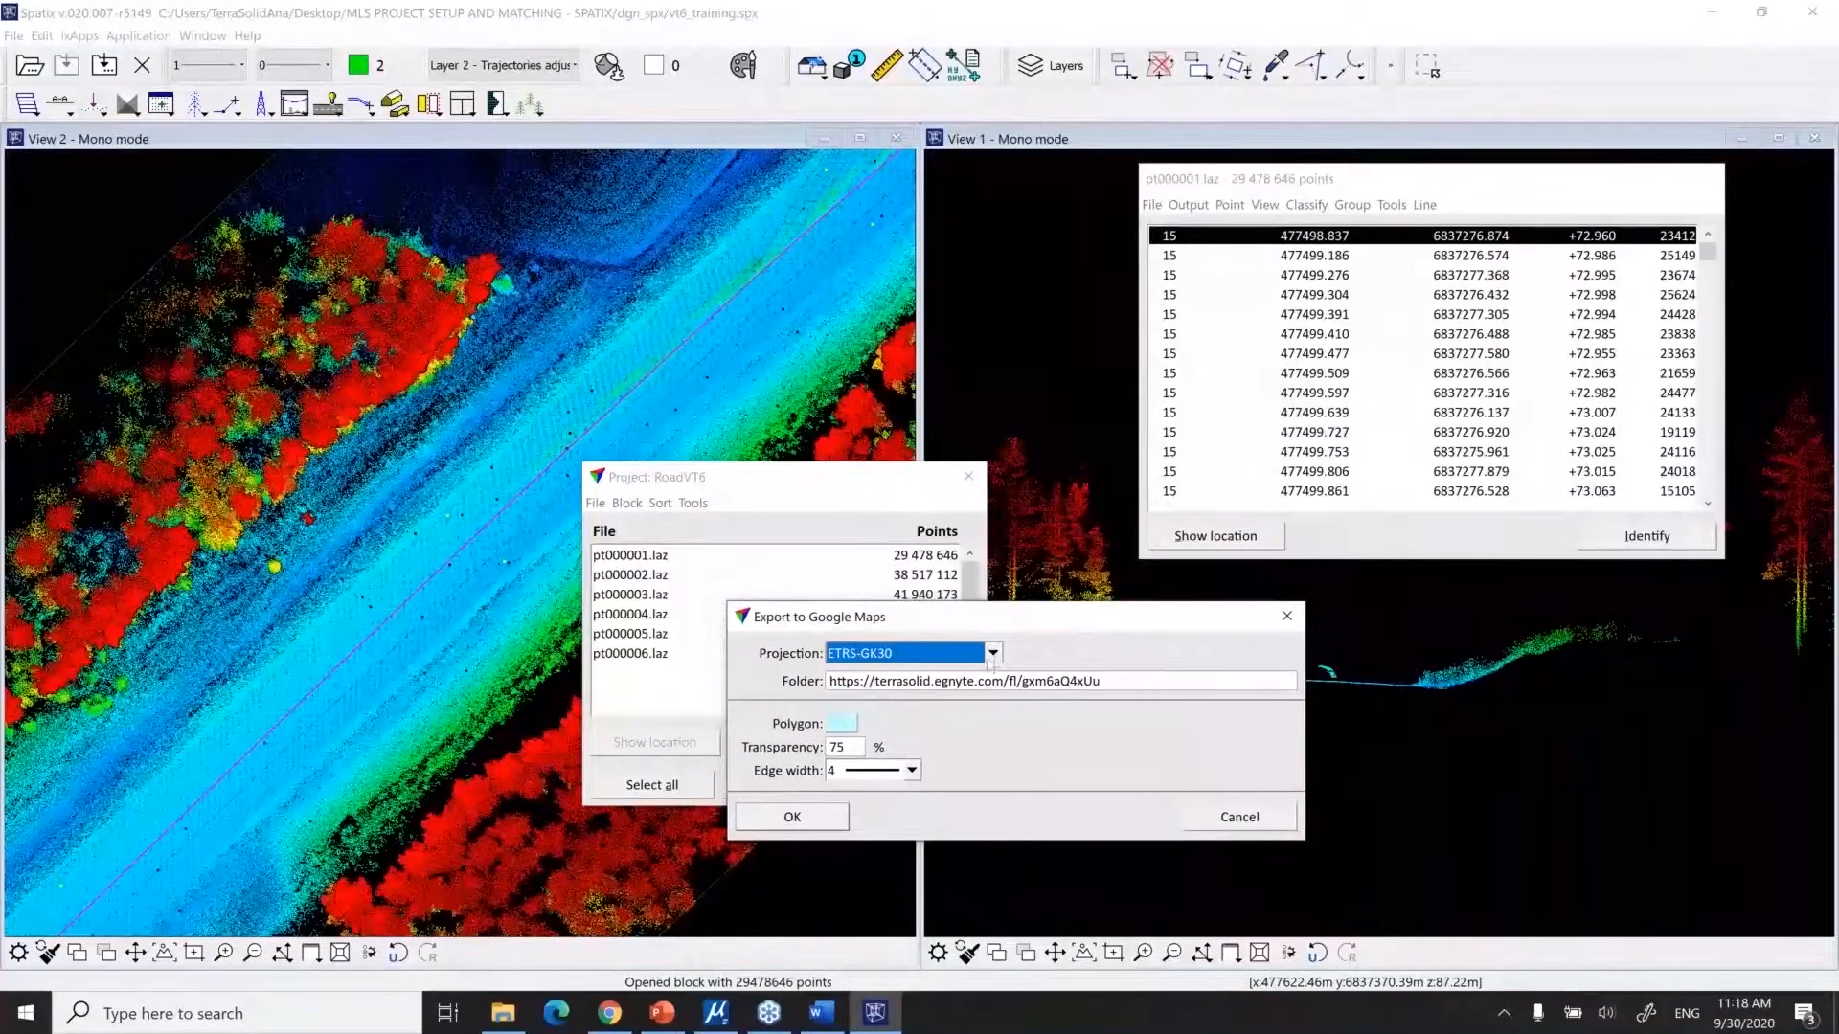
left_click(994, 655)
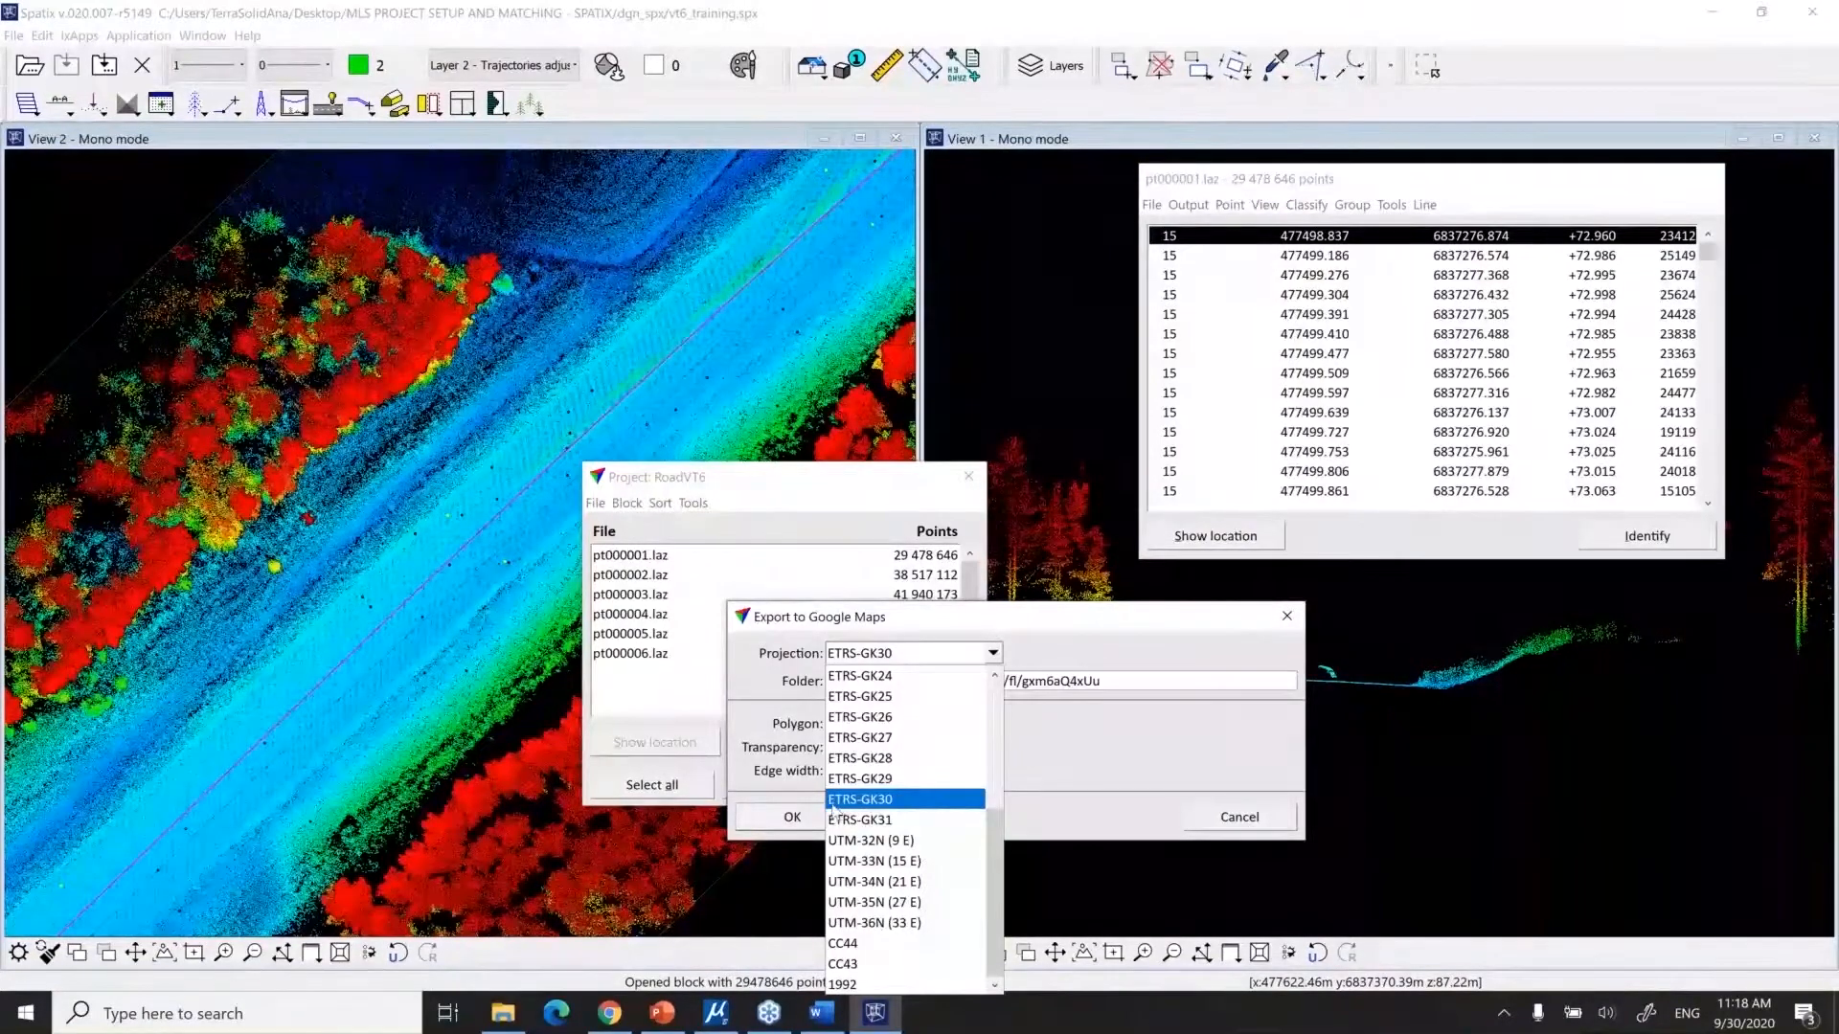
left_click(899, 802)
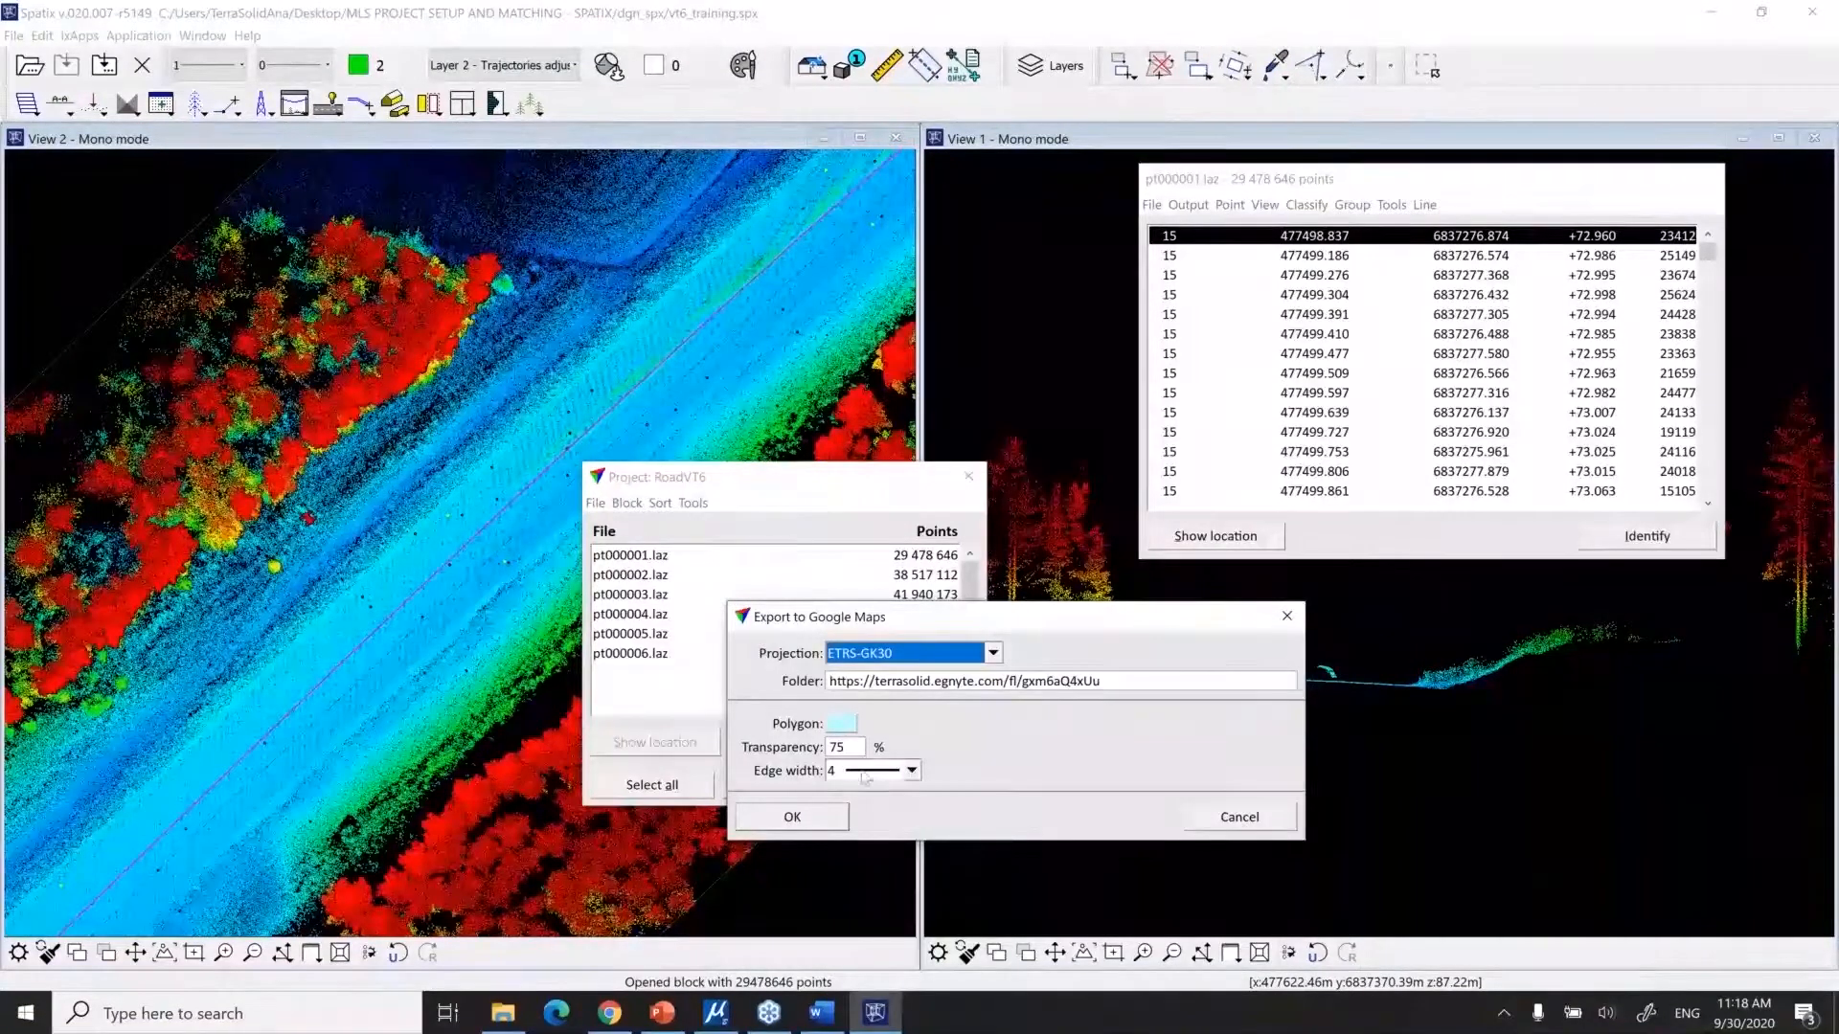
Set the export polygon colour to red and keep the edge width at 4
left_click(841, 725)
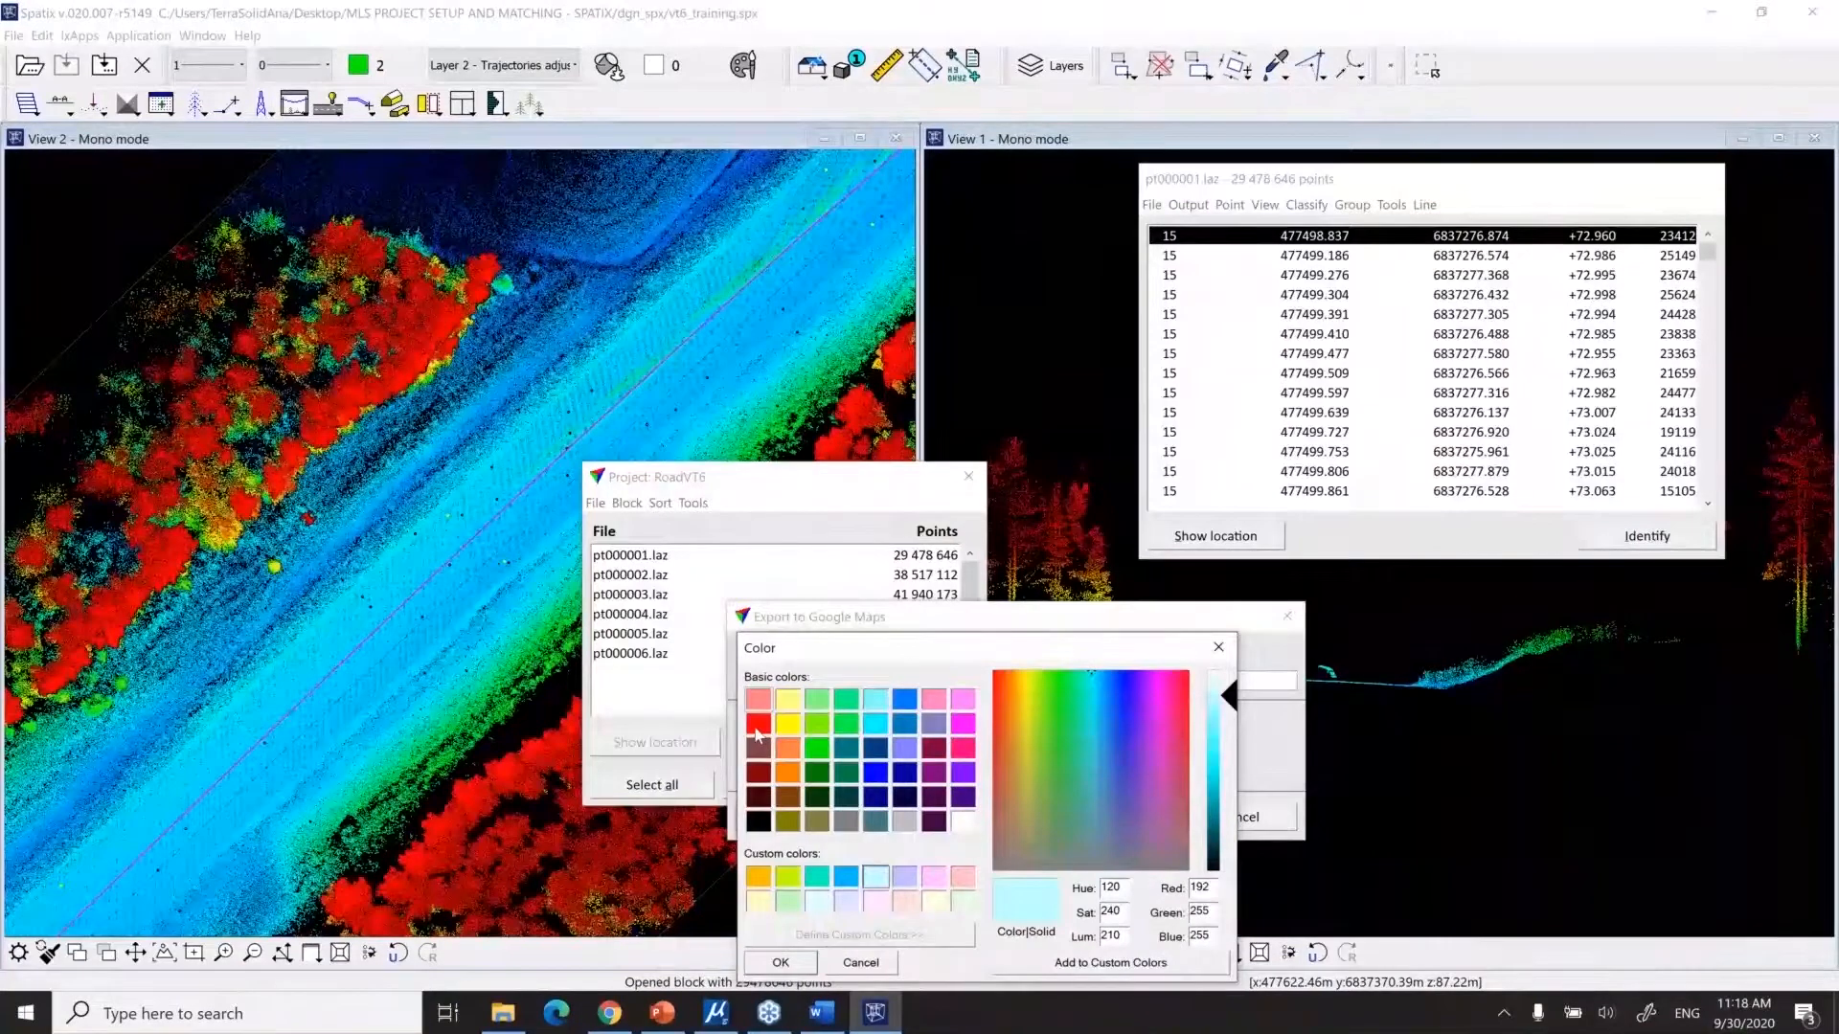
left_click(758, 728)
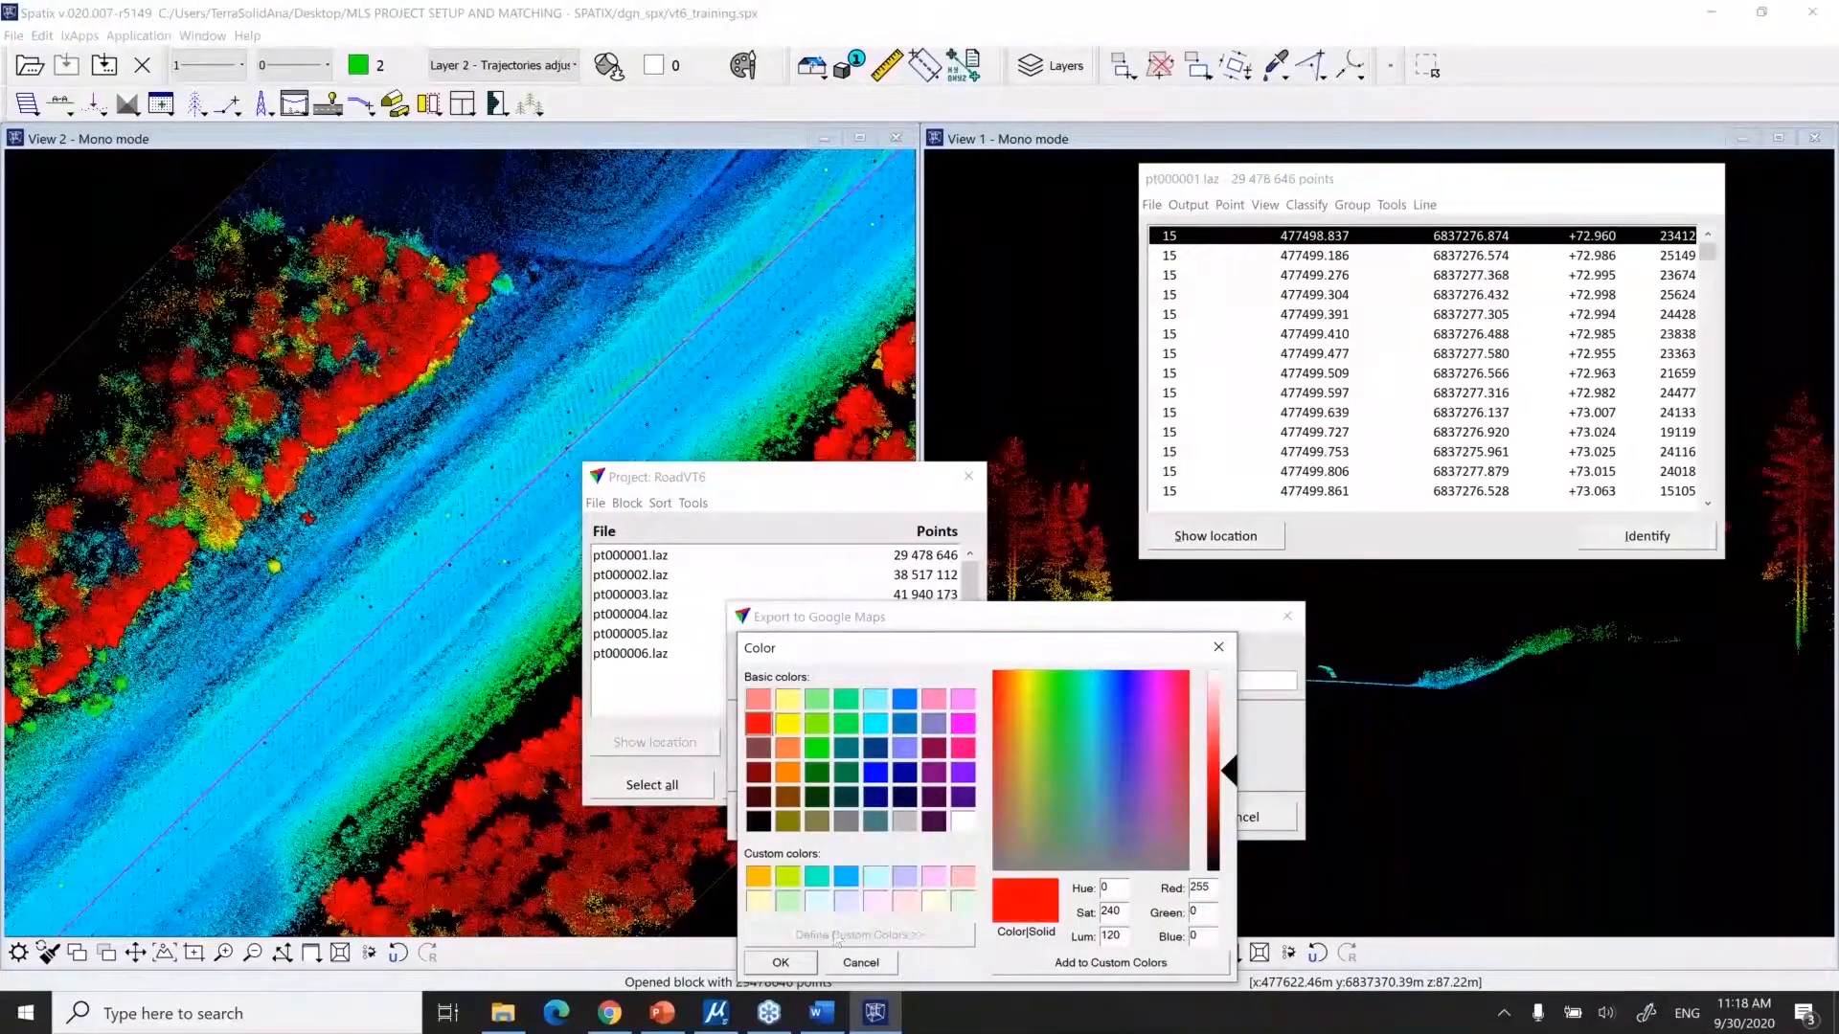
left_click(781, 964)
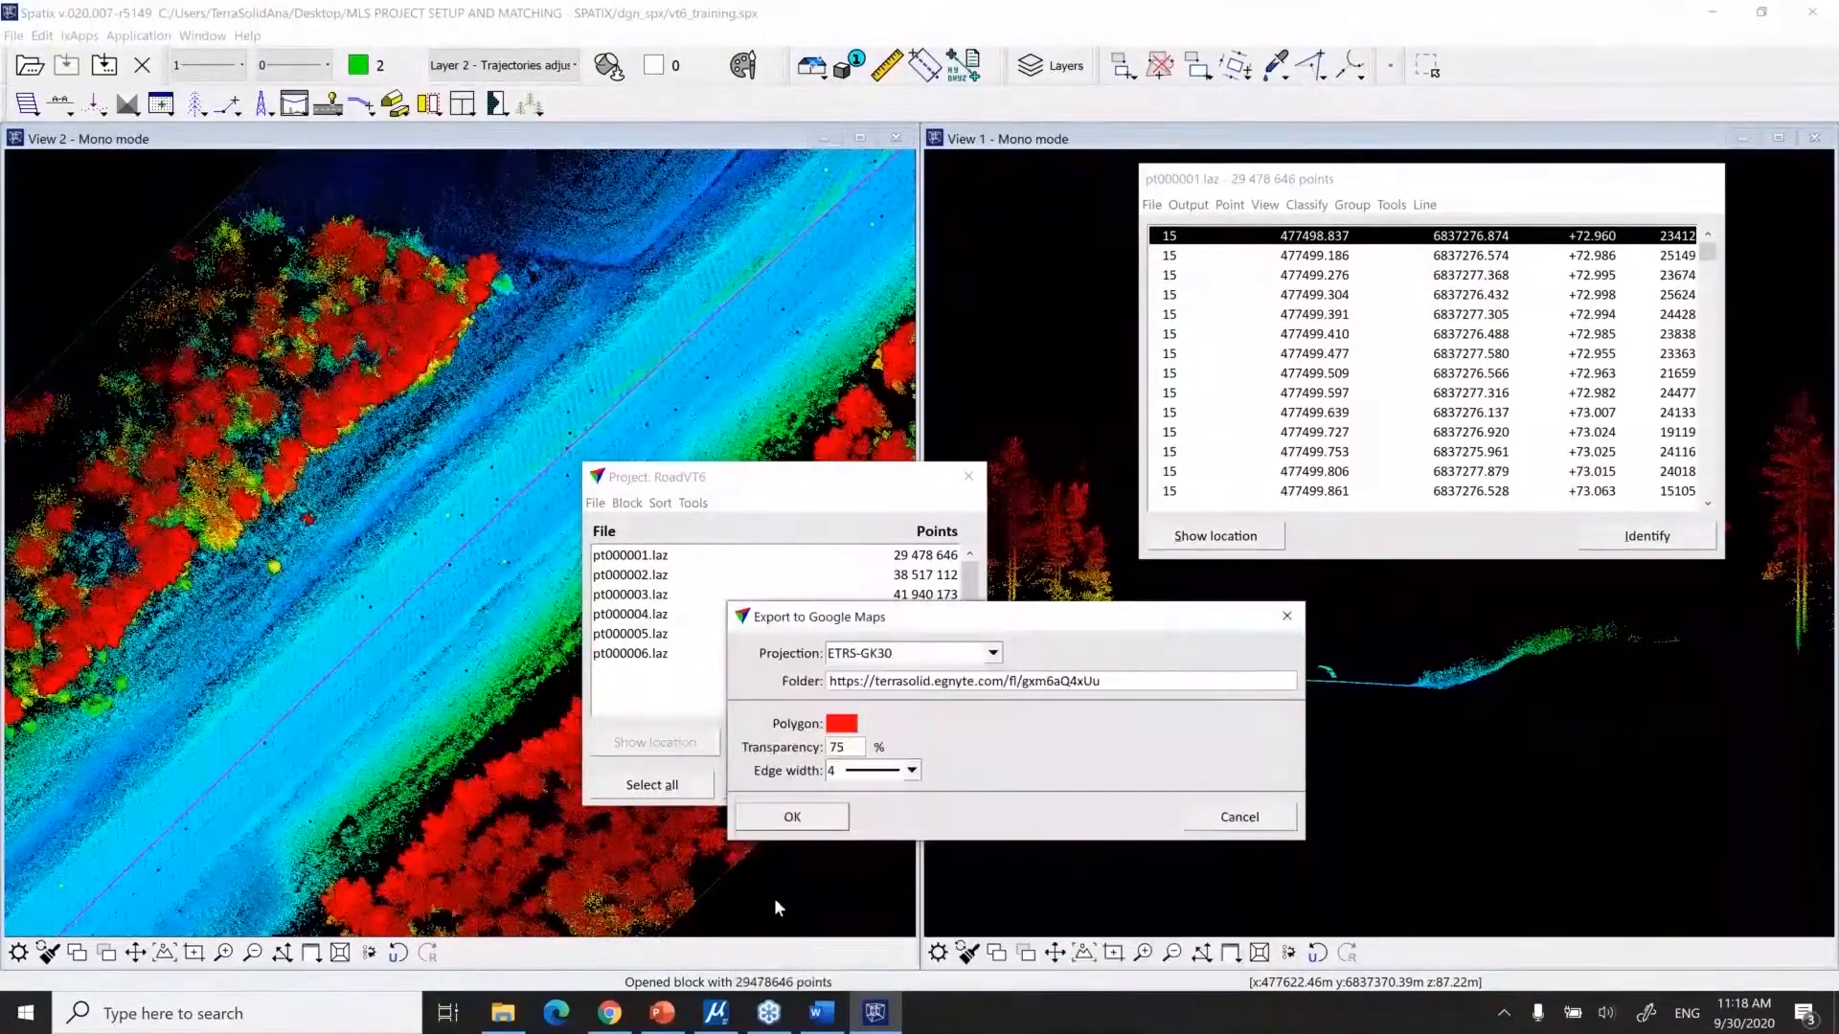
left_click(913, 771)
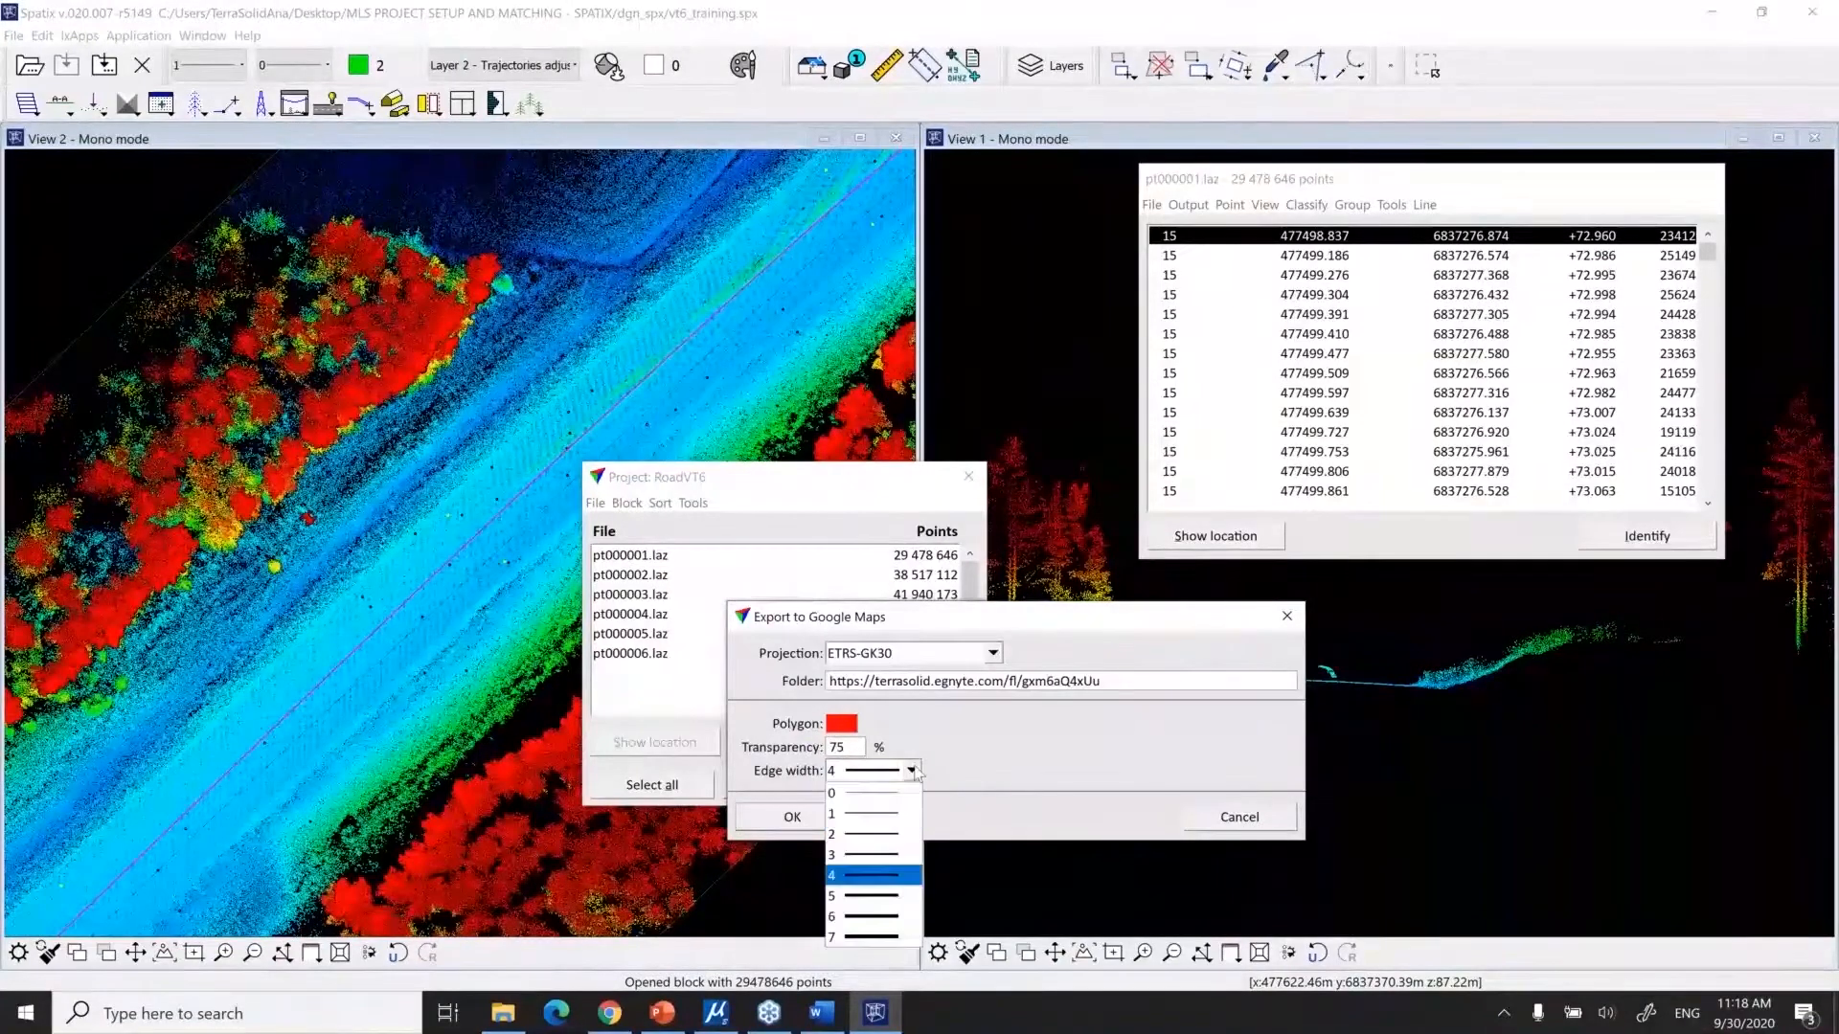
left_click(913, 772)
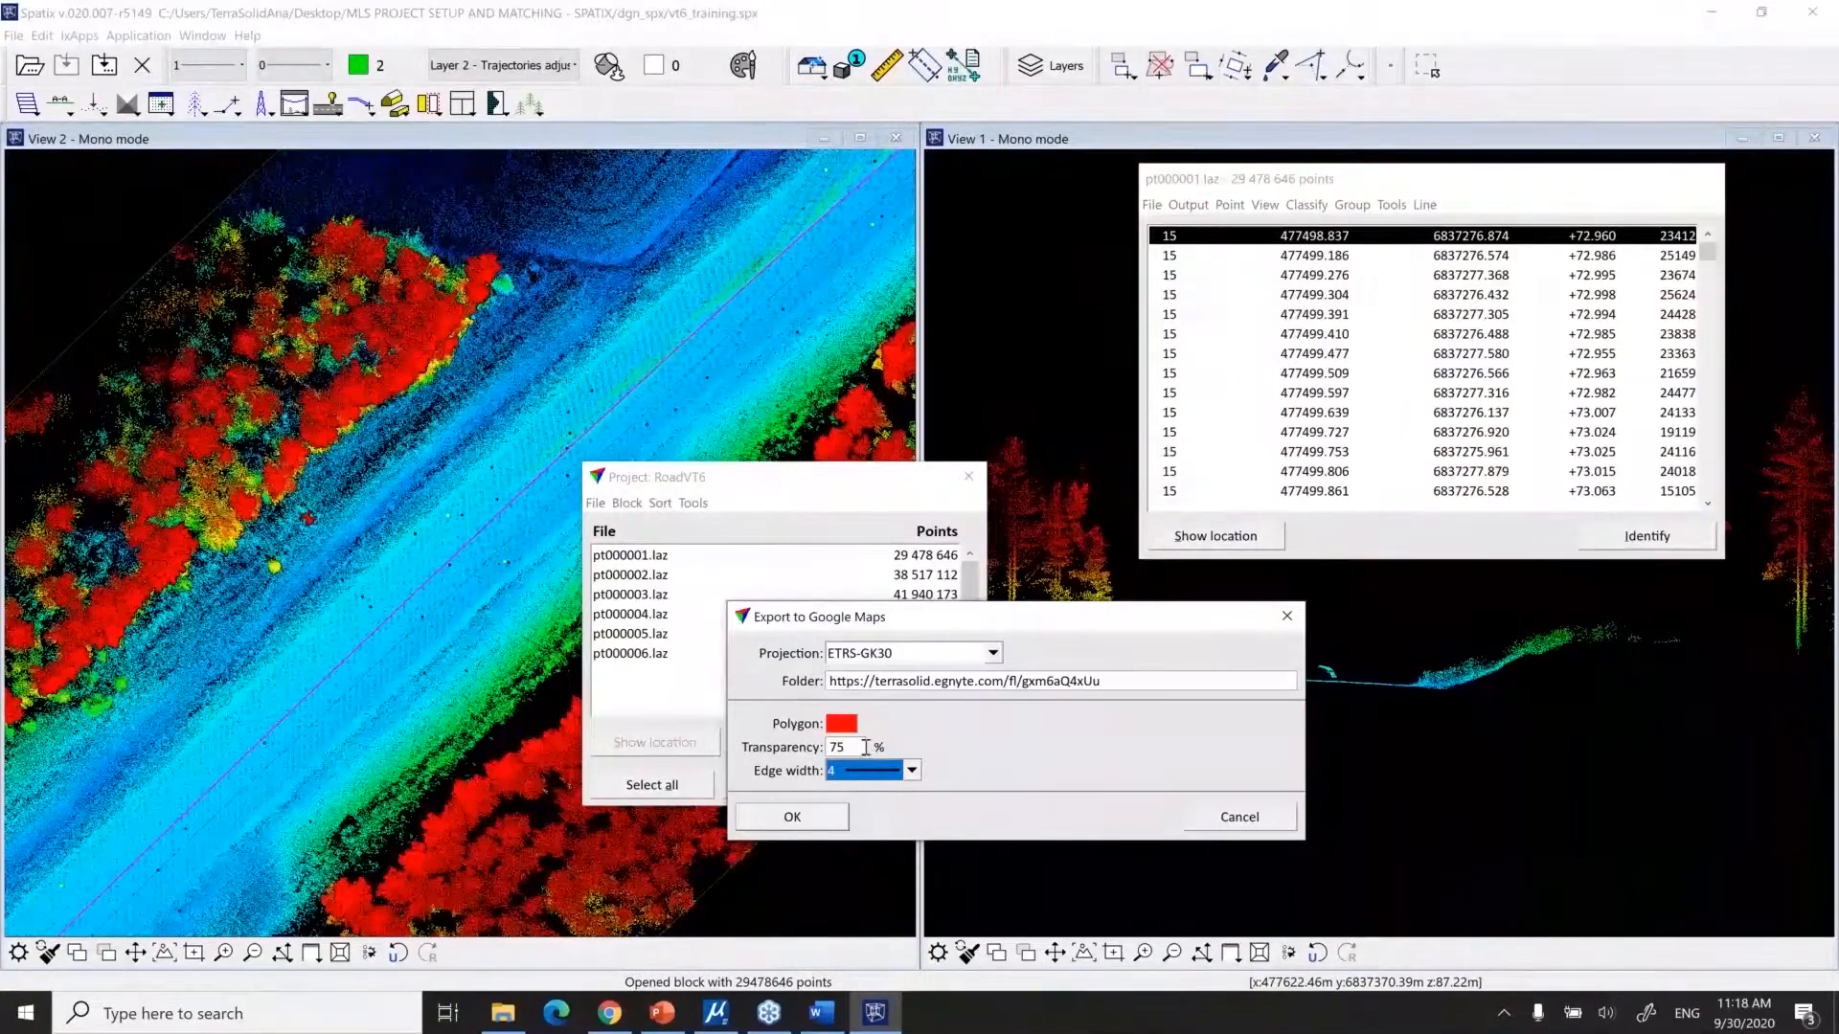
left_click_drag(1156, 681, 807, 692)
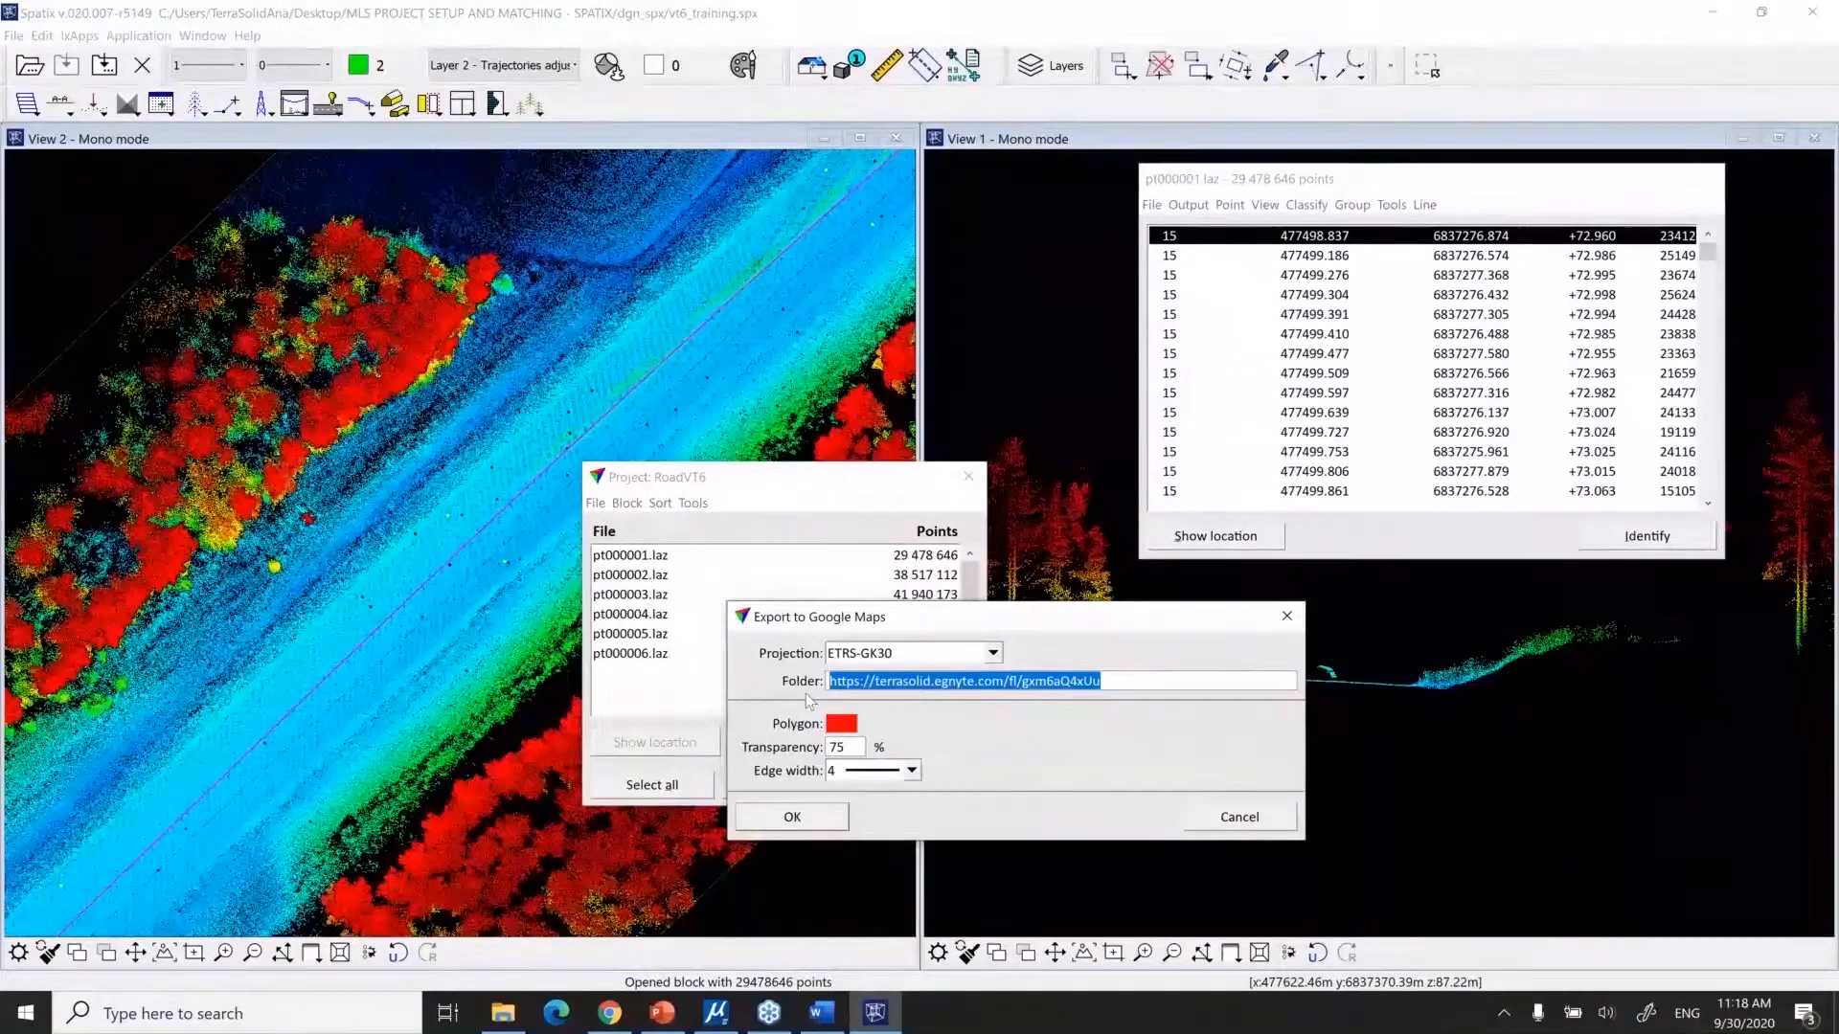
left_click(1111, 678)
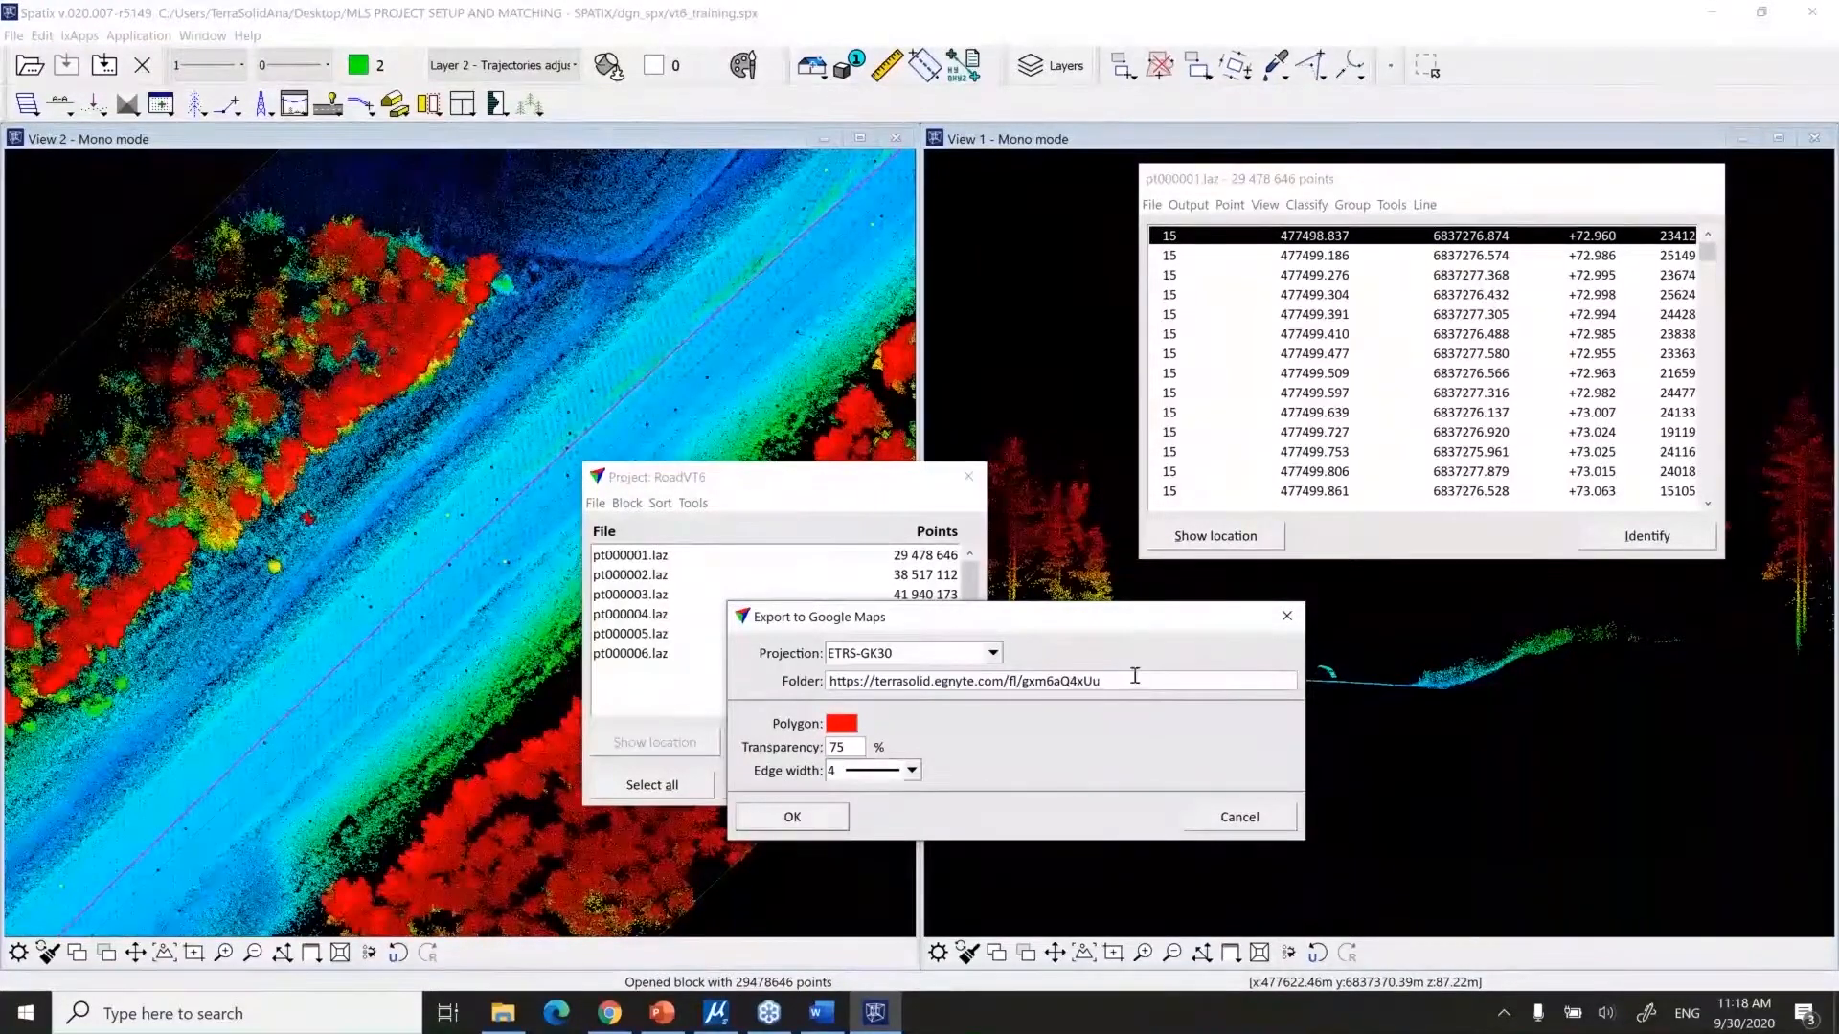
left_click_drag(1122, 679, 811, 692)
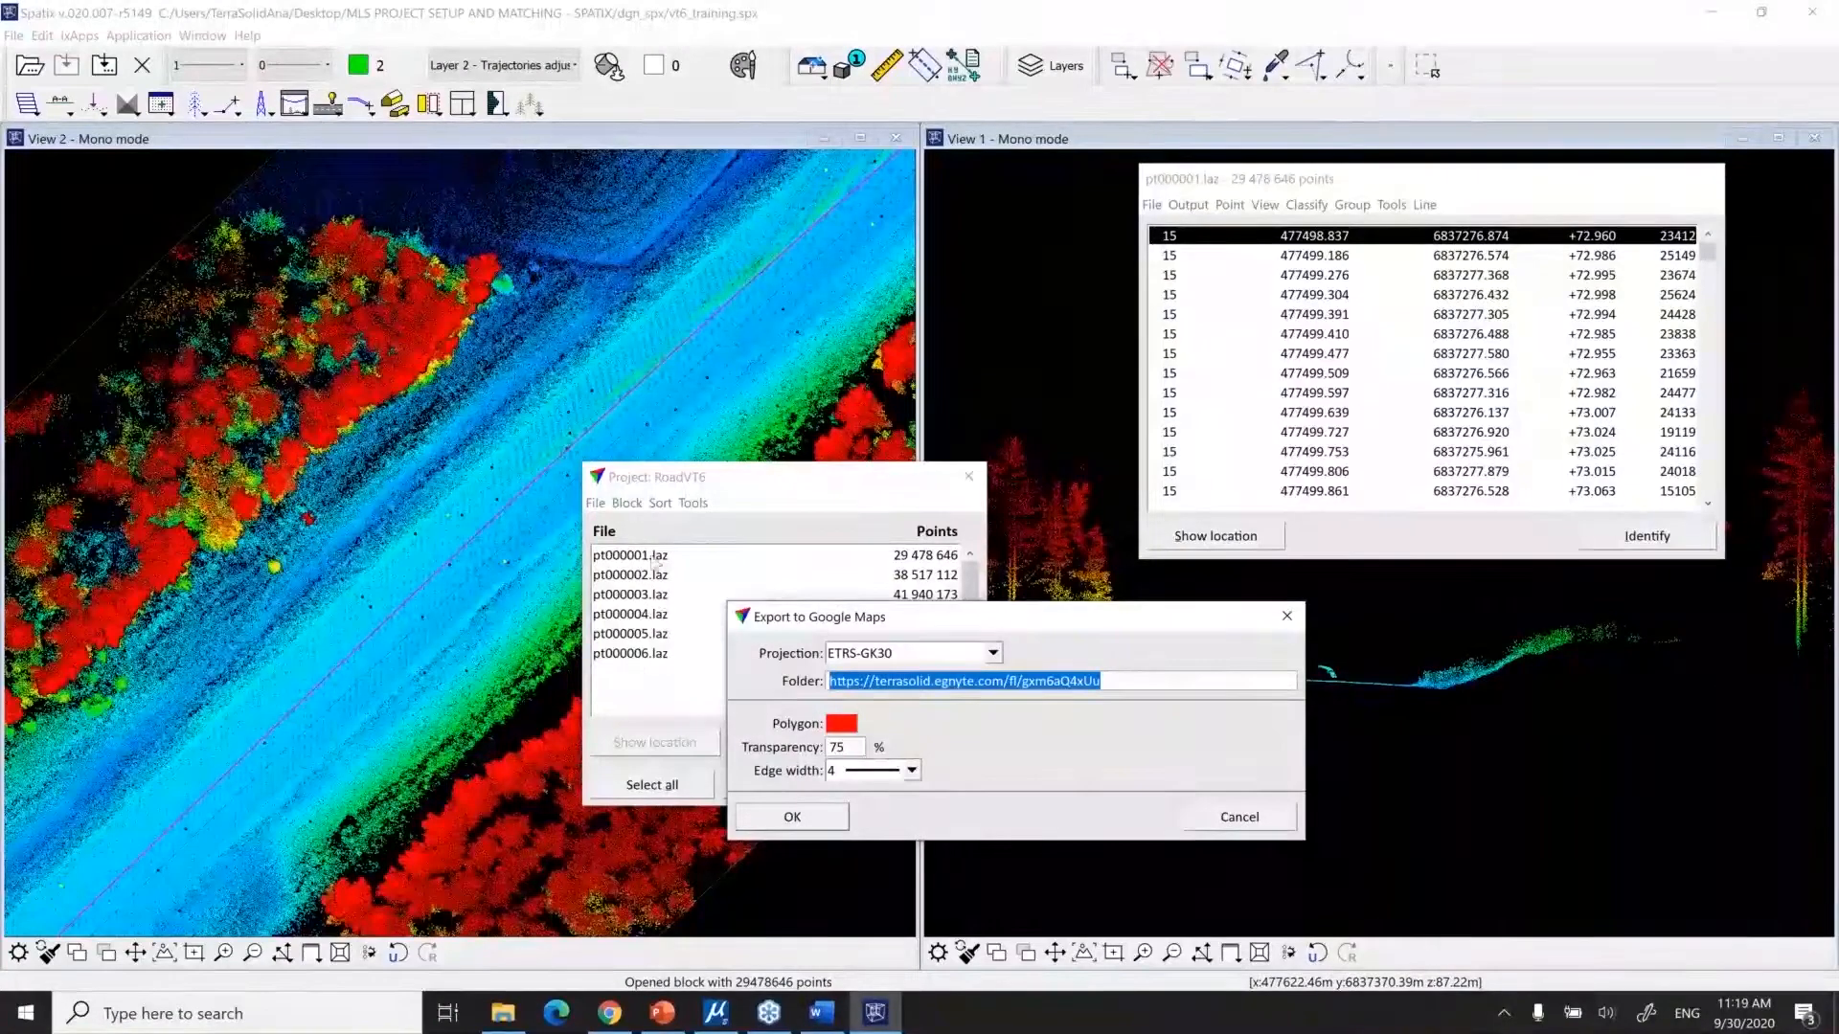
left_click(1132, 681)
left_click_drag(1100, 682, 806, 688)
left_click(1117, 682)
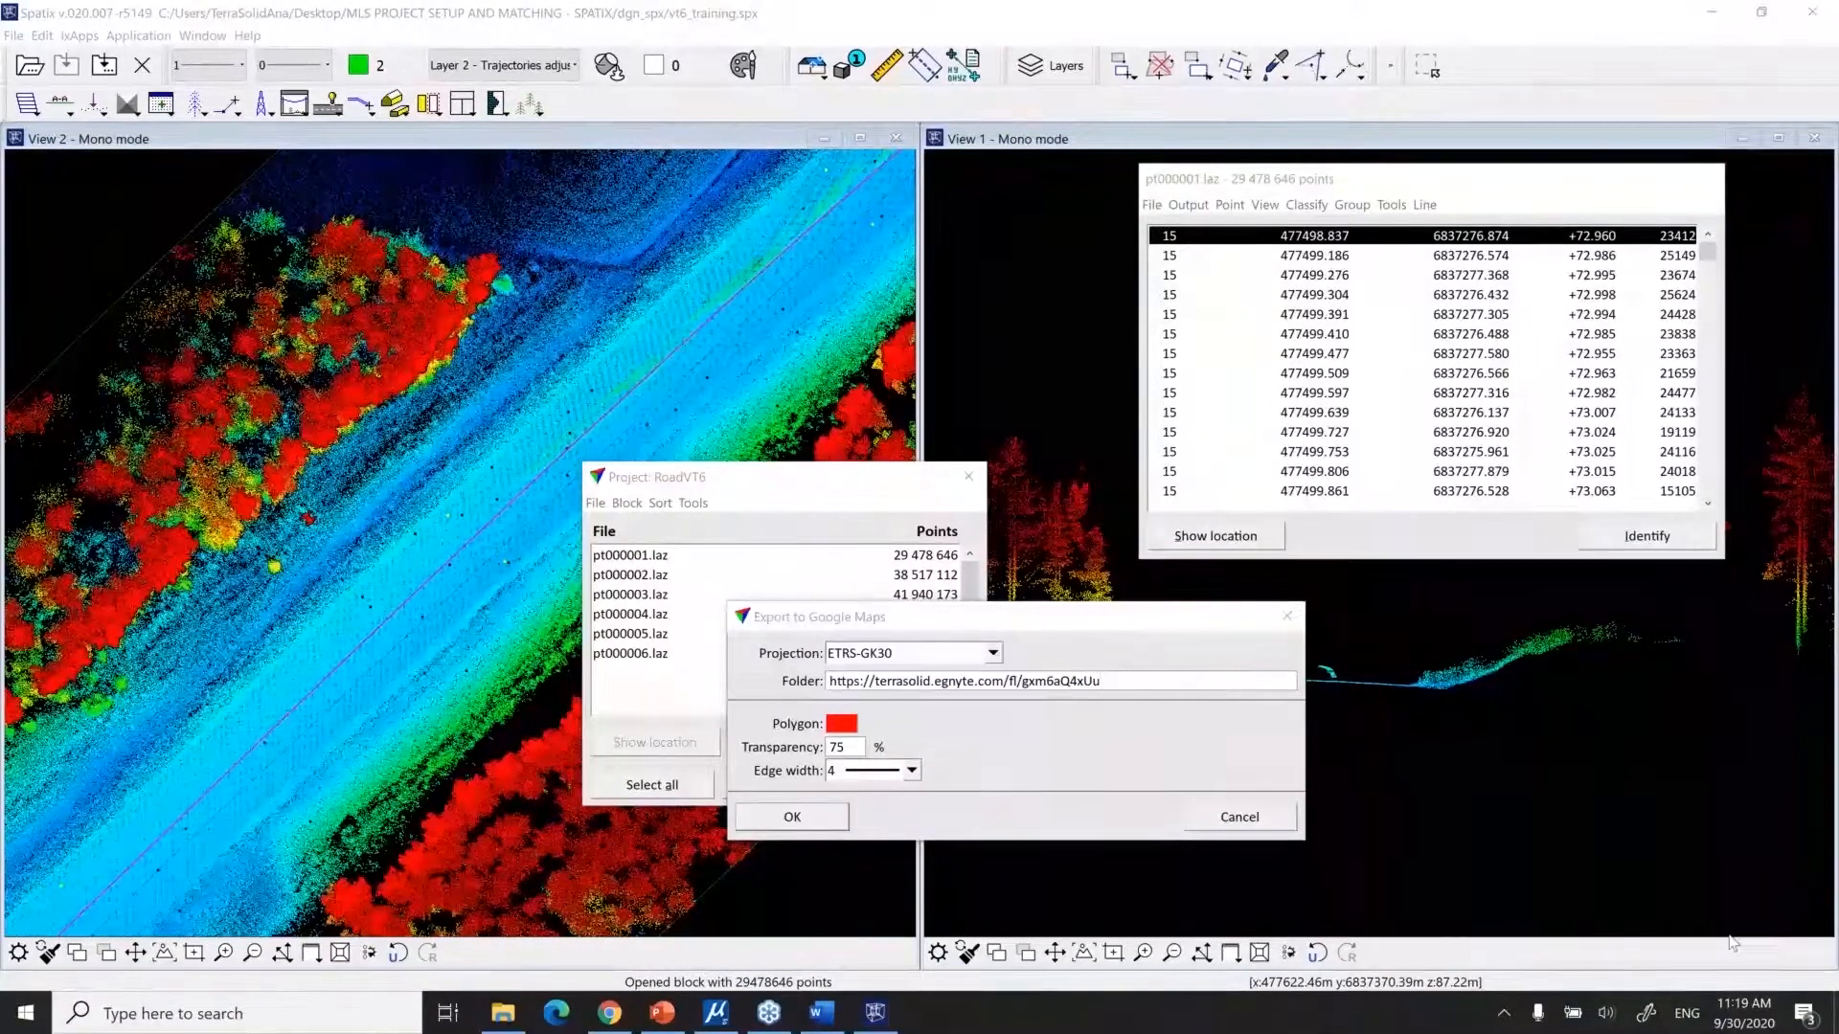
Switch to Chrome and copy a public share link for the WEBINAR - MLS DATA - GOOGLE MAPS folder on the Terrasolid File Server
left_click(785, 854)
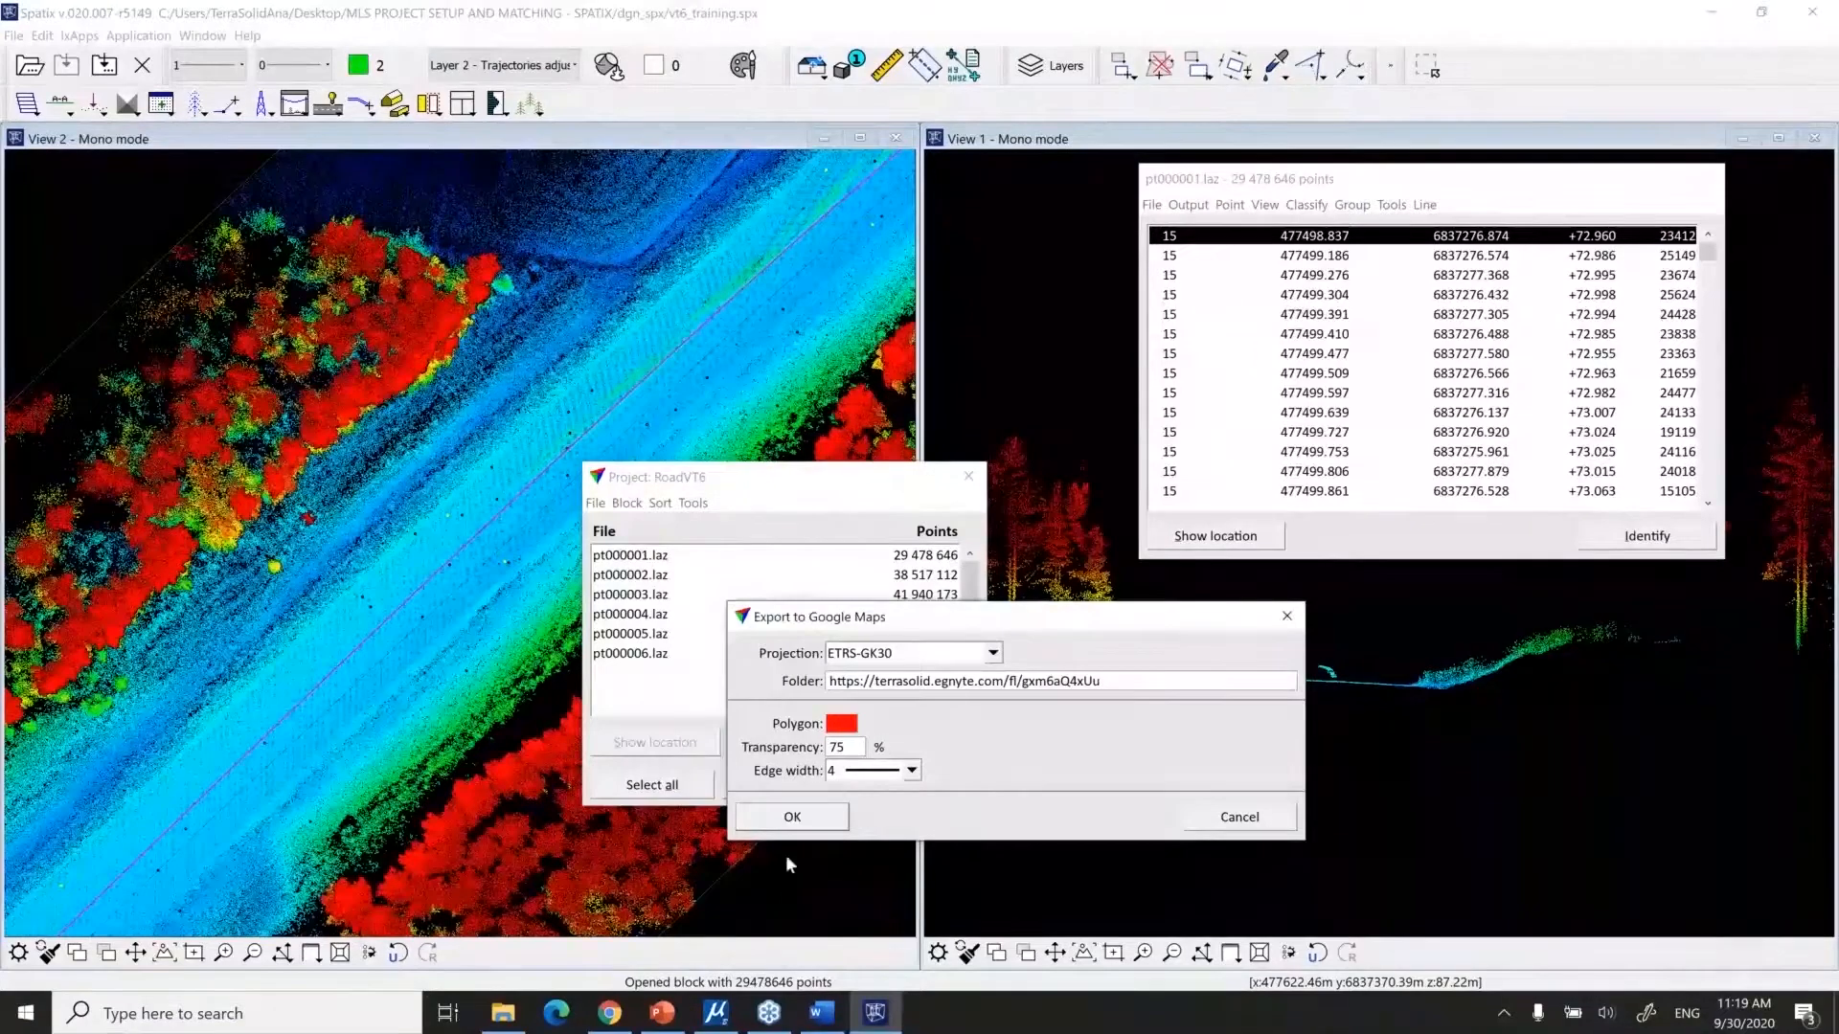
left_click(610, 1023)
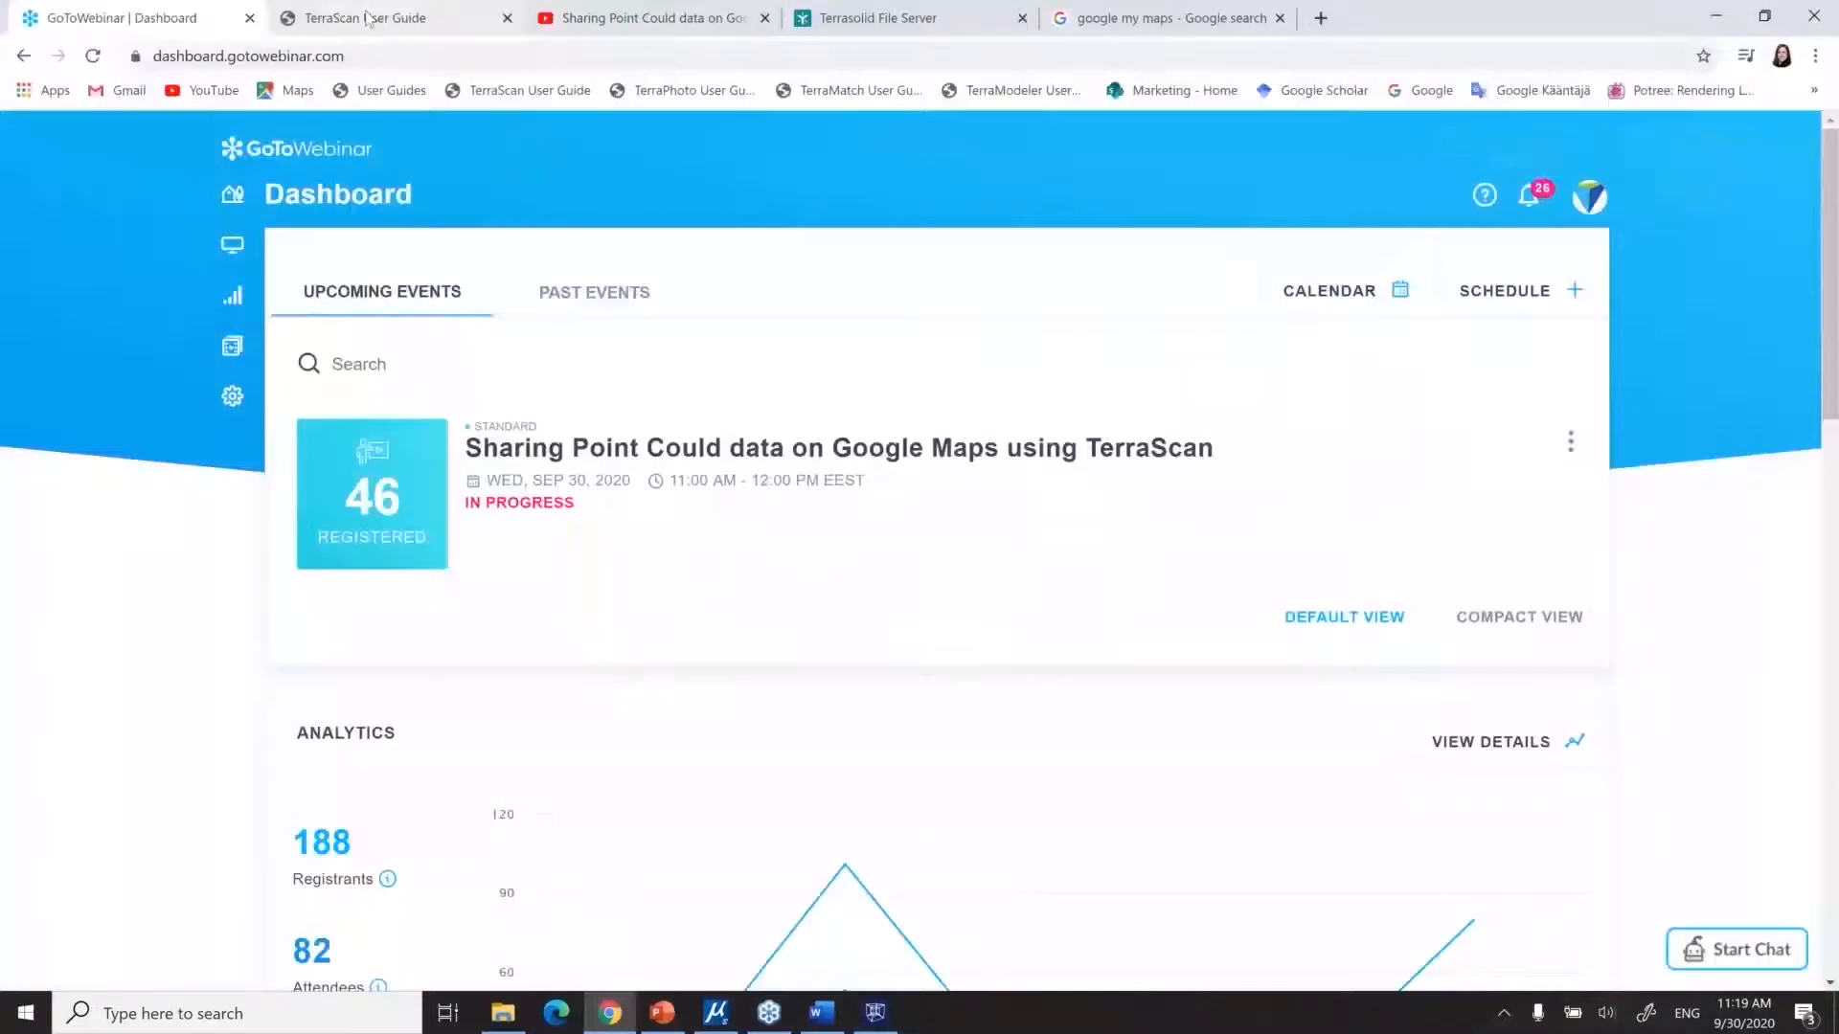
left_click(369, 19)
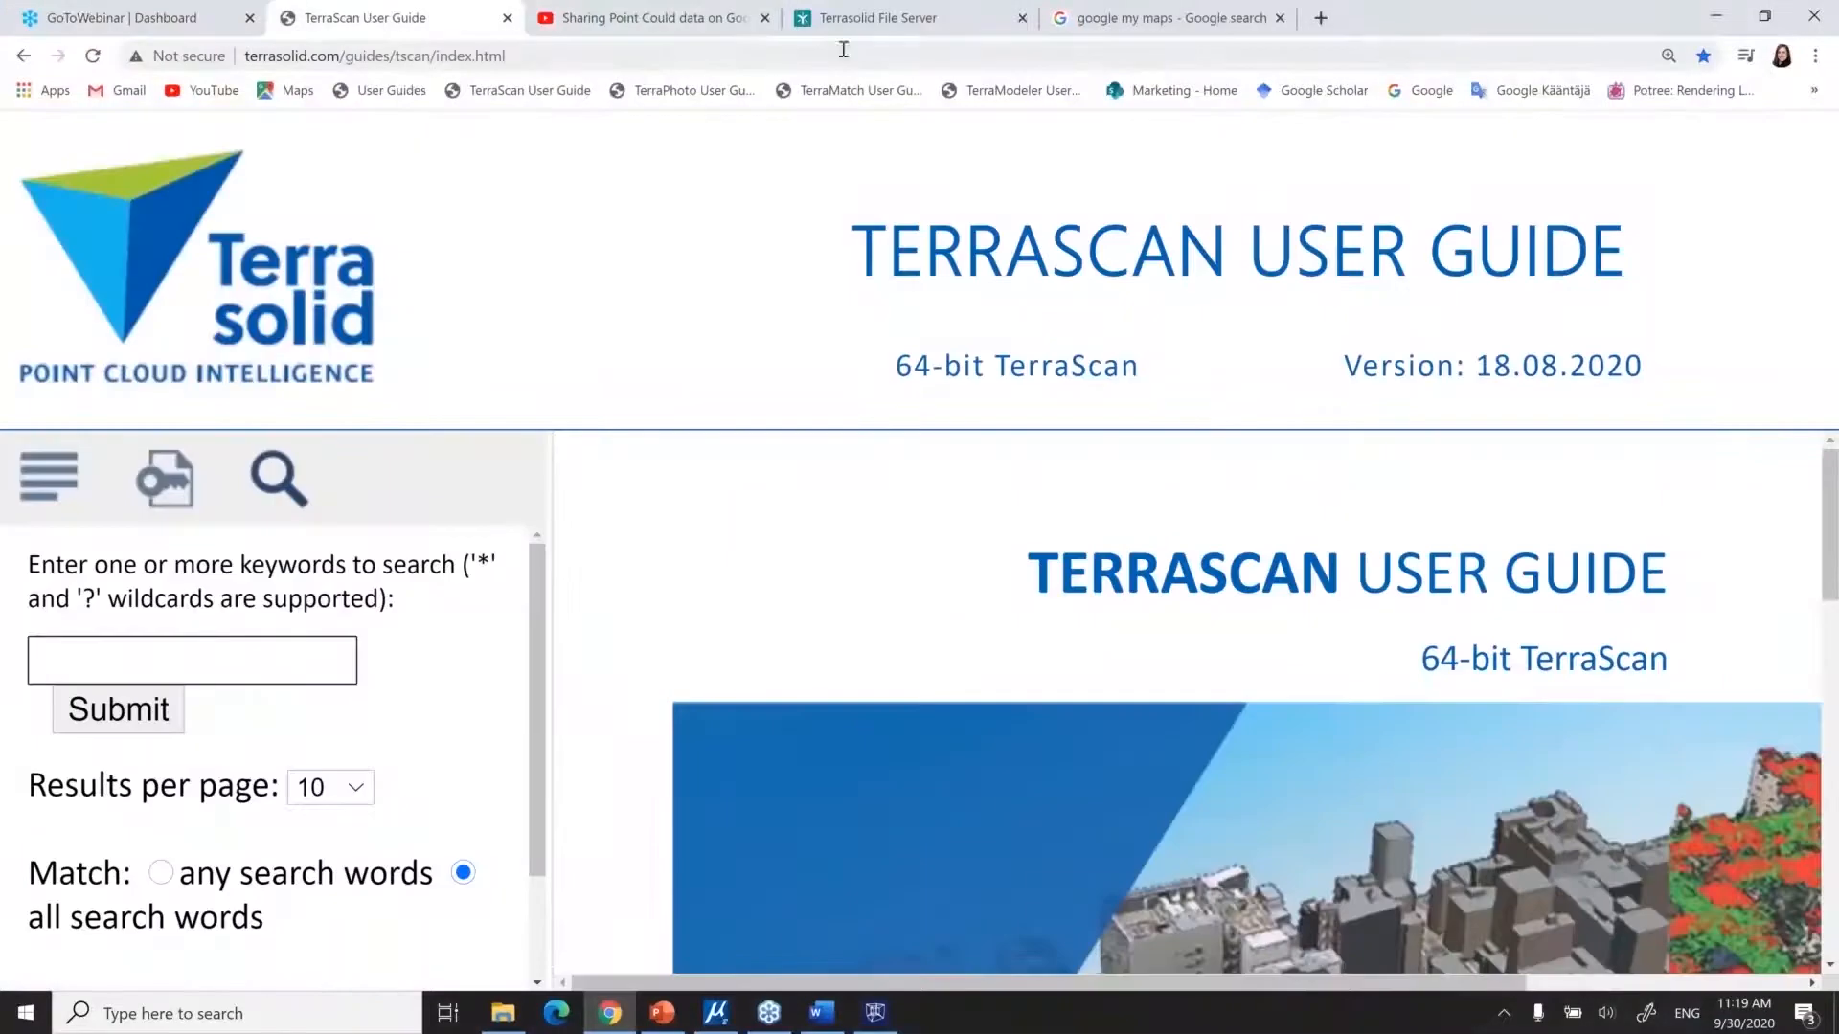
left_click(898, 20)
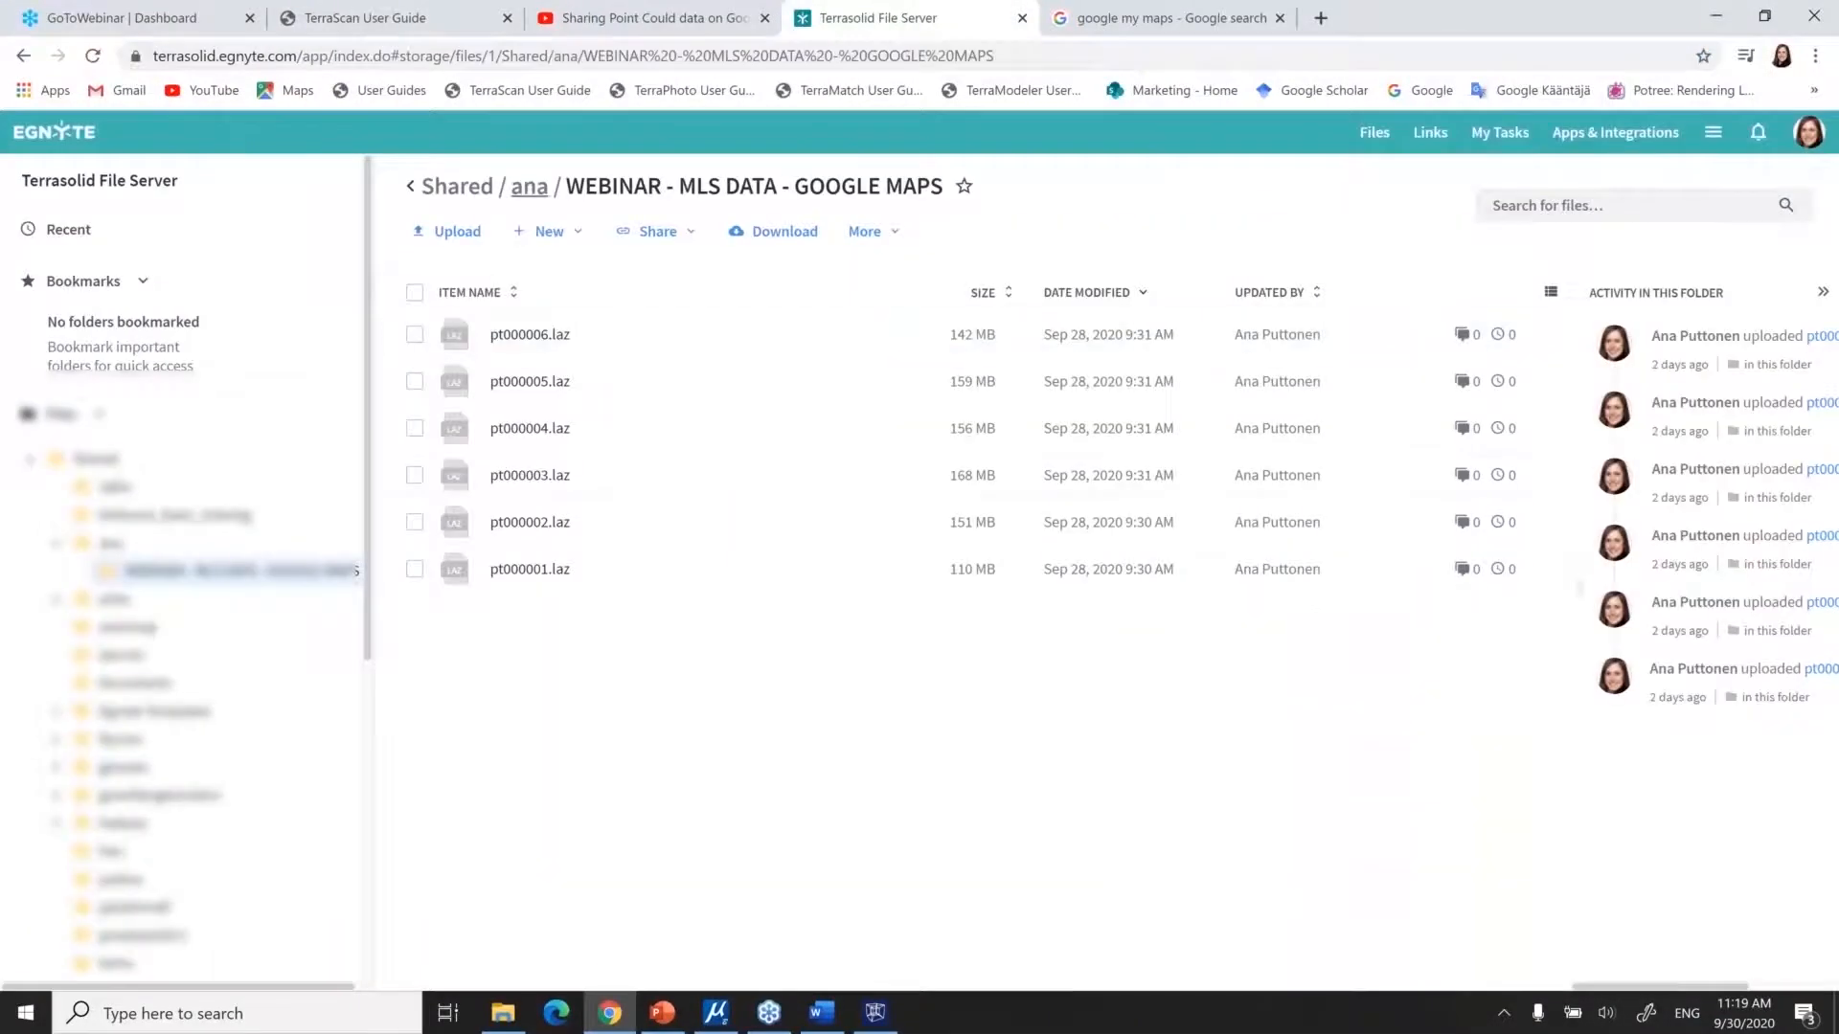
left_click(682, 235)
left_click(737, 362)
left_click(795, 407)
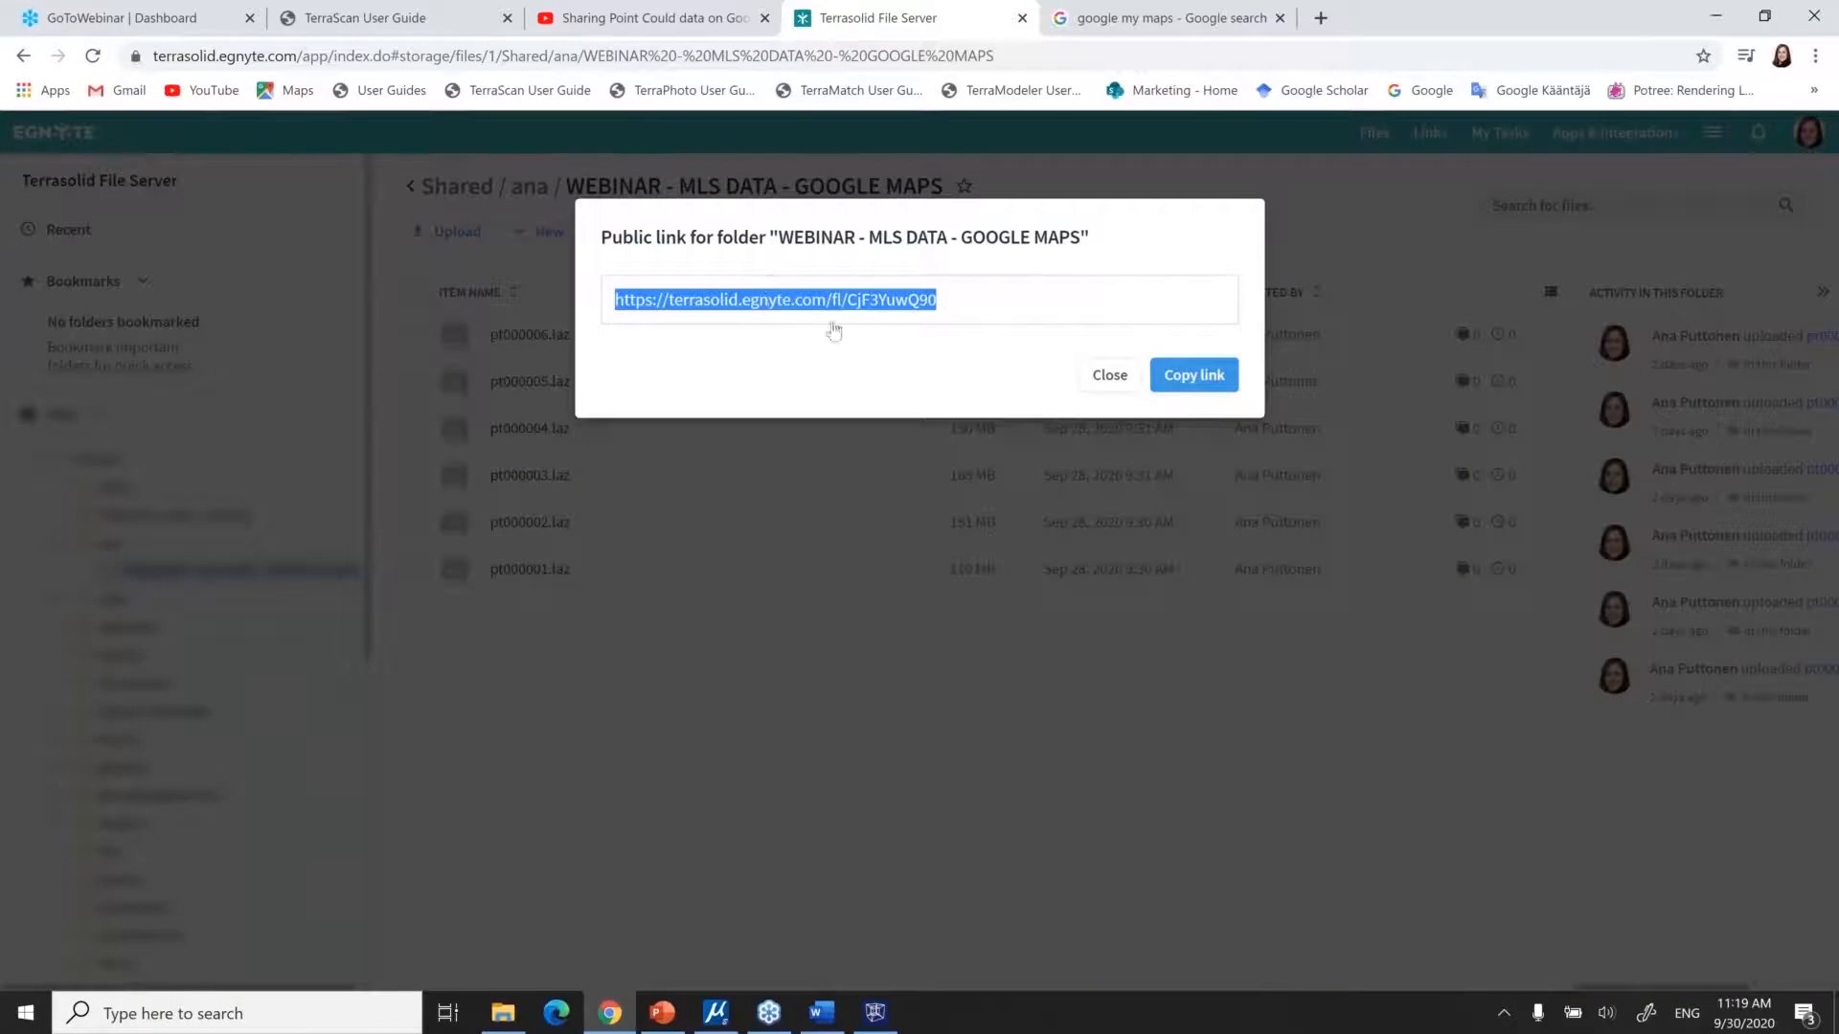
left_click(1195, 381)
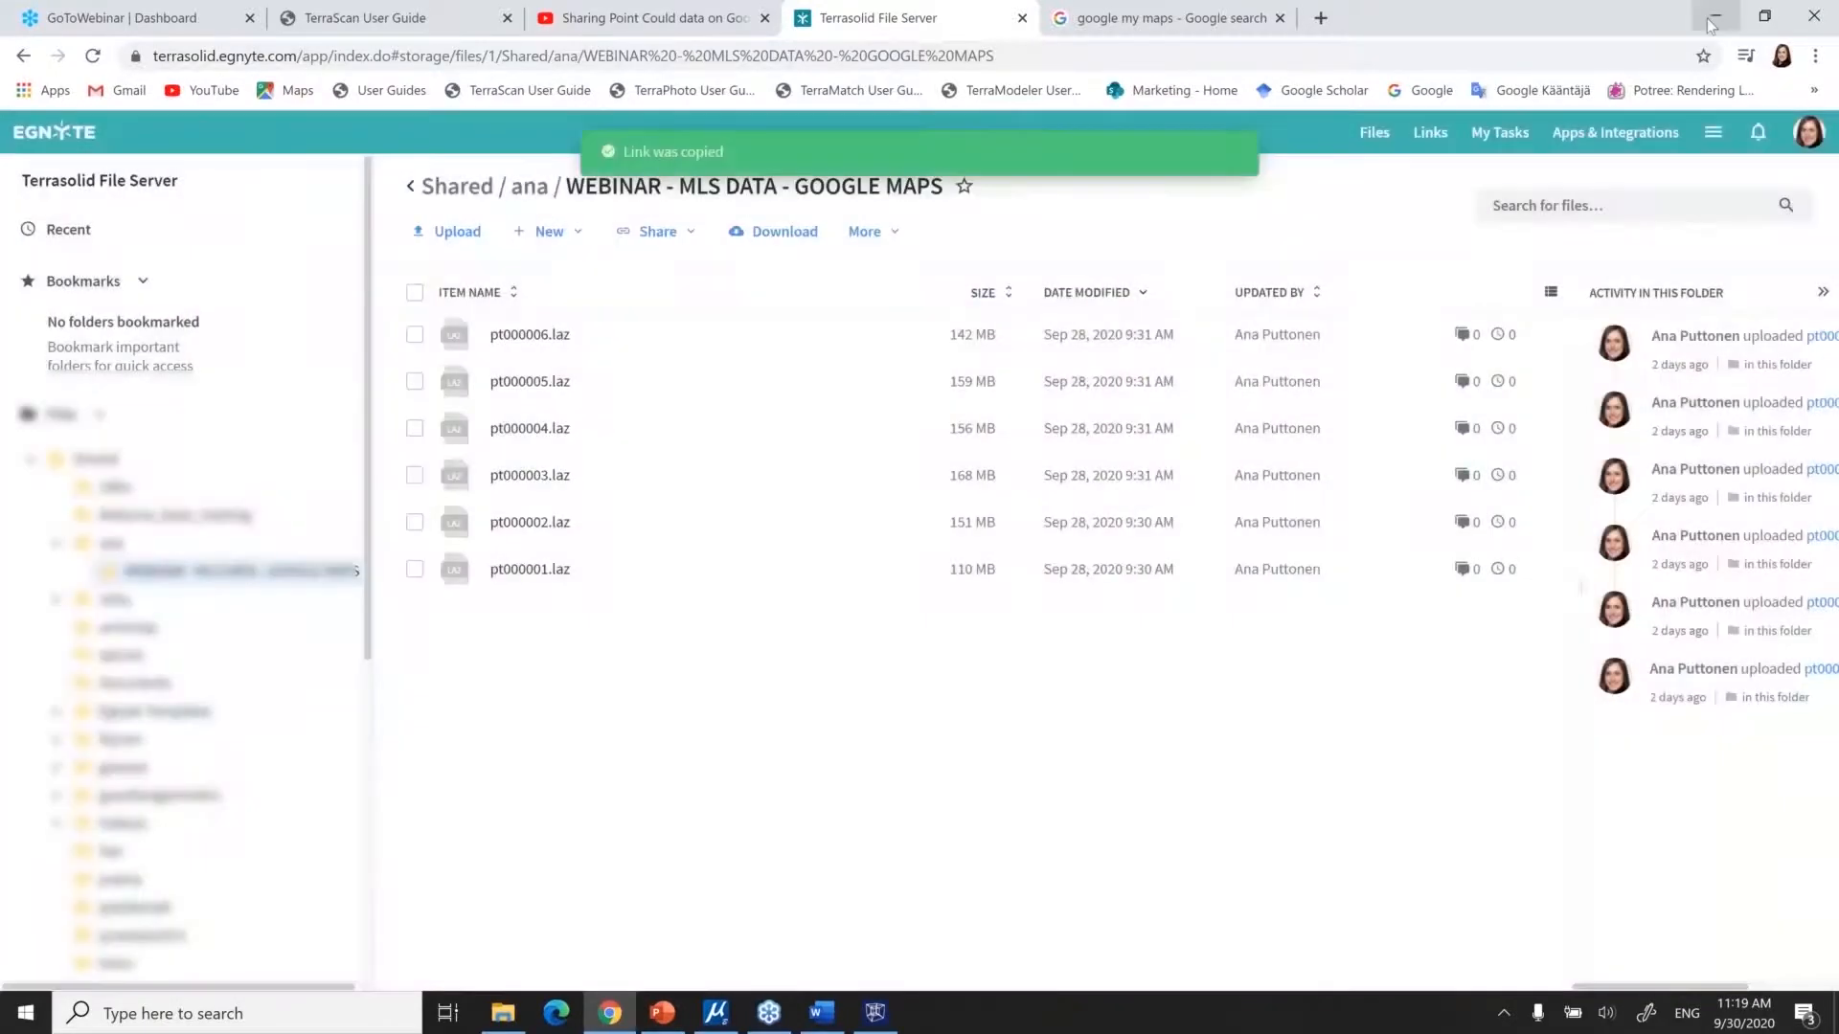
Return to Spatix, set the export folder to the copied public link and accept the Google Maps export settings
left_click(1712, 19)
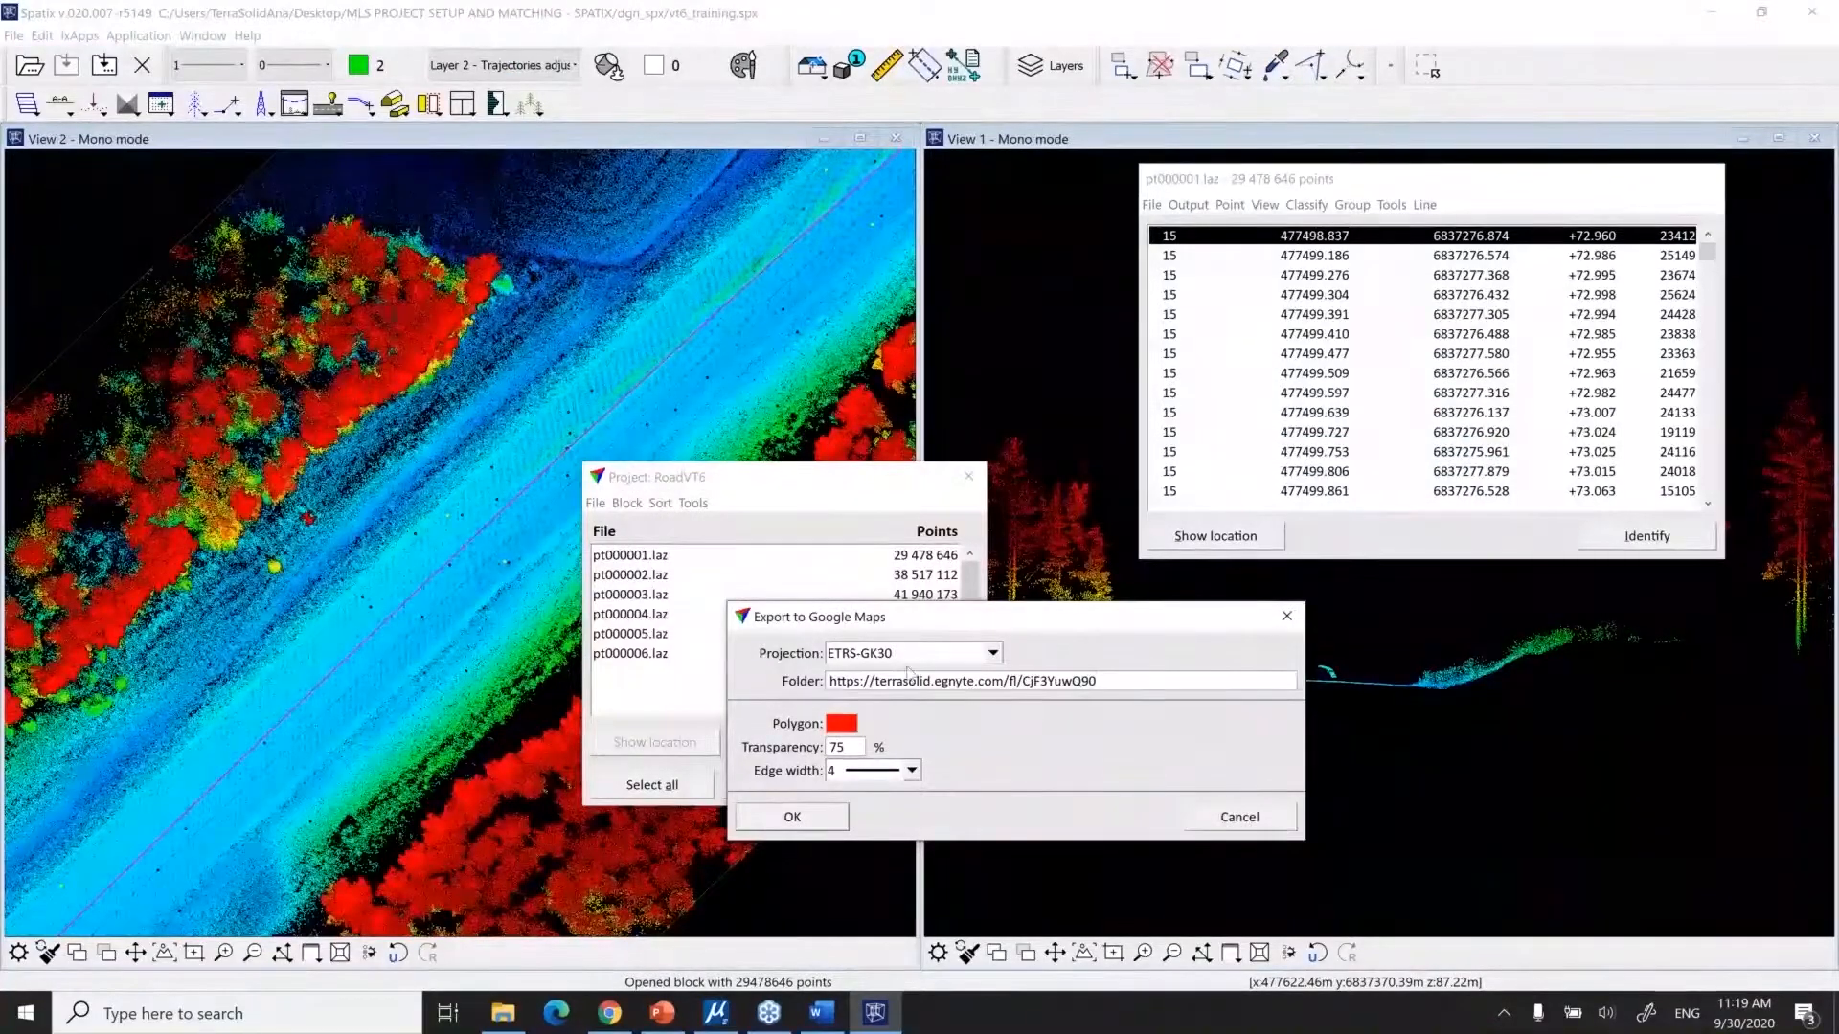
left_click_drag(1116, 683, 806, 682)
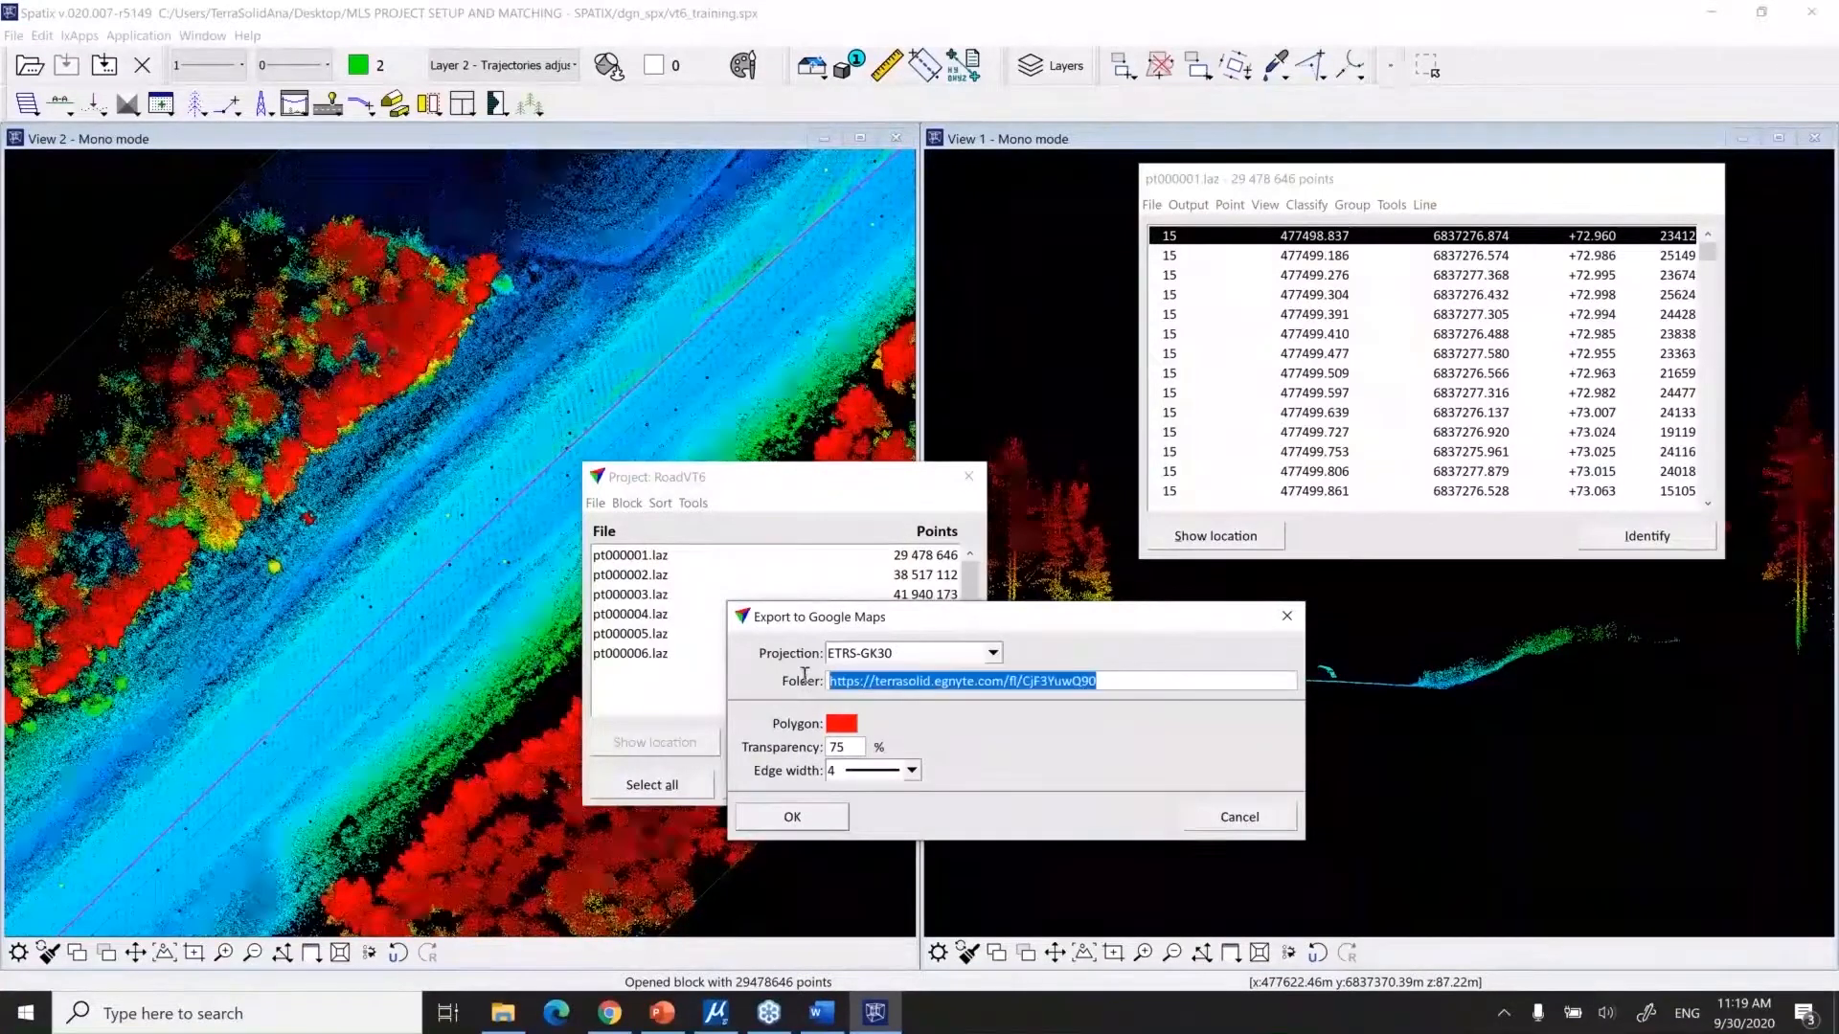
left_click(800, 824)
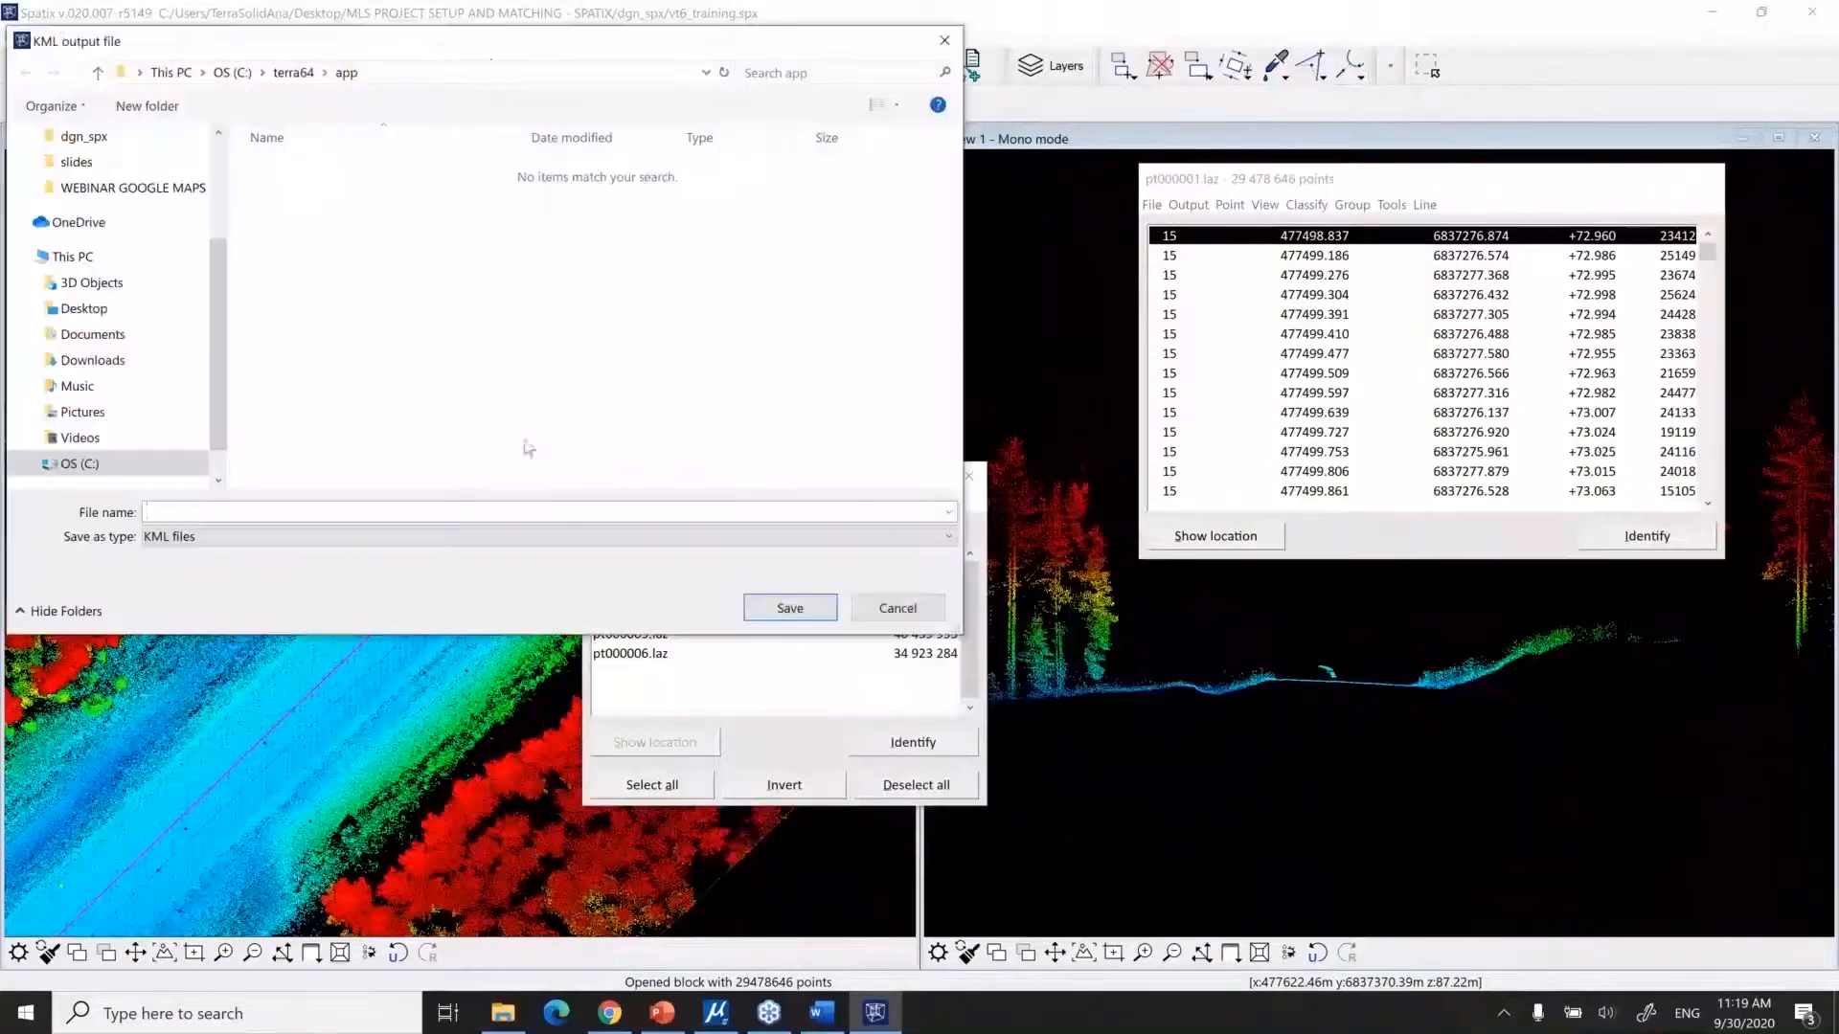
Save the KML output as FINLAND_road_VT6 in the MLS PROJECT SETUP AND MATCHING - SPATIX folder and check the file in File Explorer
left_click_drag(480, 53, 819, 222)
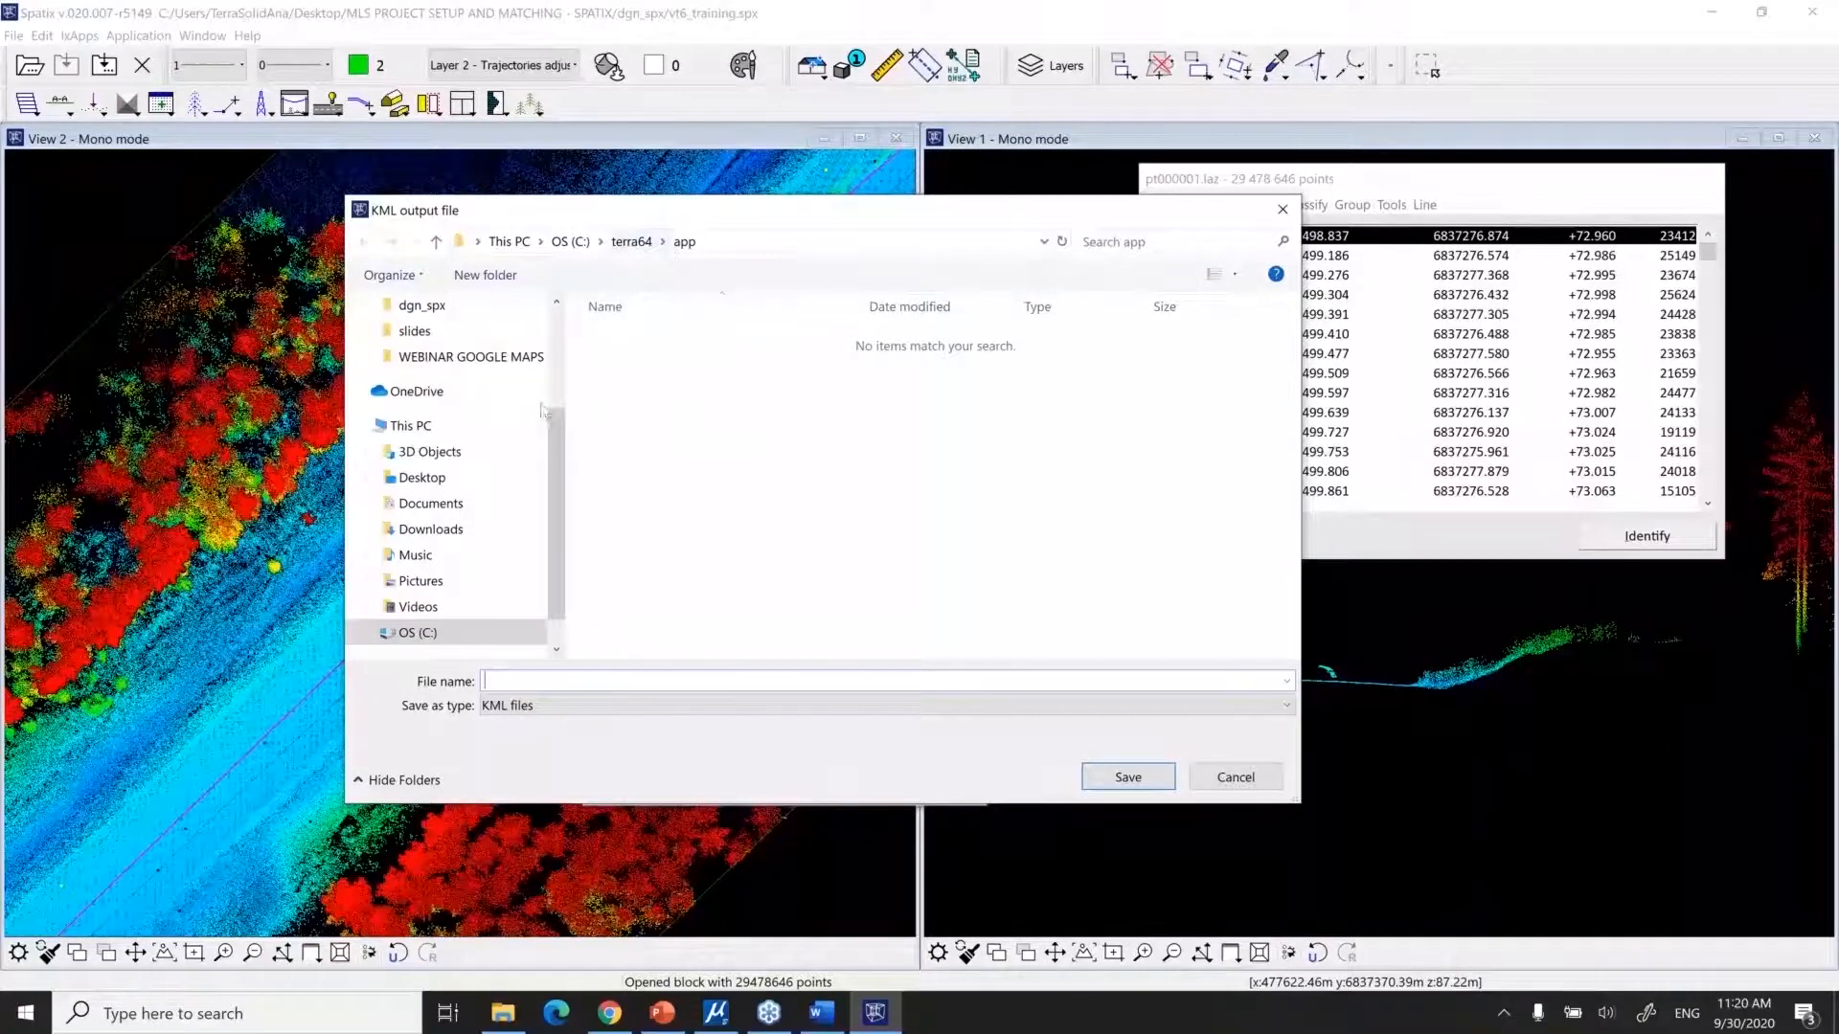
left_click_drag(561, 437, 548, 371)
left_click(431, 436)
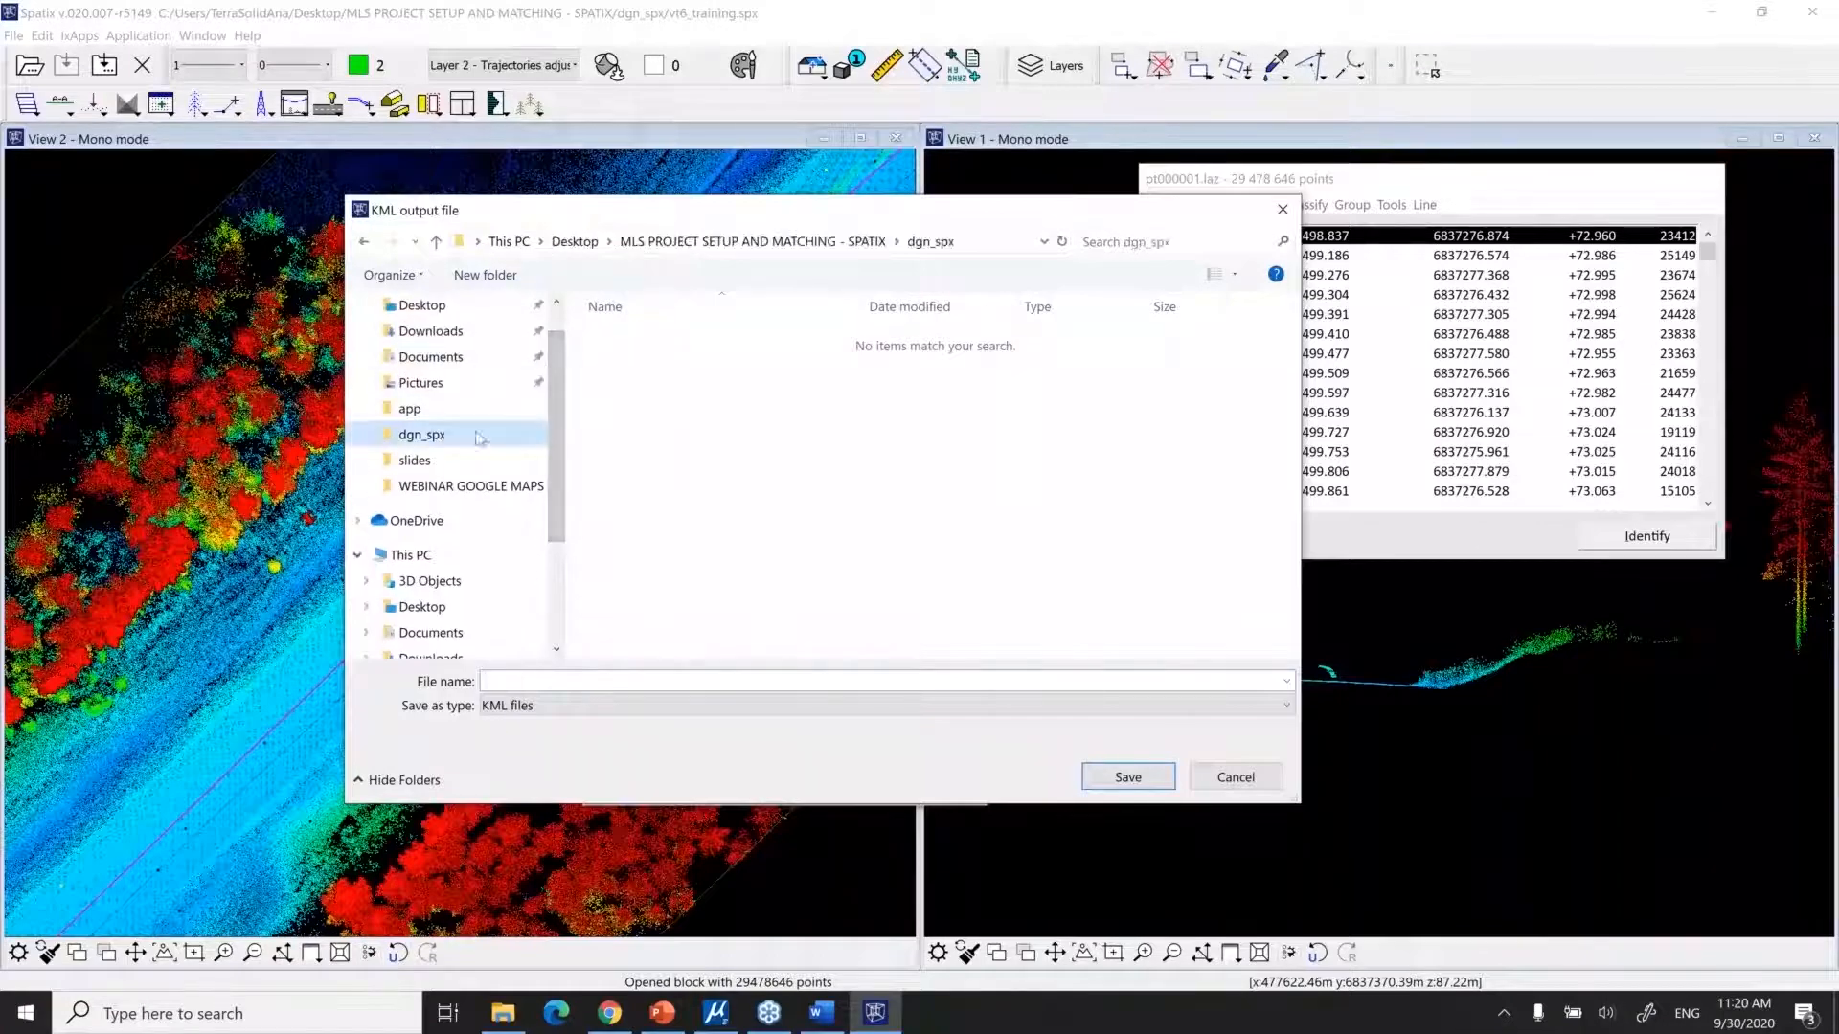
left_click(828, 242)
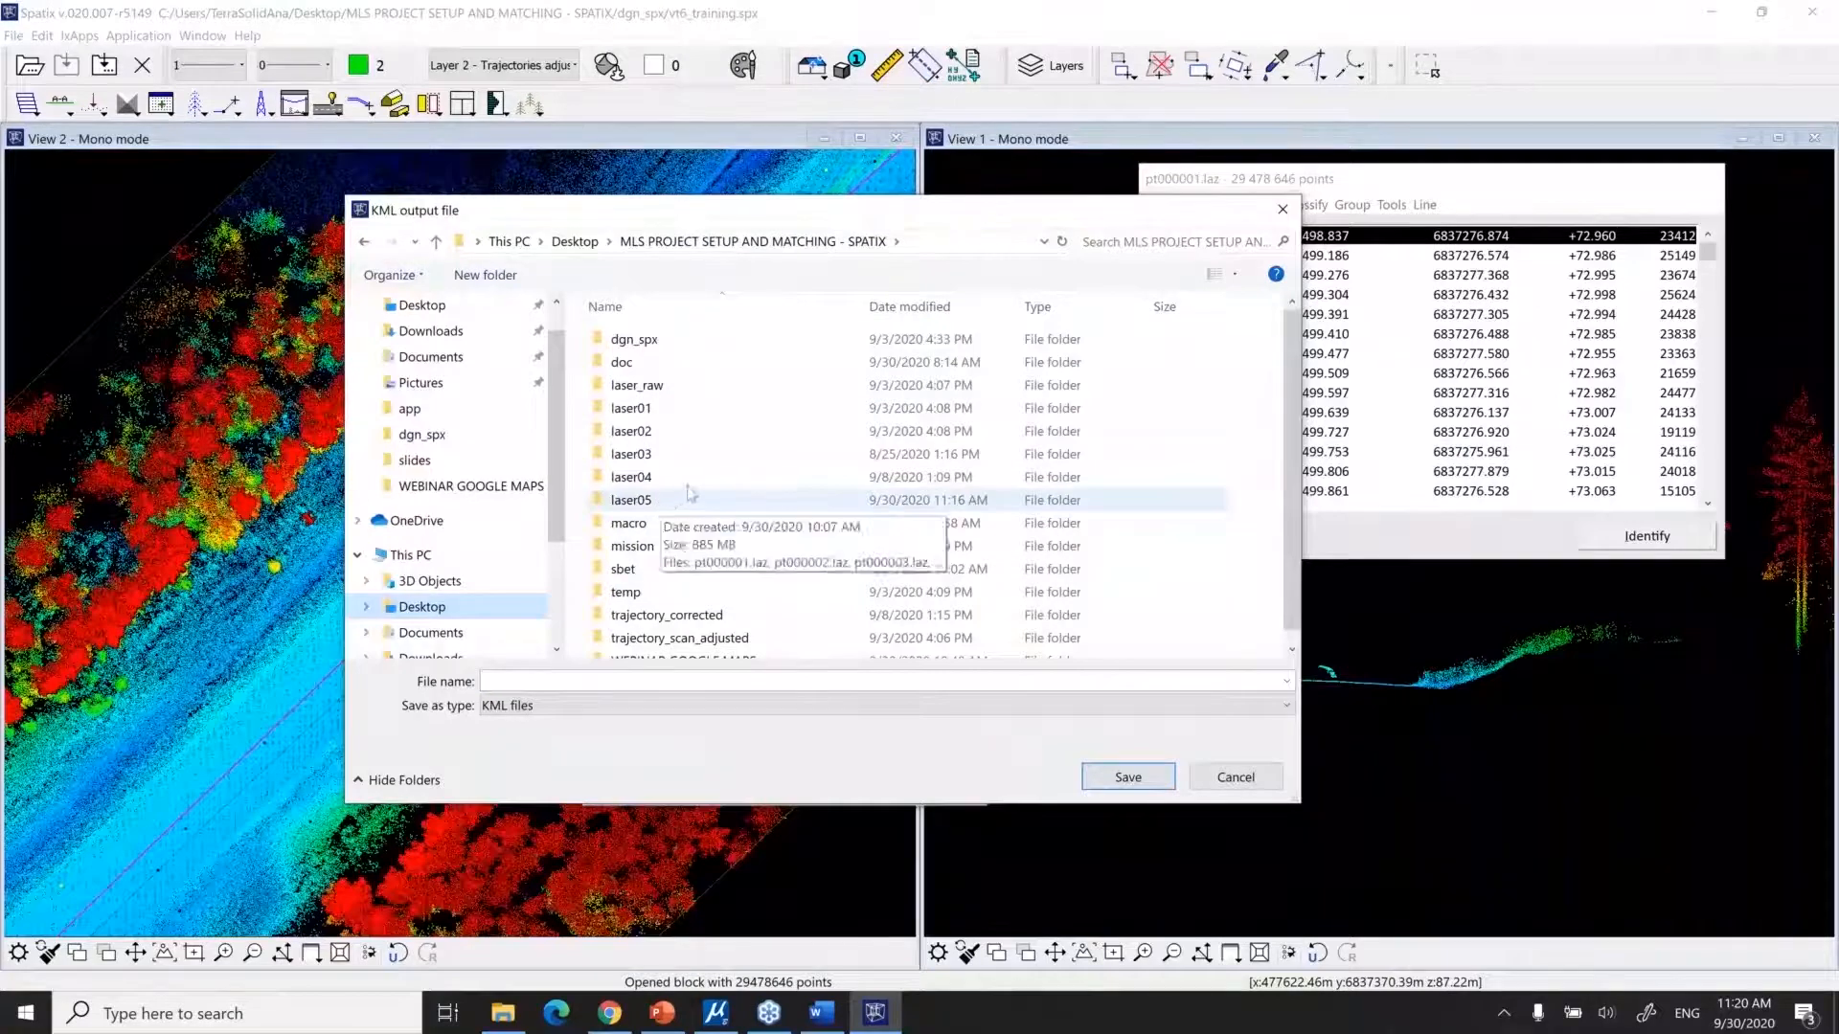
scroll(714, 533, "down", 1)
left_click(650, 682)
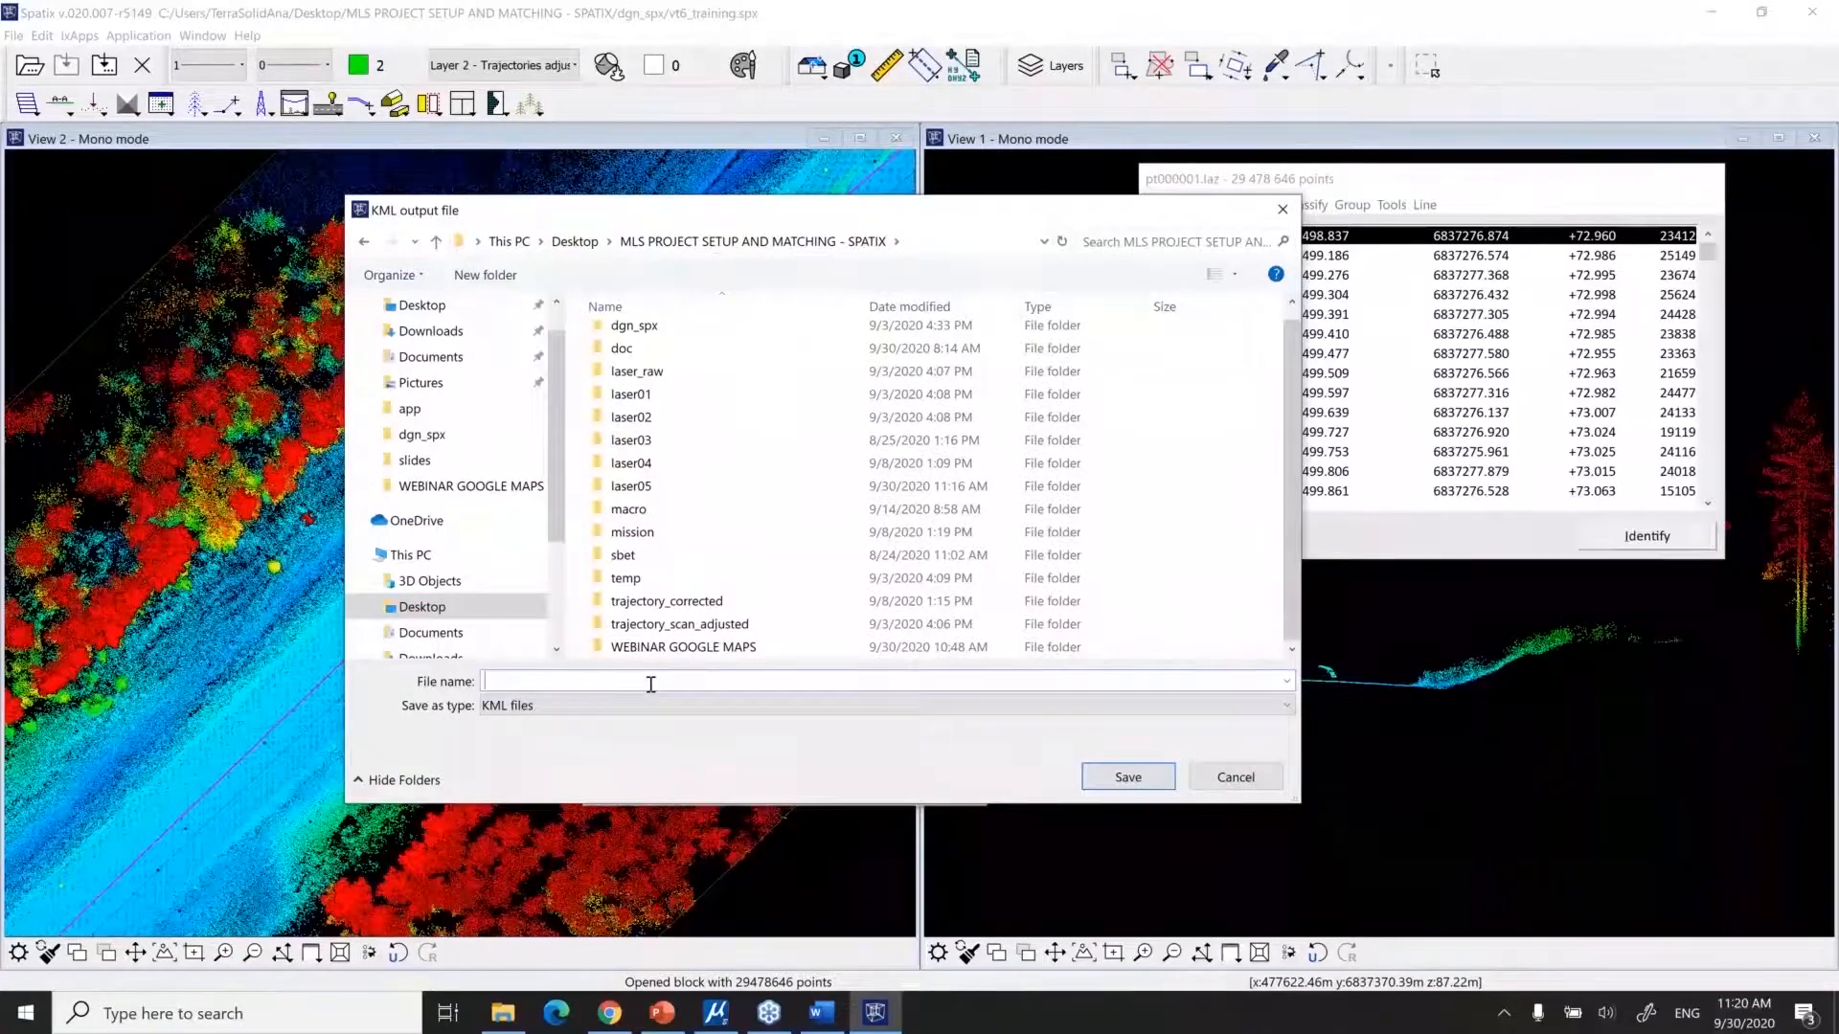
type("FINLAND_road_VT&")
key("BackSpace")
type("6")
left_click(1105, 779)
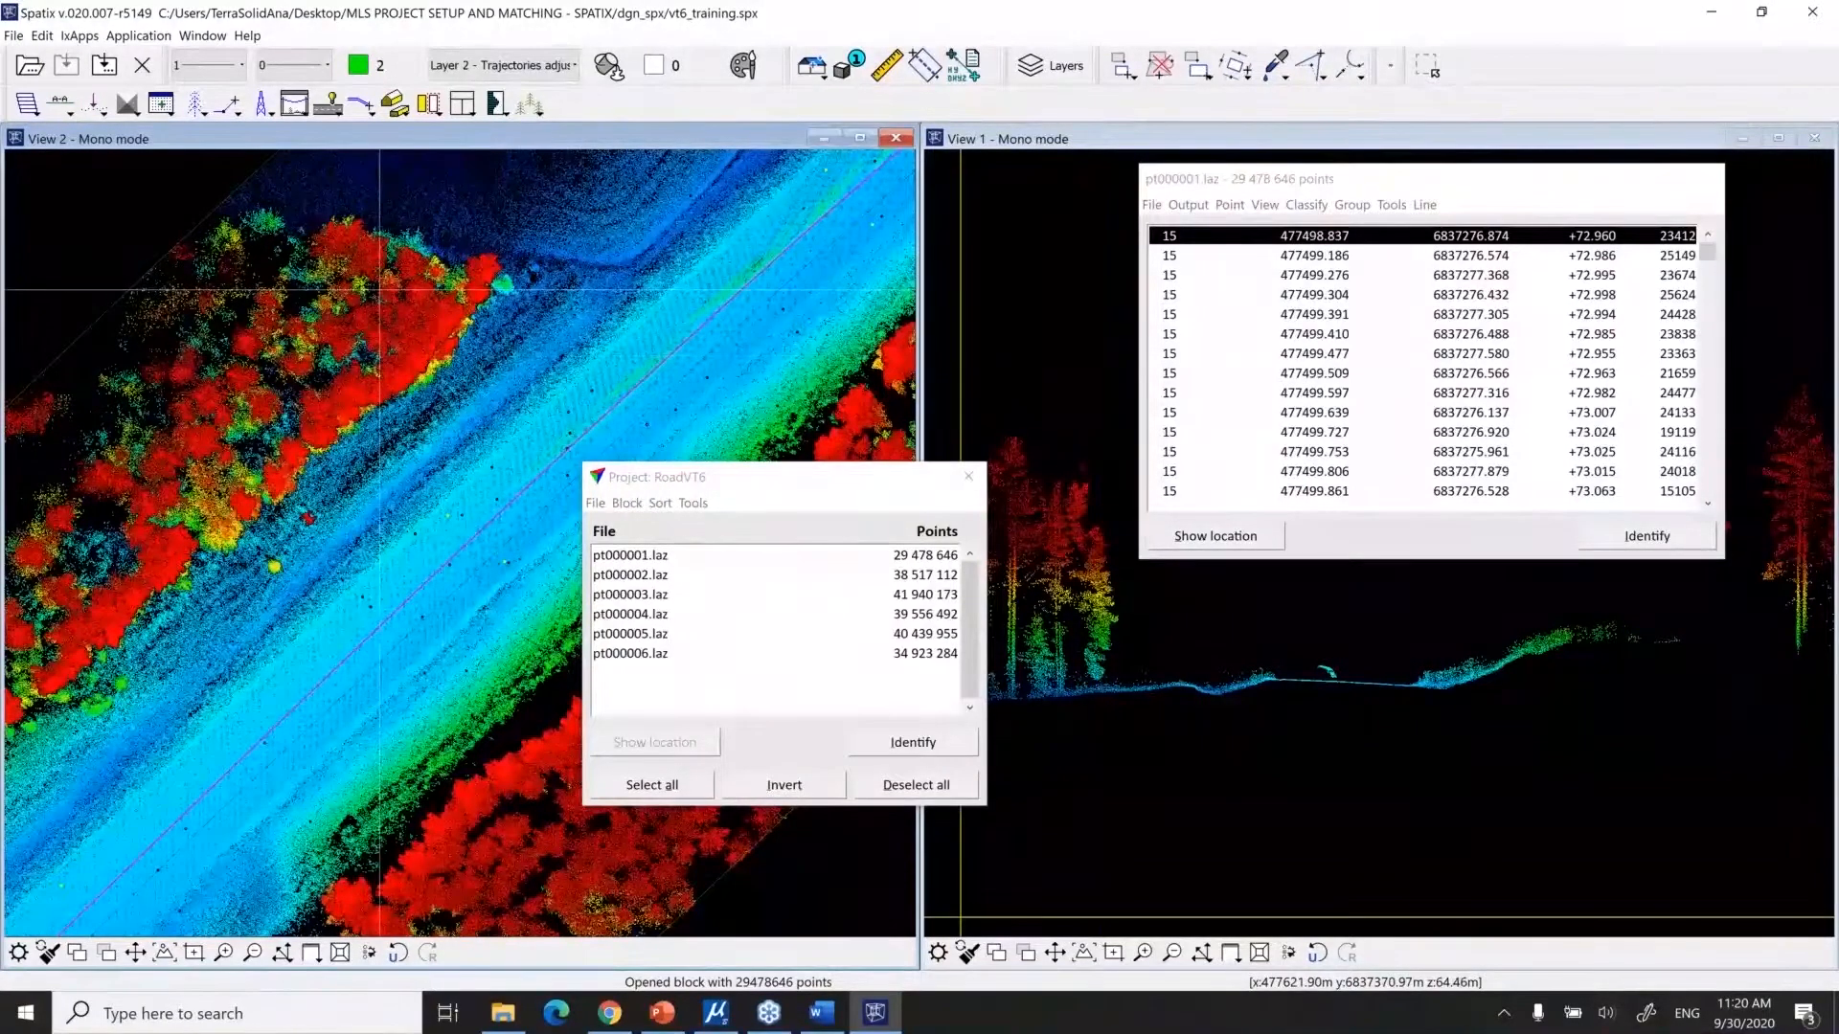
left_click(503, 1013)
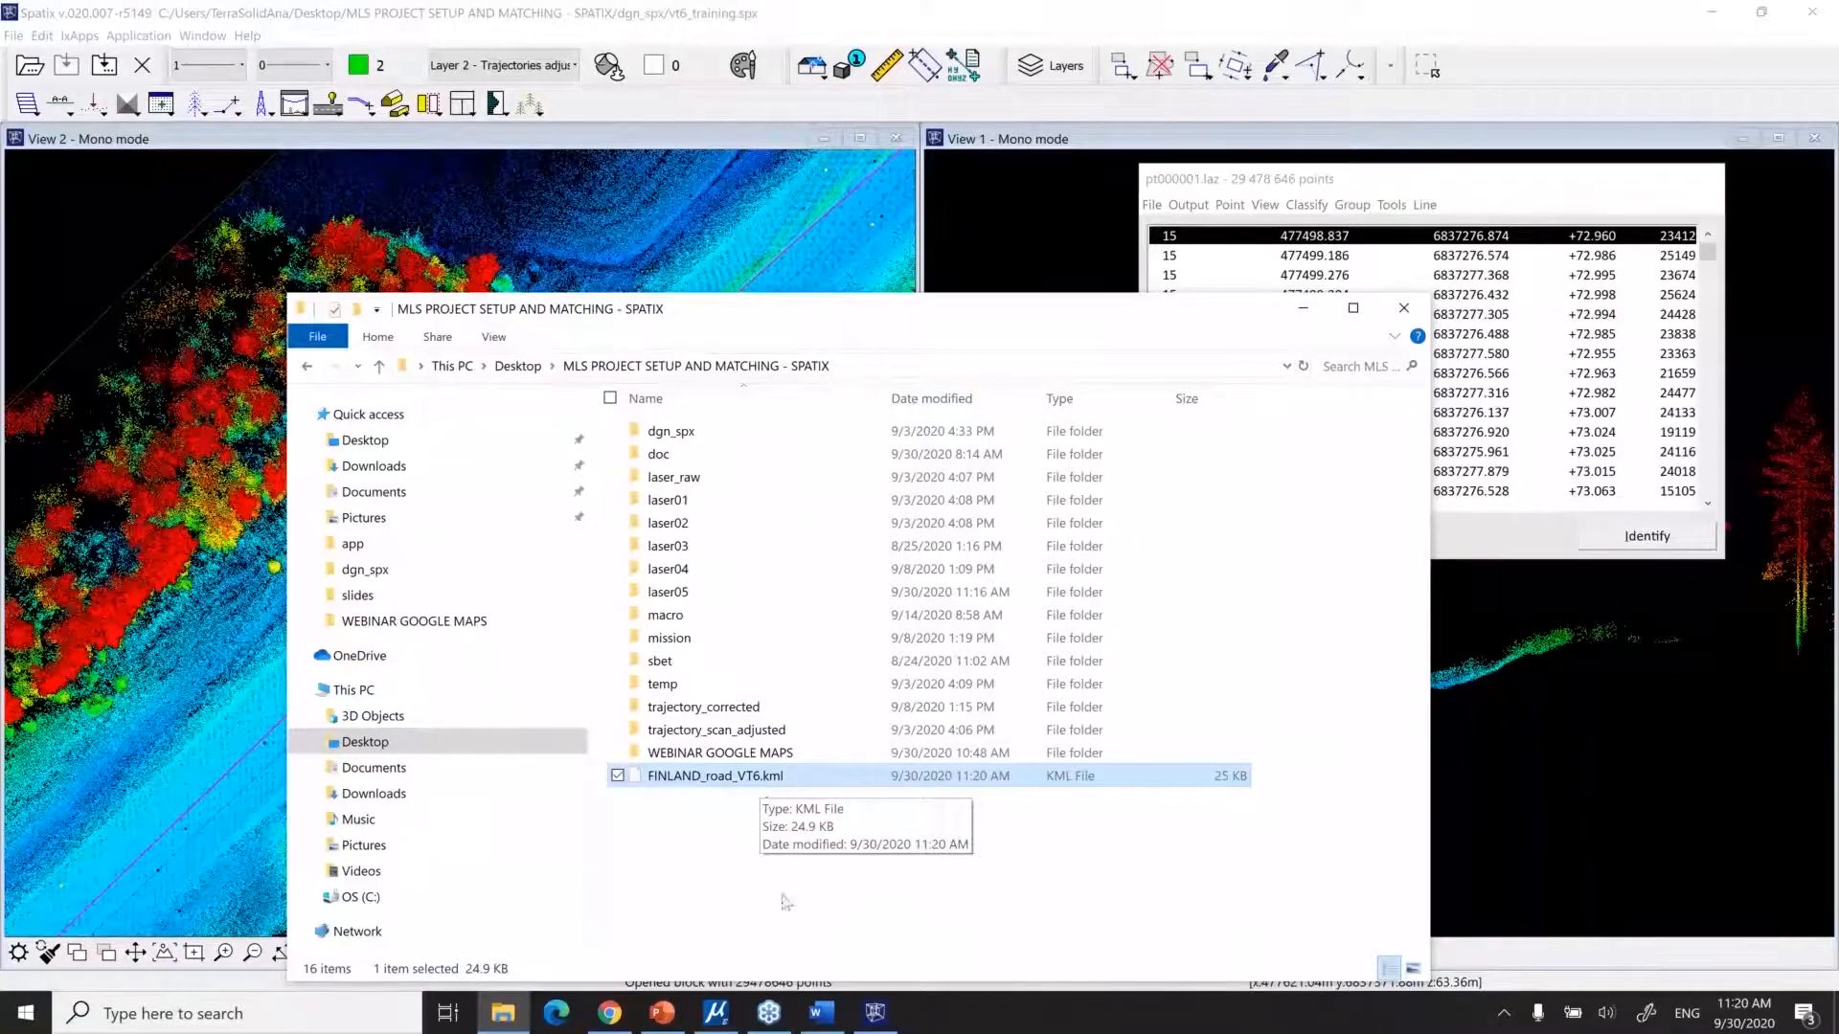
Switch to Chrome, open Google My Maps from the search results and create a new map
left_click(614, 1019)
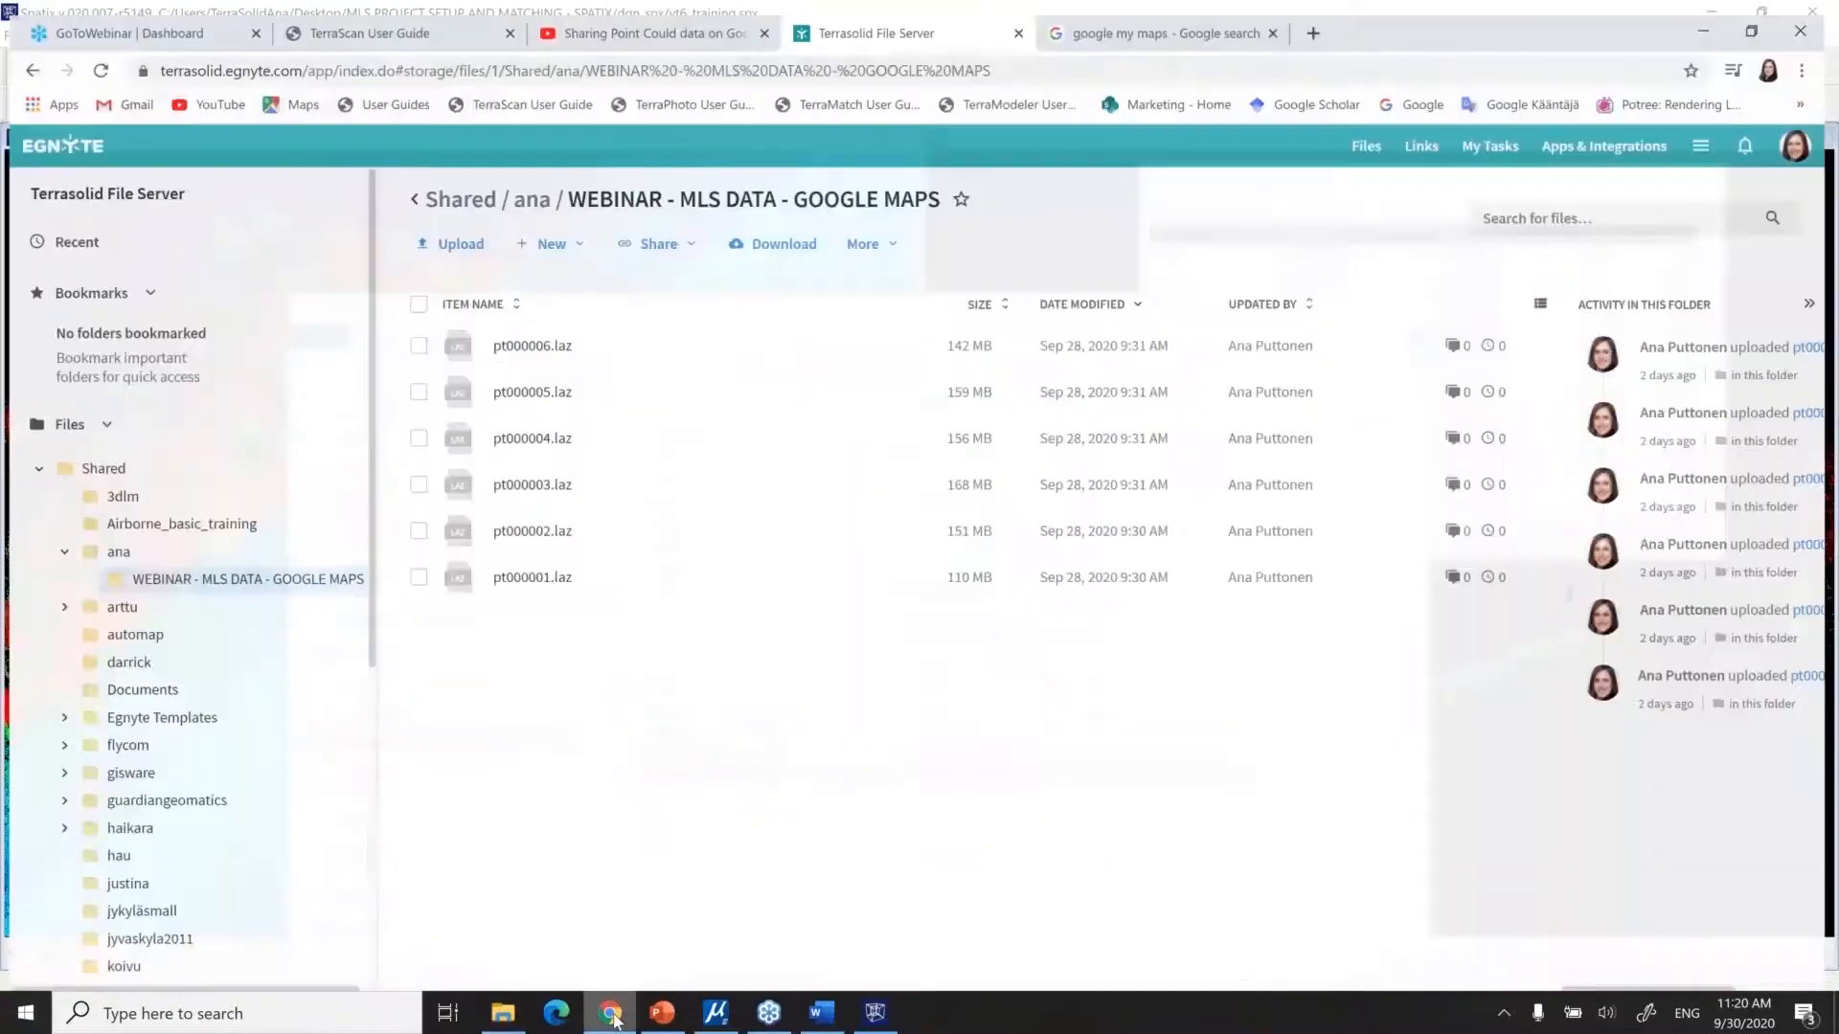
left_click(1130, 19)
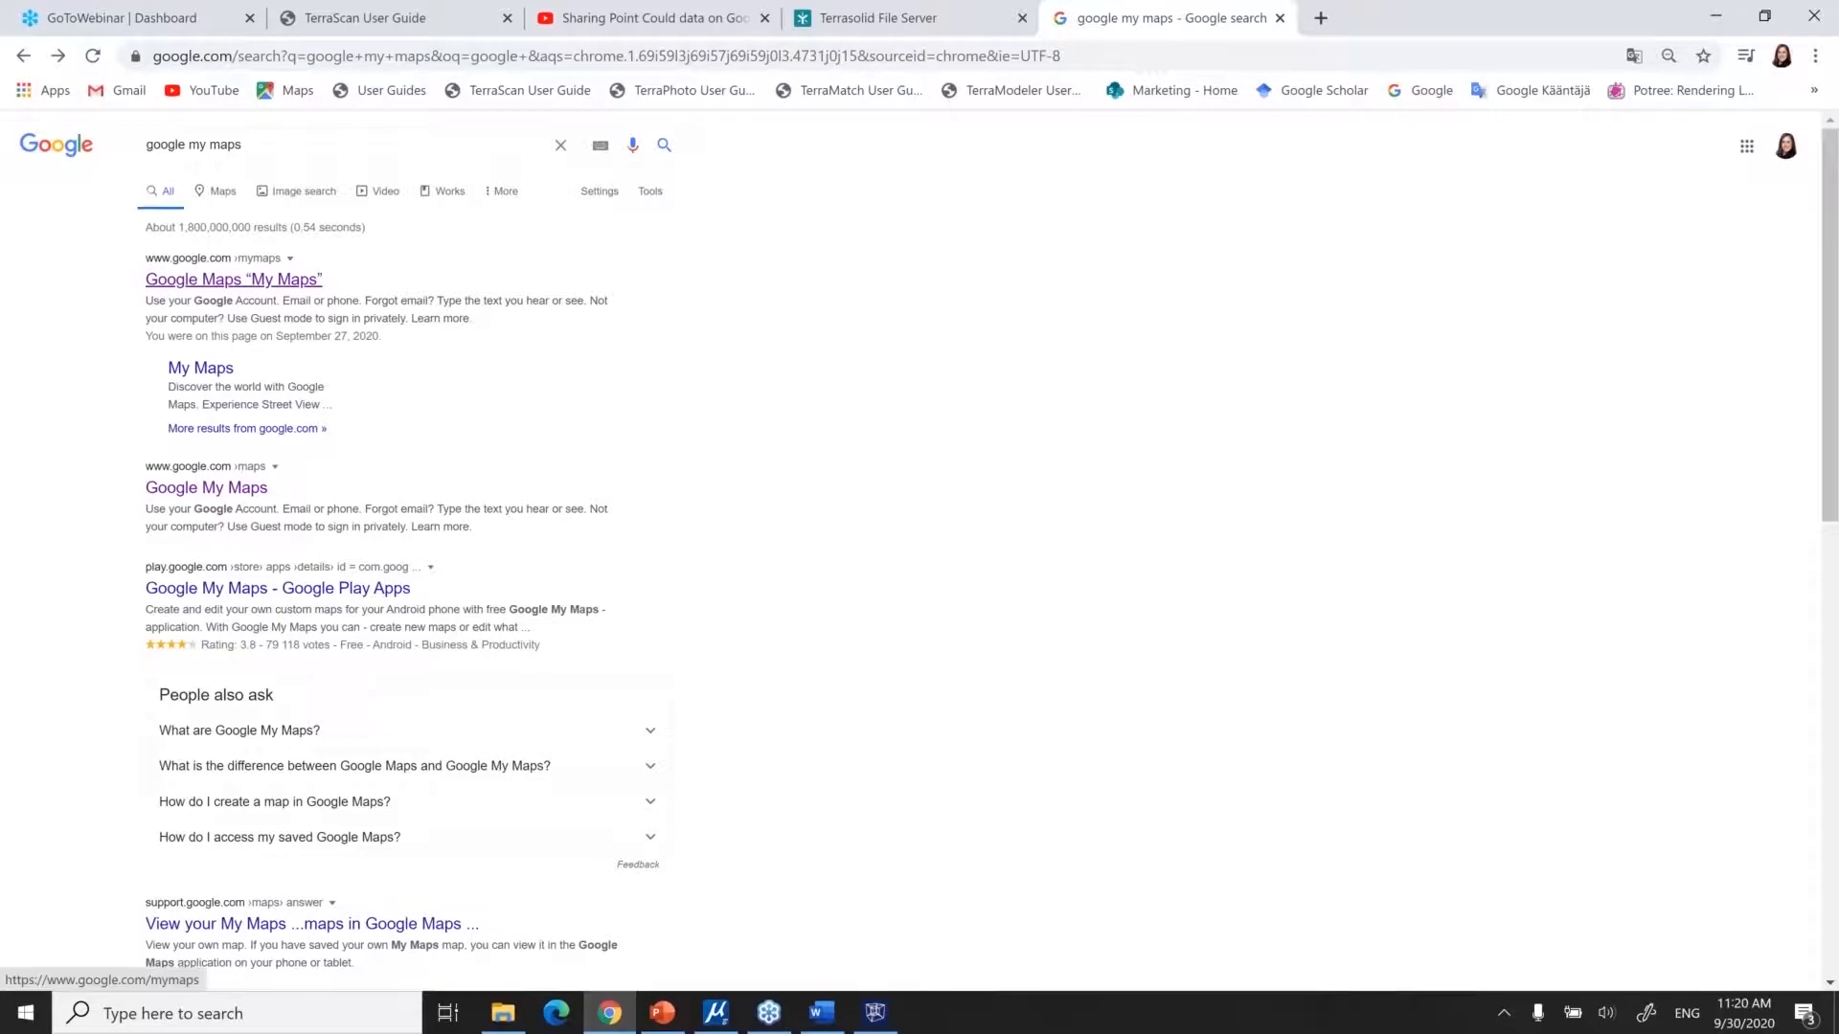
left_click(213, 279)
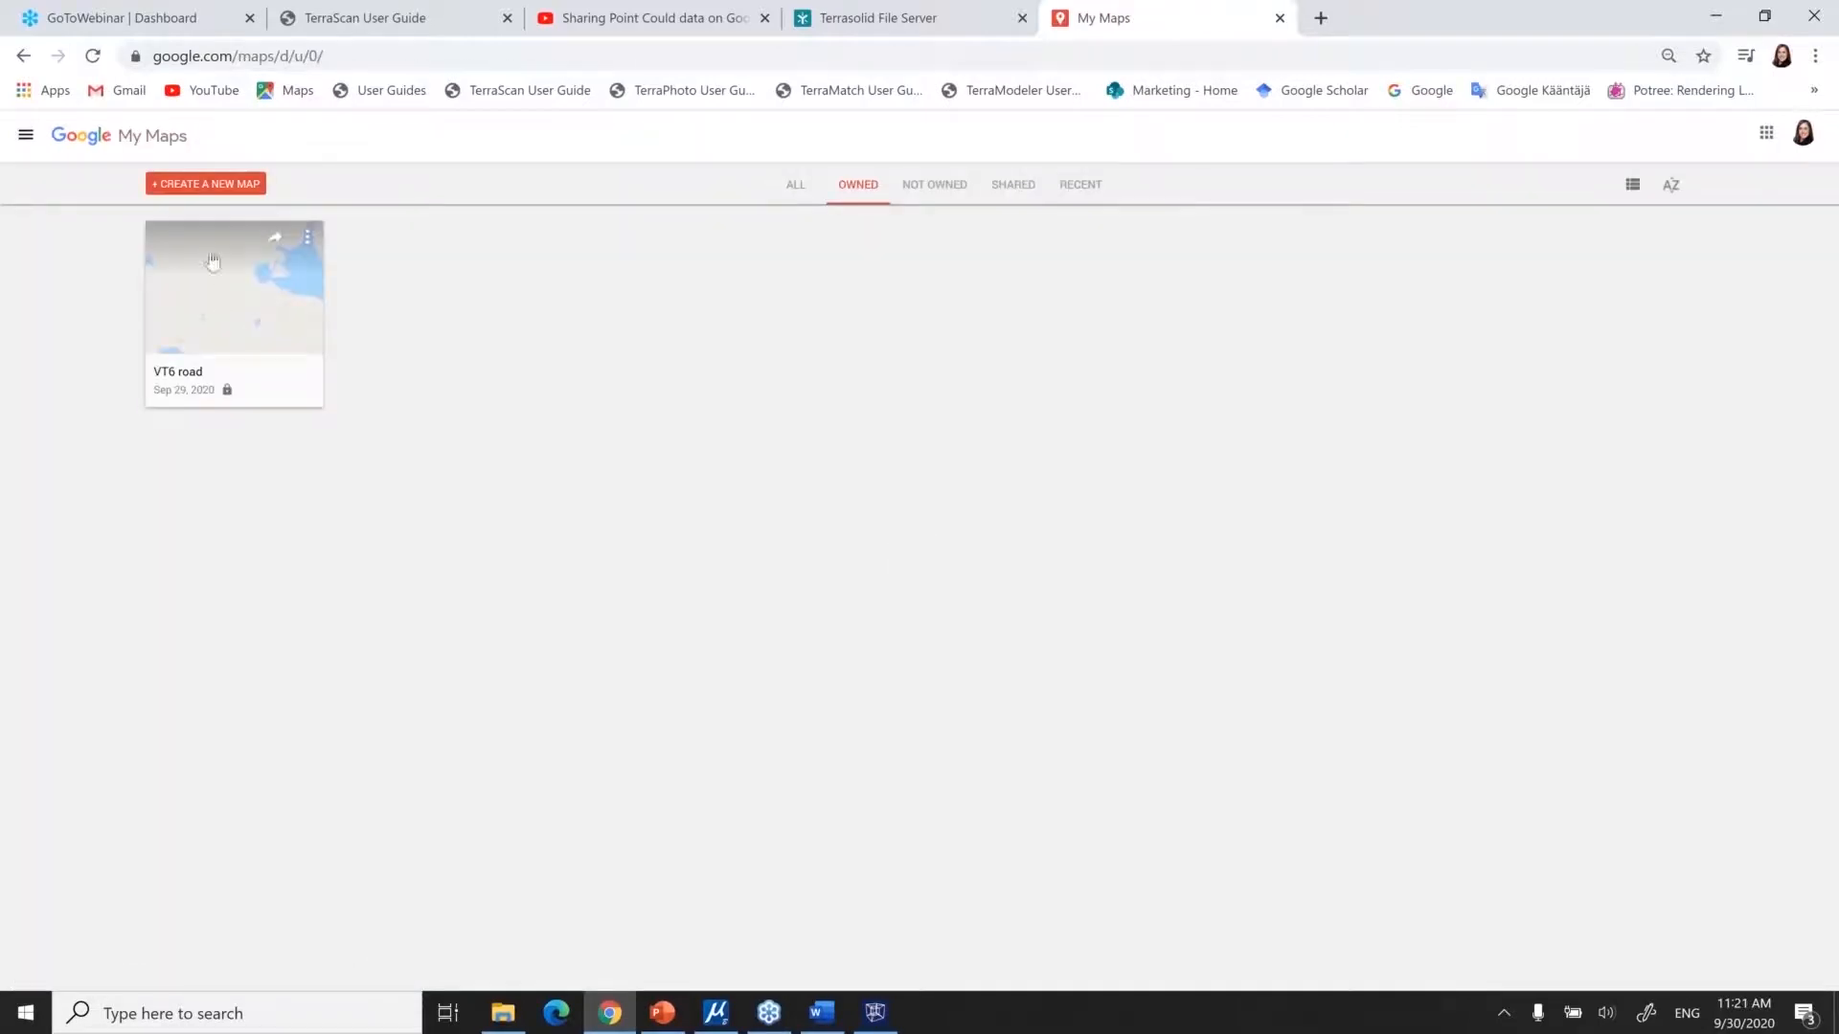
left_click(168, 186)
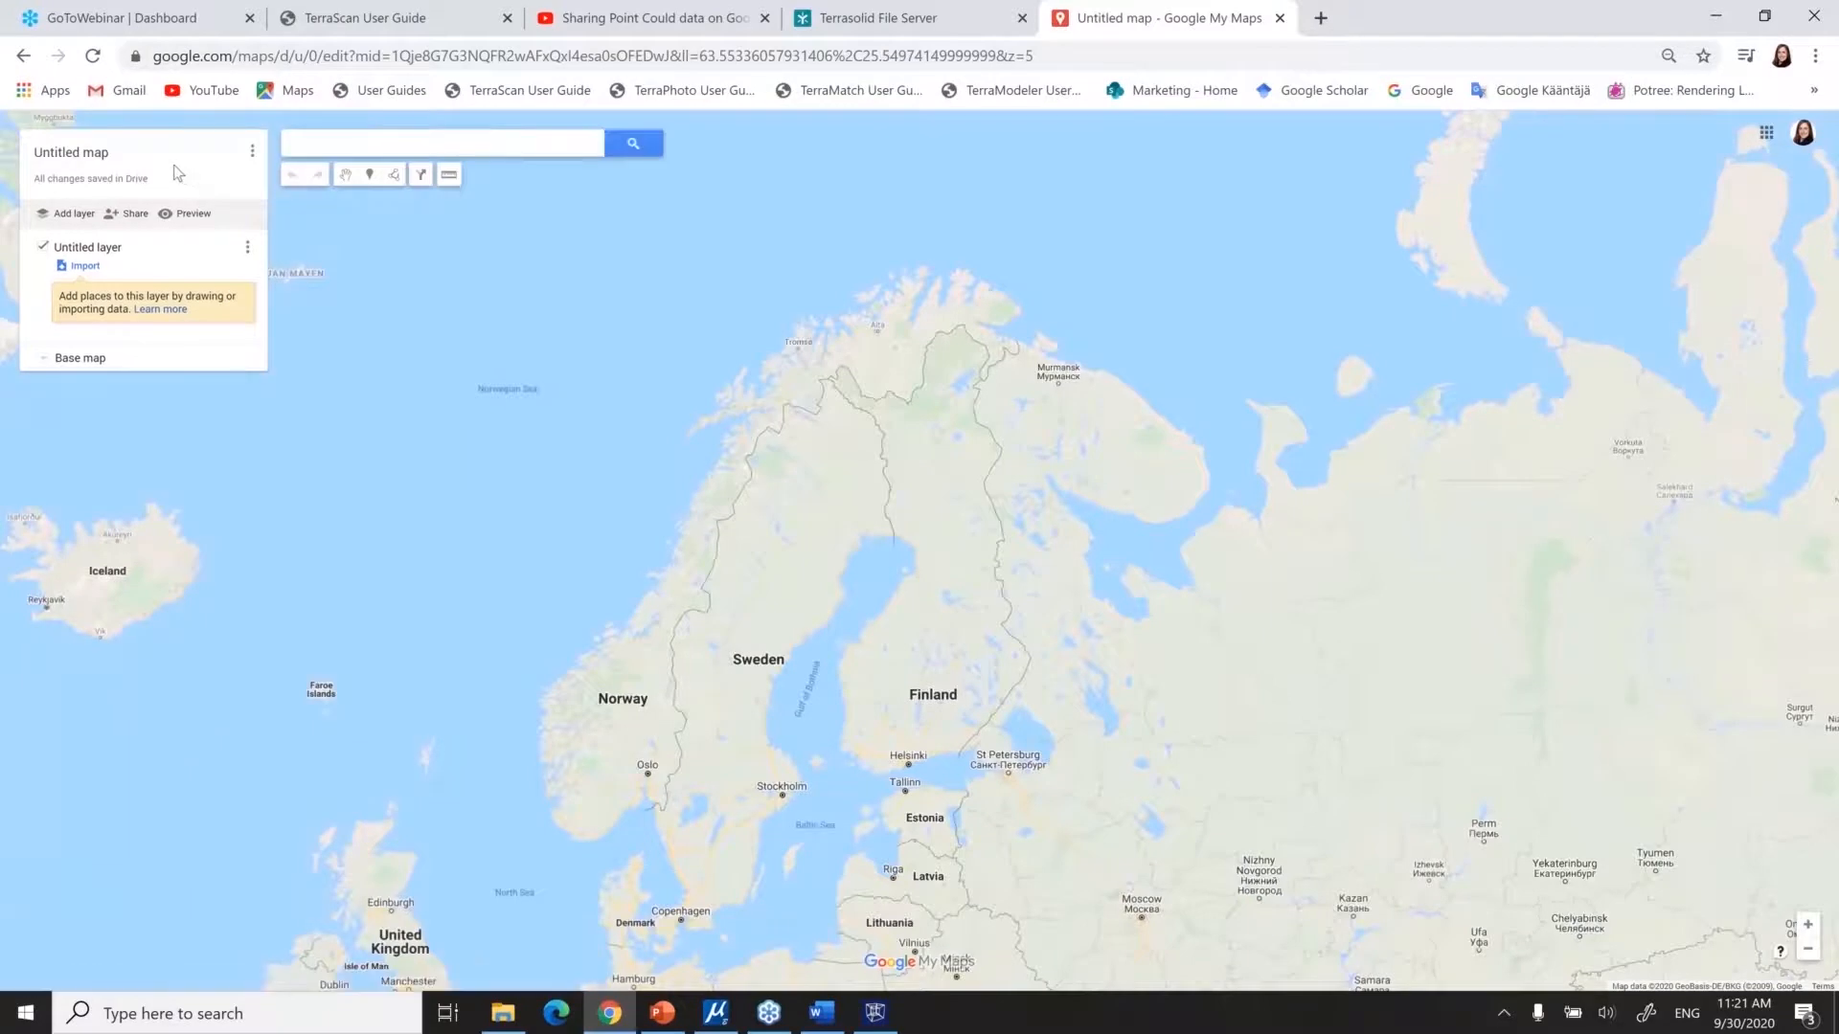
Title the new map "FINLAND road VT6" and give it the description "MLS LiDAR"
left_click(77, 158)
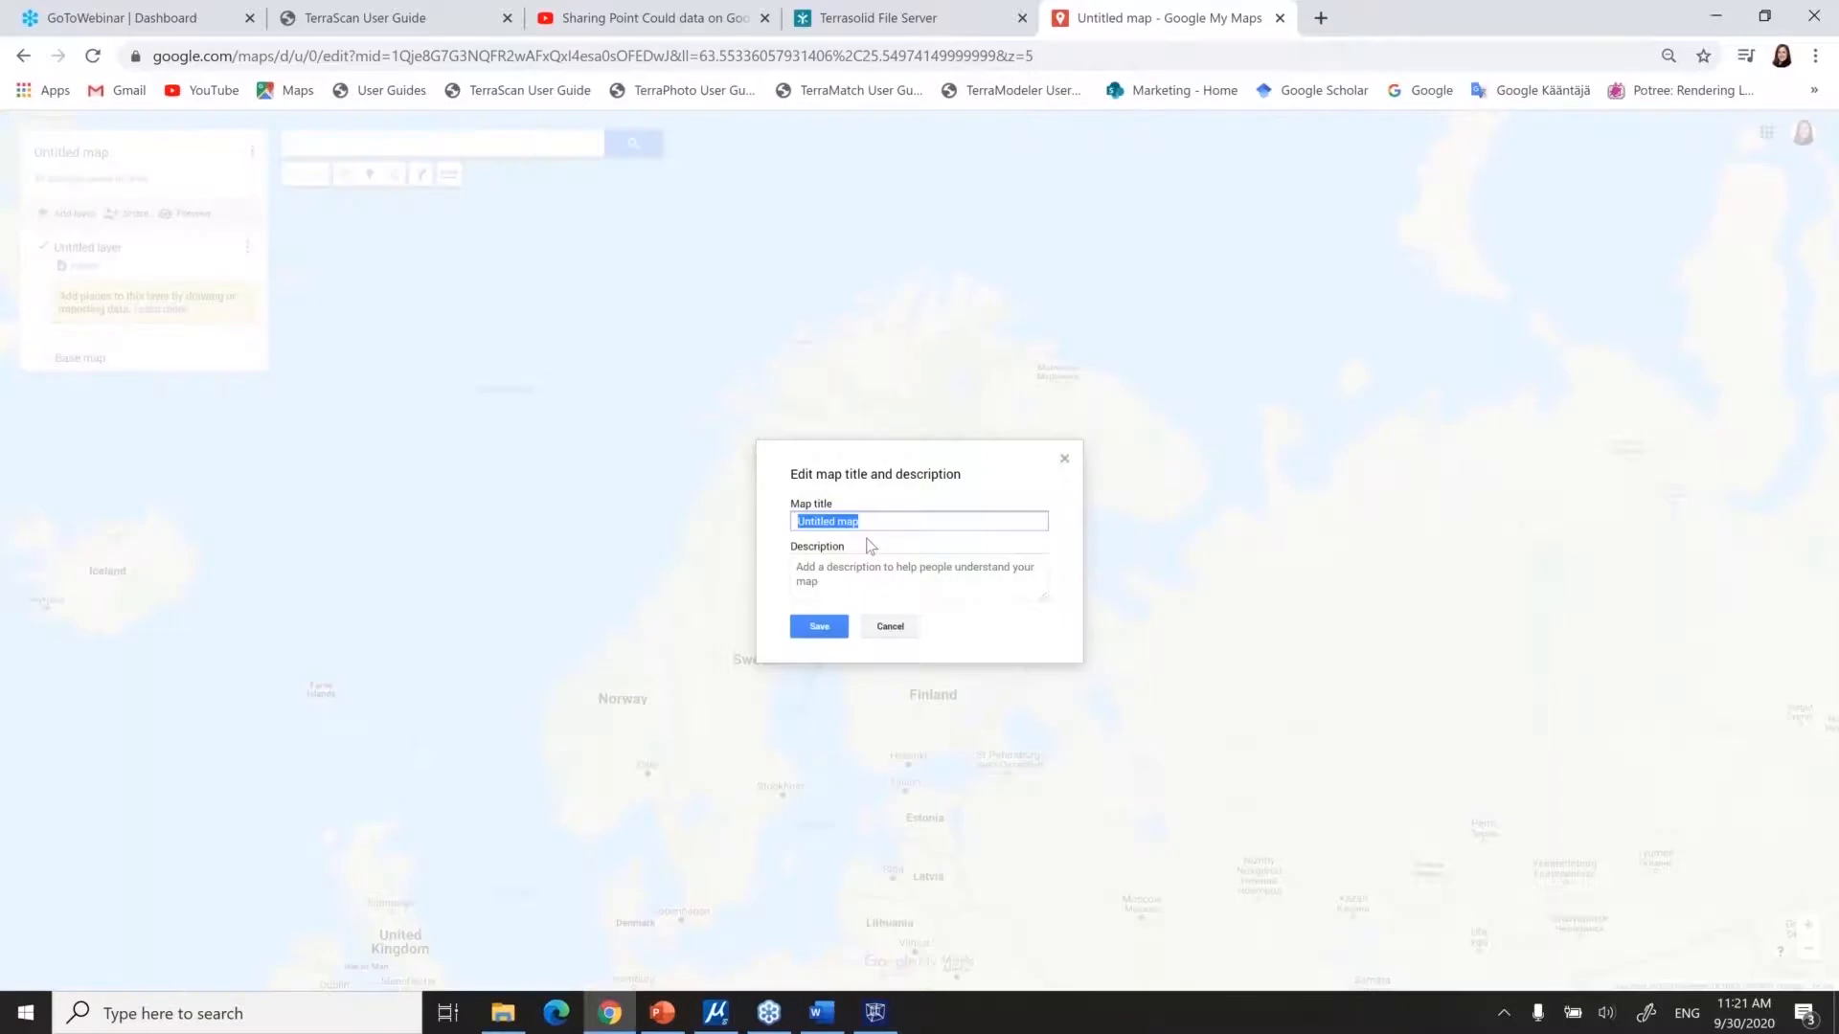
type("FINLAND road VTT")
left_click(853, 571)
type("MLS")
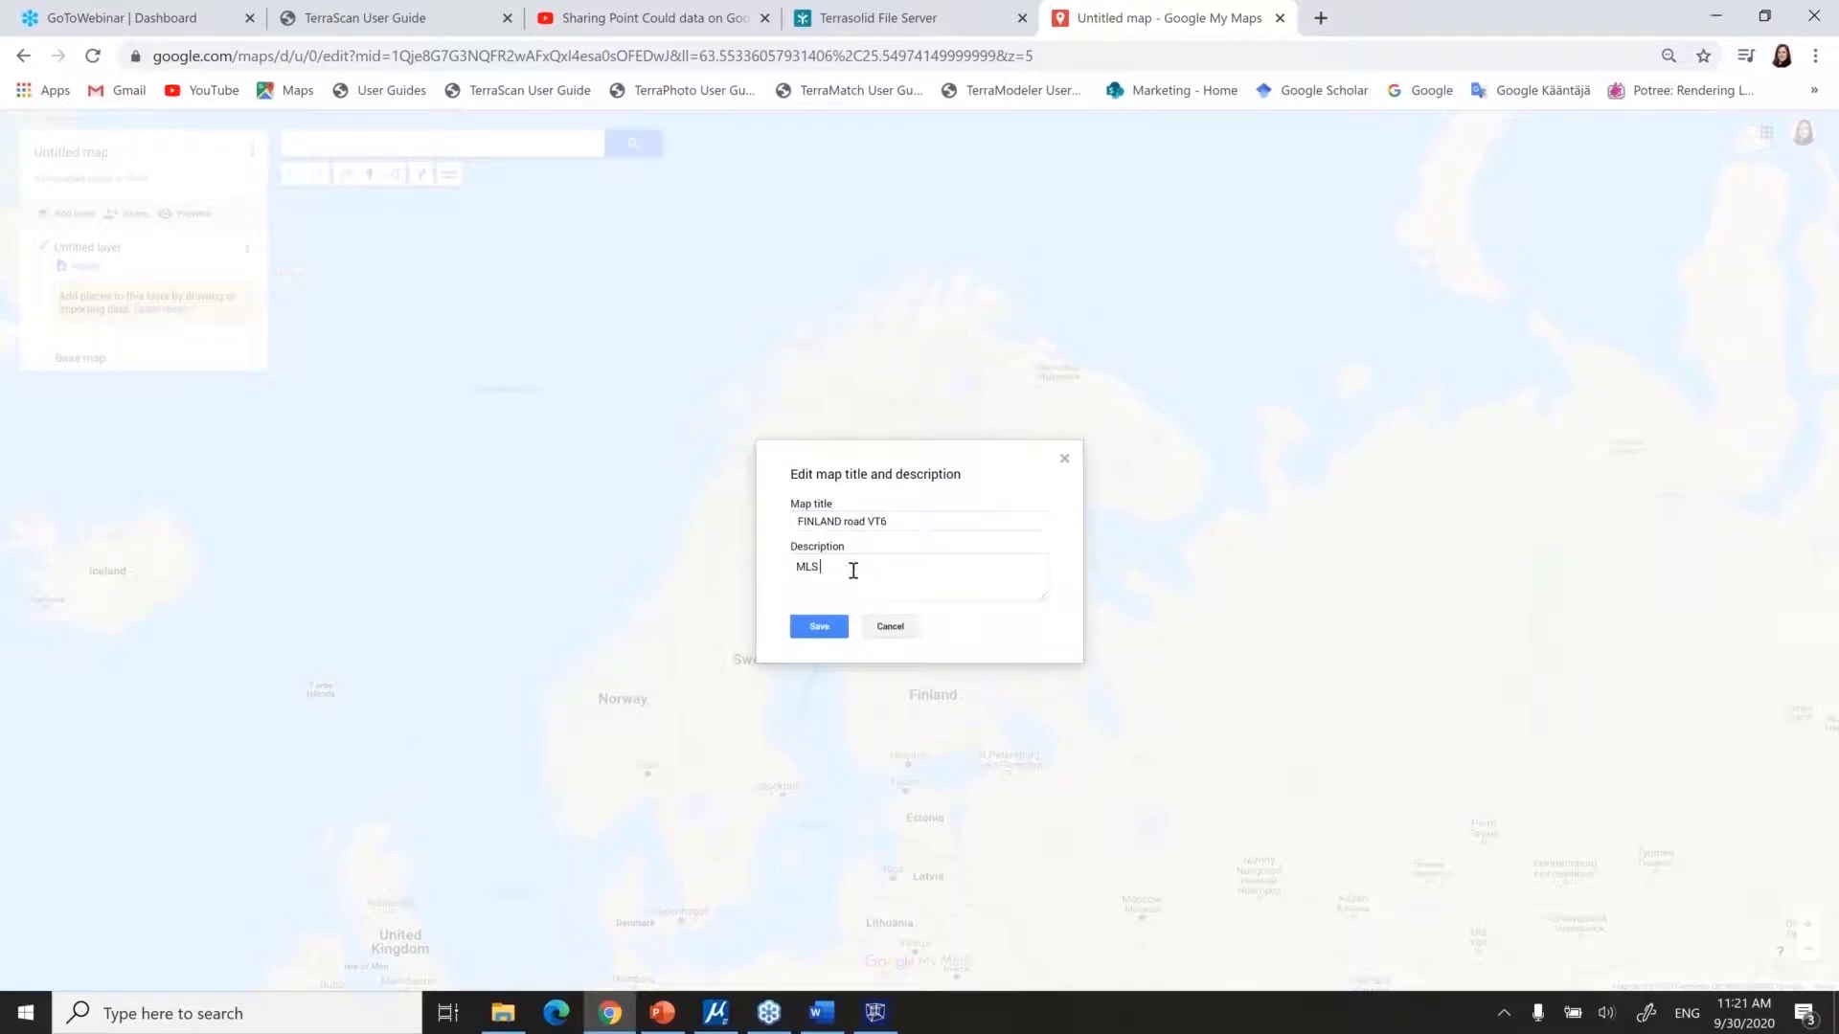
type(" LiDAR")
left_click(816, 630)
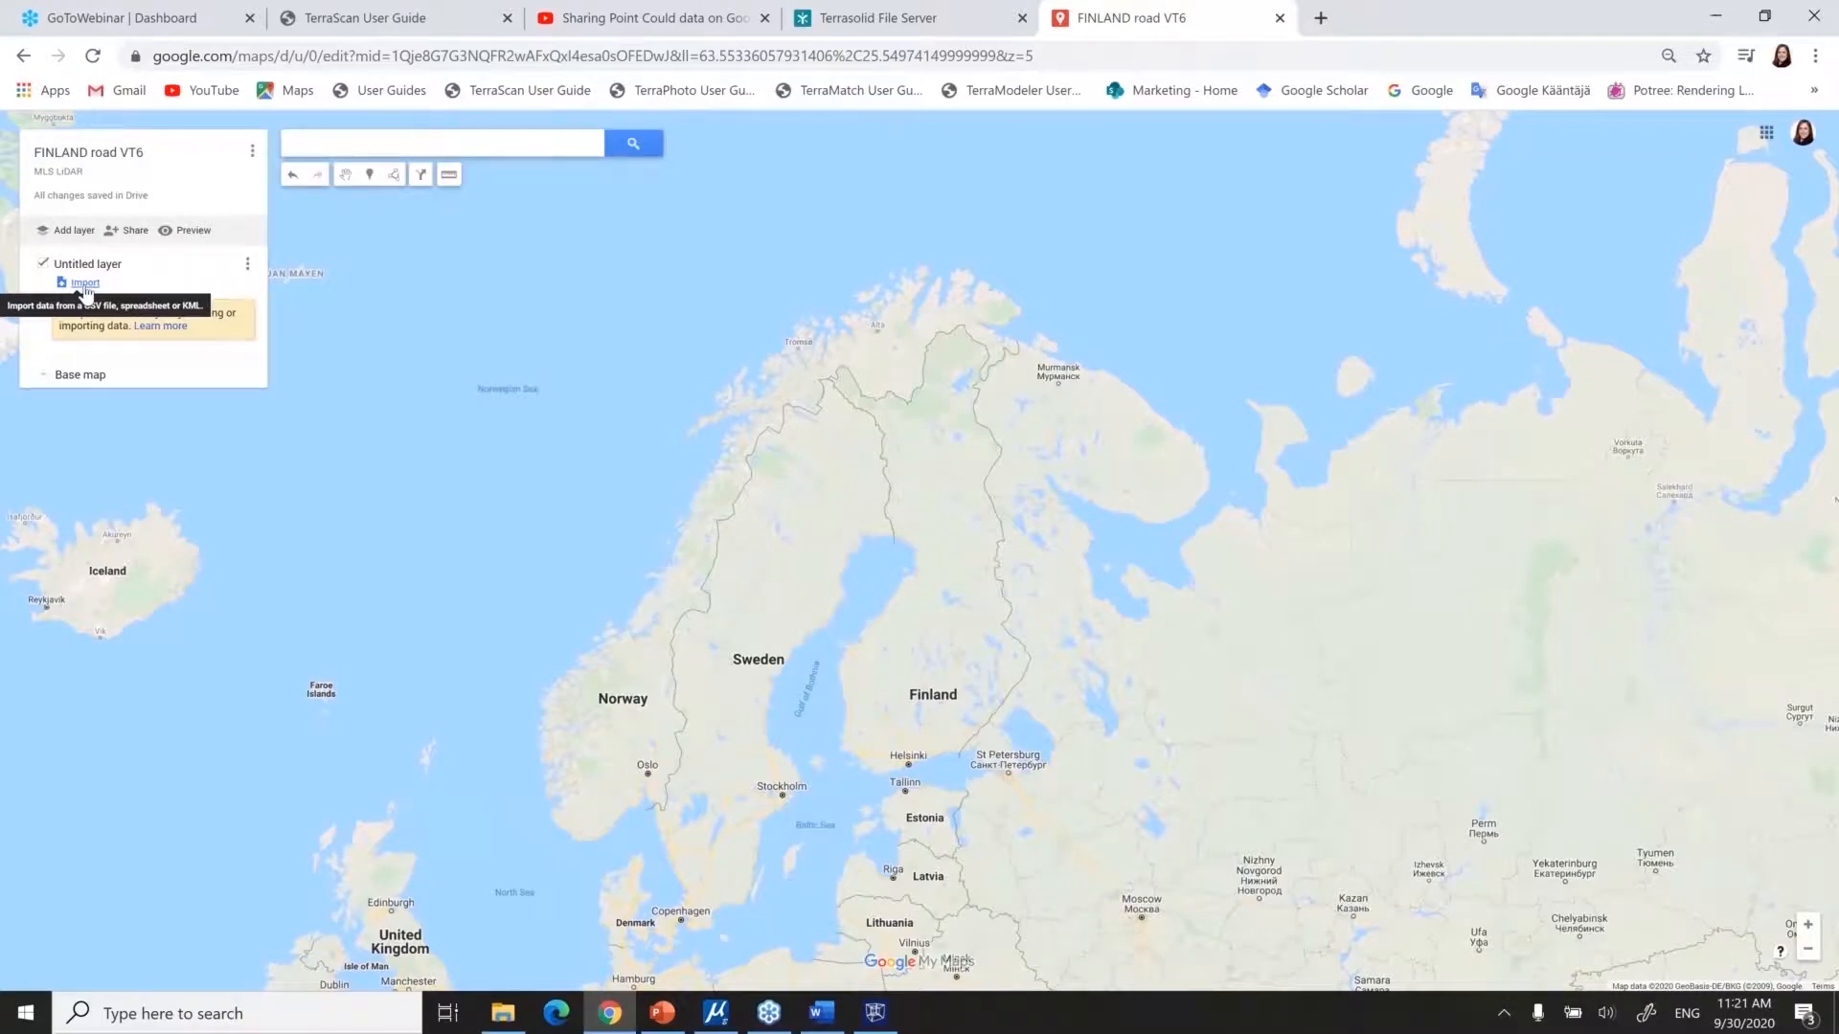
Import FINLAND_road_VT6.kml from the MLS PROJECT SETUP AND MATCHING - SPATIX folder into the map's untitled layer
left_click(85, 283)
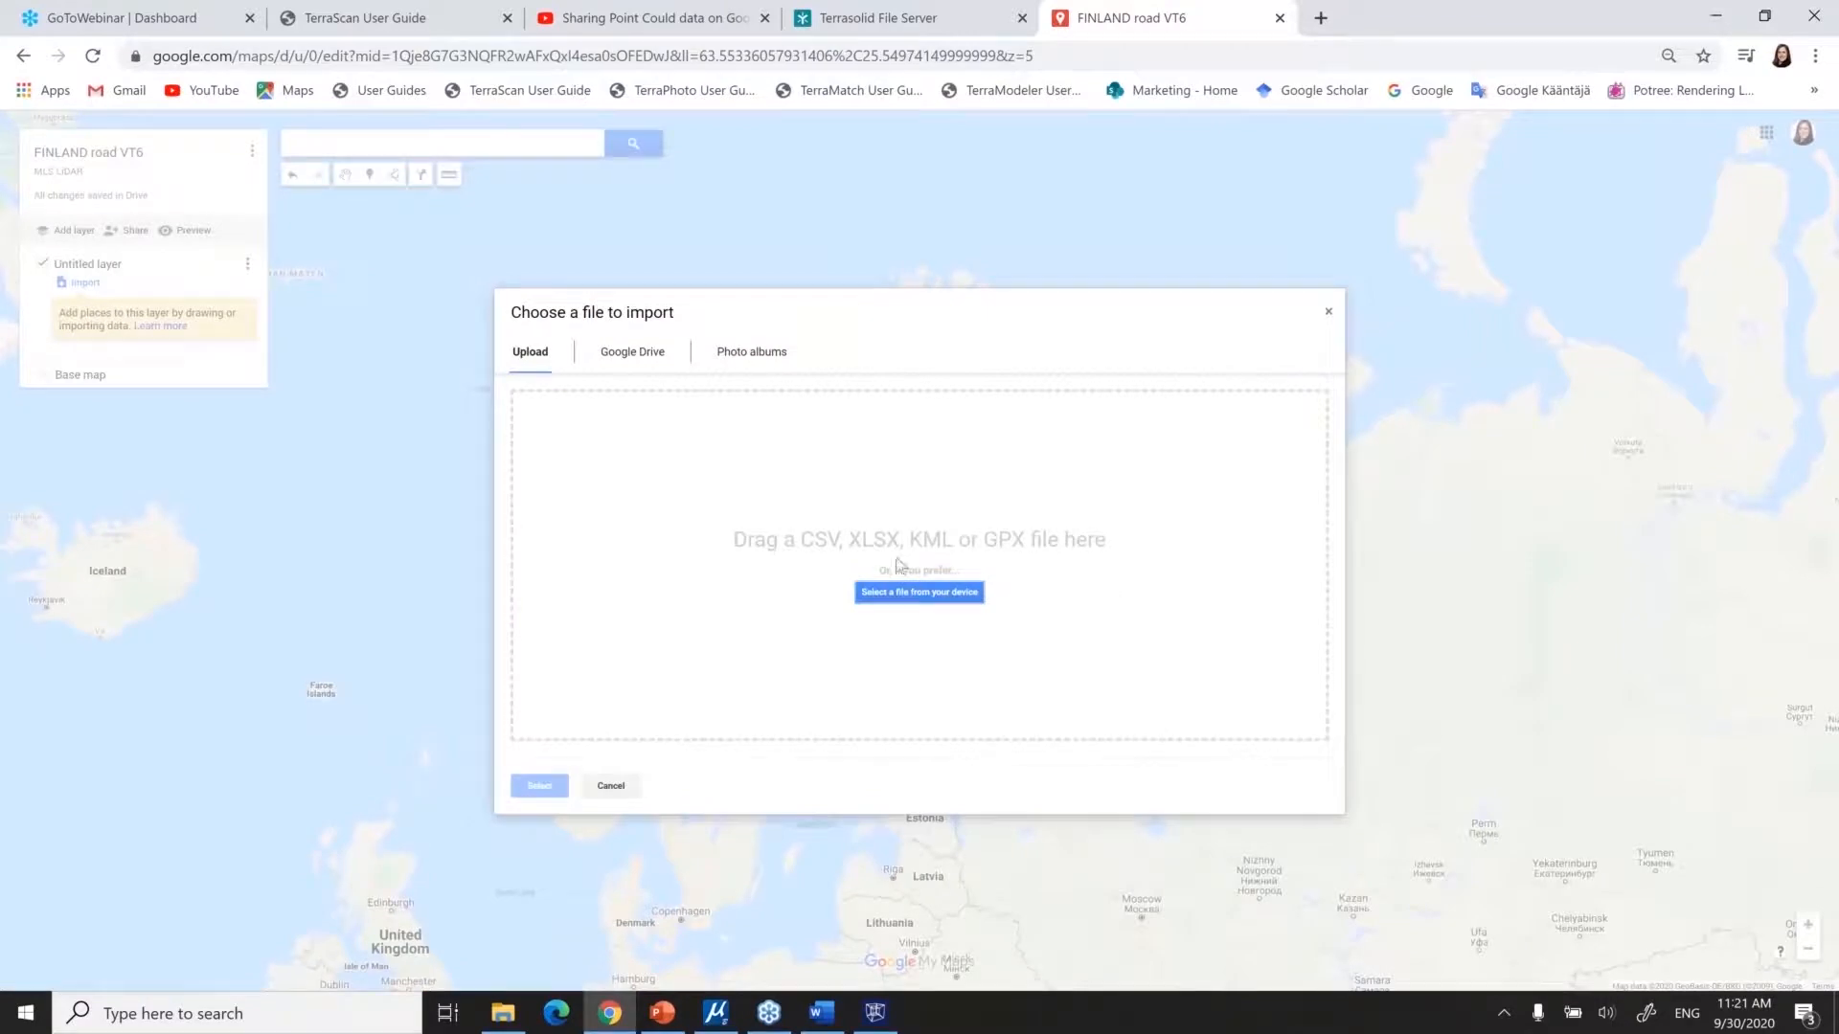
left_click(901, 599)
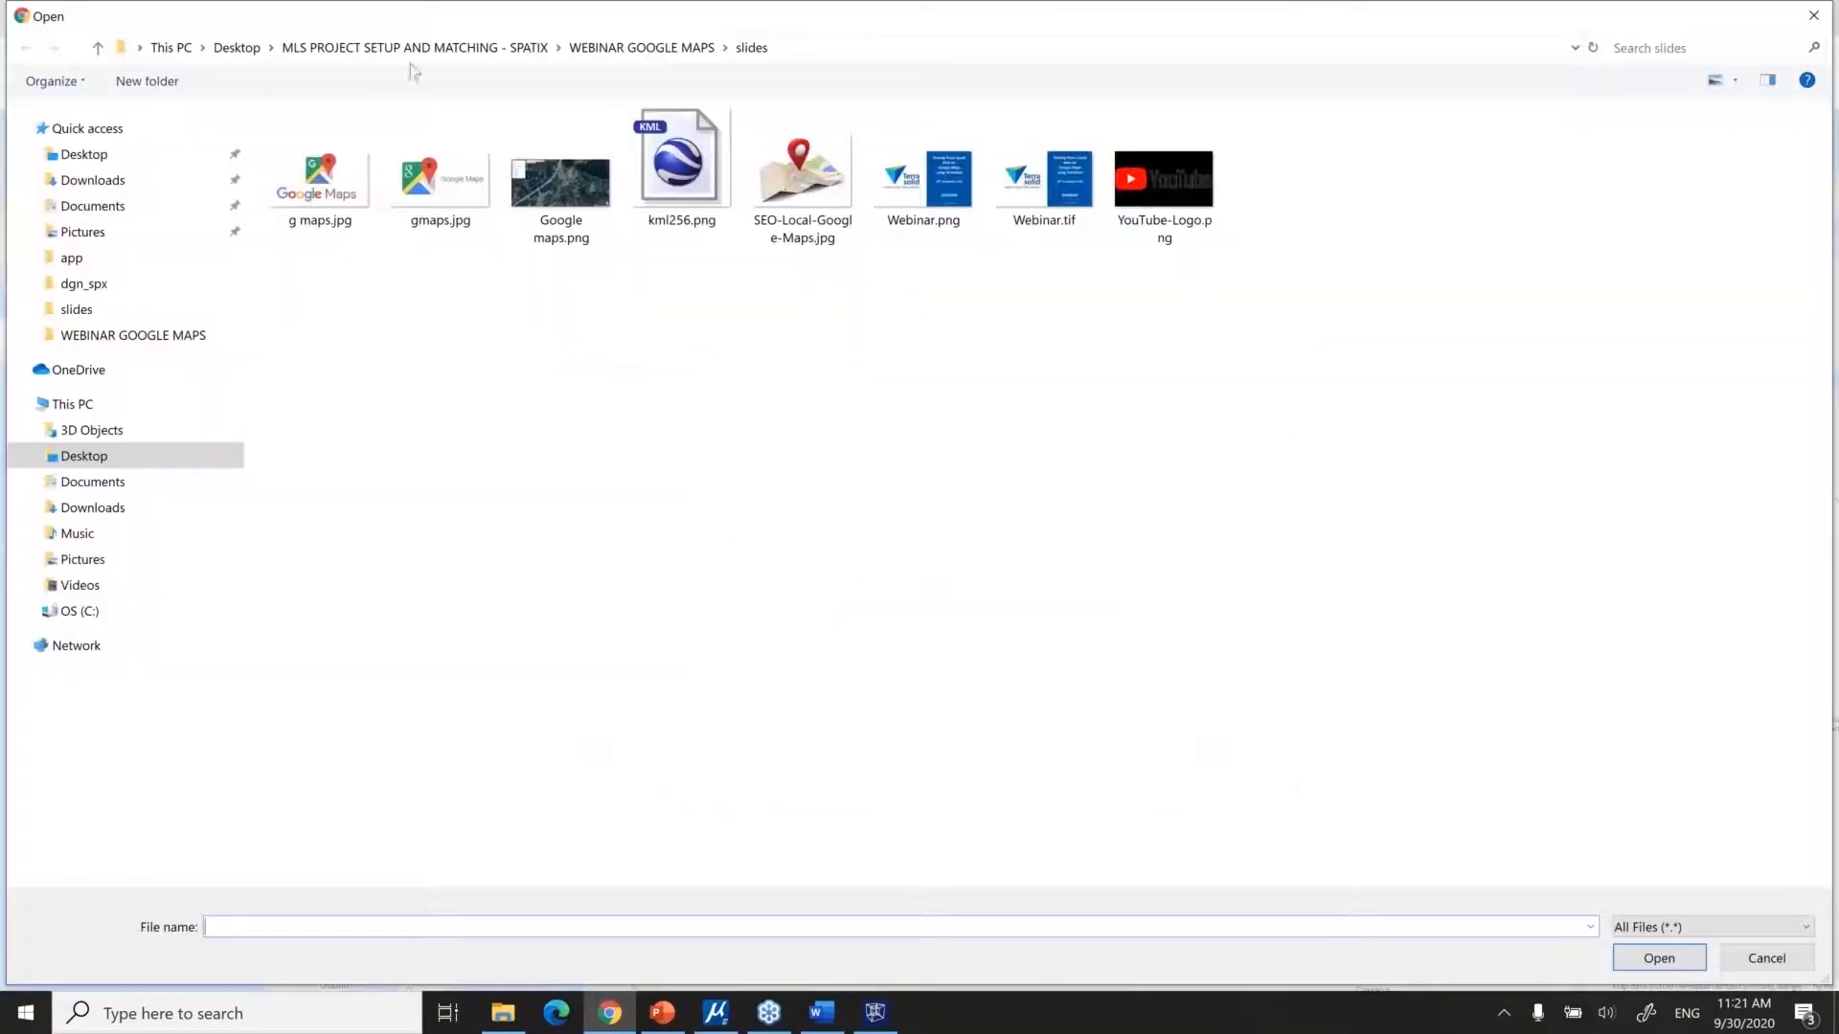
left_click(406, 49)
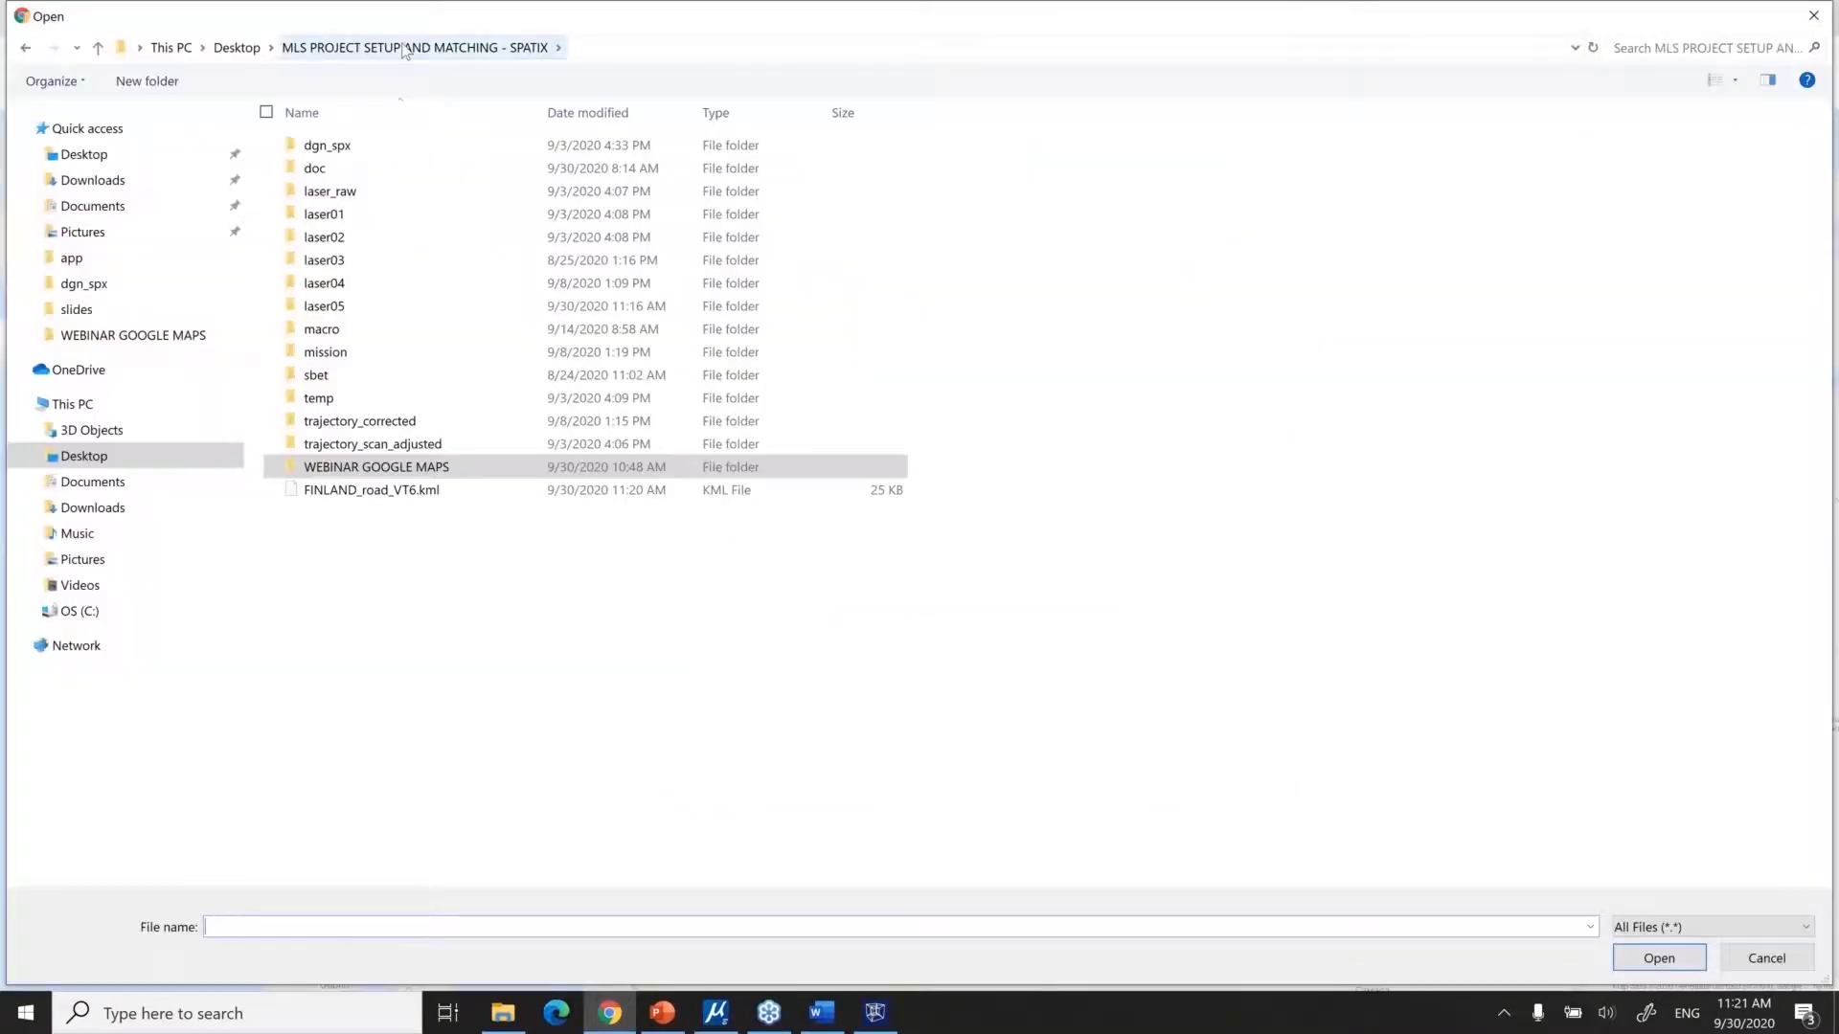
left_click(388, 489)
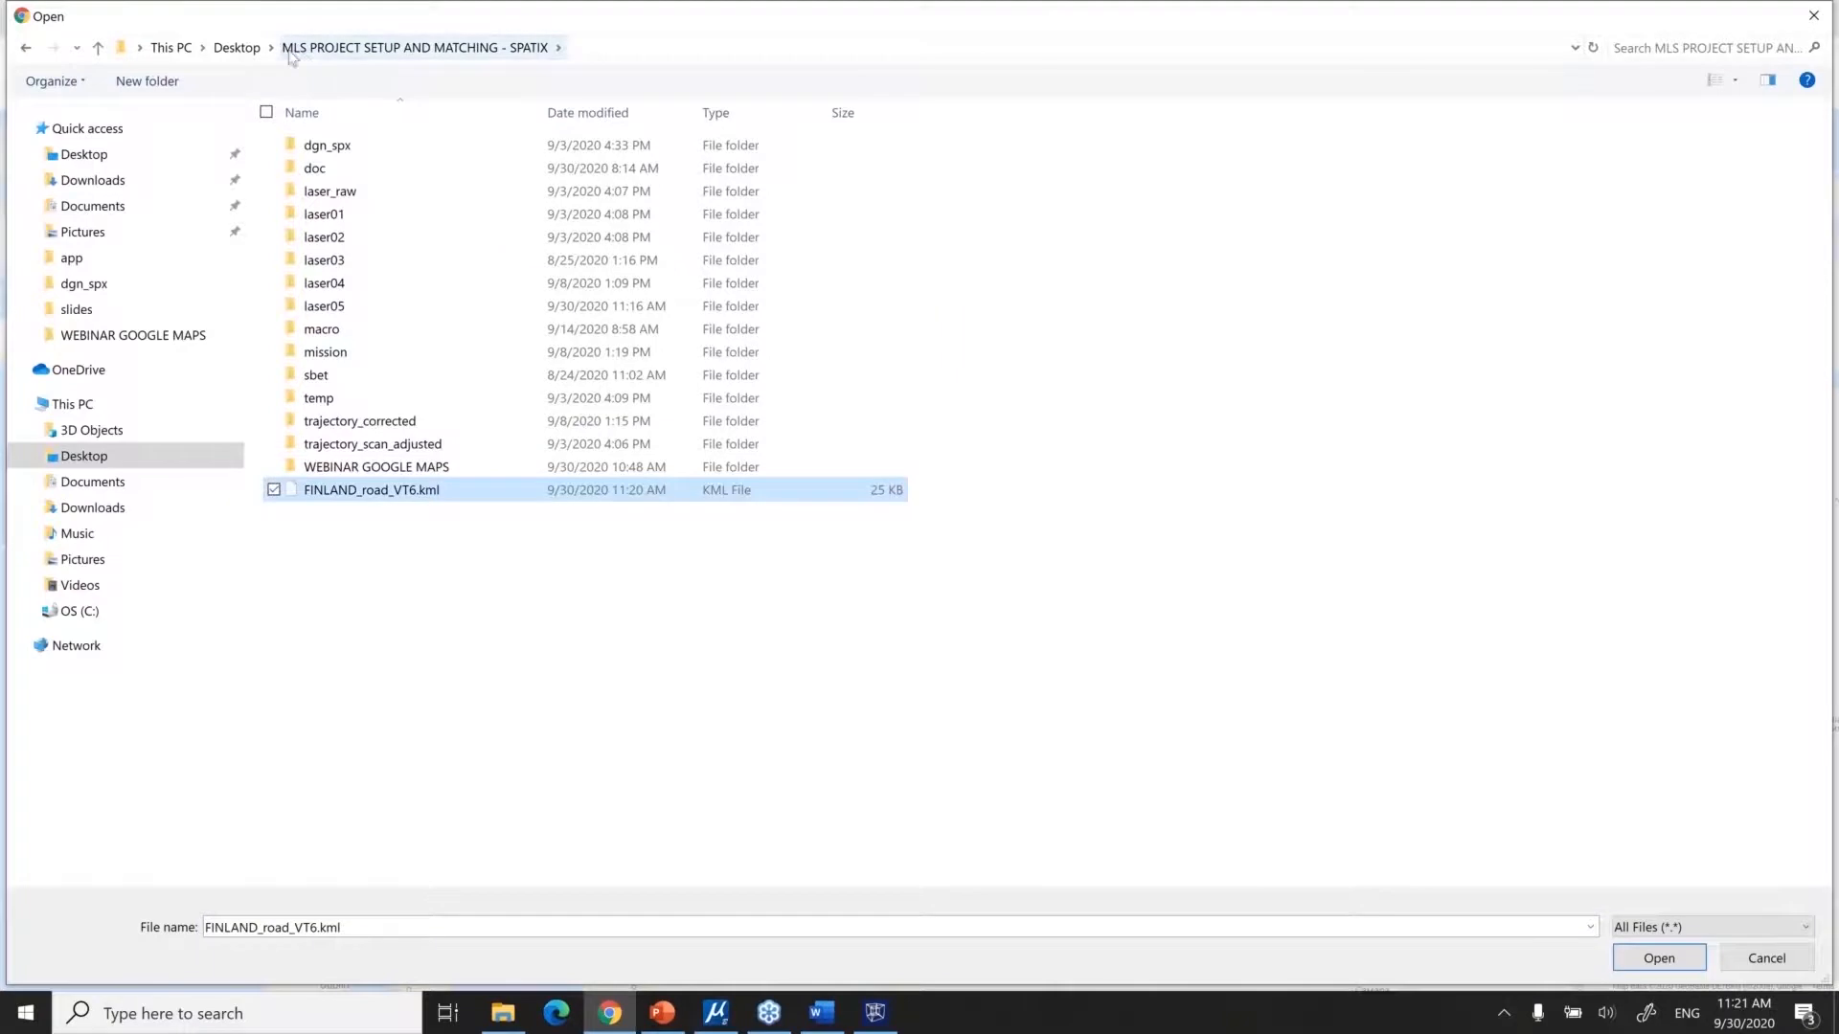
double_click(344, 496)
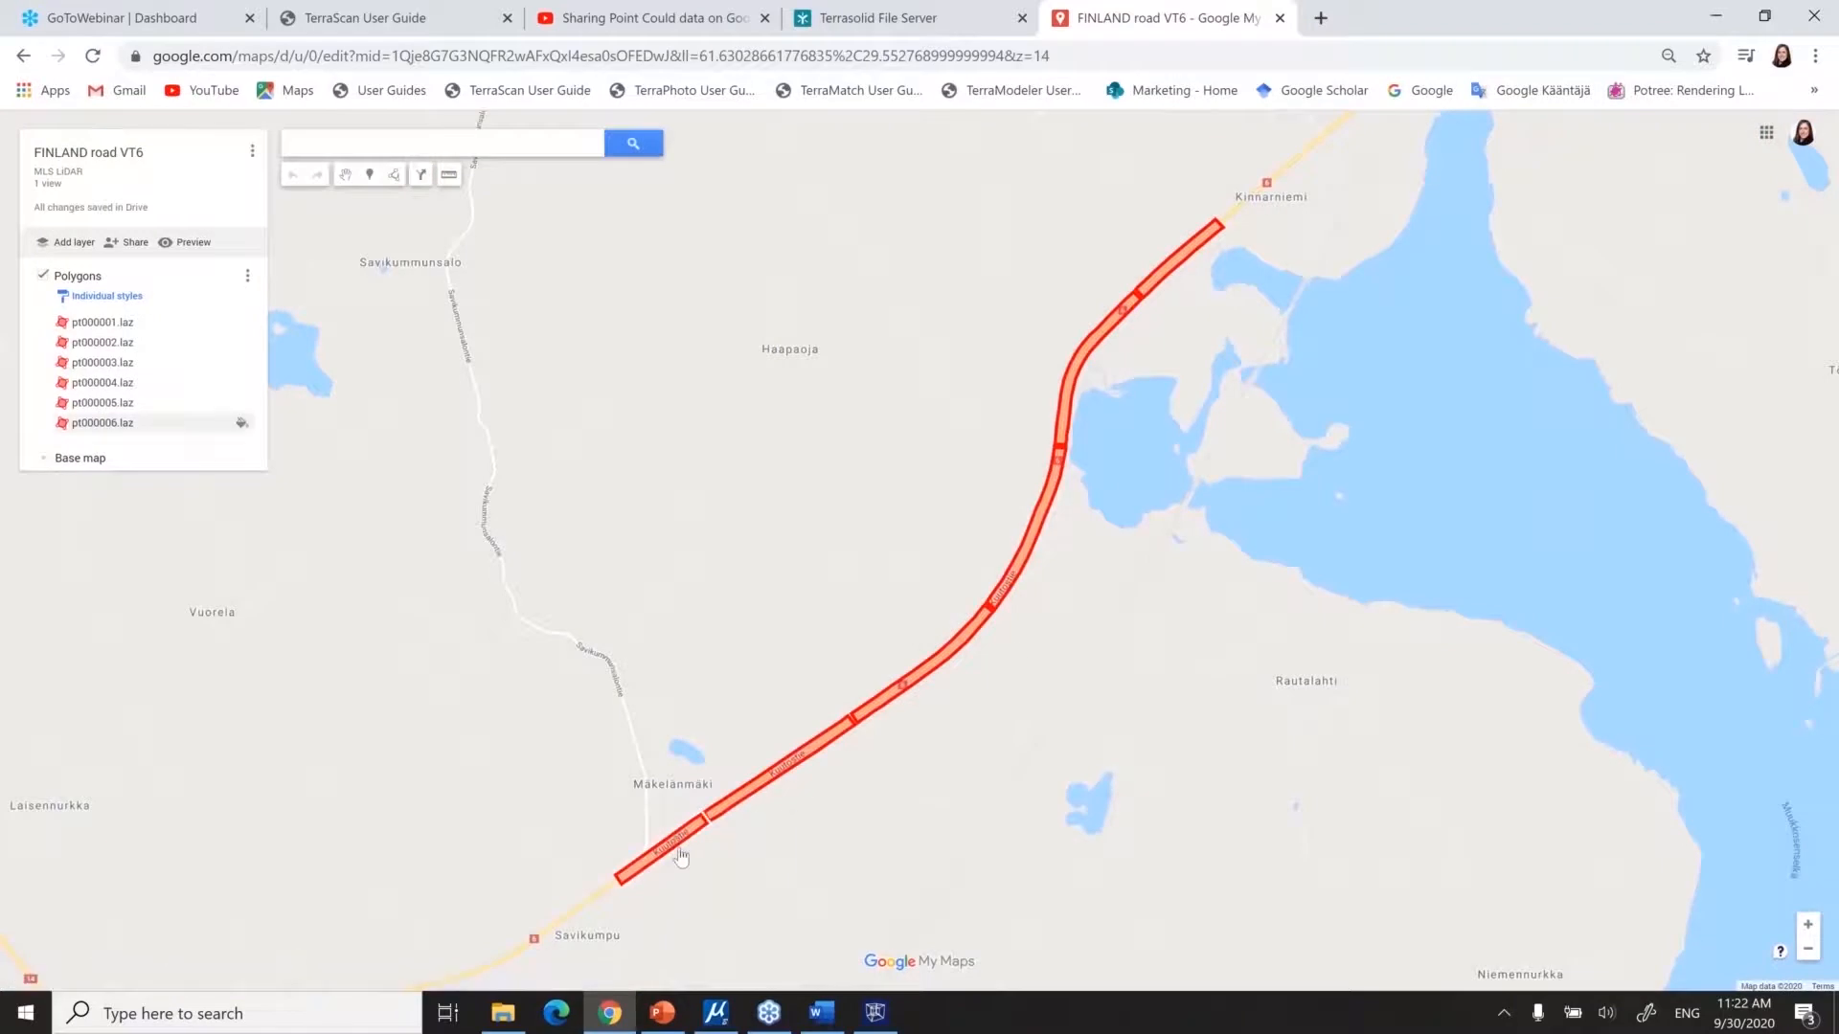
Examine the imported block polygons along the road, both up close and within the surrounding region
scroll(680, 857, "up", 5)
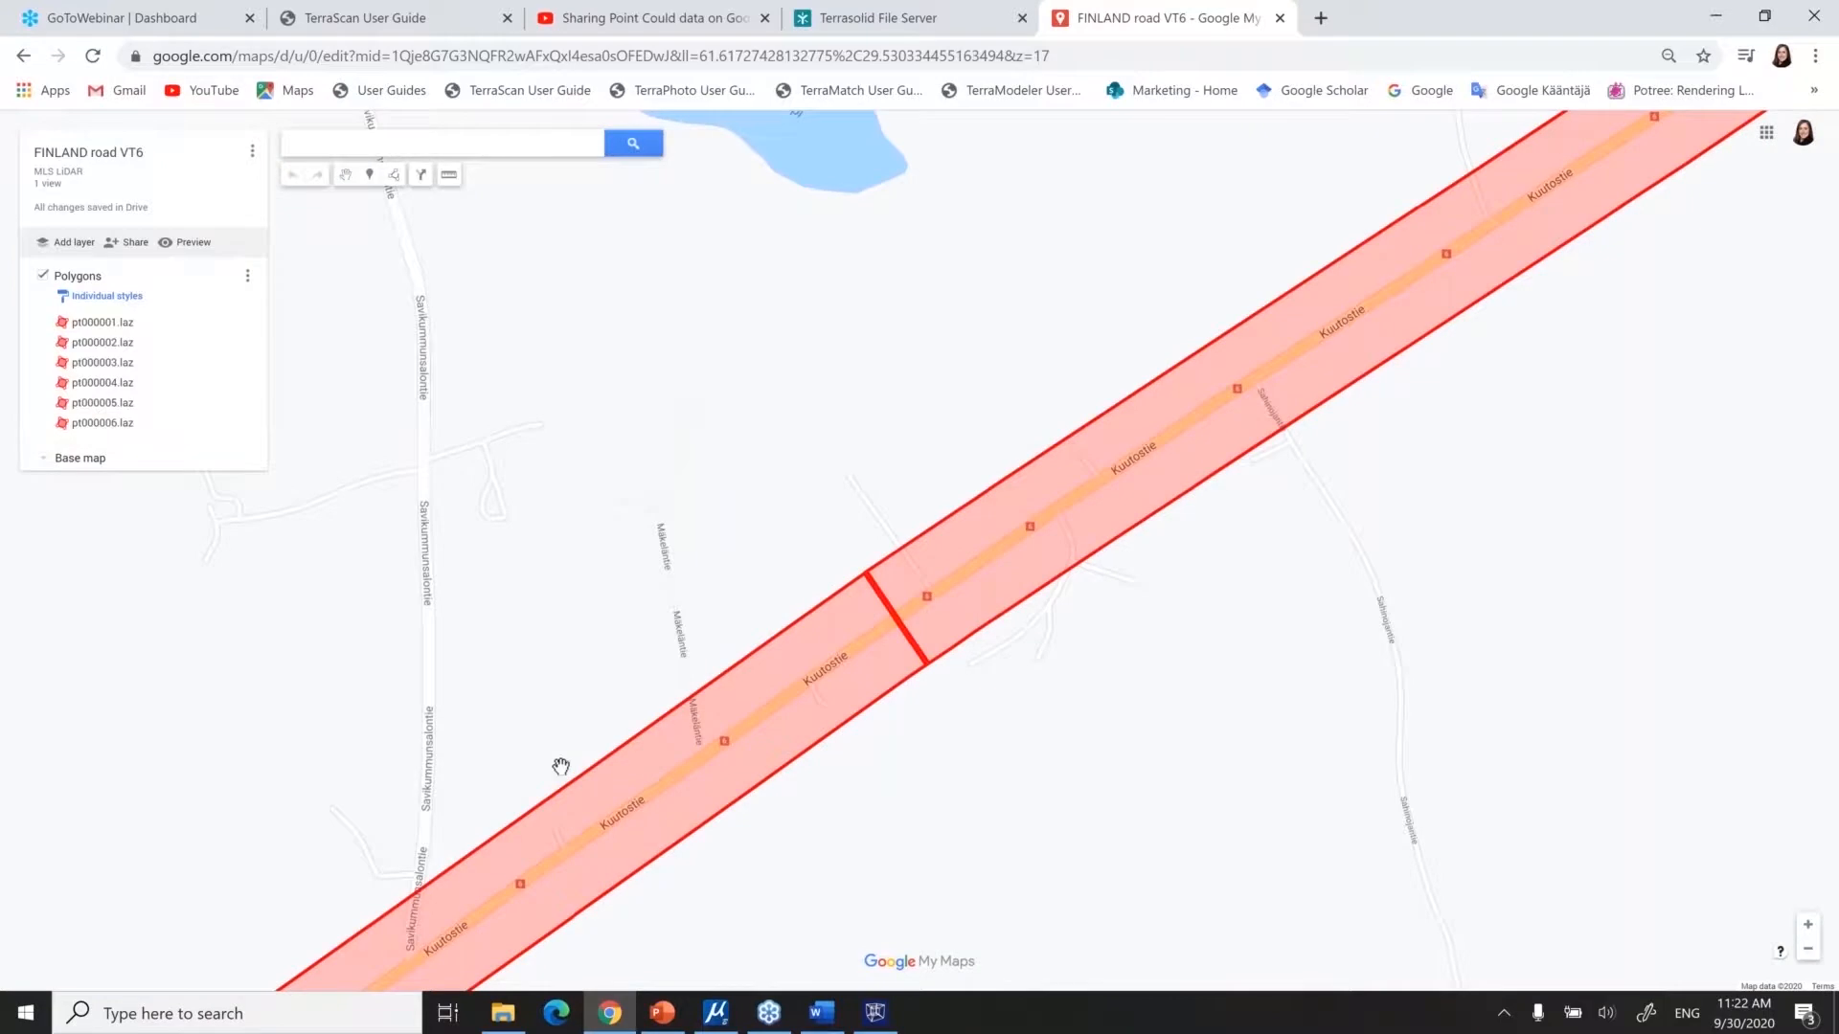
scroll(563, 769, "down", 3)
scroll(961, 367, "down", 3)
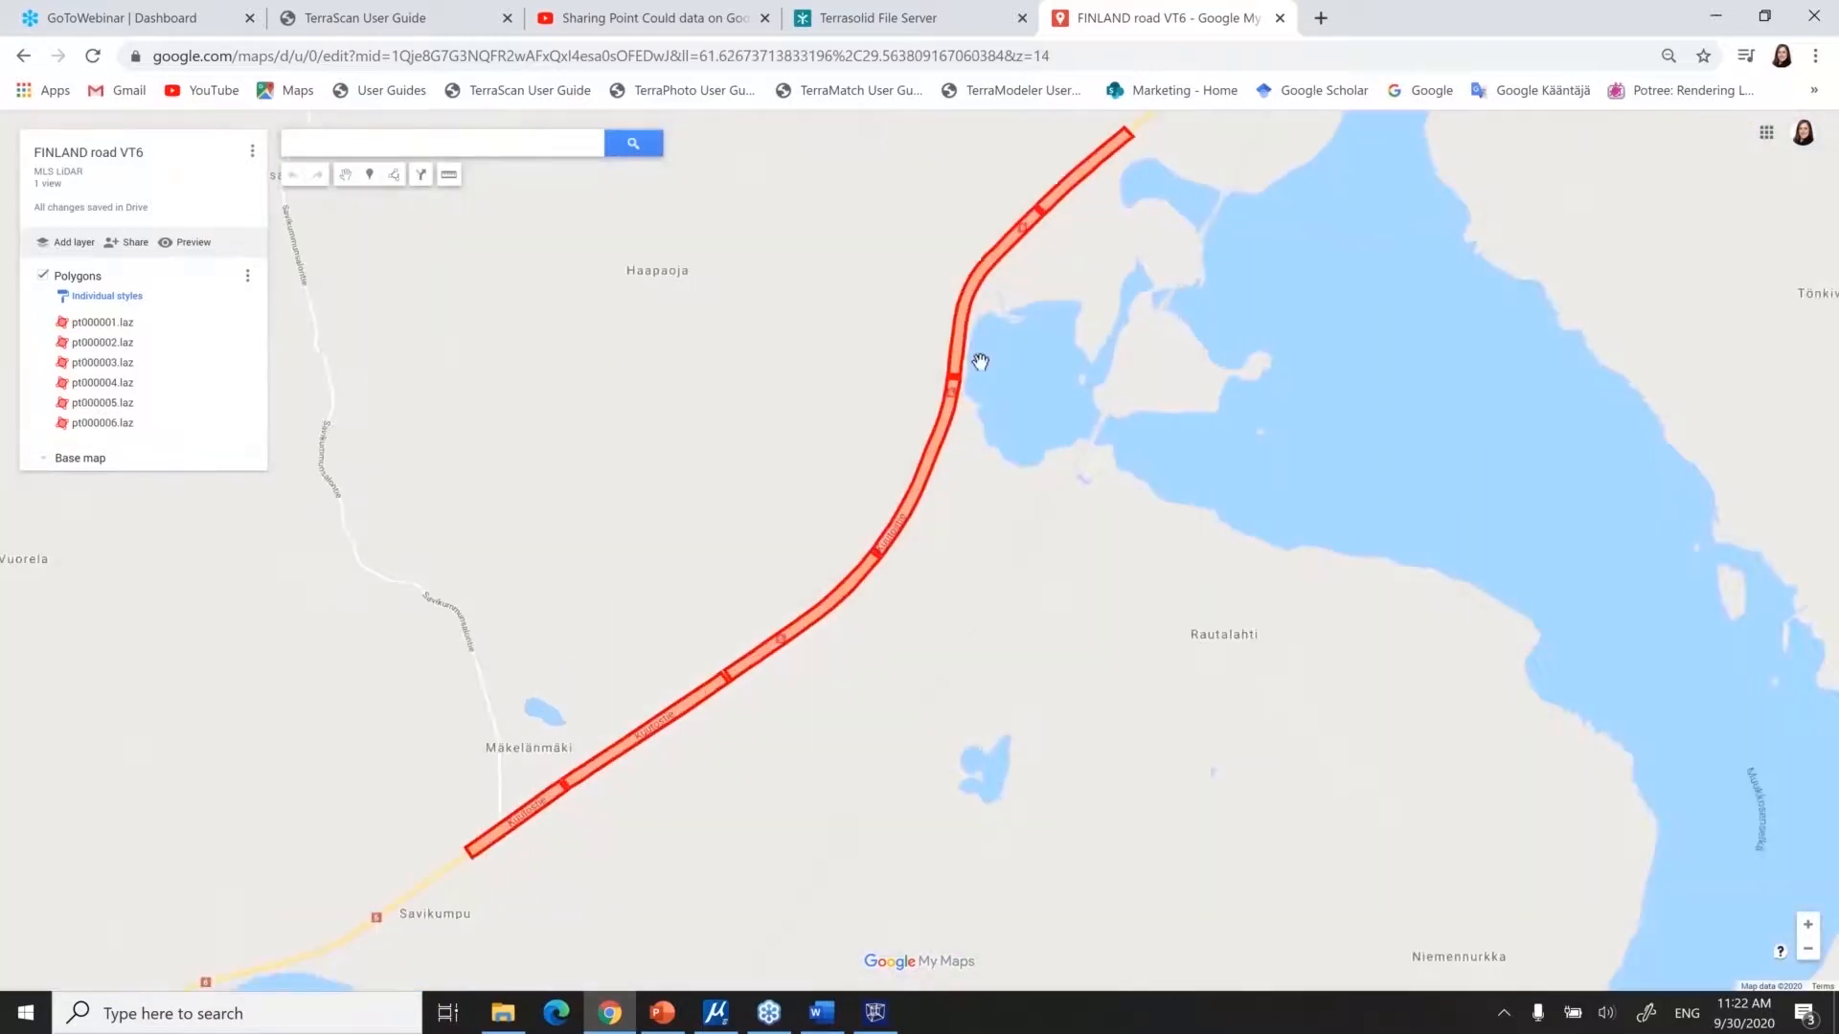
scroll(961, 367, "down", 1)
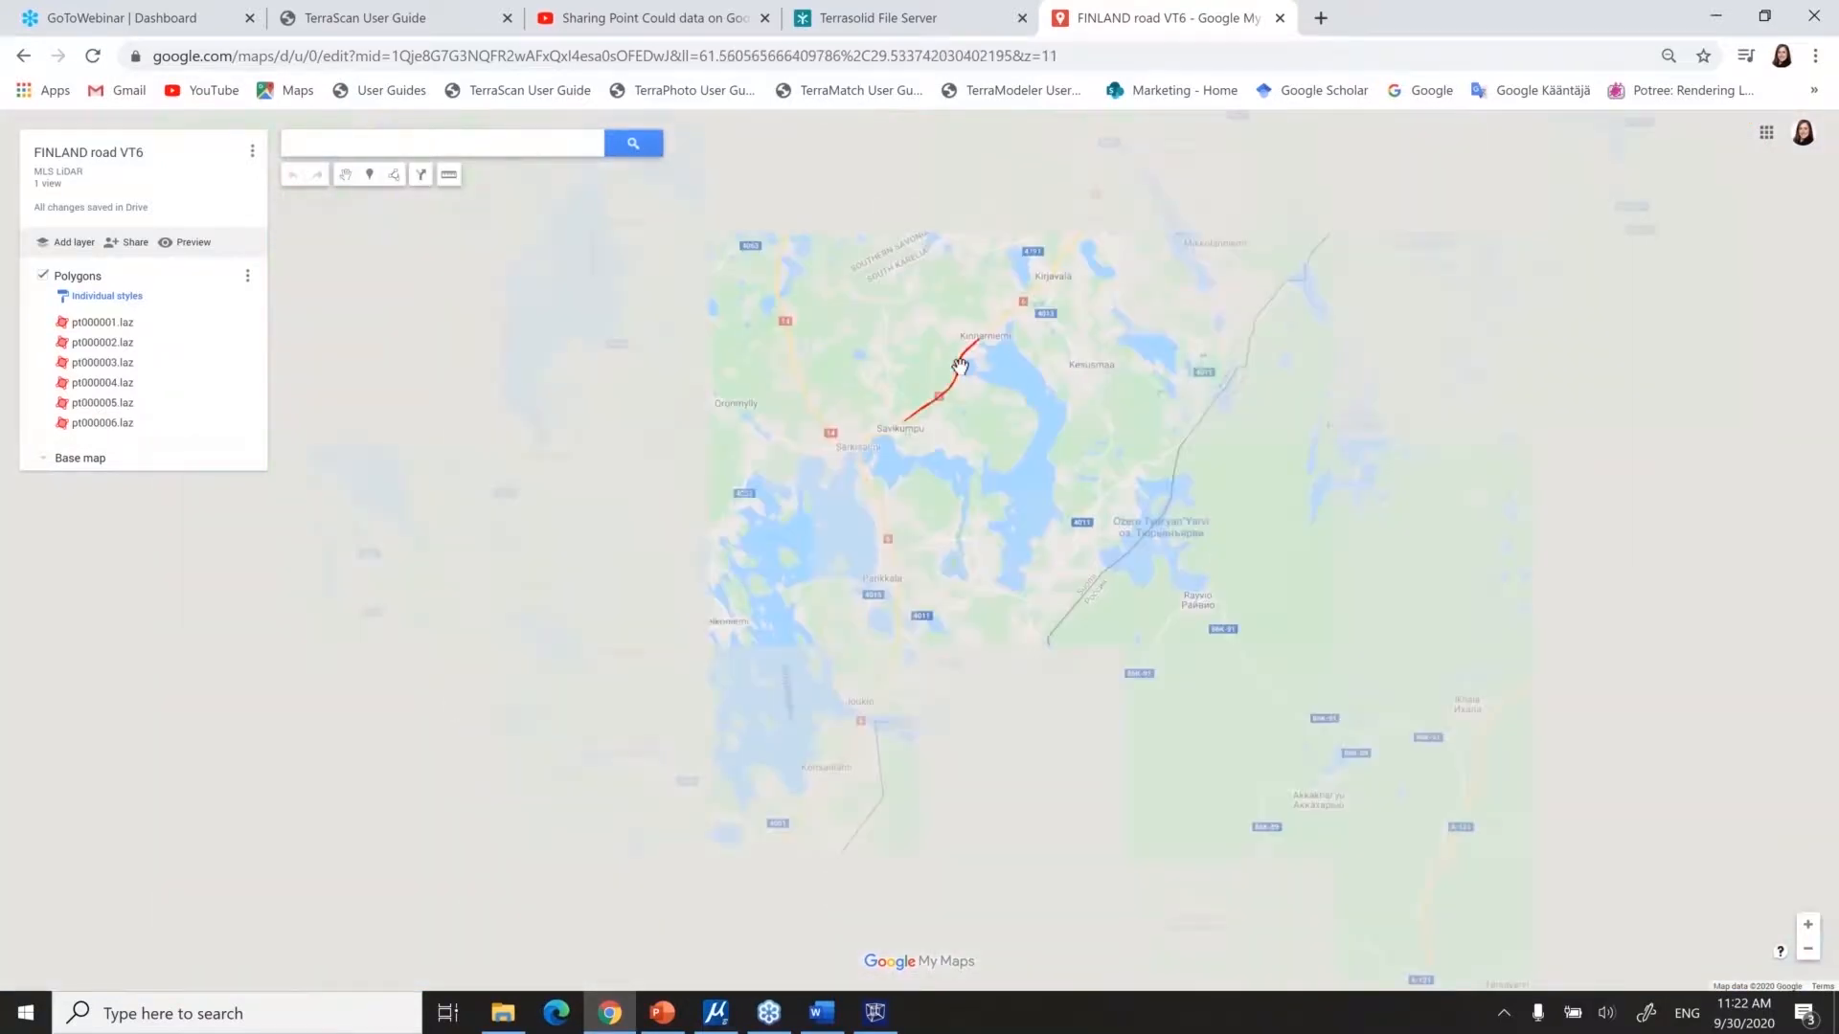
scroll(961, 366, "down", 1)
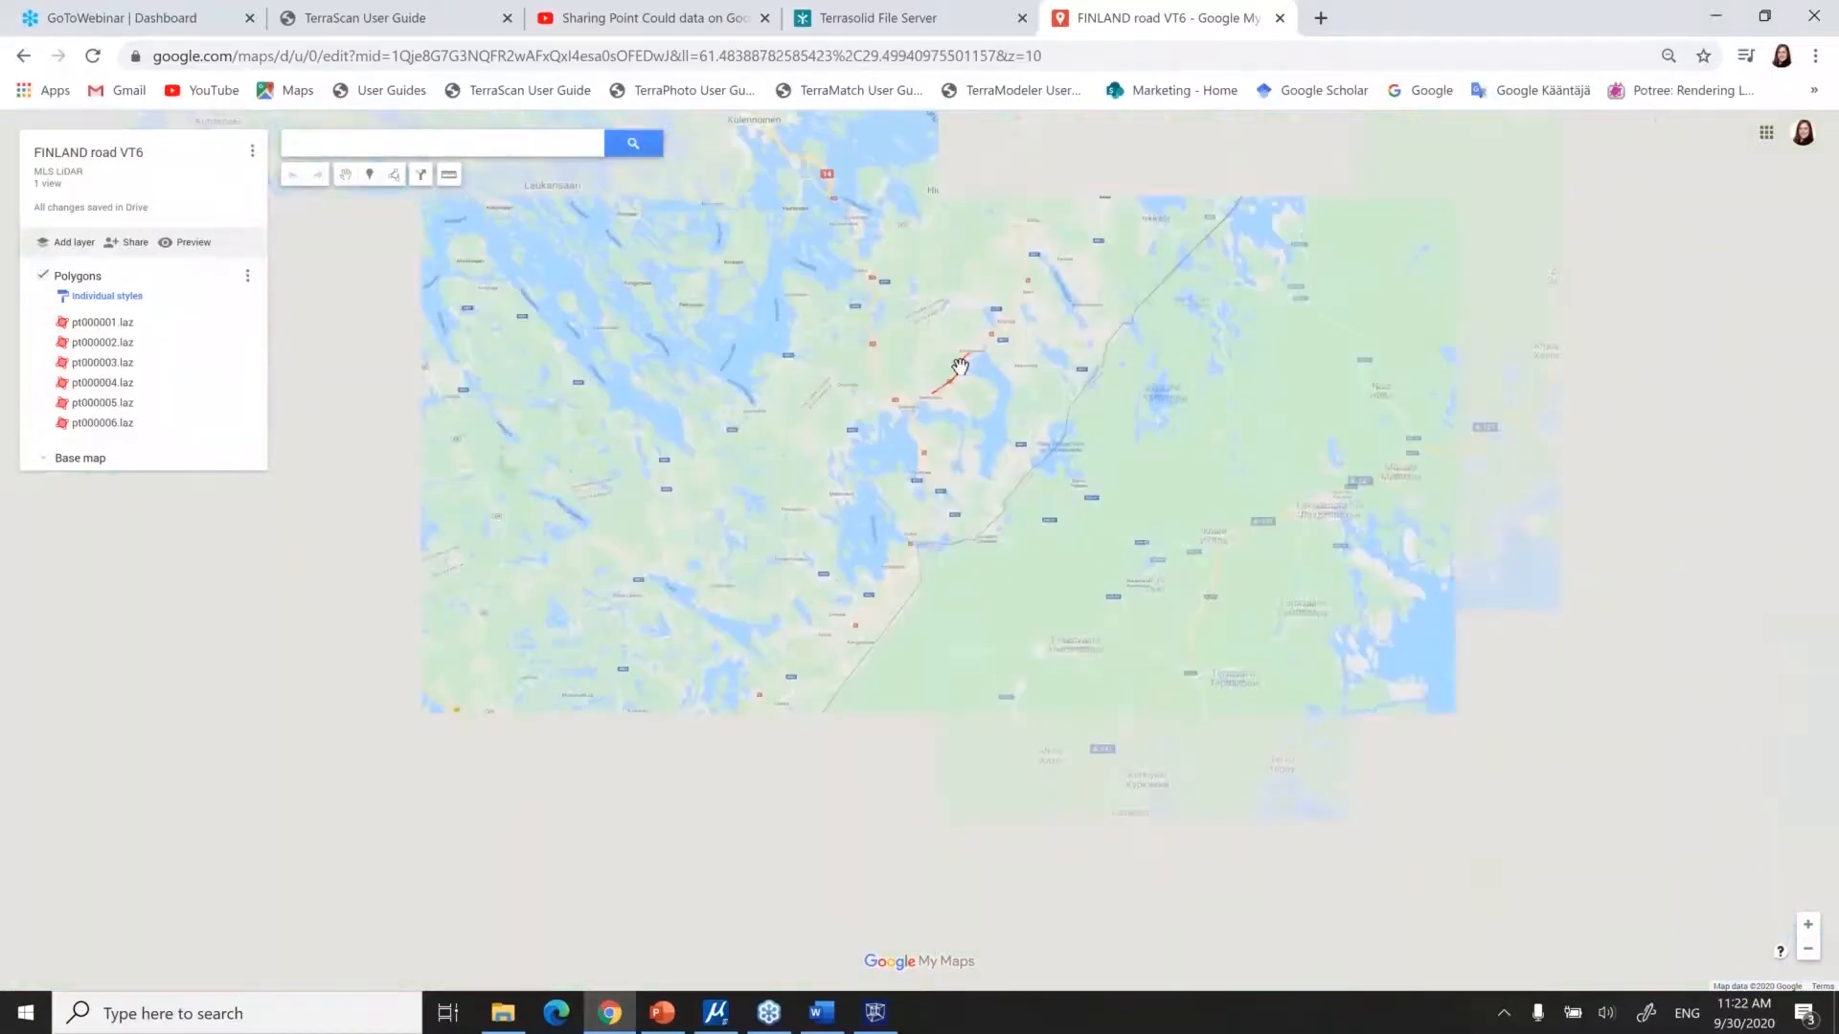
scroll(867, 514, "up", 5)
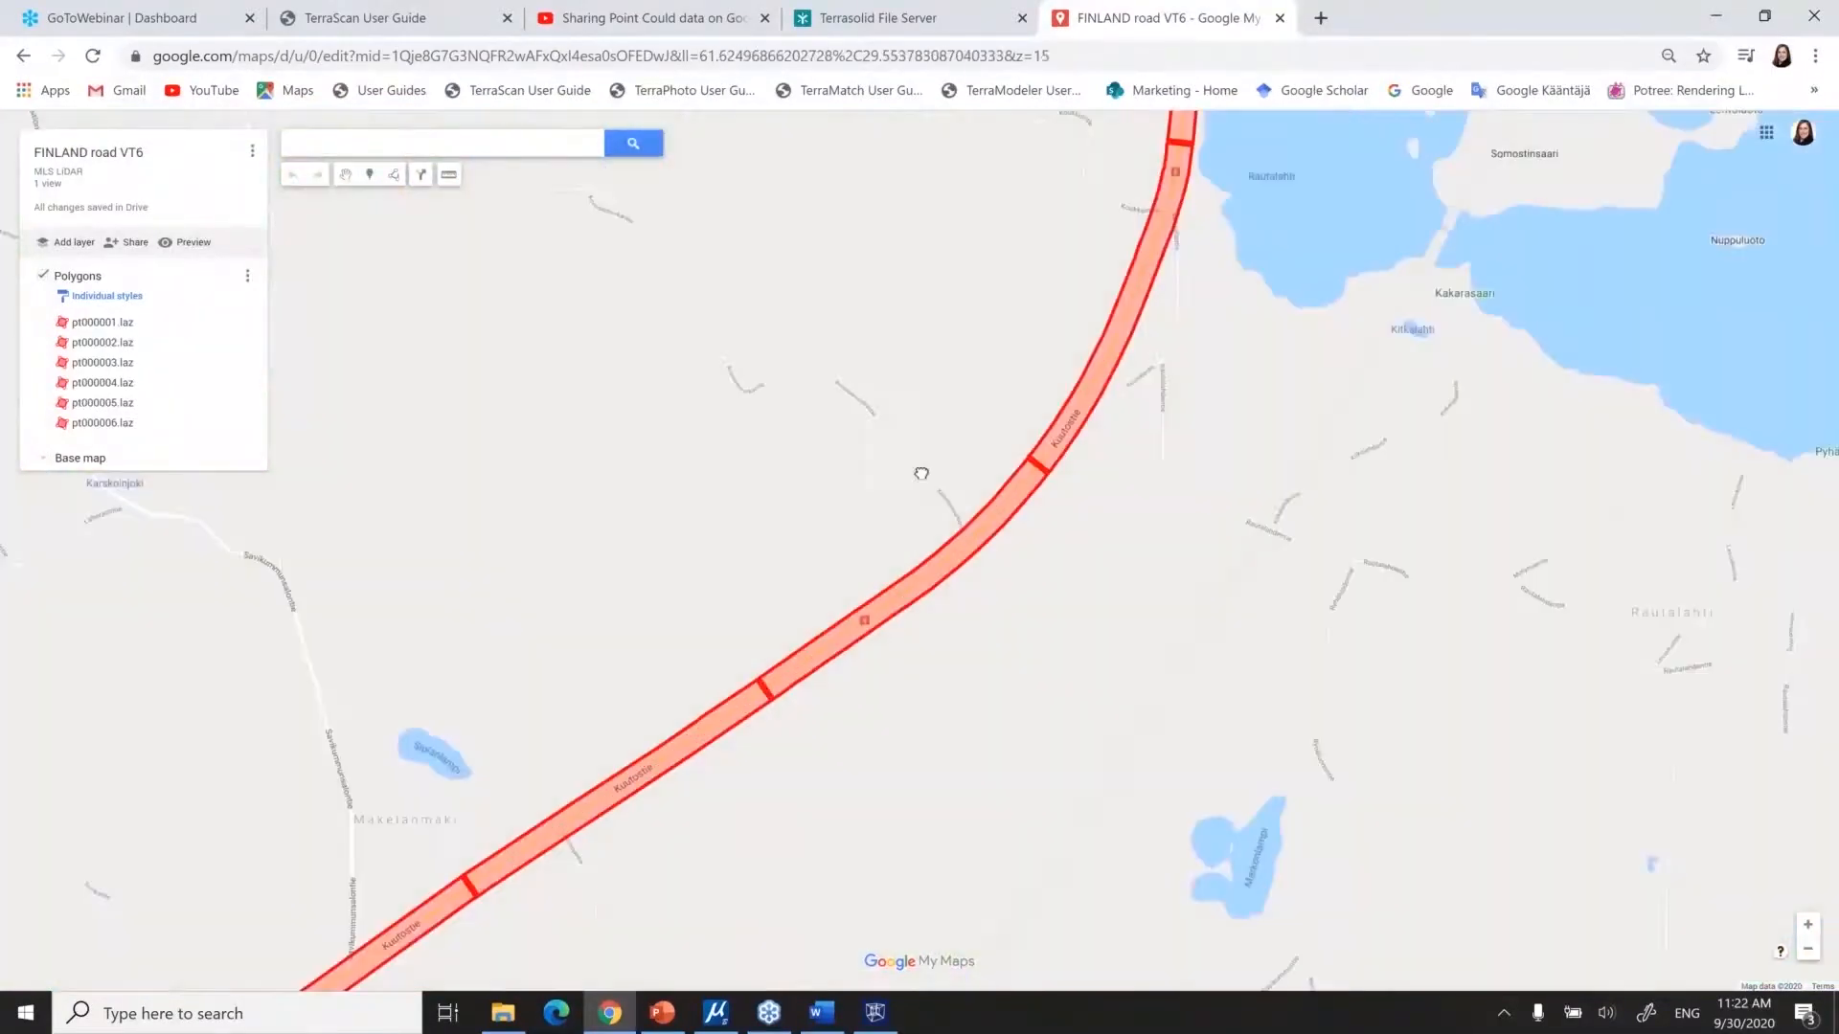
left_click_drag(921, 473, 867, 579)
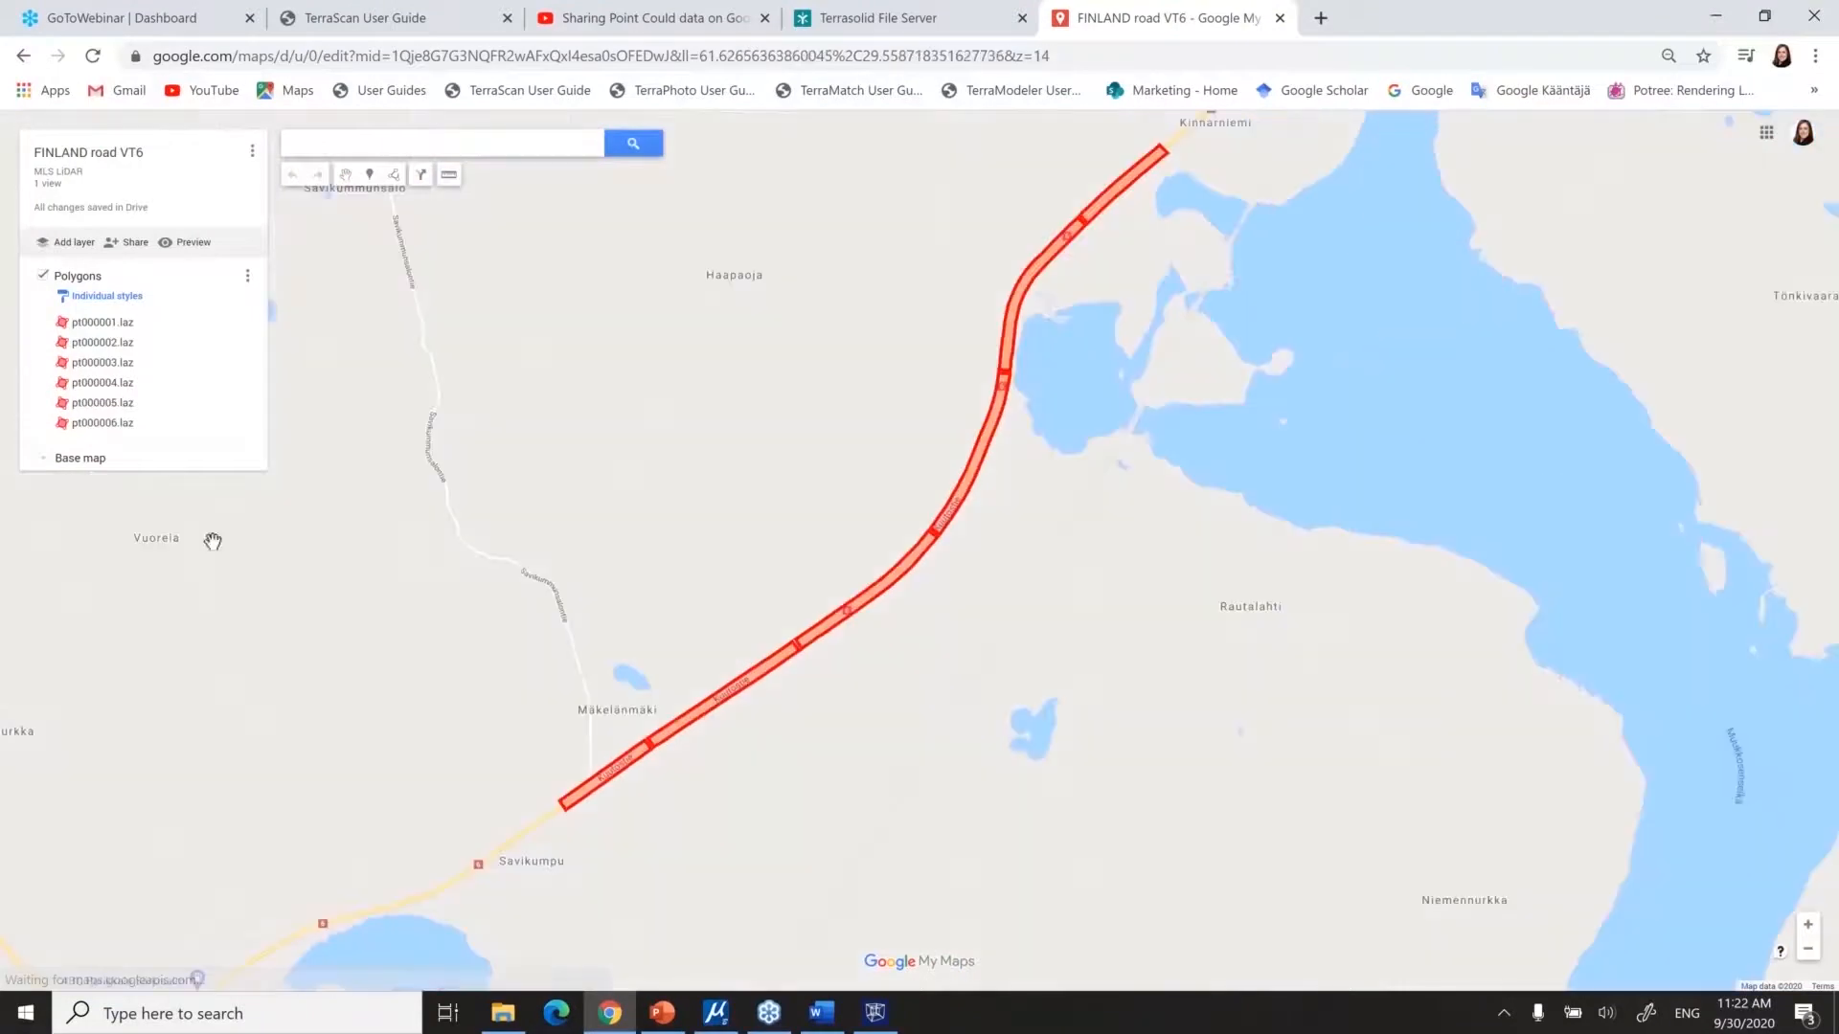
scroll(882, 497, "down", 1)
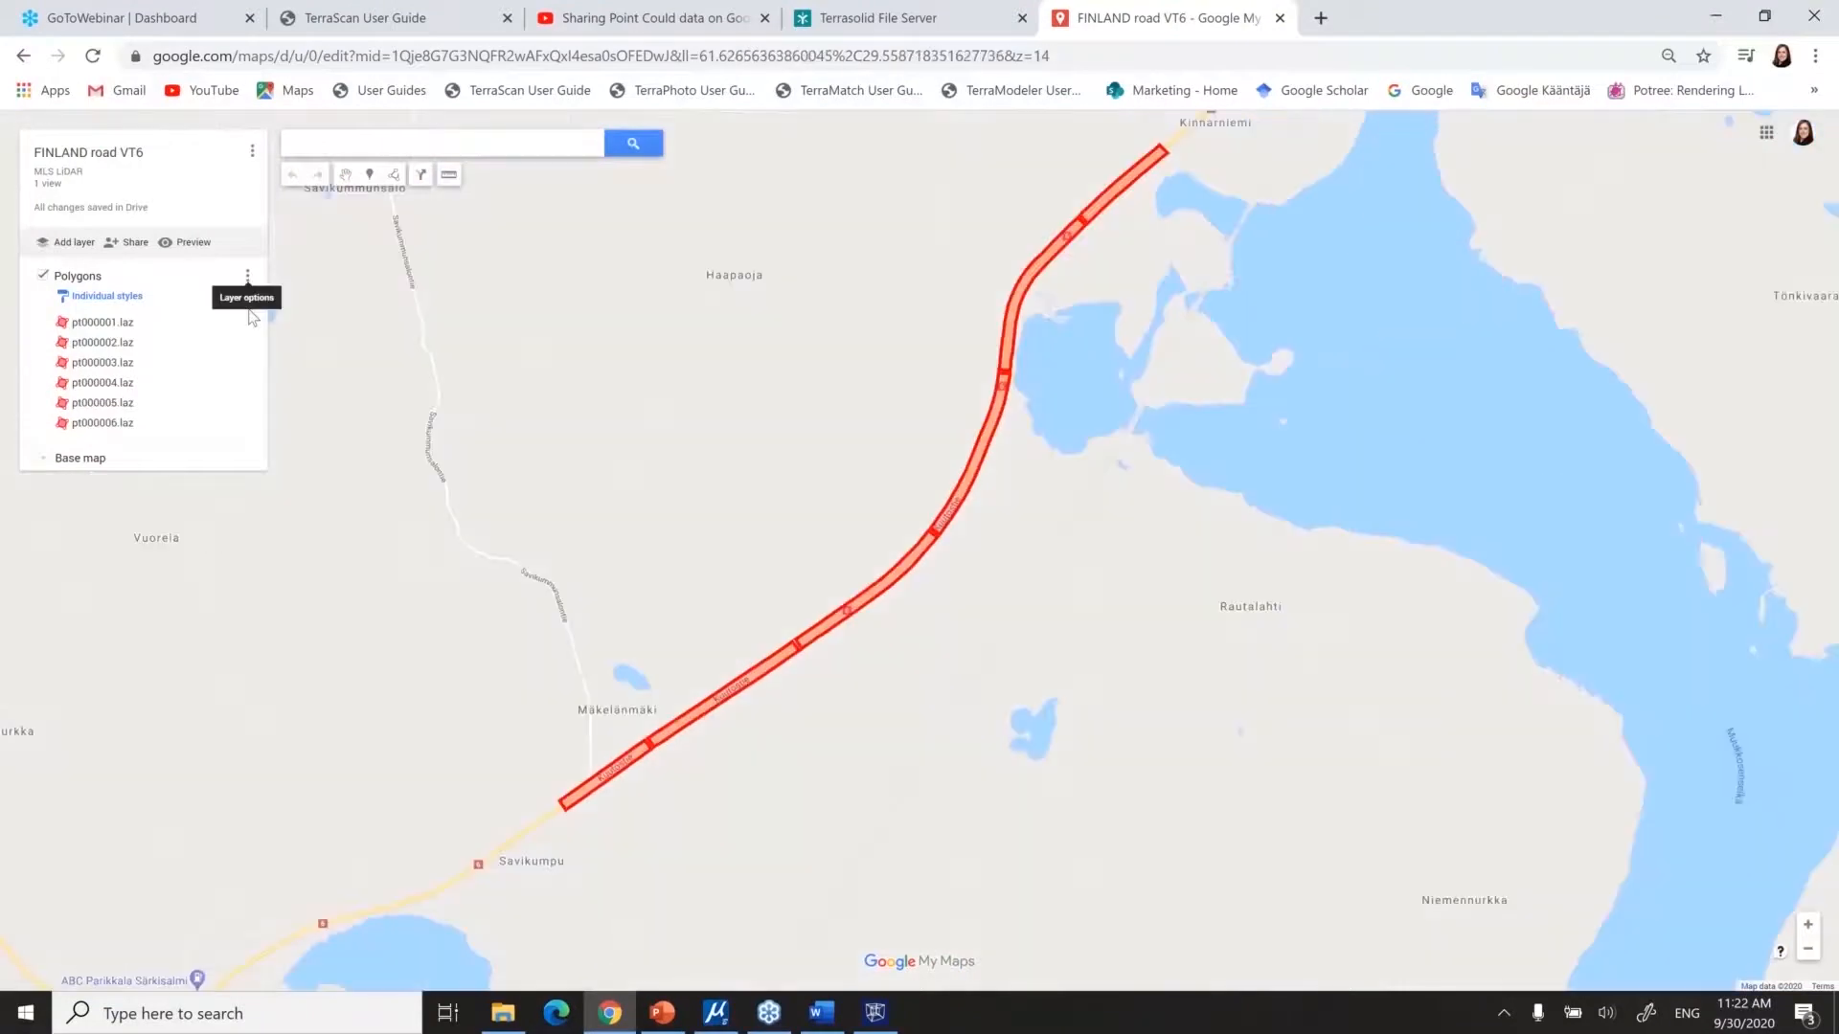
Change the map's base map to satellite imagery and check the block polygons along the road against it
left_click(43, 460)
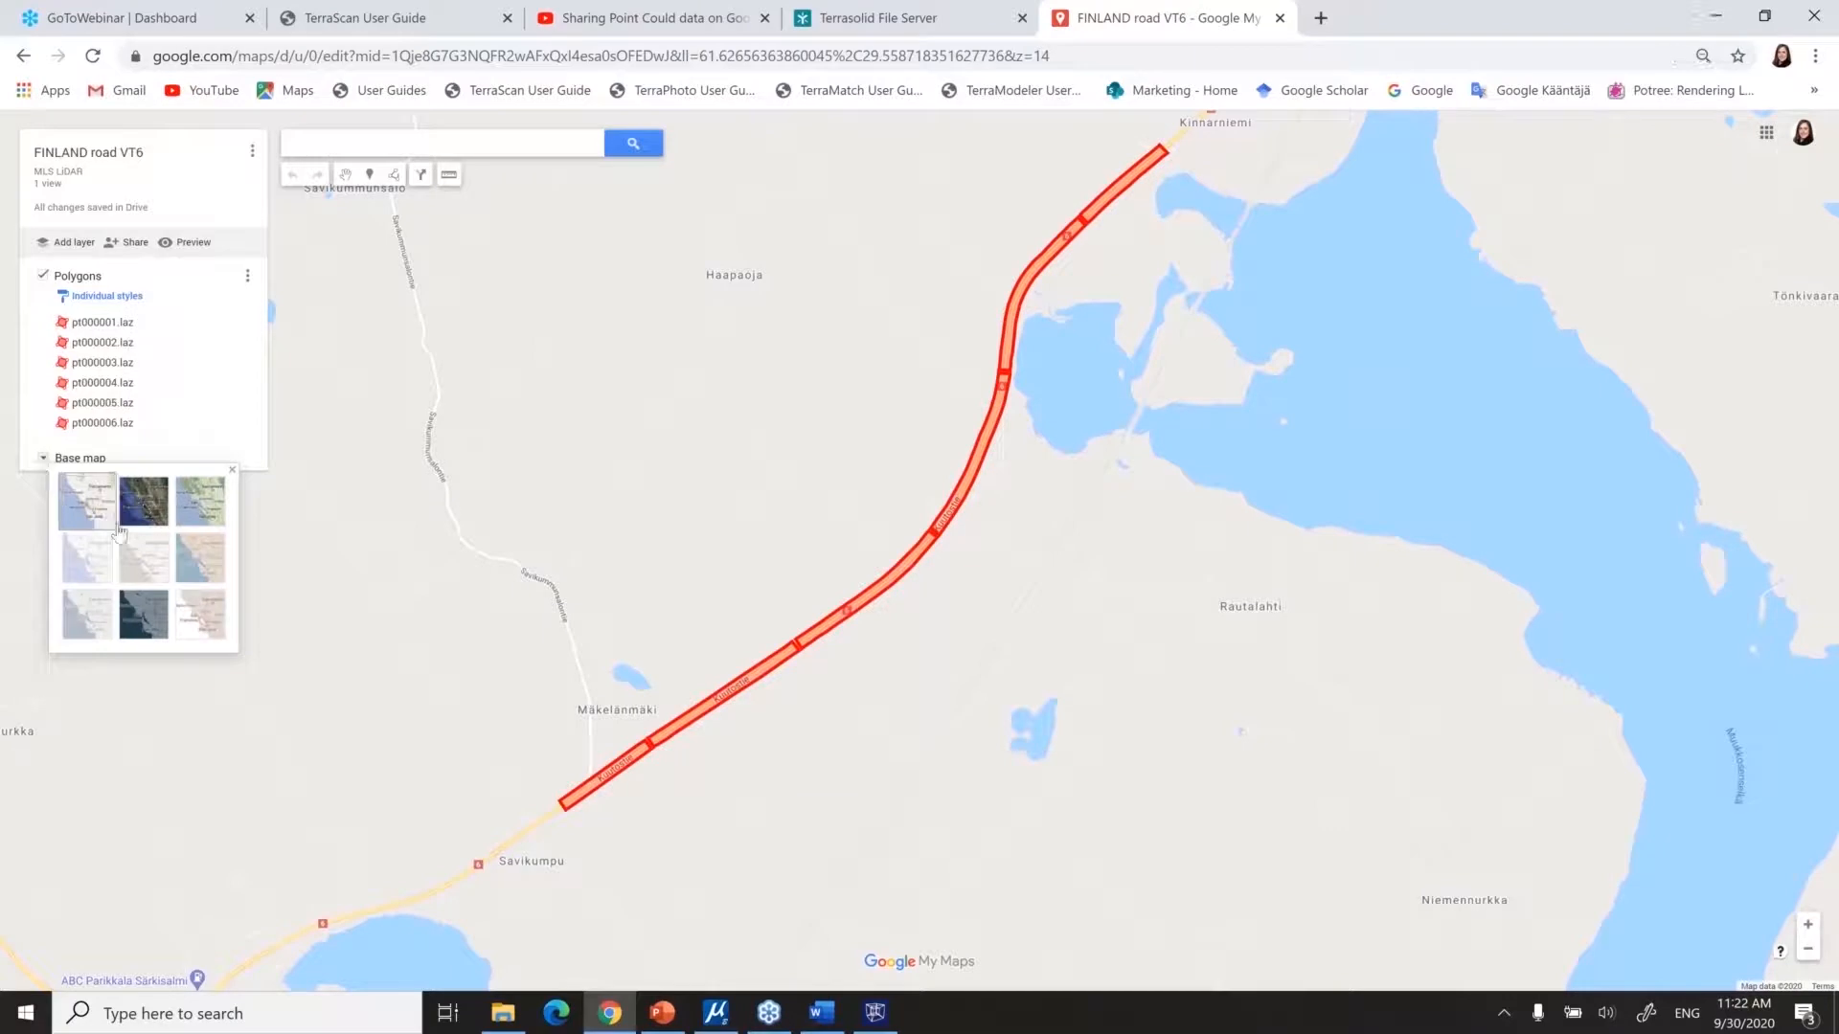
left_click(152, 510)
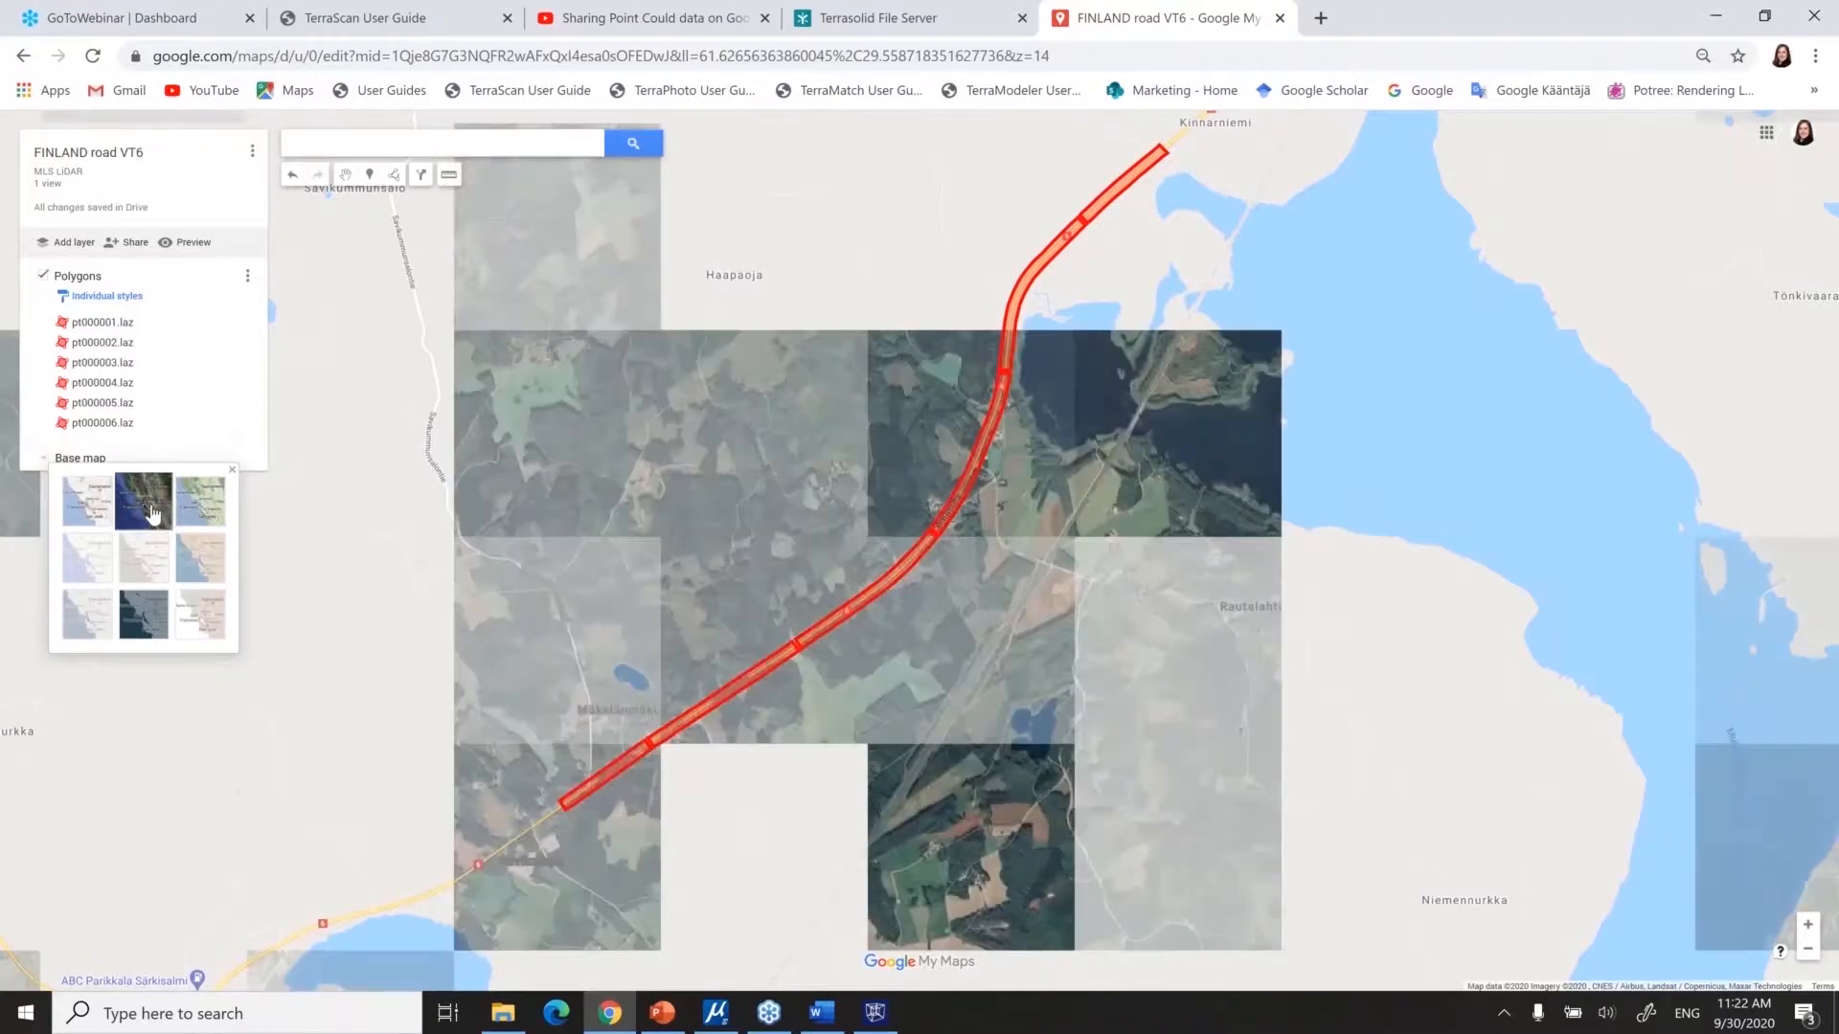
scroll(1020, 393, "up", 1)
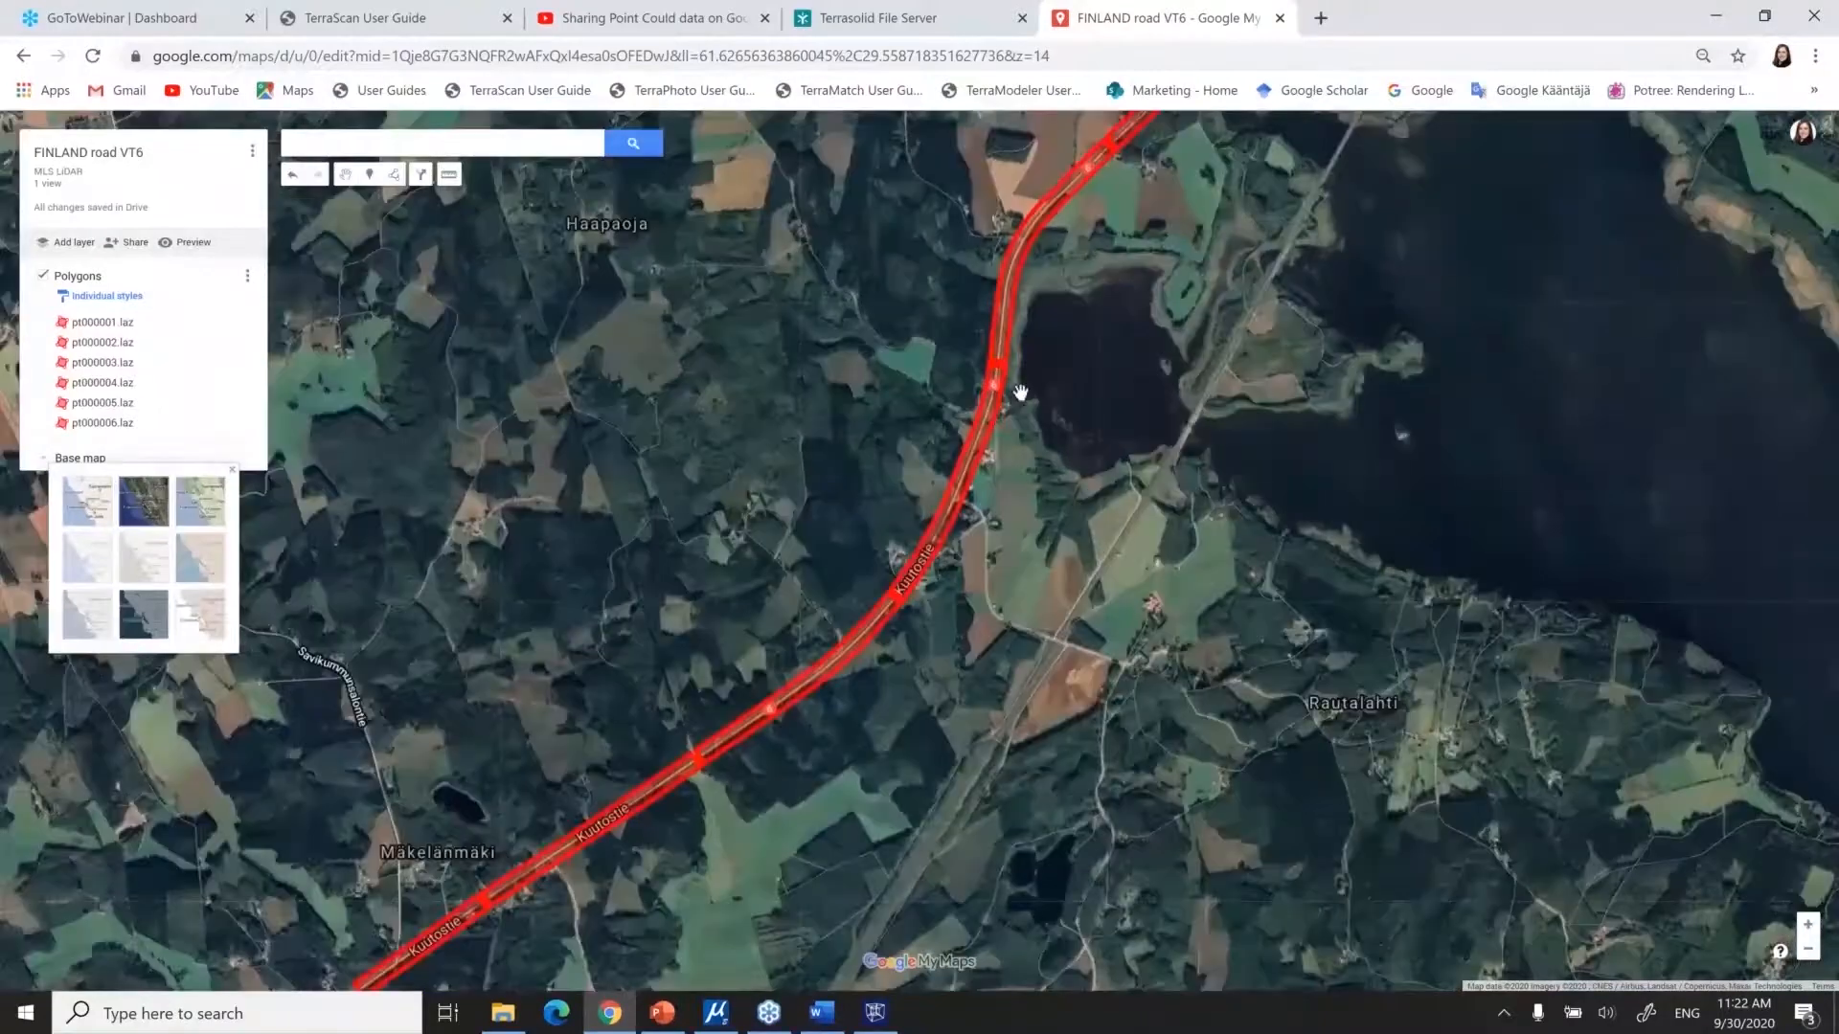
scroll(1020, 393, "up", 2)
Rename the Polygons layer to "LASER BLOCKS"
left_click(248, 278)
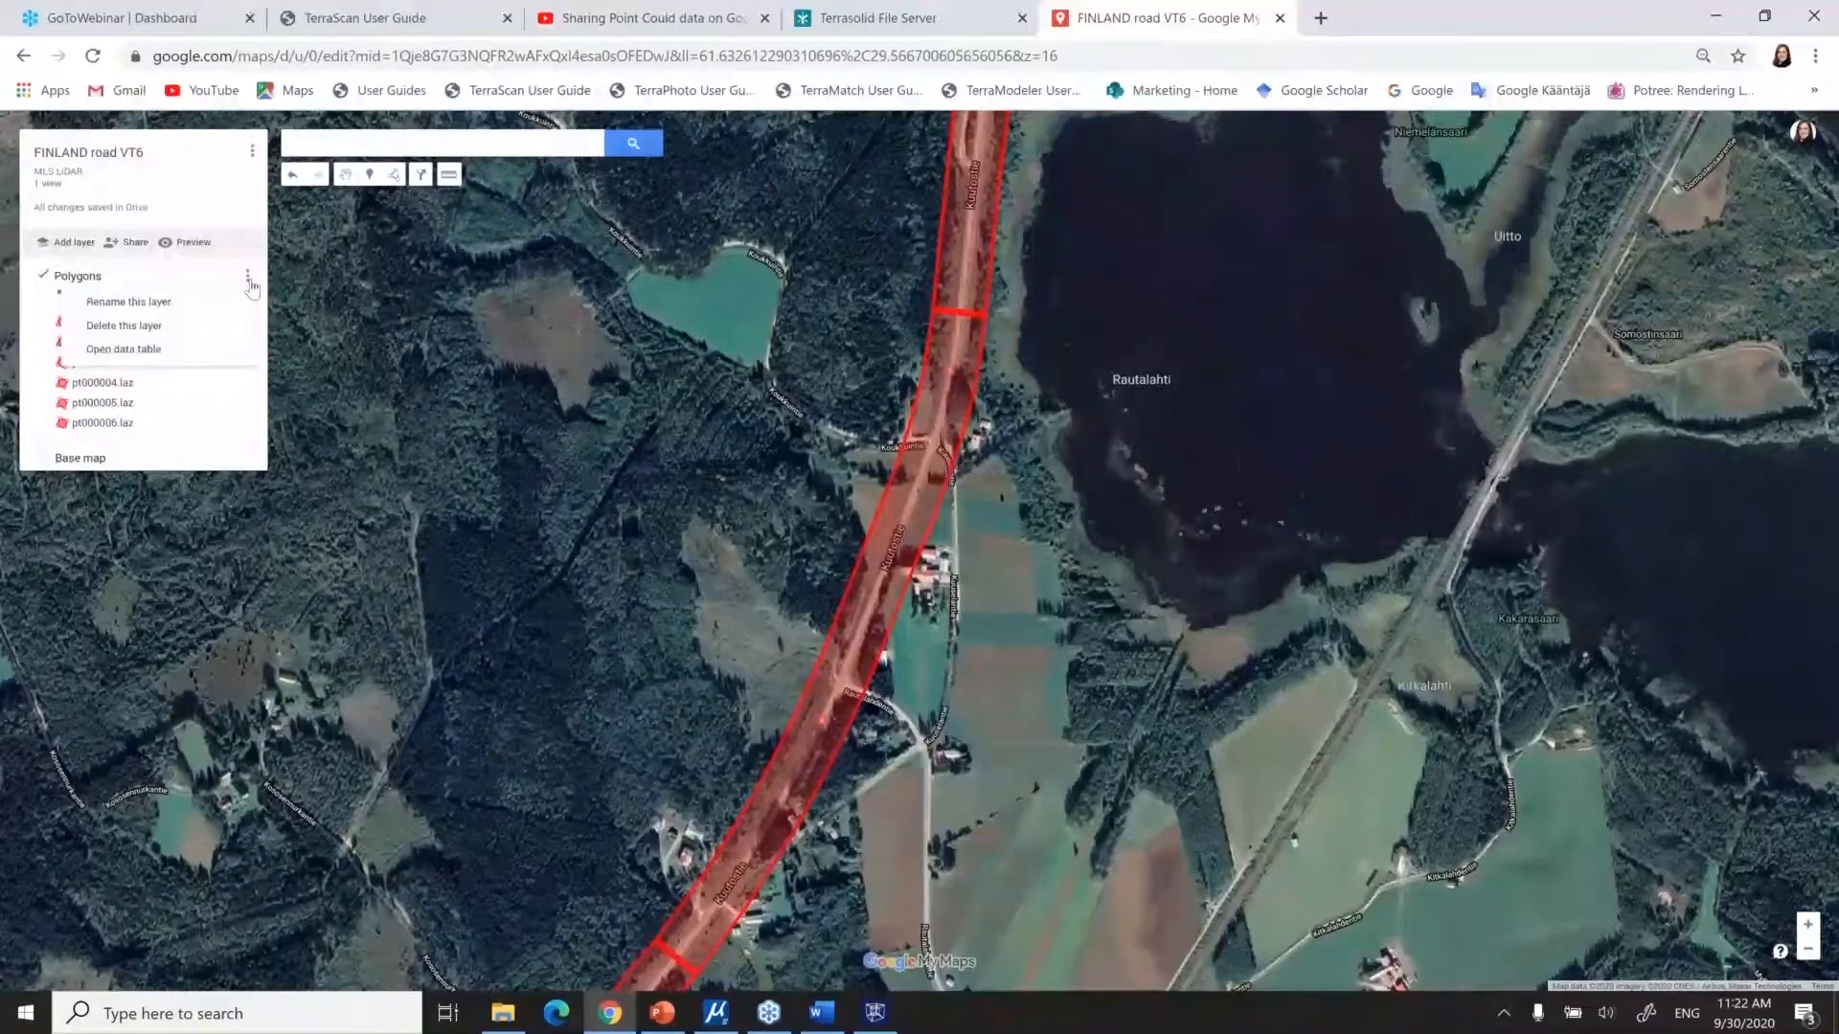
left_click(111, 303)
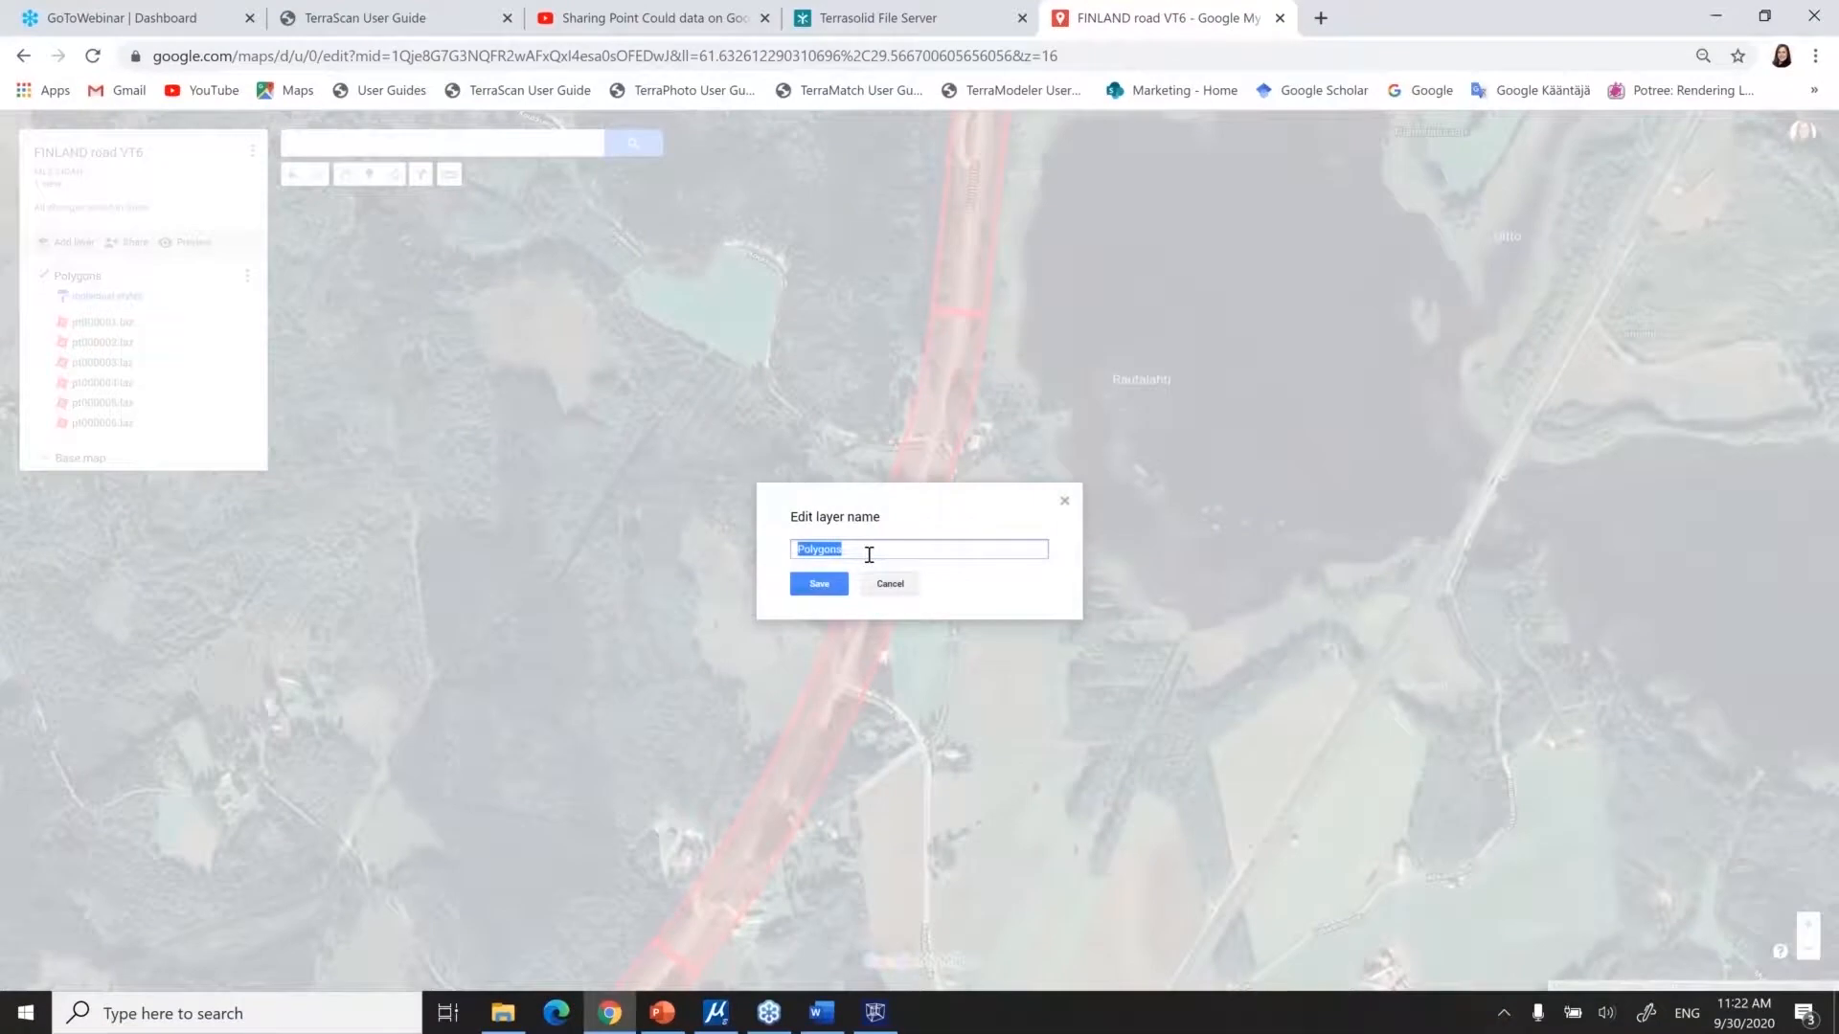
type("LASER BLOCKS")
left_click(816, 586)
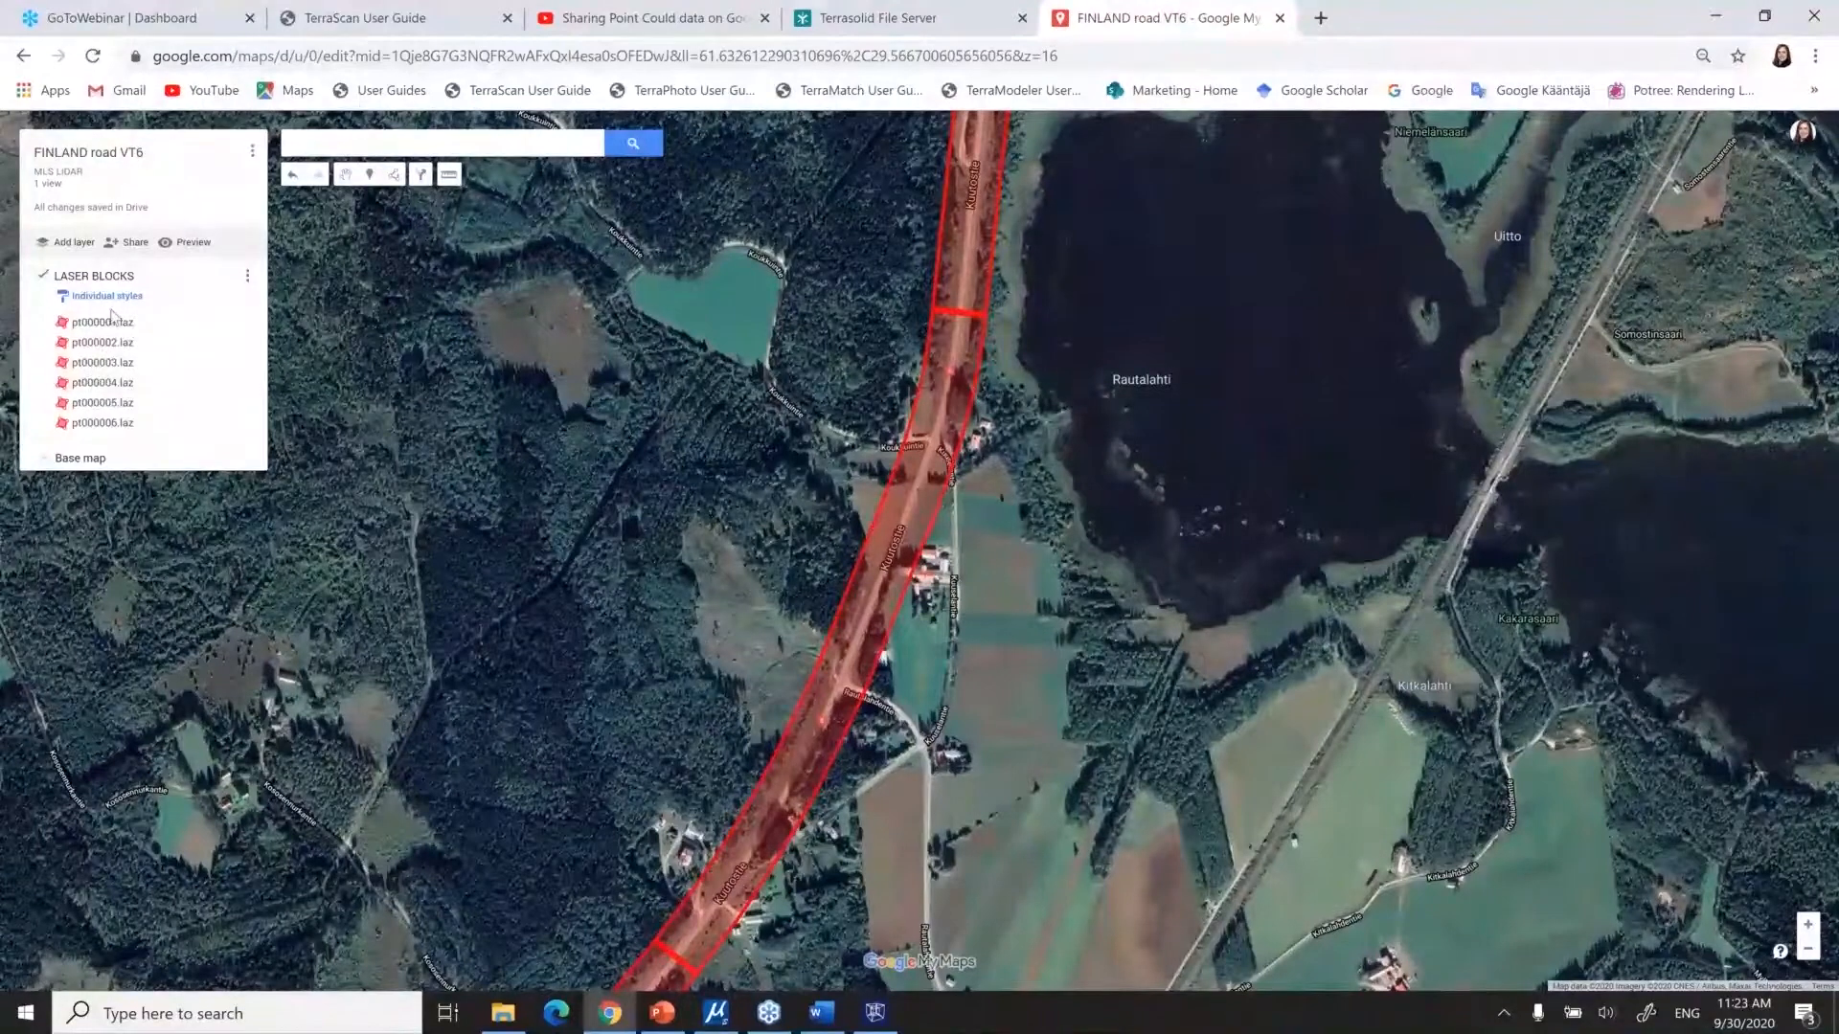
Select the pt000003.laz block polygon on the map and open its download link in a new tab
scroll(893, 563, "up", 1)
scroll(894, 563, "up", 5)
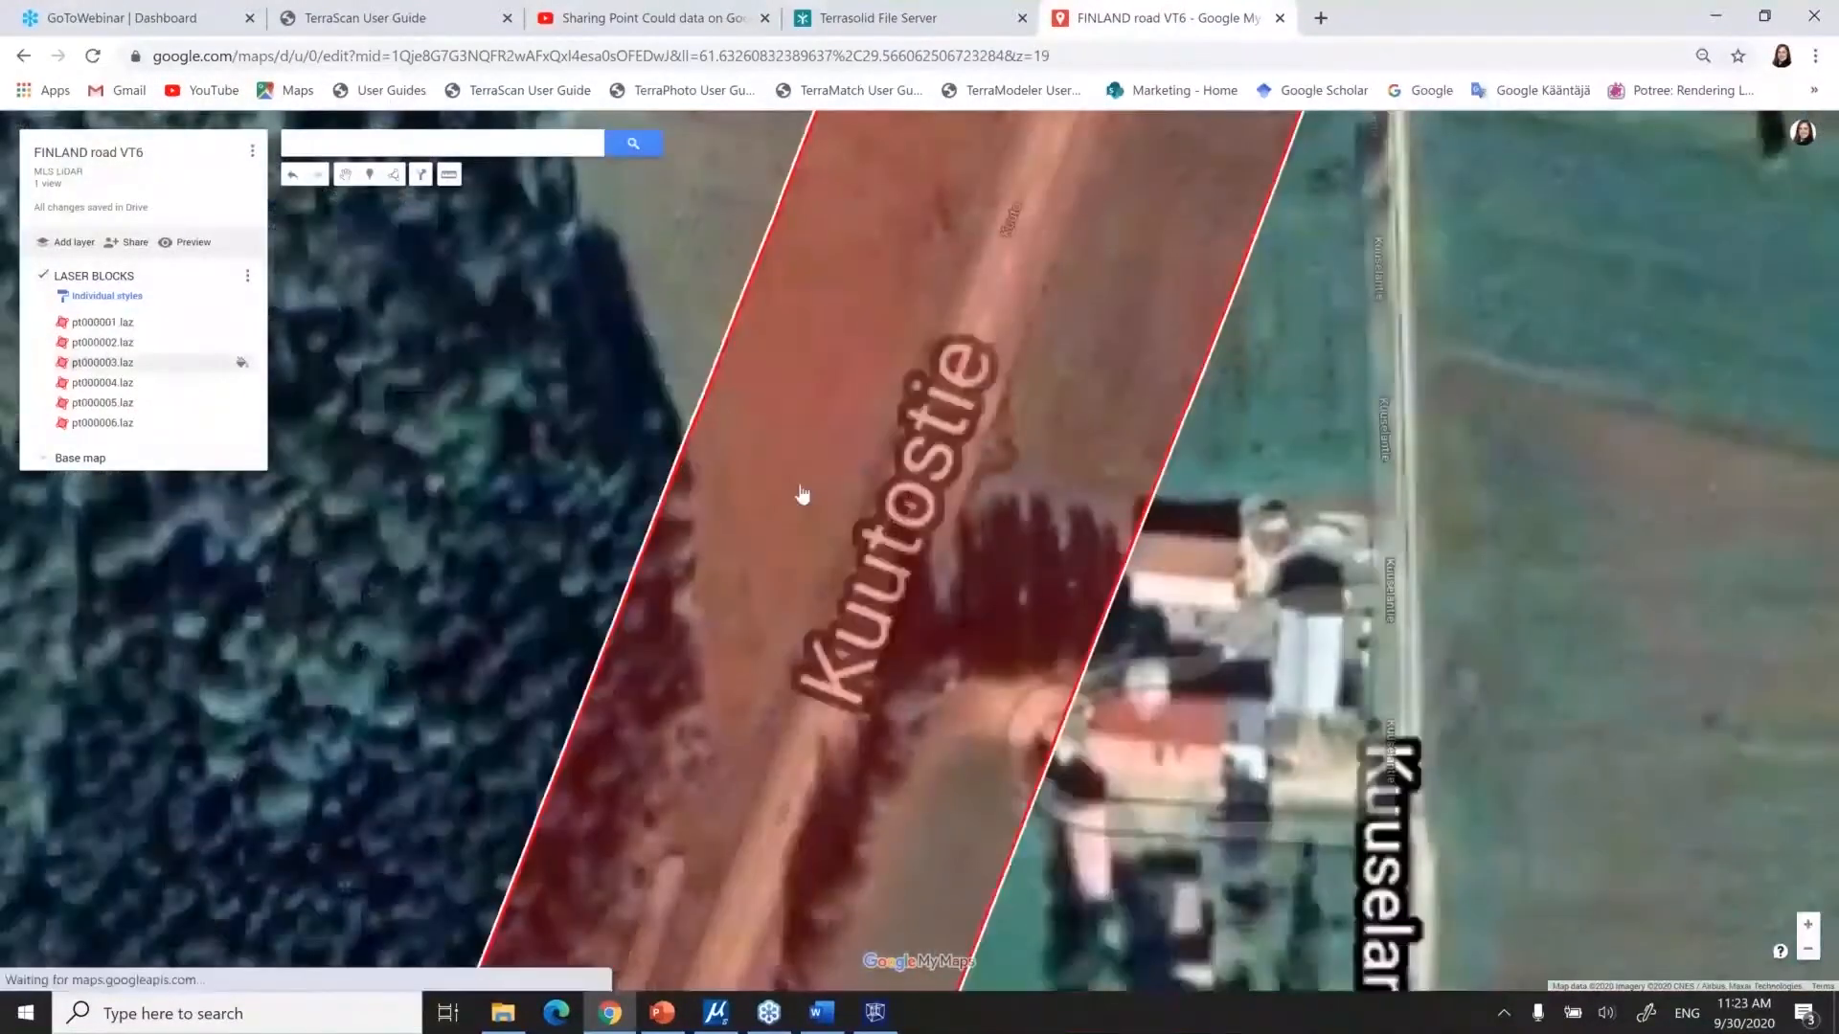
left_click(796, 497)
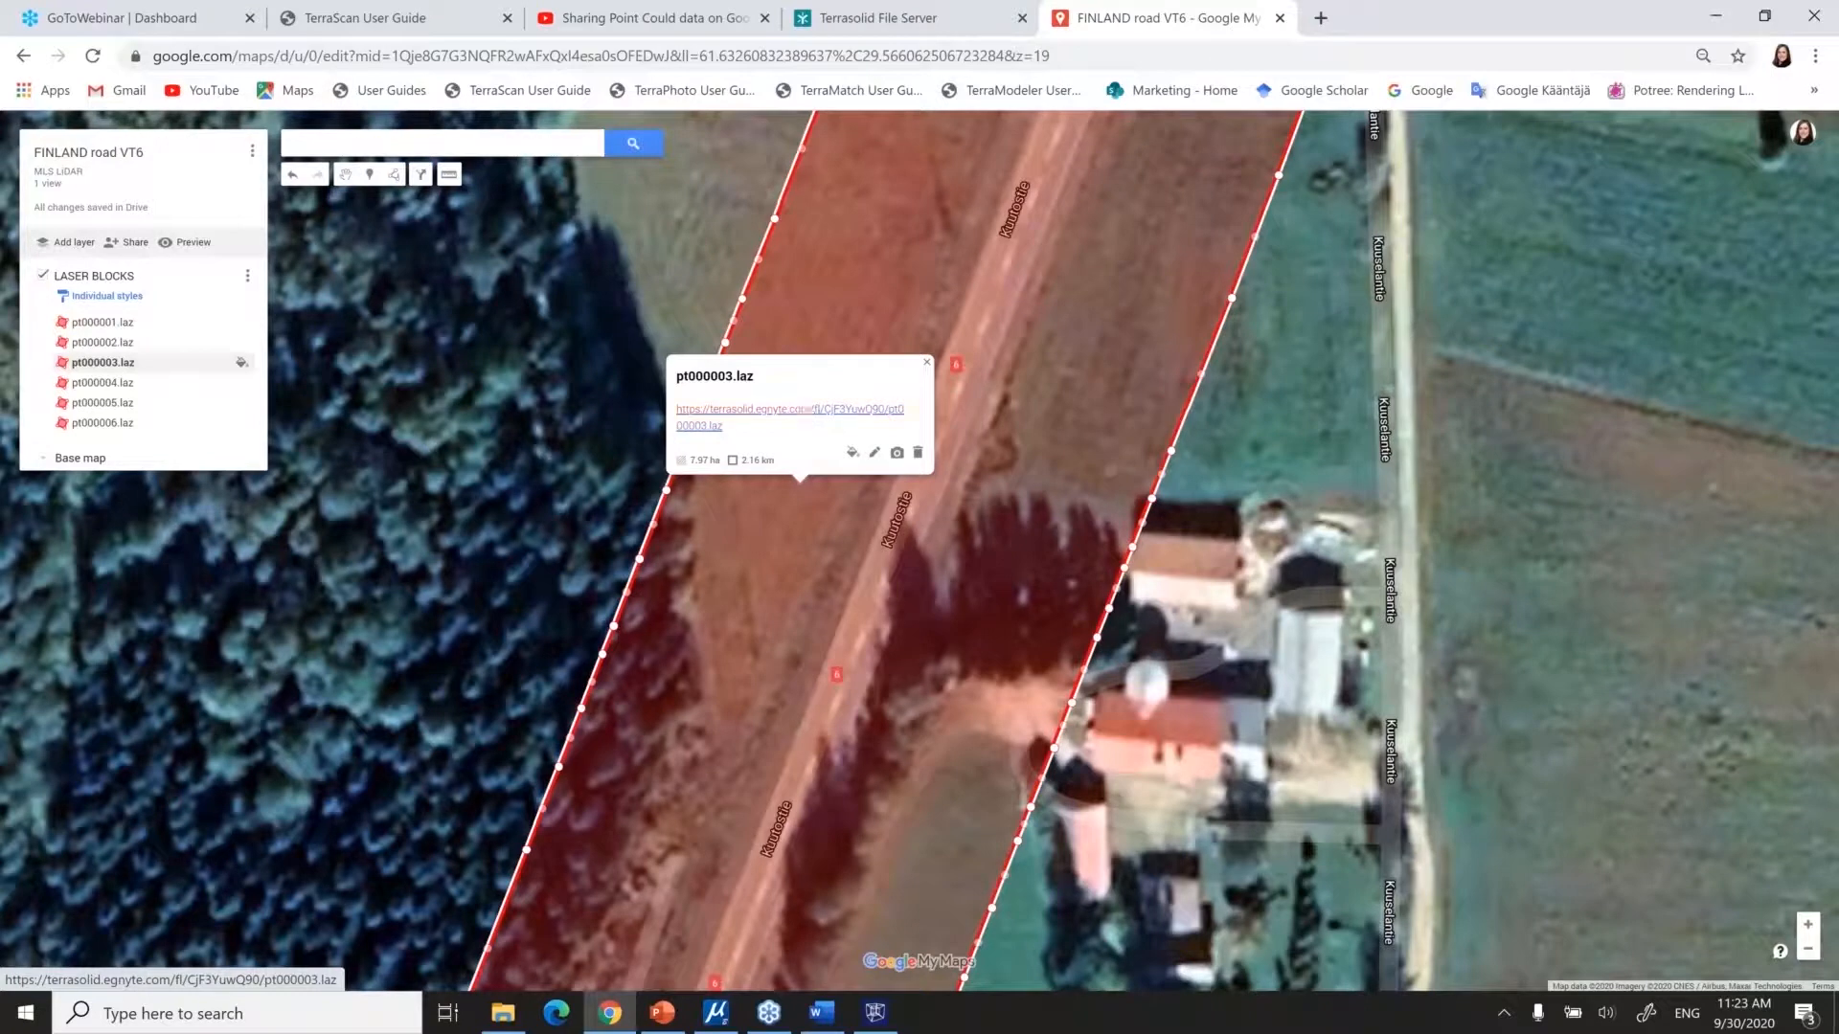
right_click(805, 408)
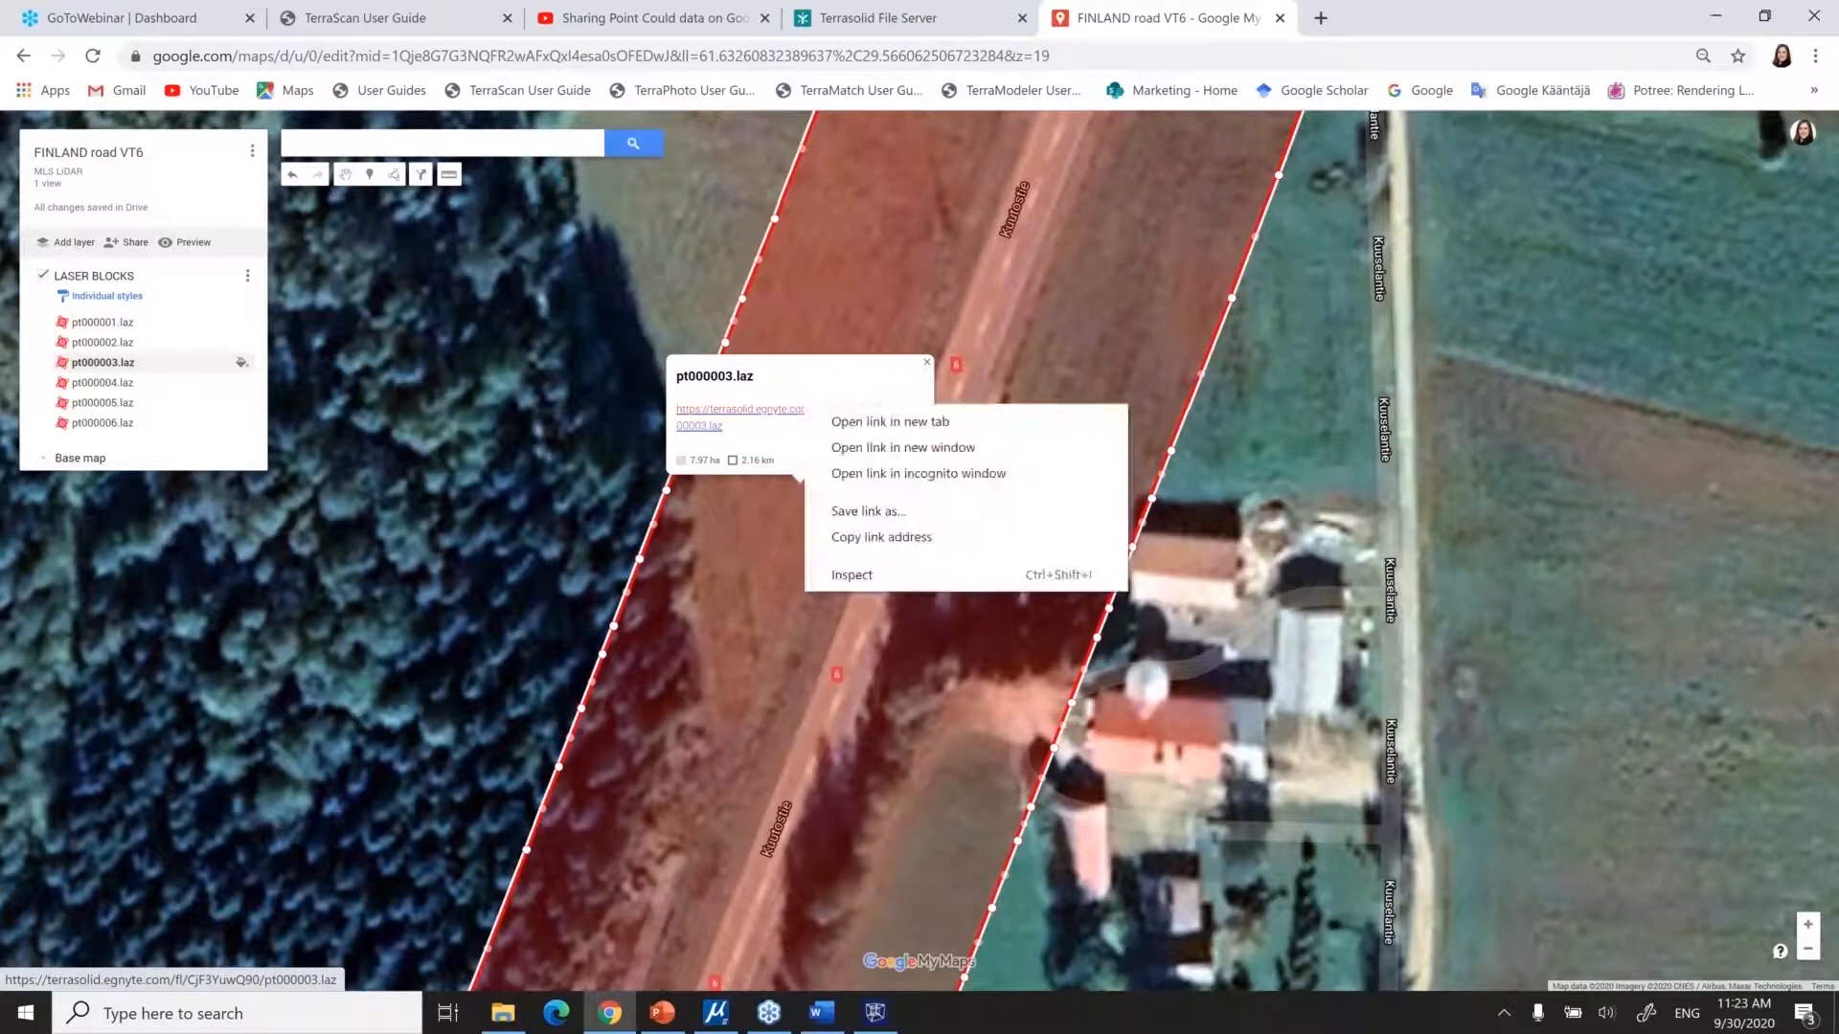
left_click(860, 421)
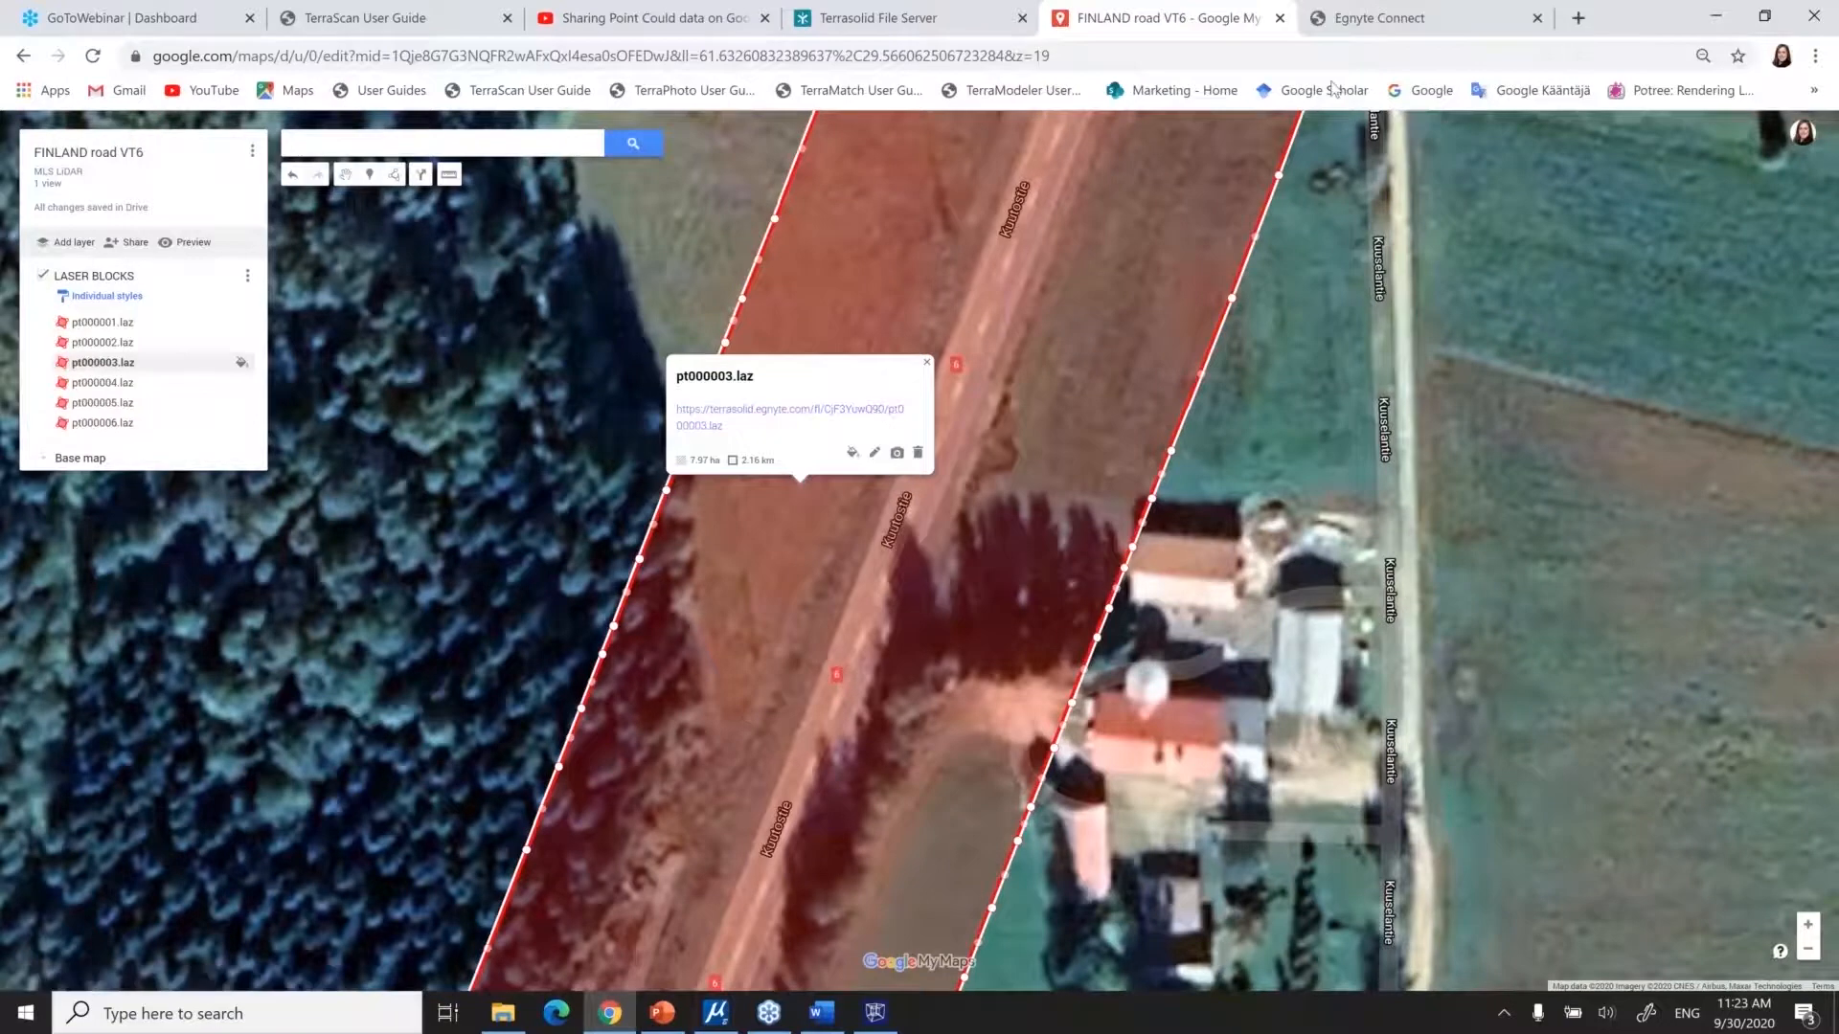
Download pt000001.laz from the shared WEBINAR - MLS DATA - GOOGLE MAPS folder on Egnyte
left_click(1379, 17)
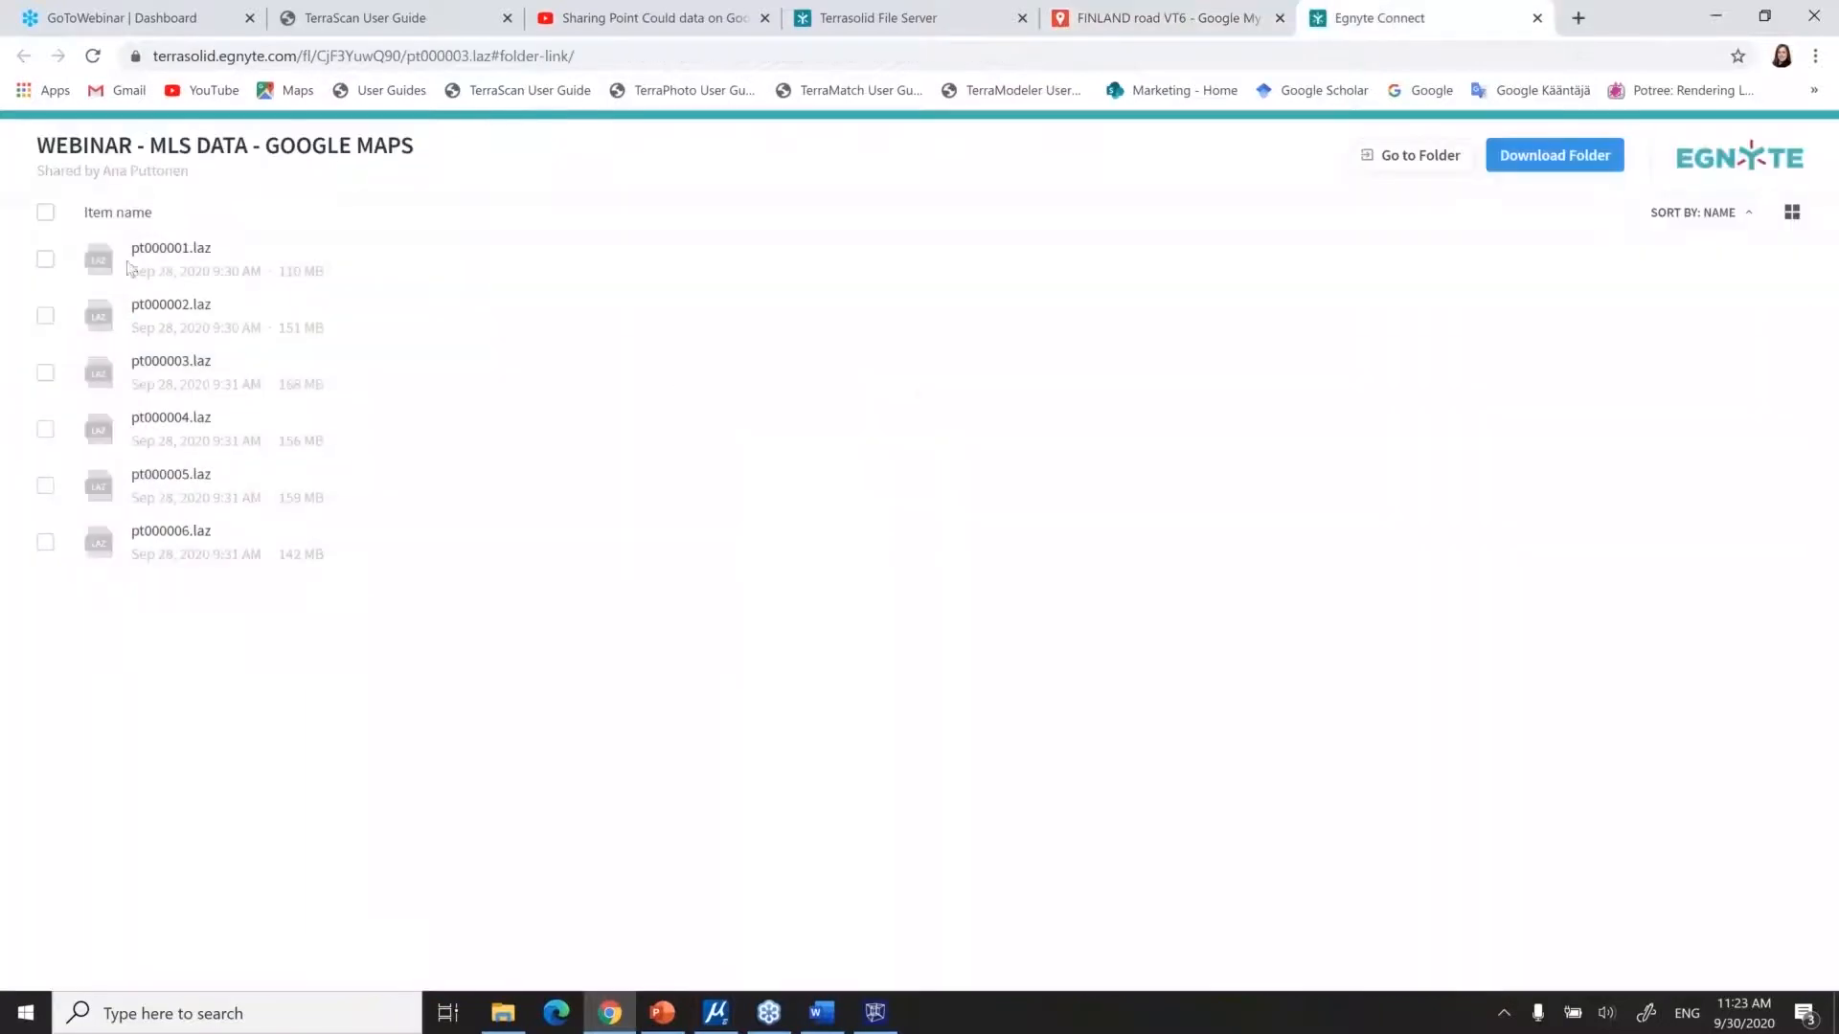
left_click(193, 267)
left_click(1567, 169)
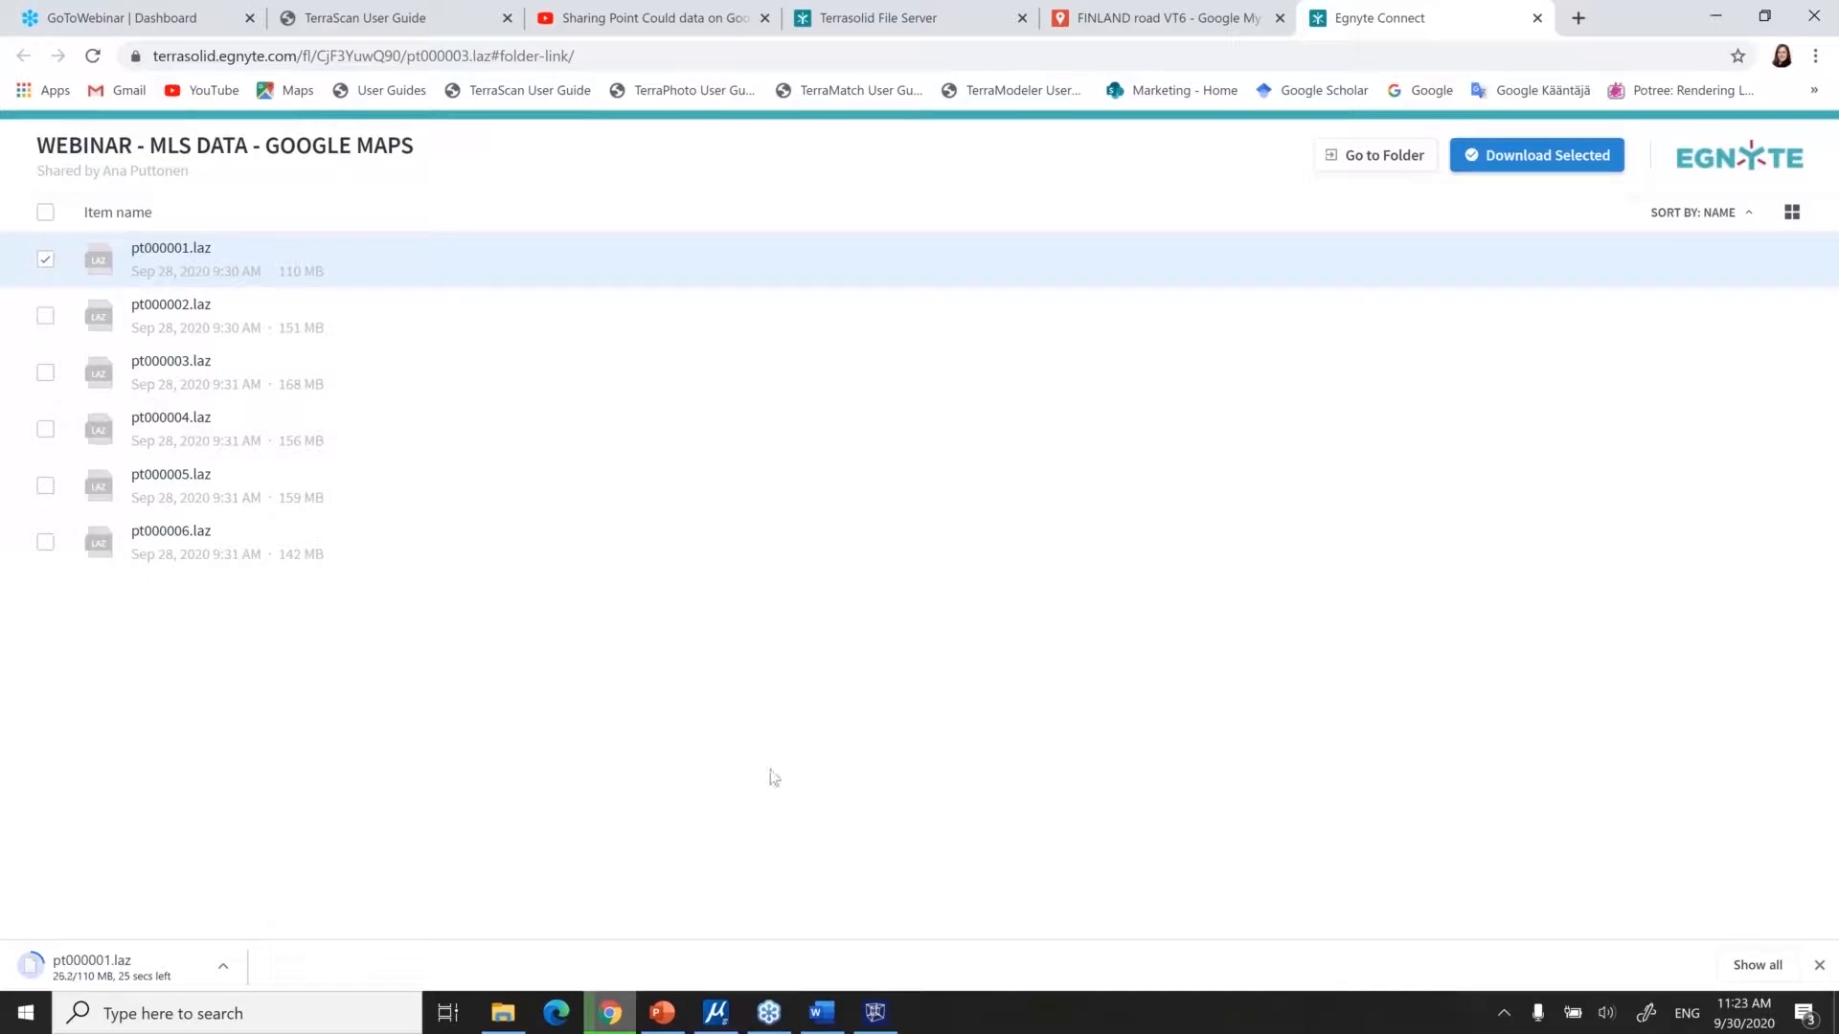
Return to the FINLAND road VT6 map, follow the pt000003.laz block's link again and come back to the map
left_click(1128, 28)
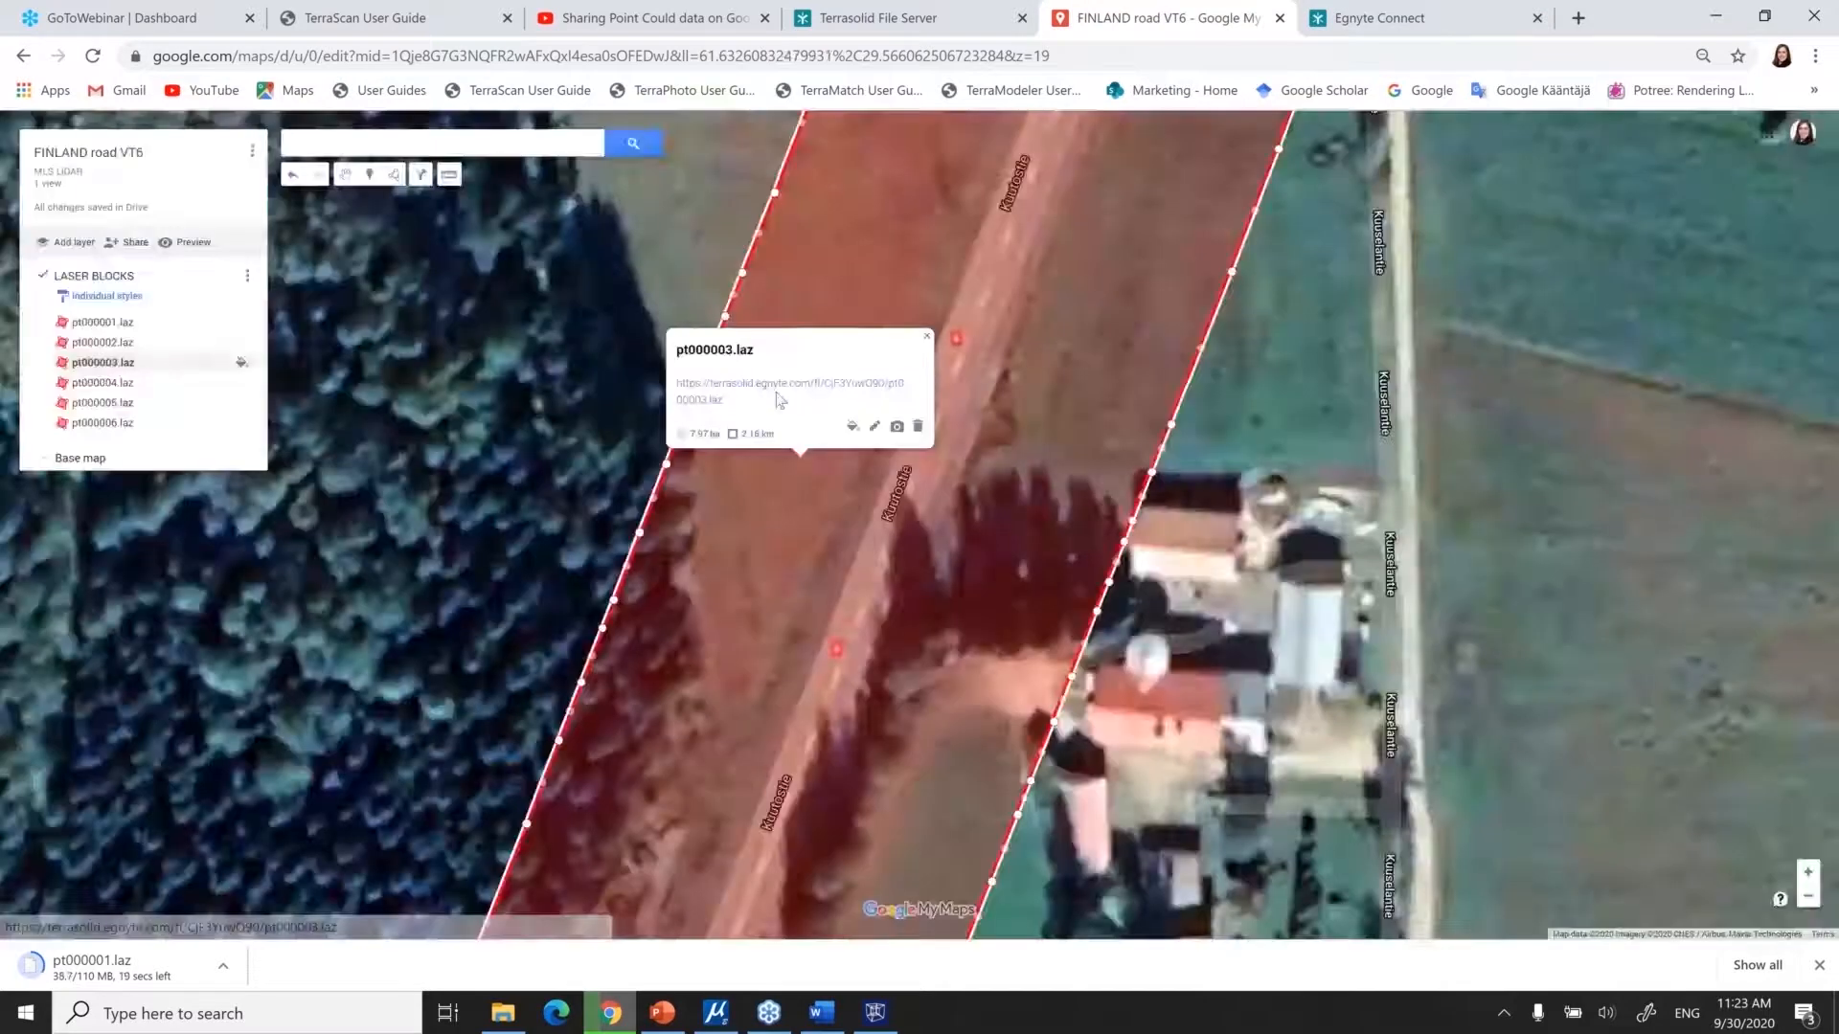
left_click(778, 388)
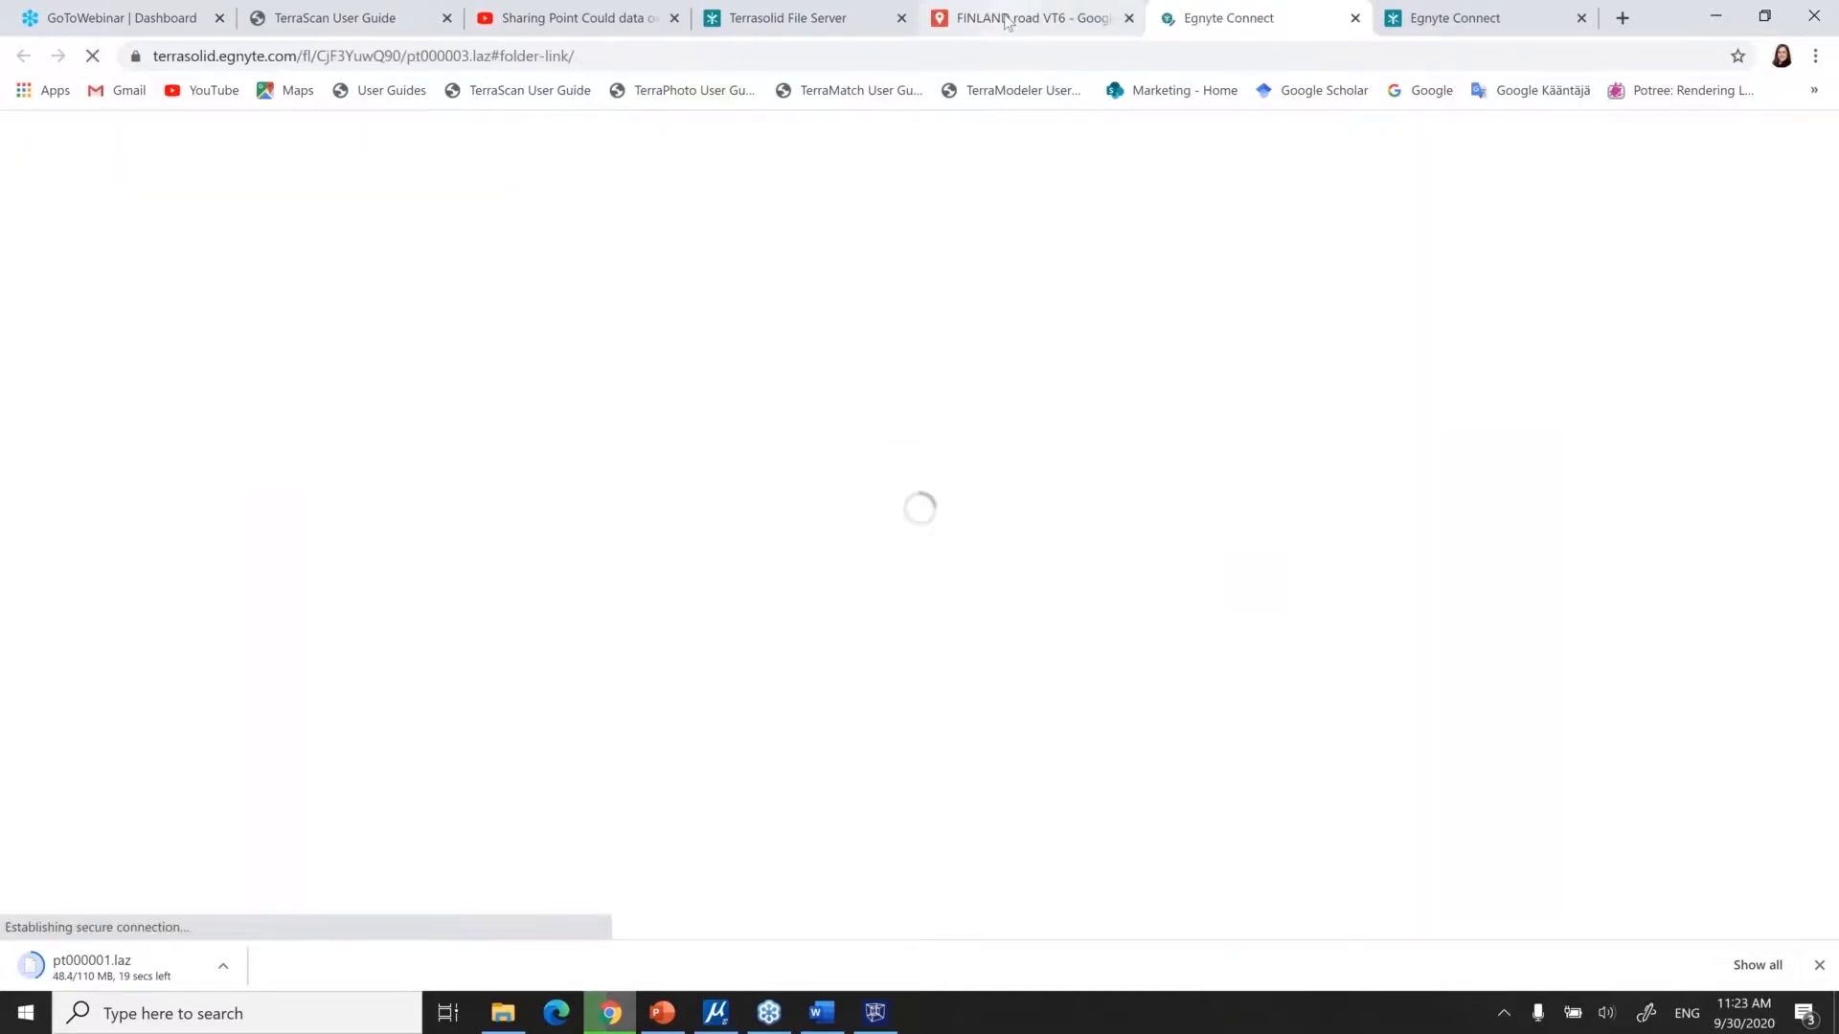
left_click(1007, 21)
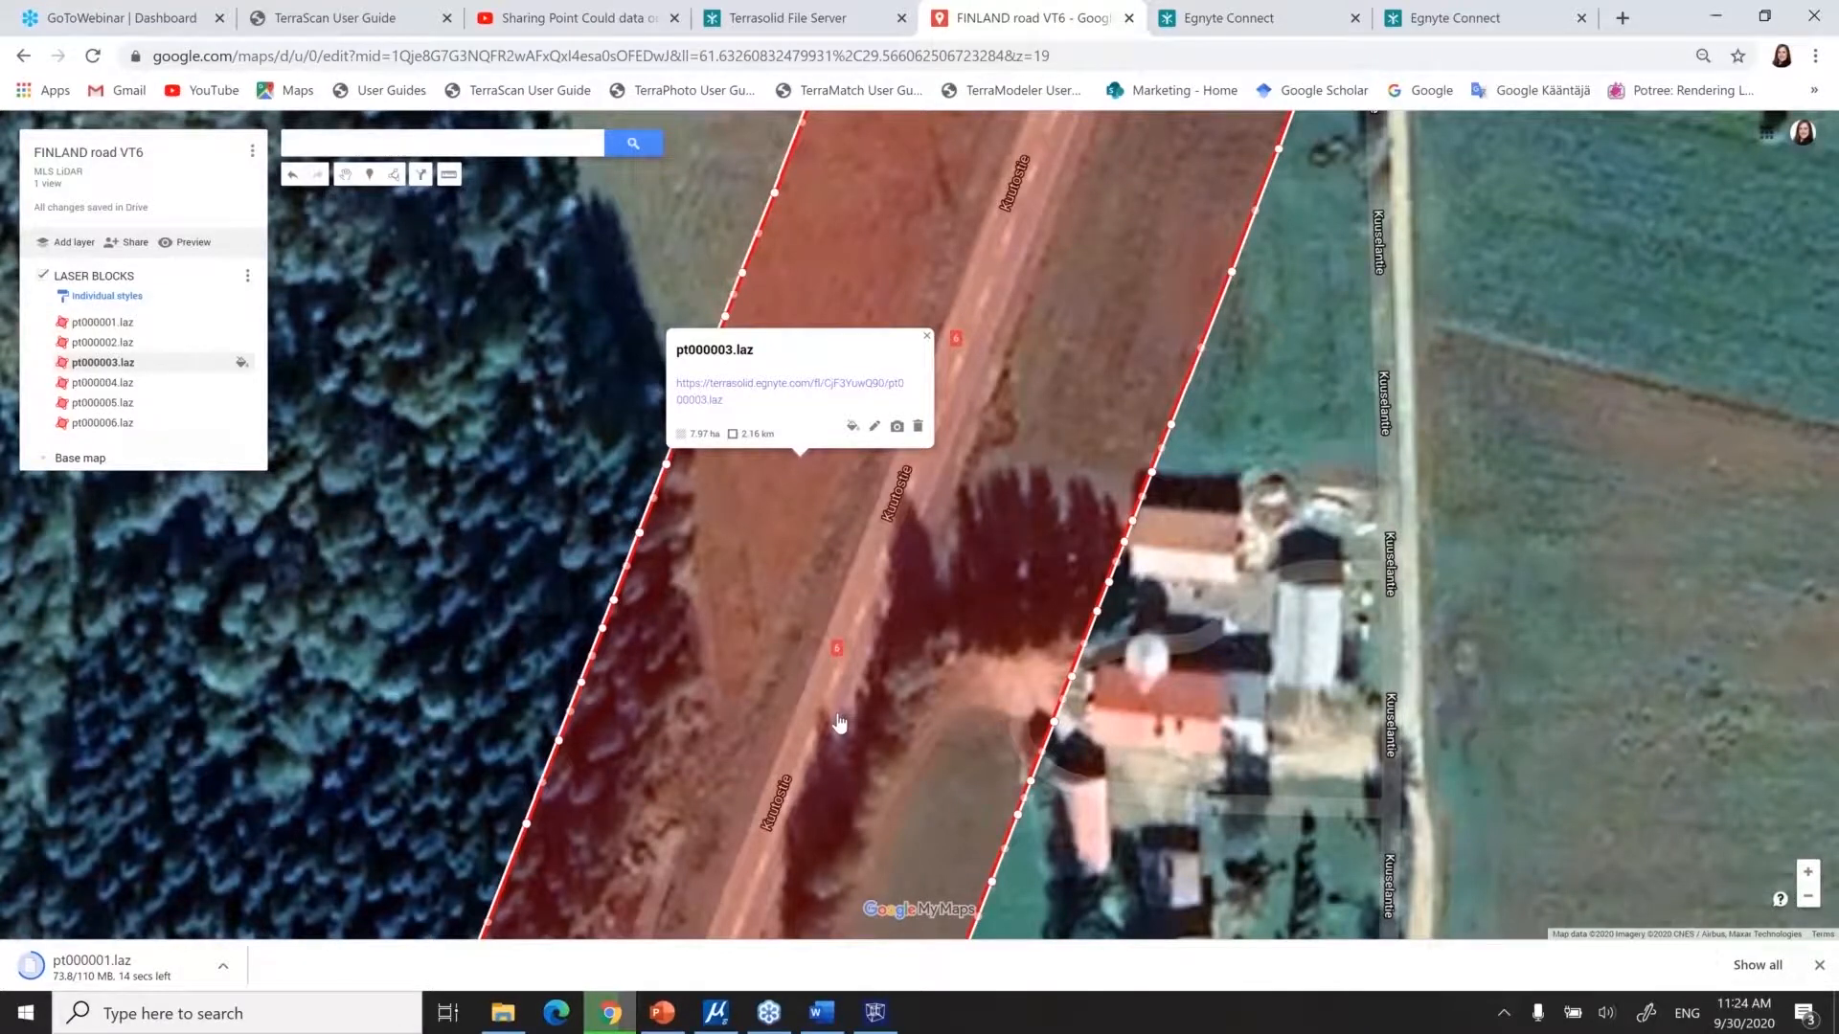
Inspect the details and download links of the pt000002, pt000004, pt000006 and pt000005 blocks along the road
left_click(103, 341)
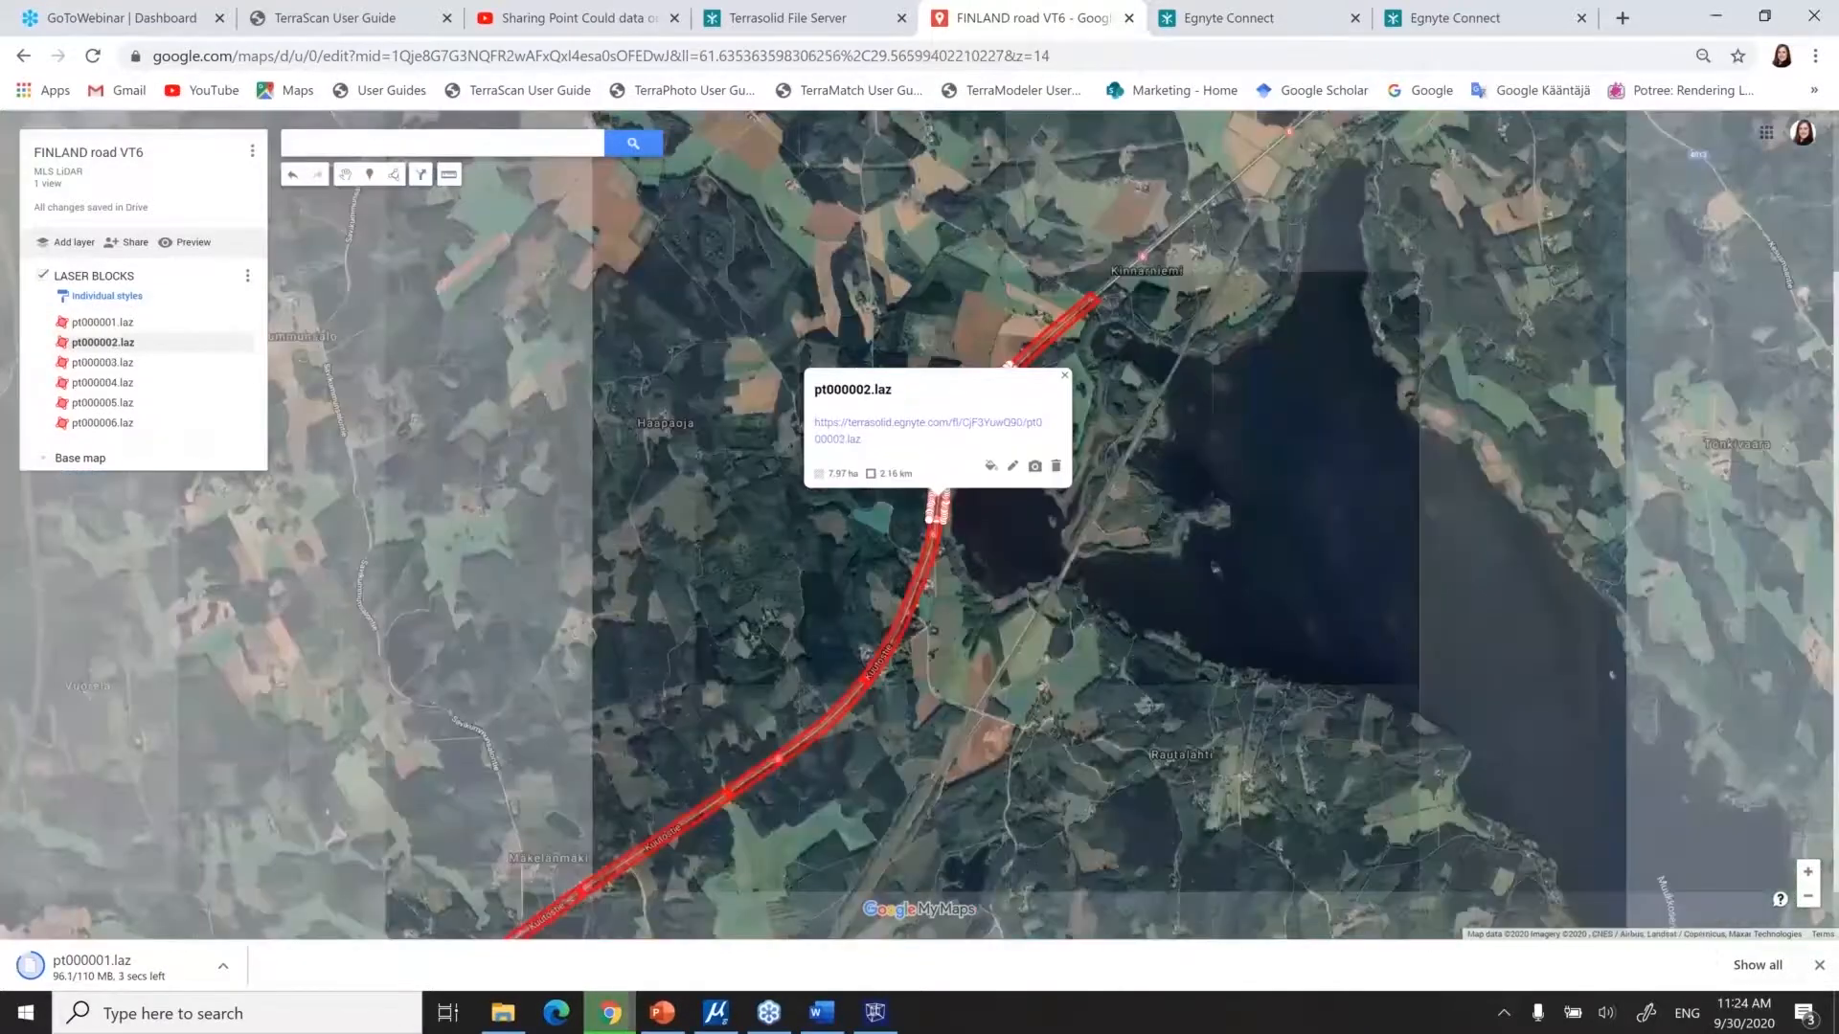
scroll(710, 798, "up", 2)
left_click(1001, 618)
scroll(1000, 618, "down", 3)
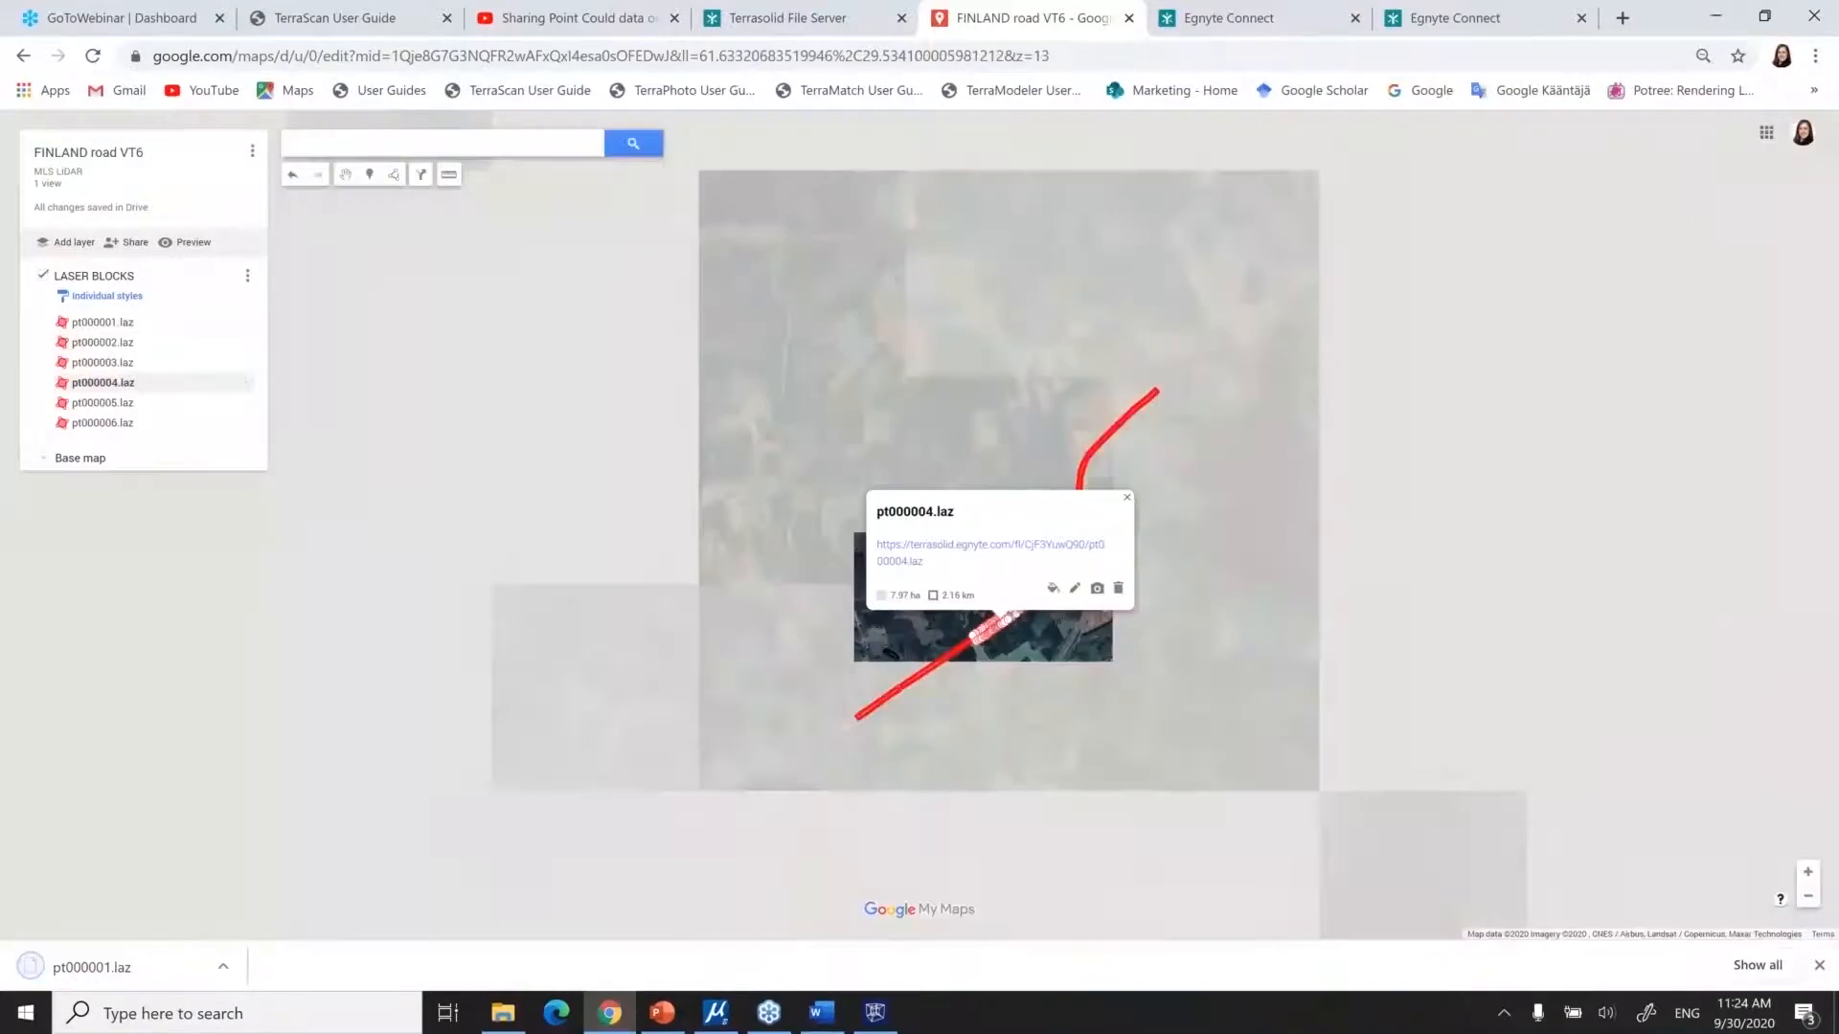
scroll(874, 718, "up", 4)
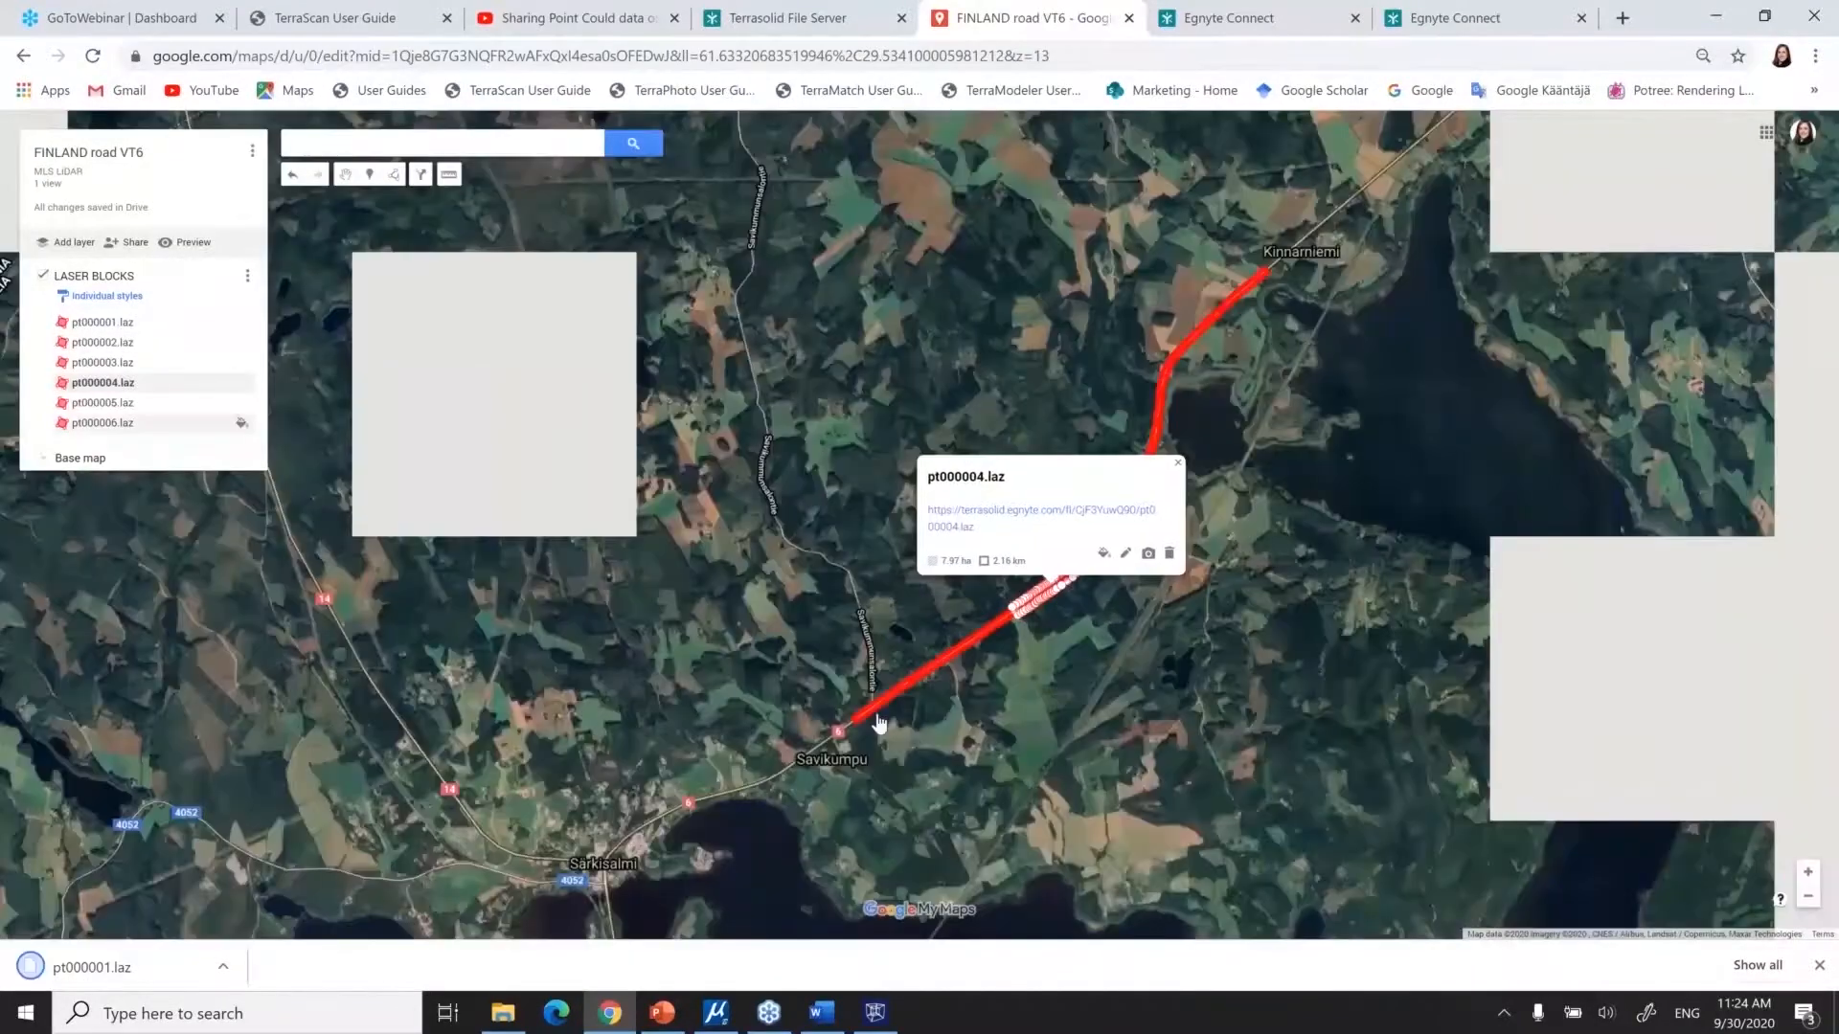
left_click(920, 646)
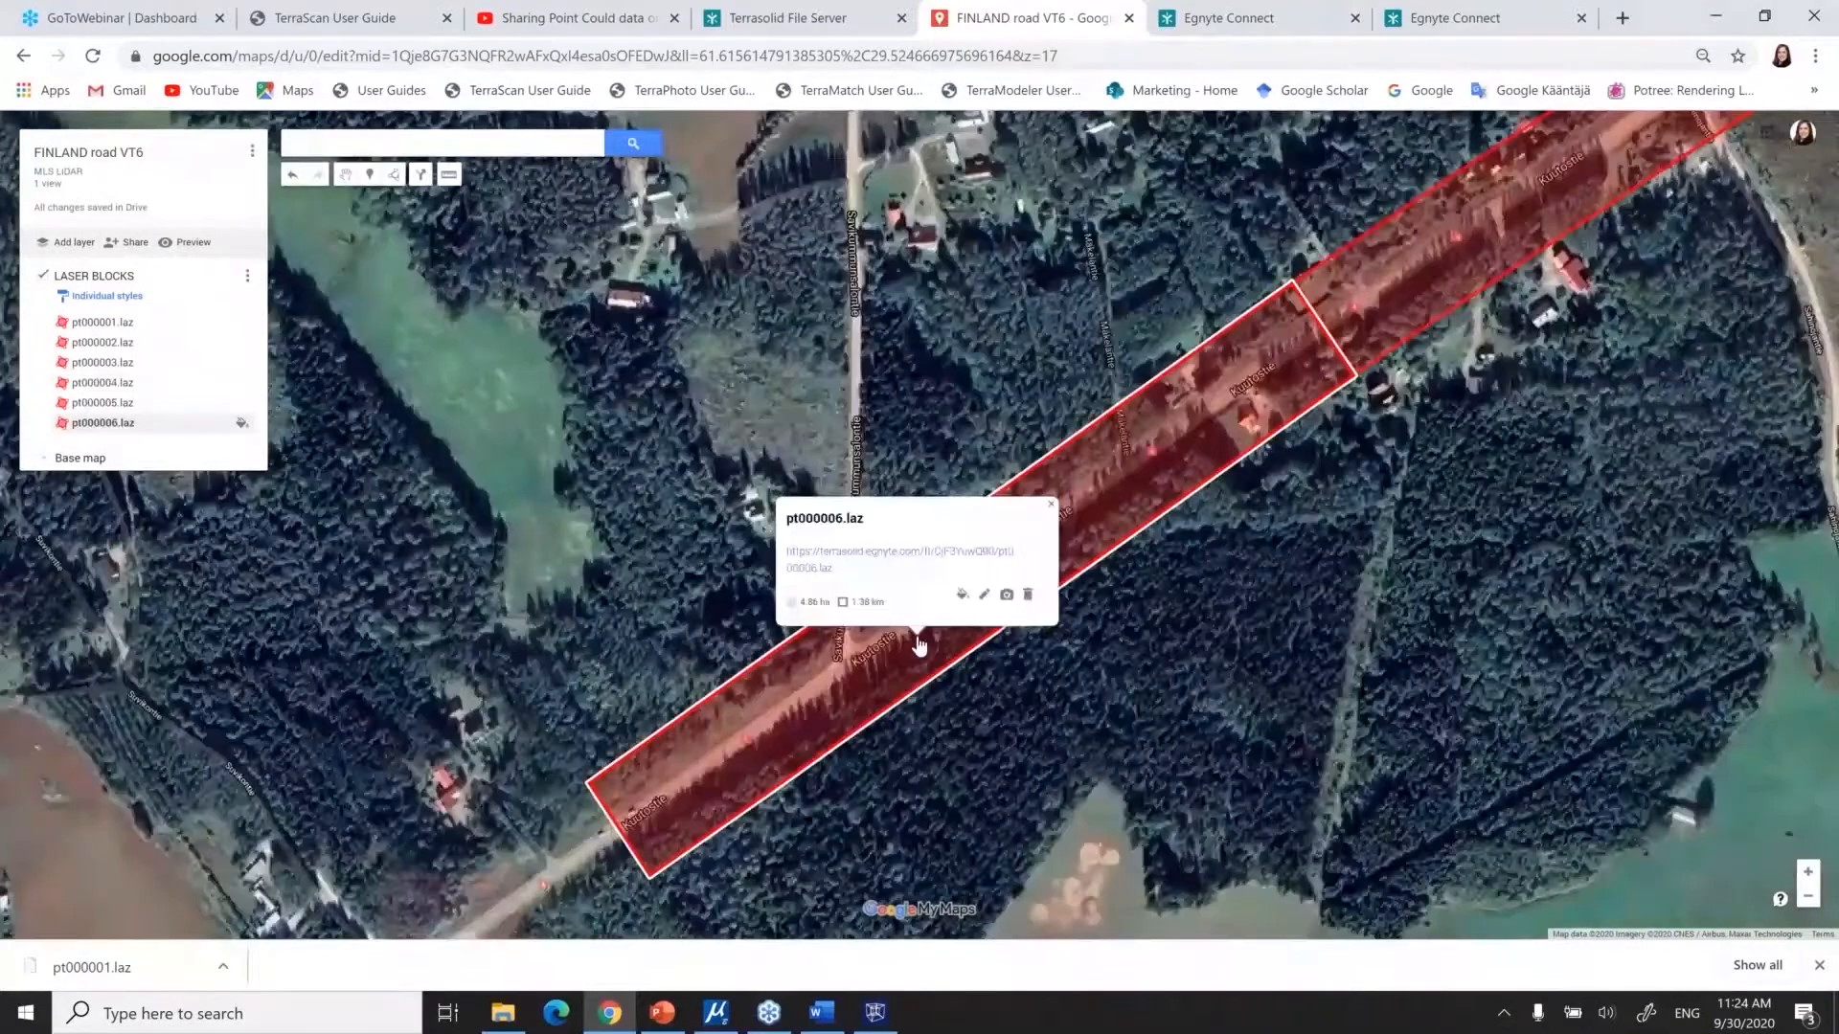
left_click(1420, 278)
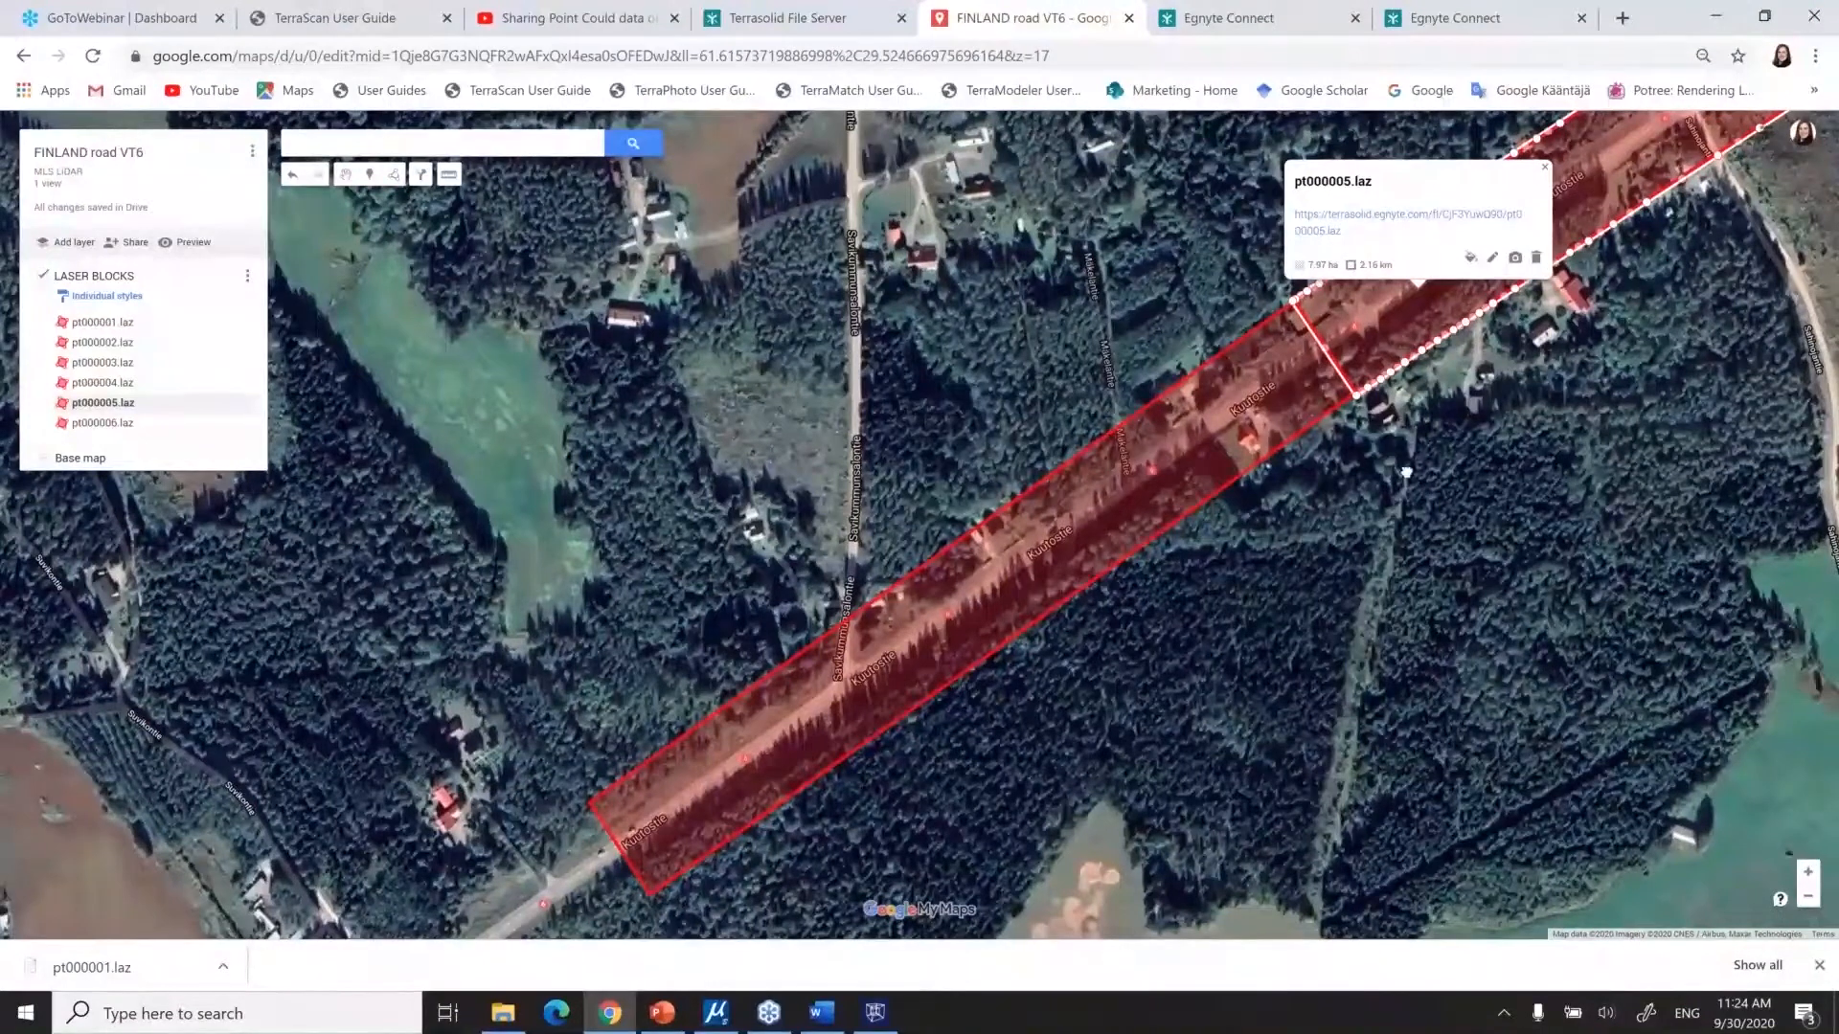
left_click_drag(1405, 472, 781, 782)
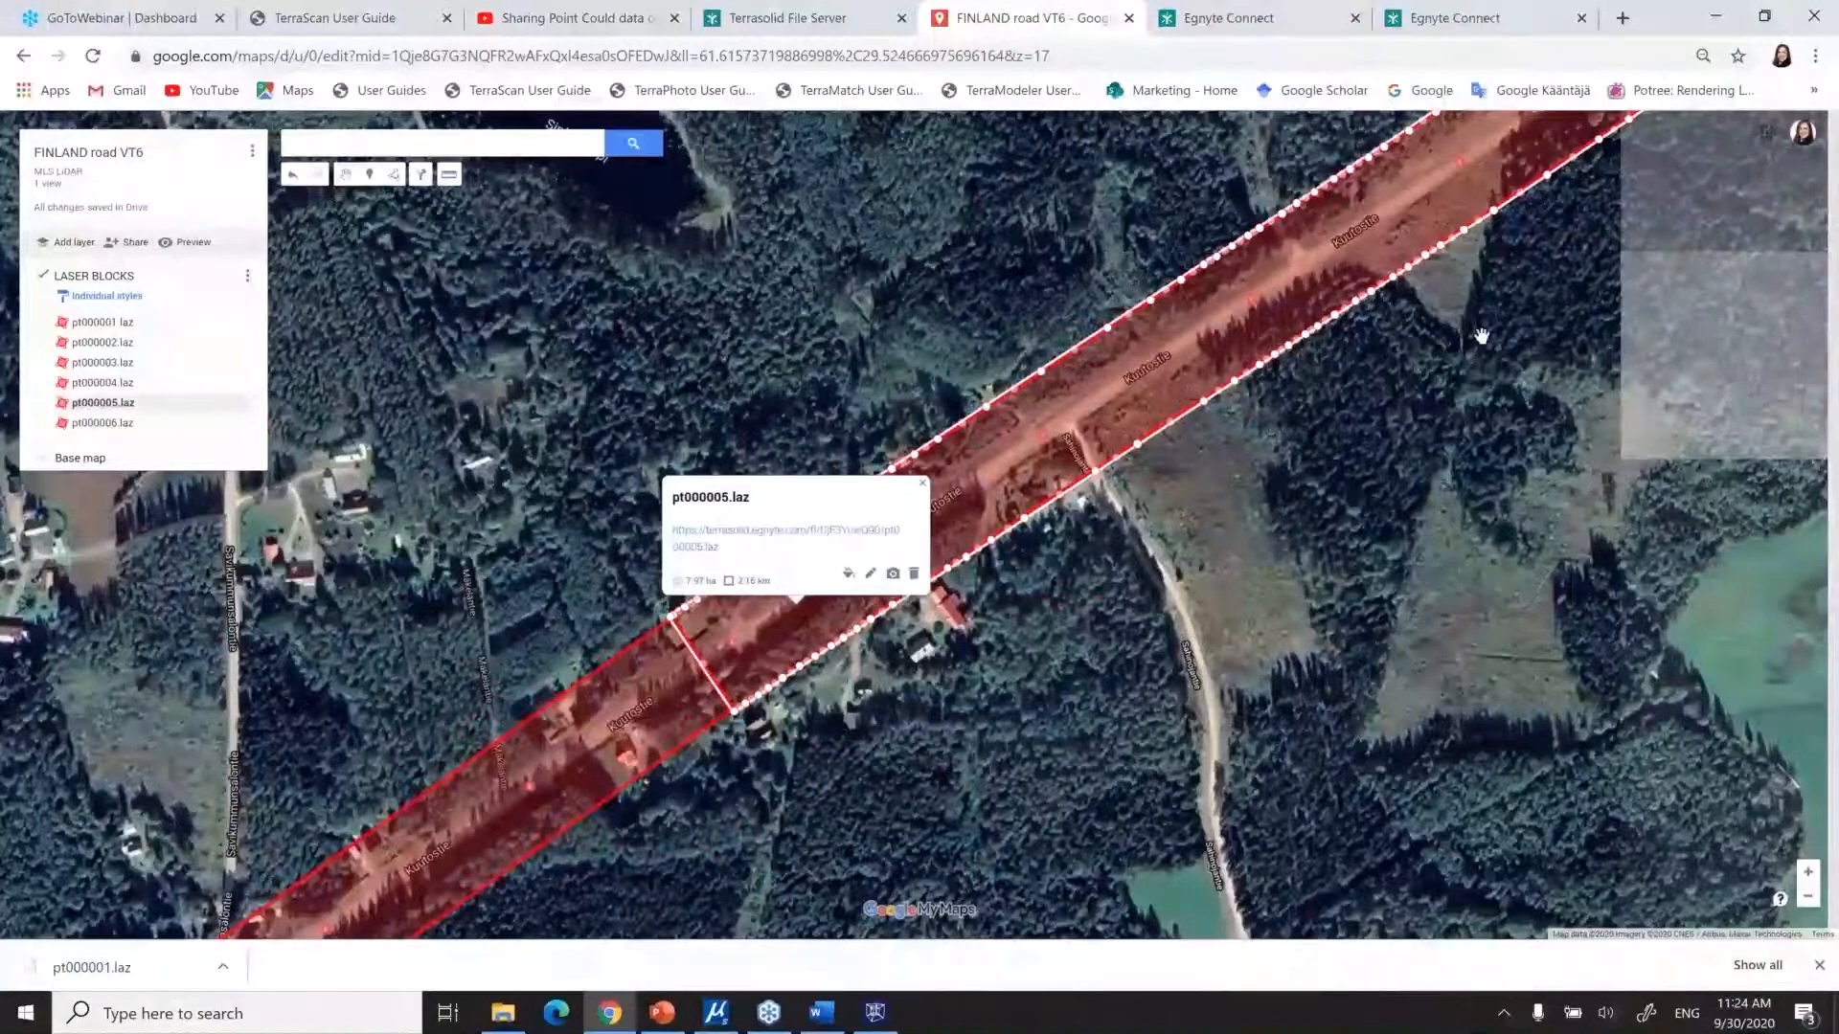
left_click_drag(1477, 328, 1057, 569)
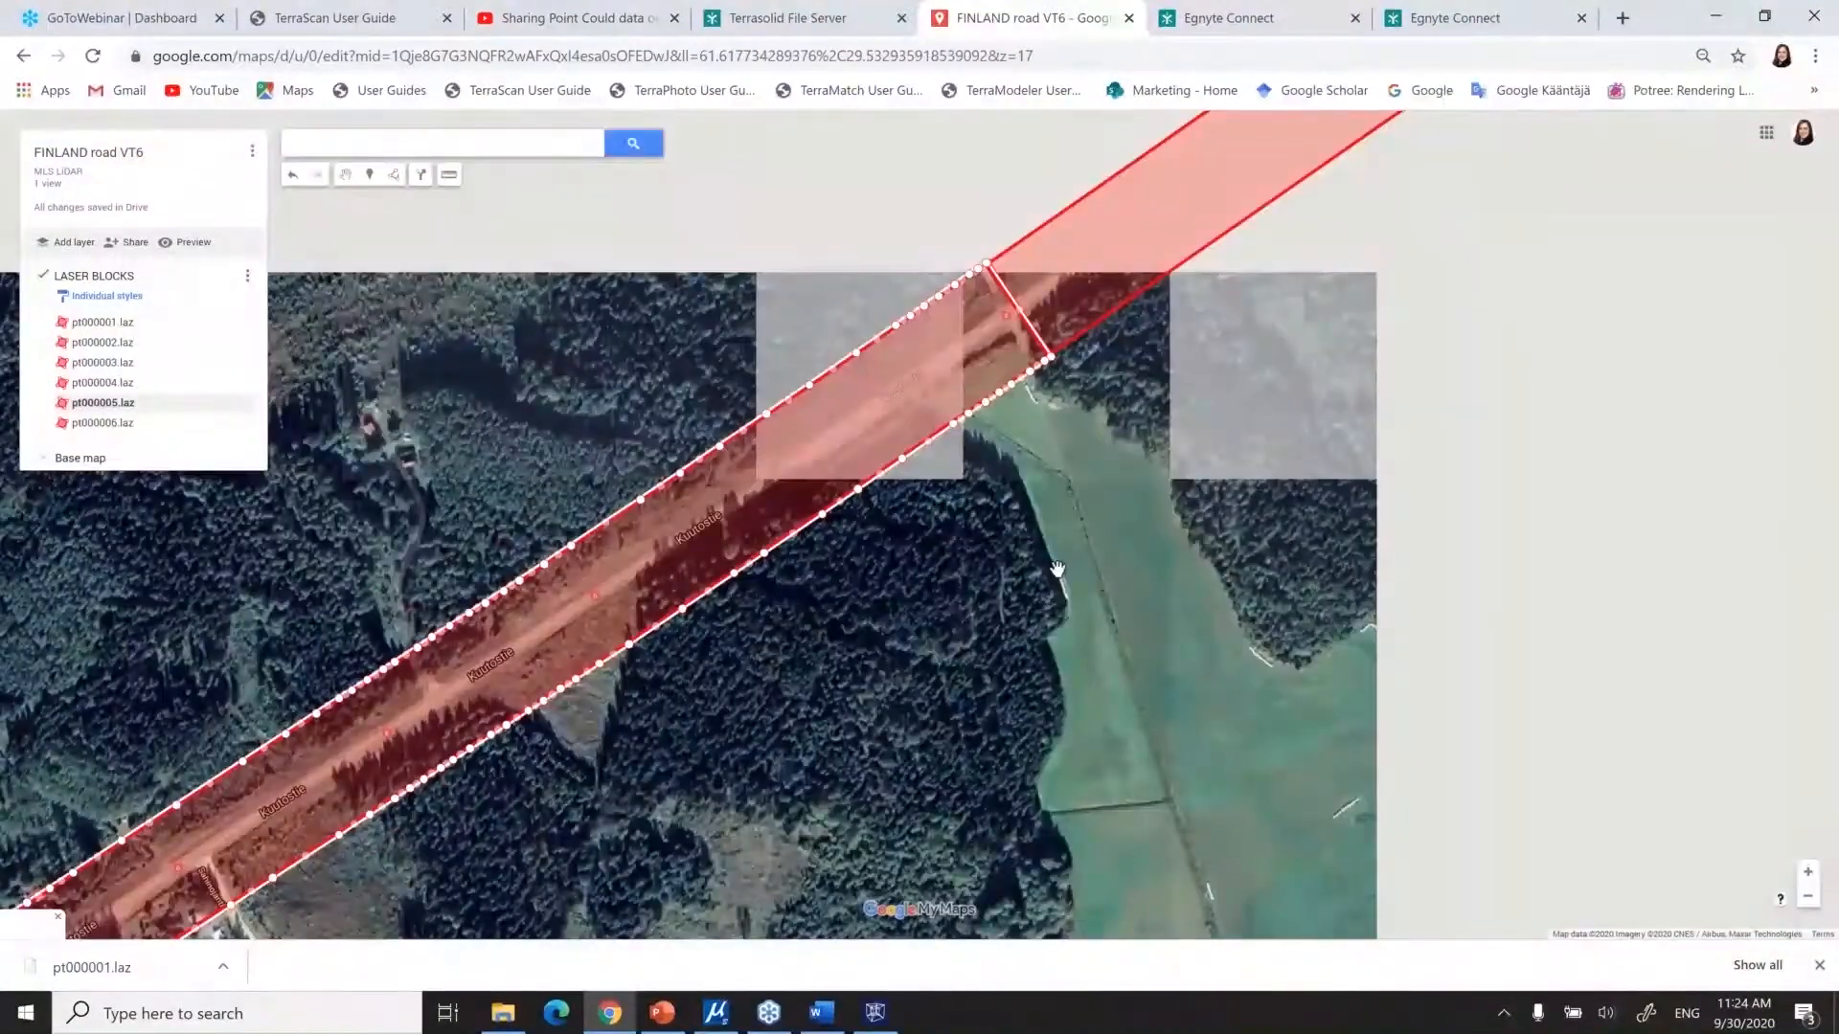
scroll(1057, 568, "down", 2)
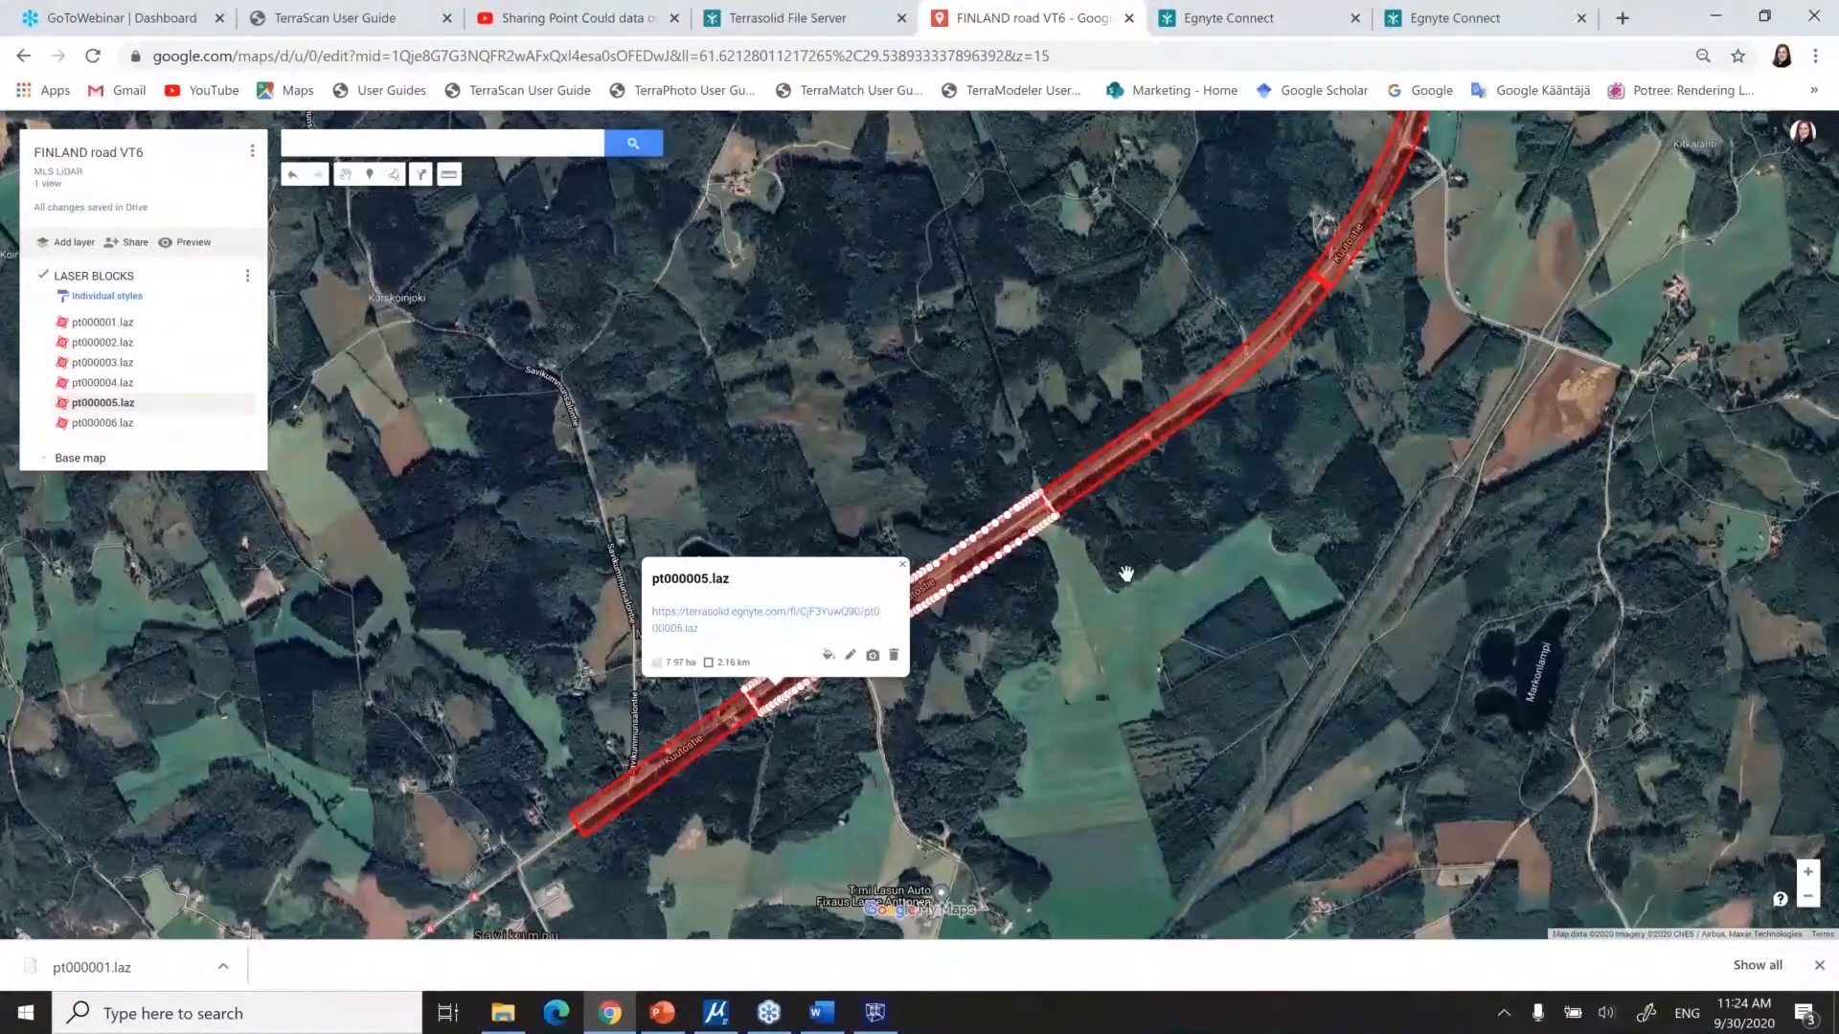
Play the YouTube video on sharing point cloud data on Google Maps and pause it at the FTP sign-in part
left_click(552, 16)
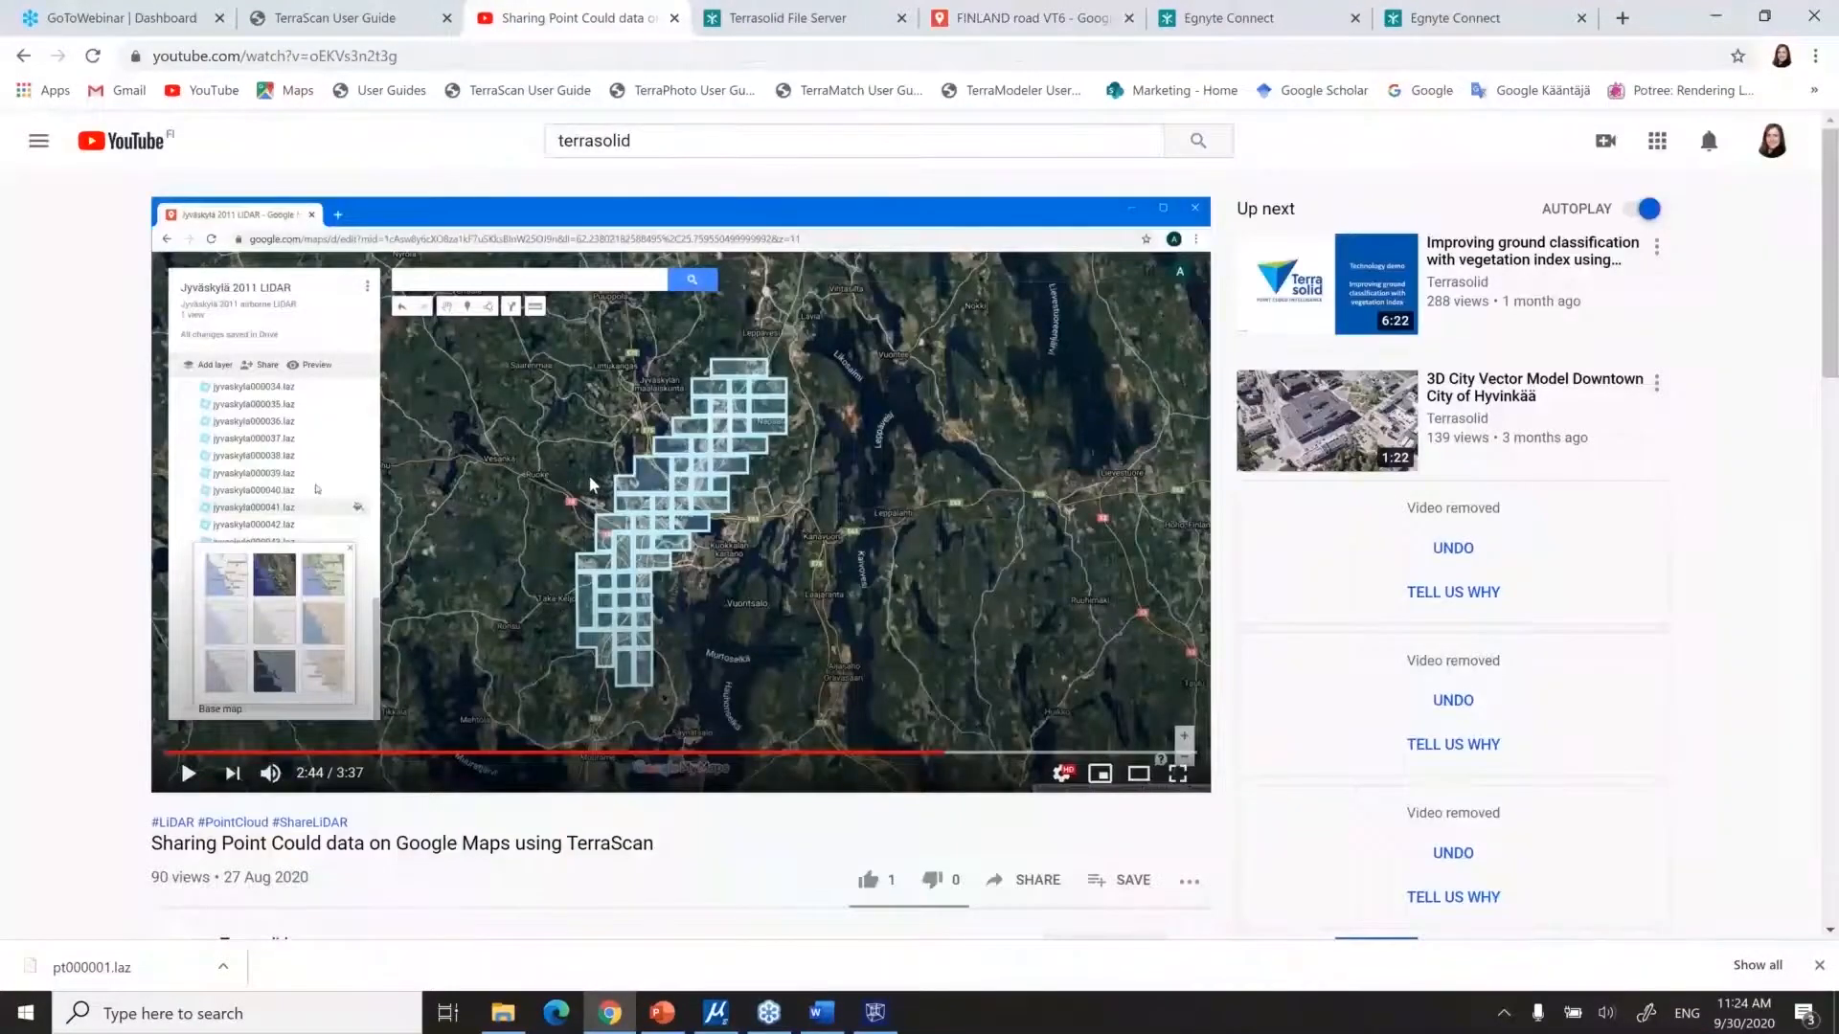
left_click(184, 776)
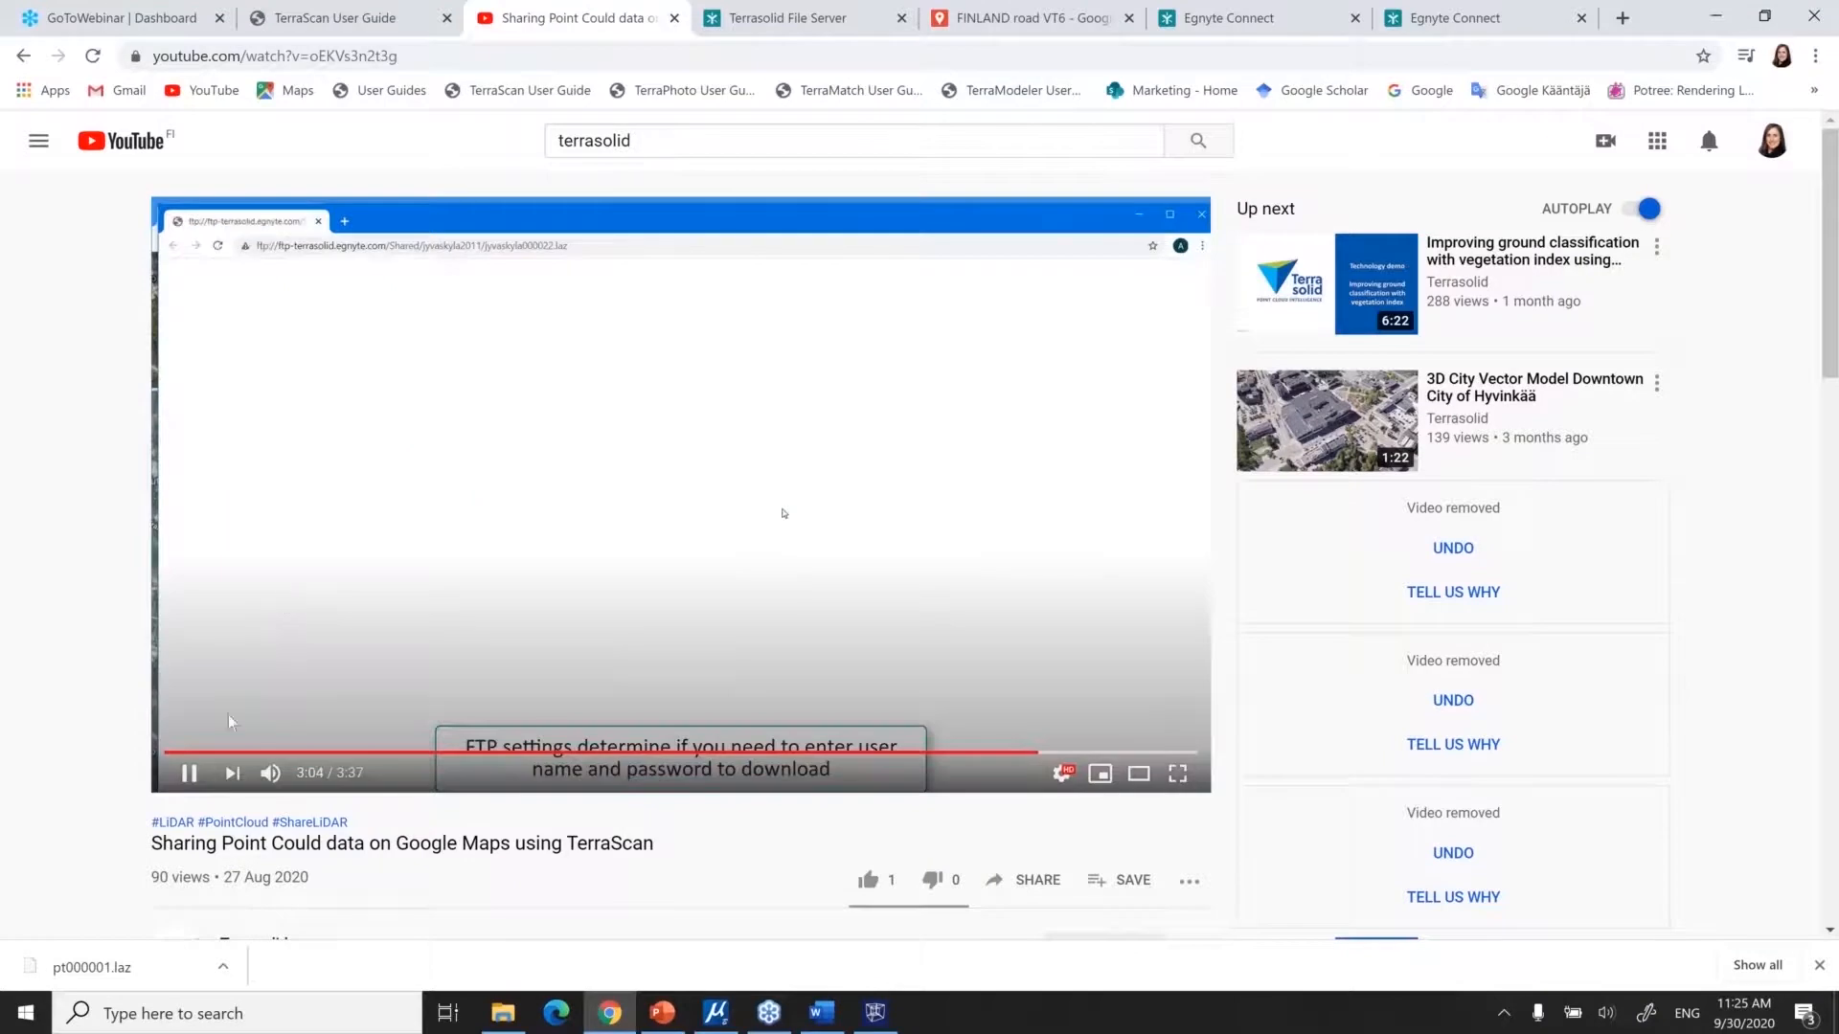
left_click(189, 774)
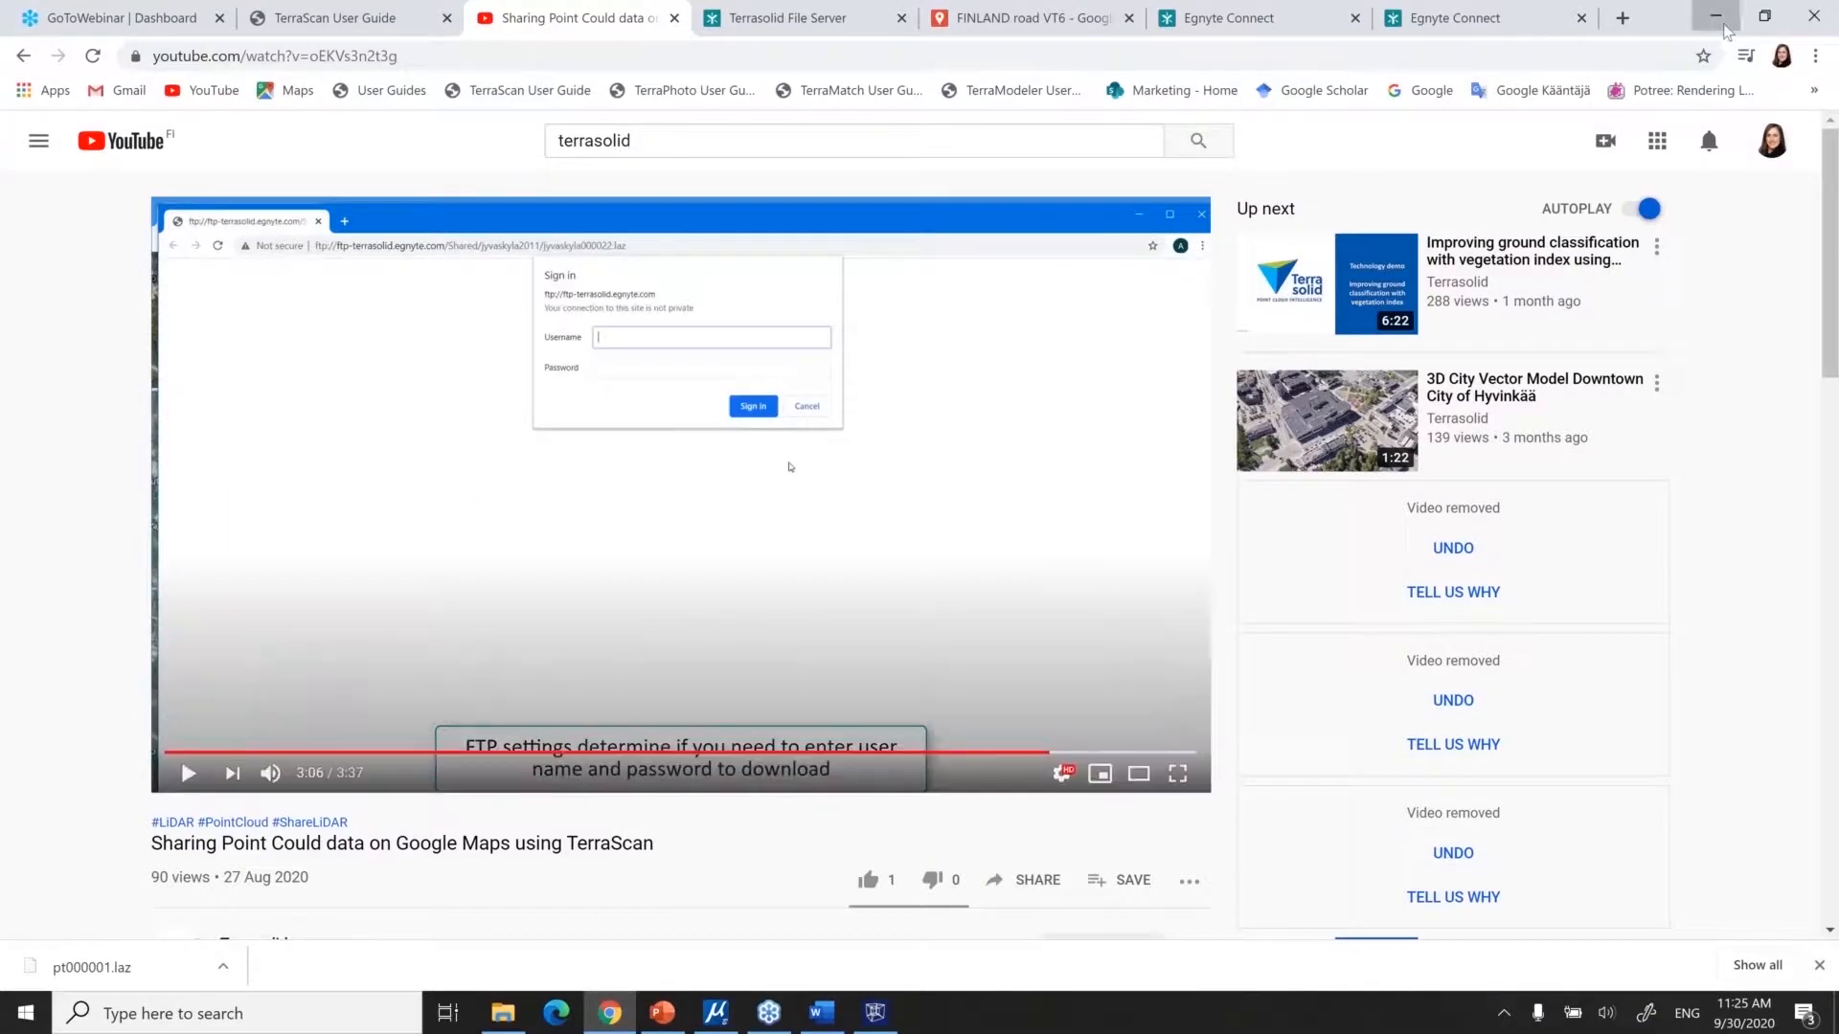
Minimize Chrome, switch to the Webinar.ppt presentation in PowerPoint and select slide 8 about exporting views with TerraPhoto to Google Maps
left_click(1716, 18)
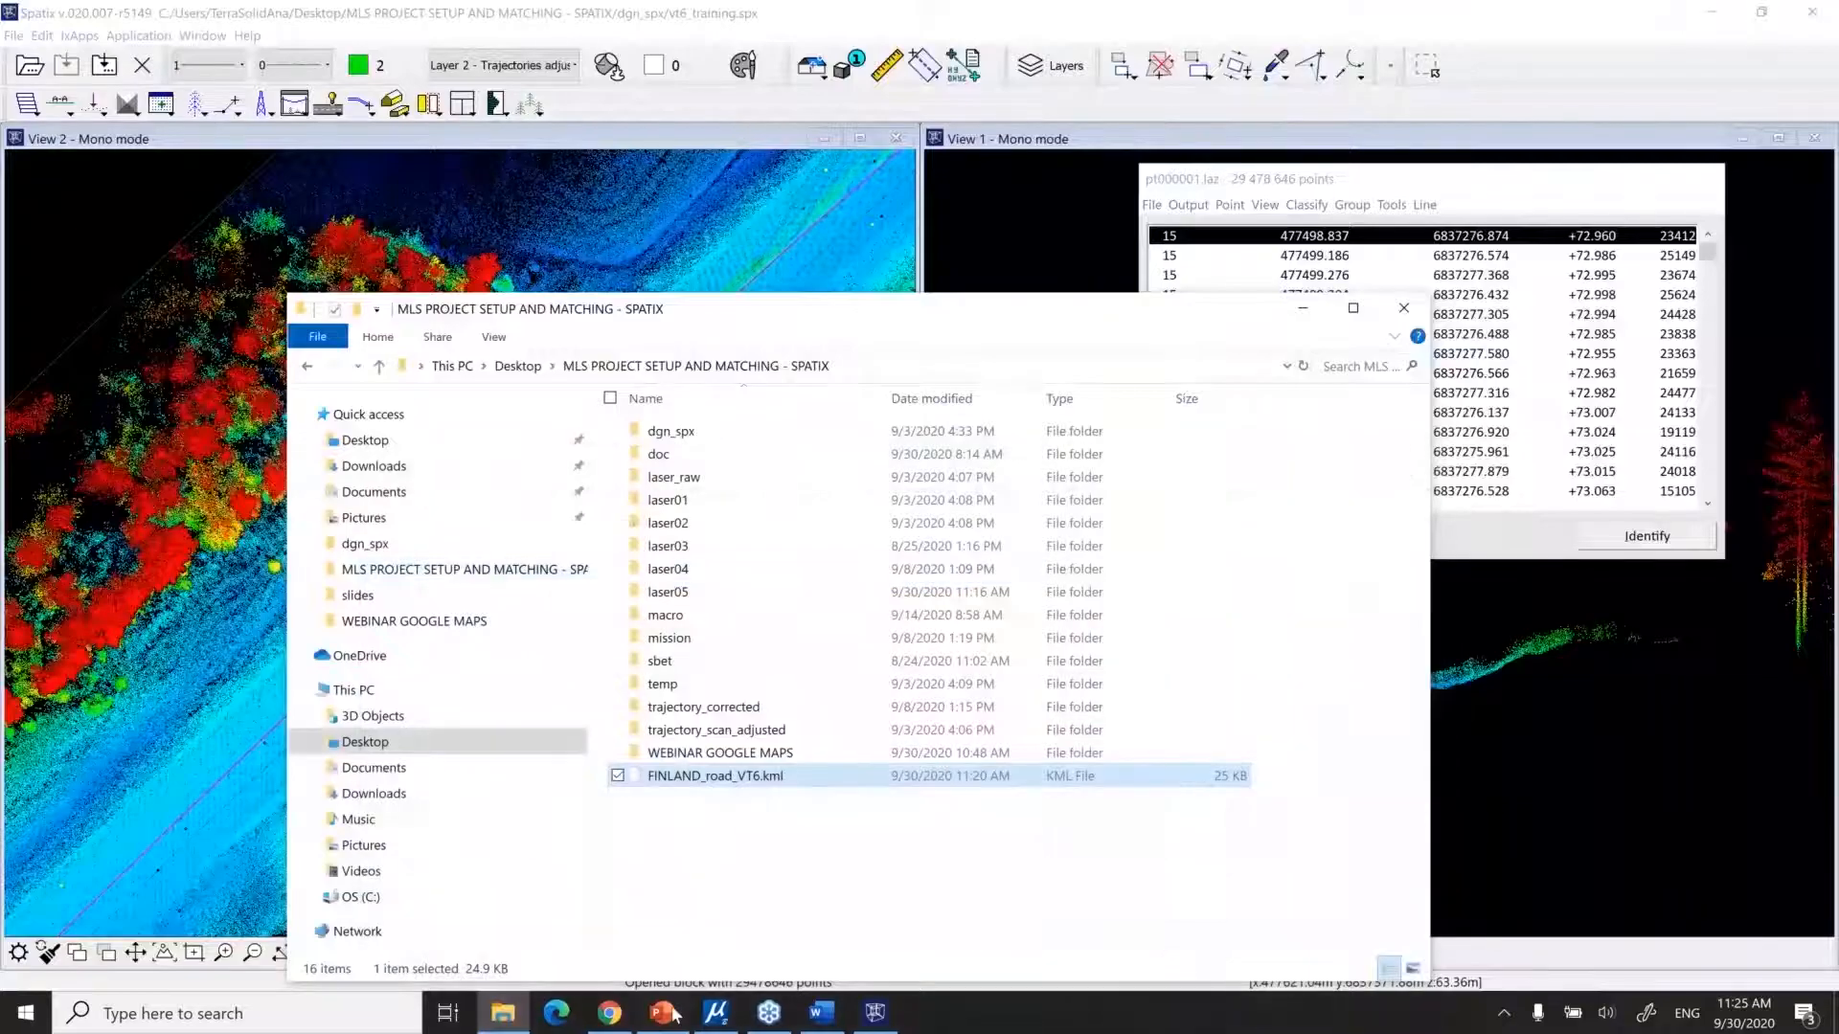
left_click(671, 1013)
left_click(164, 933)
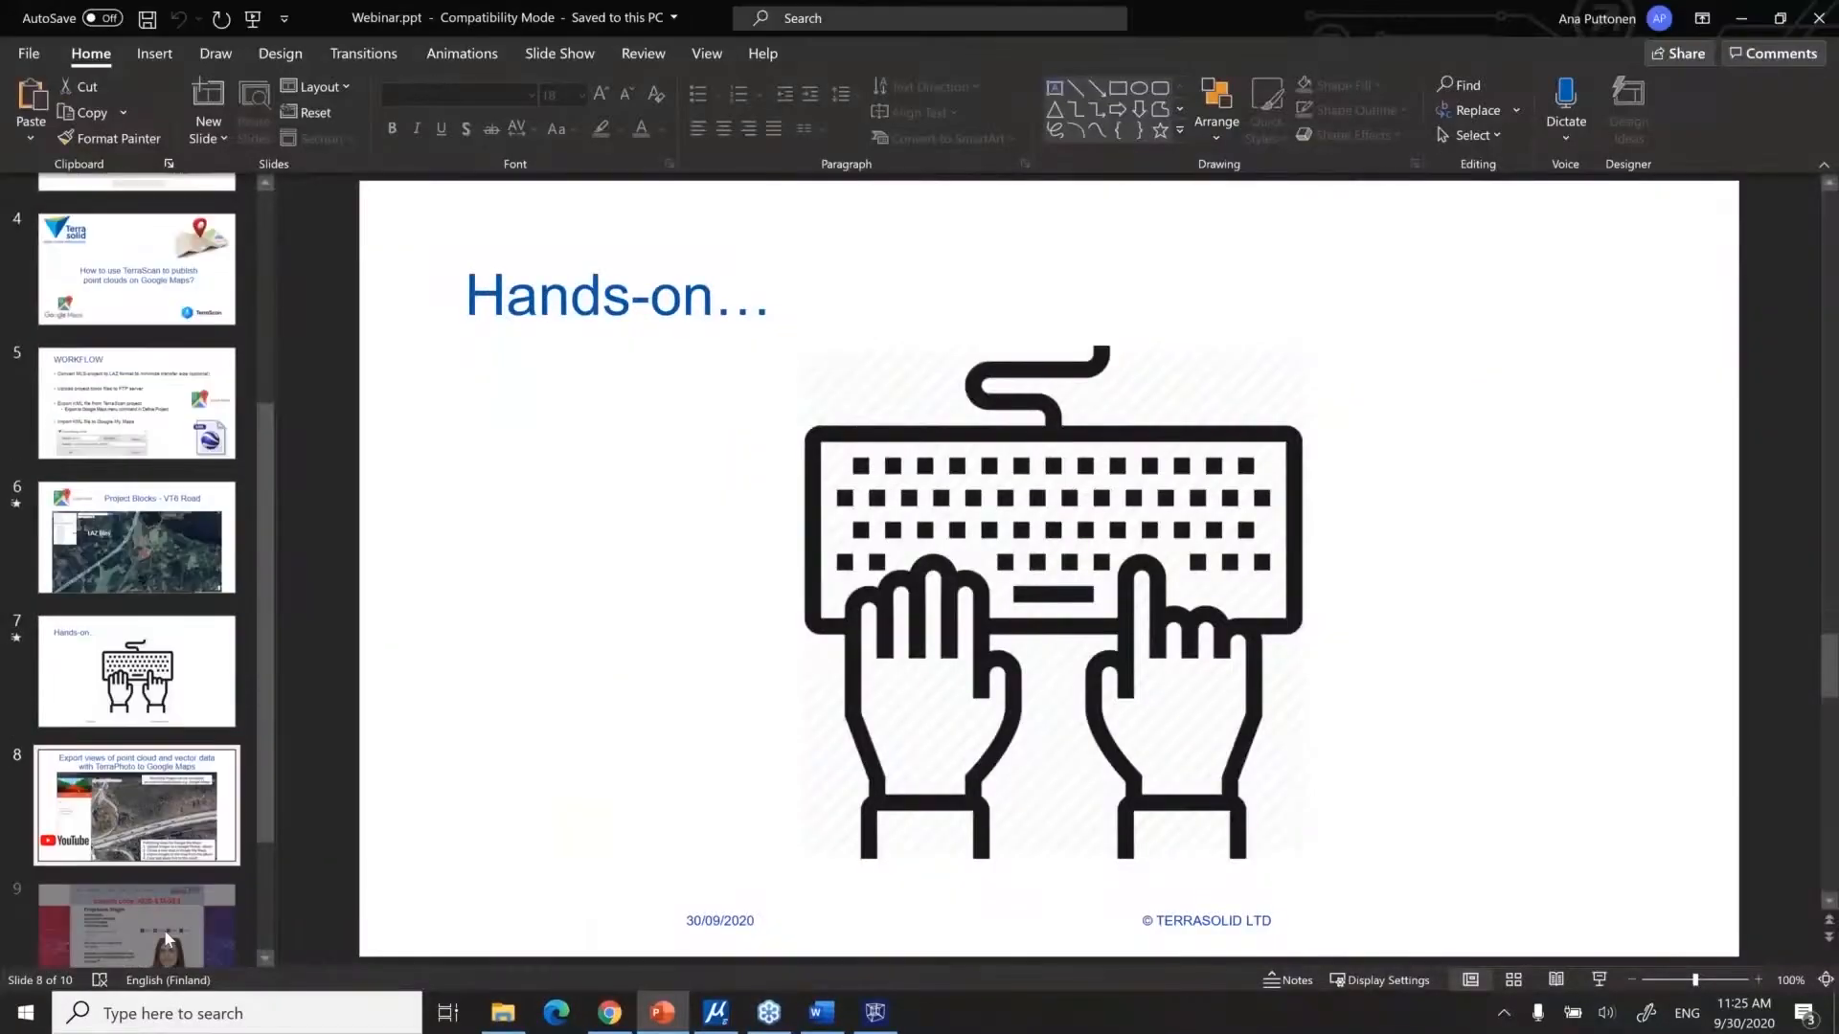